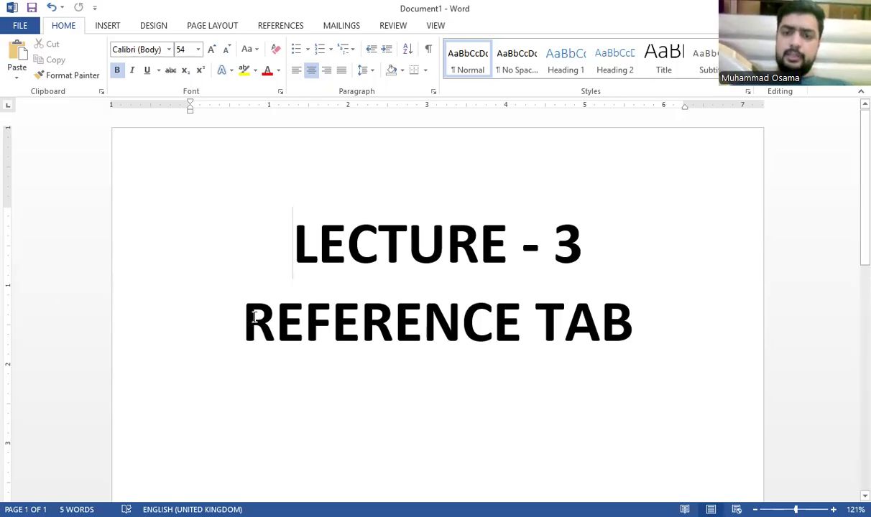
Step: Select the REFERENCE TAB line, then cycle through Insert, Design and Page Layout to the References tab
{"action": "left_click_drag", "start_coordinate": [245, 321], "coordinate": [685, 307]}
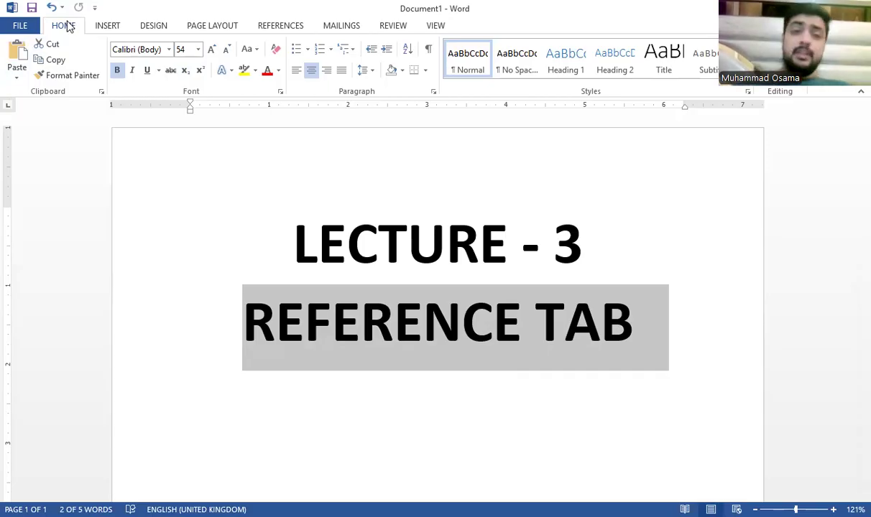
{"action": "left_click", "coordinate": [108, 26]}
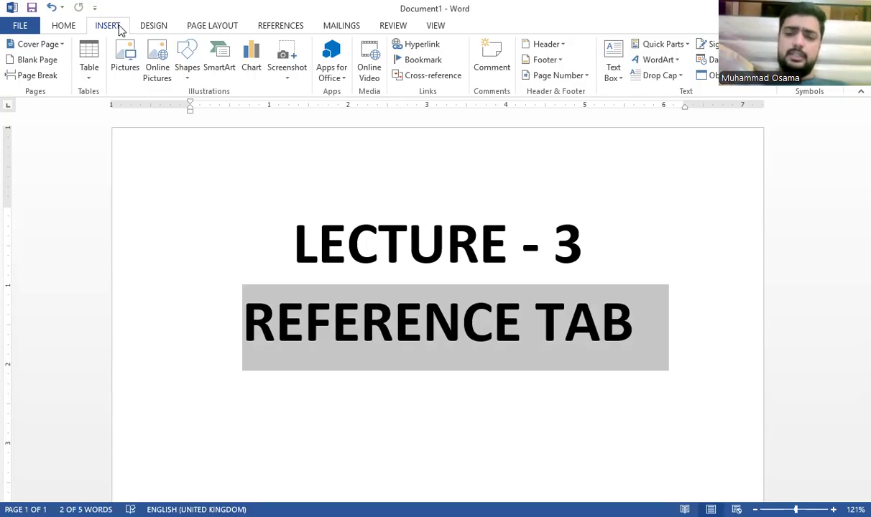
{"action": "left_click", "coordinate": [158, 27]}
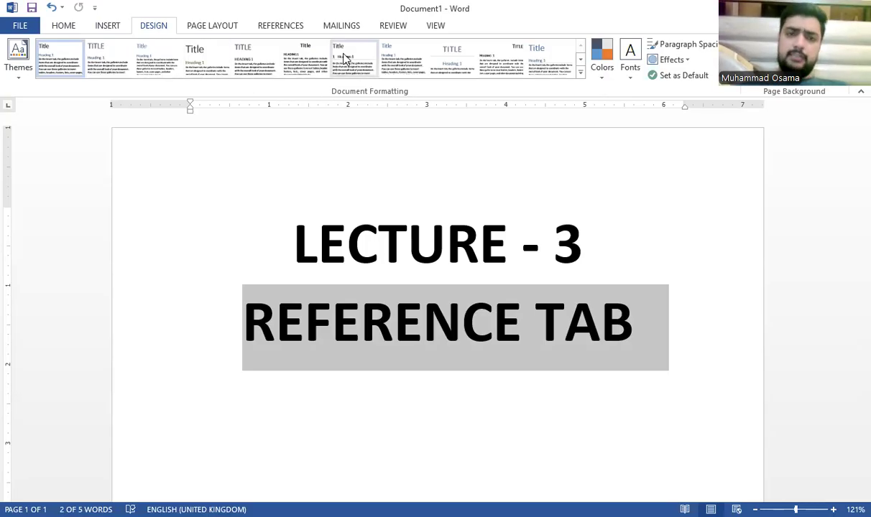
{"action": "left_click", "coordinate": [229, 32]}
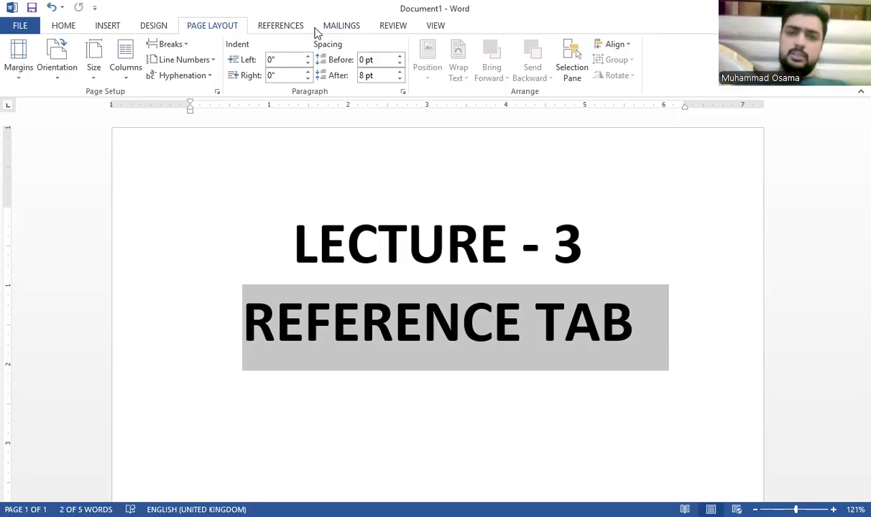
{"action": "left_click", "coordinate": [293, 26]}
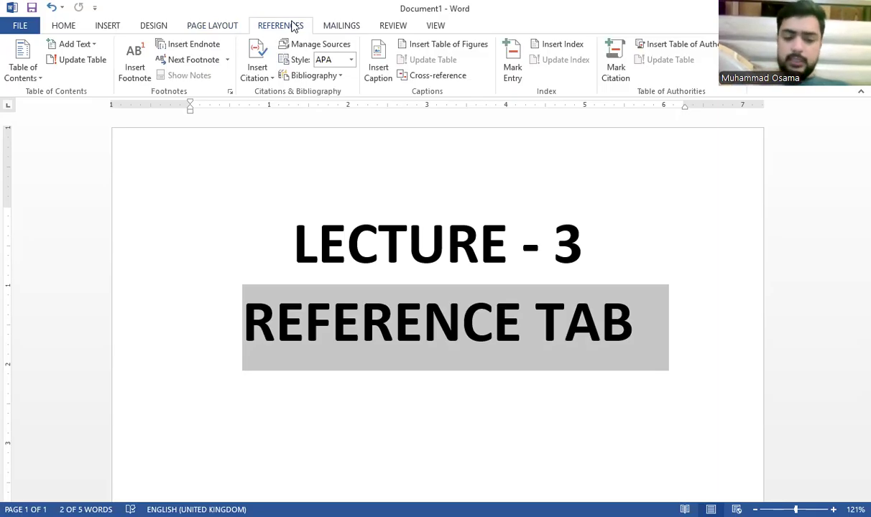
Step: Select all and delete the LECTURE - 3 and REFERENCE TAB lines, plus the leftover blank paragraph
{"action": "key", "text": "ctrl+a"}
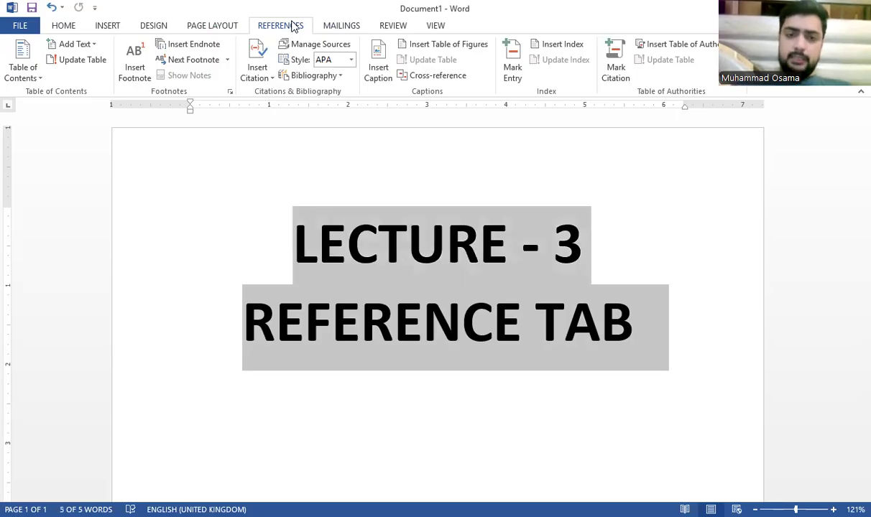
{"action": "key", "text": "Delete"}
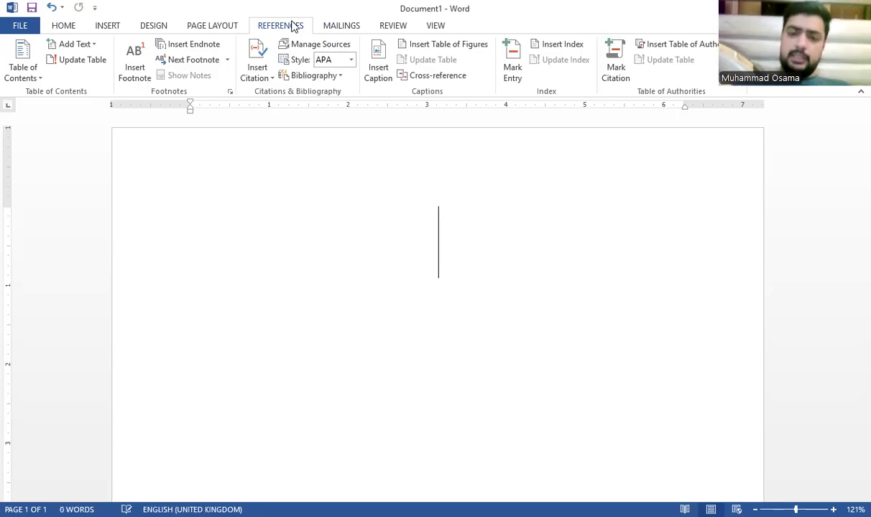
{"action": "key", "text": "ctrl+a"}
{"action": "key", "text": "Delete"}
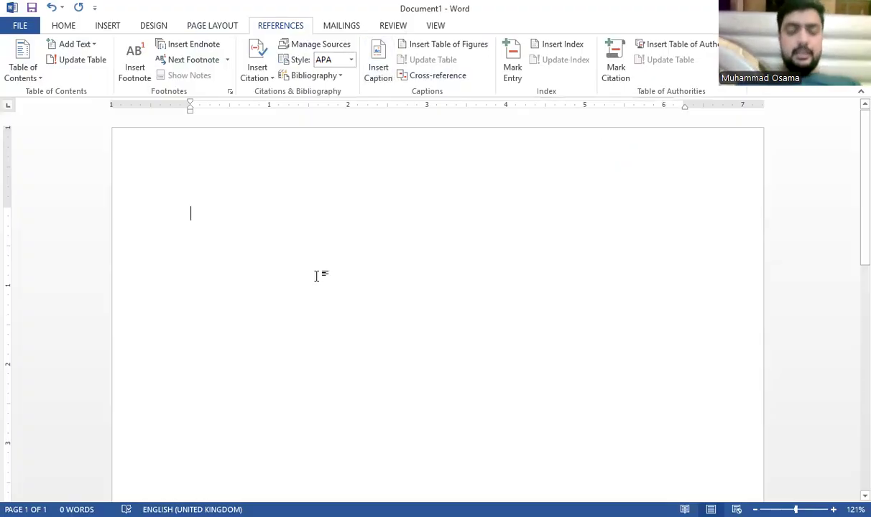
Step: Zoom out and insert a blank page so the document has two pages
{"action": "scroll", "coordinate": [326, 229], "scroll_direction": "down", "scroll_amount": 4}
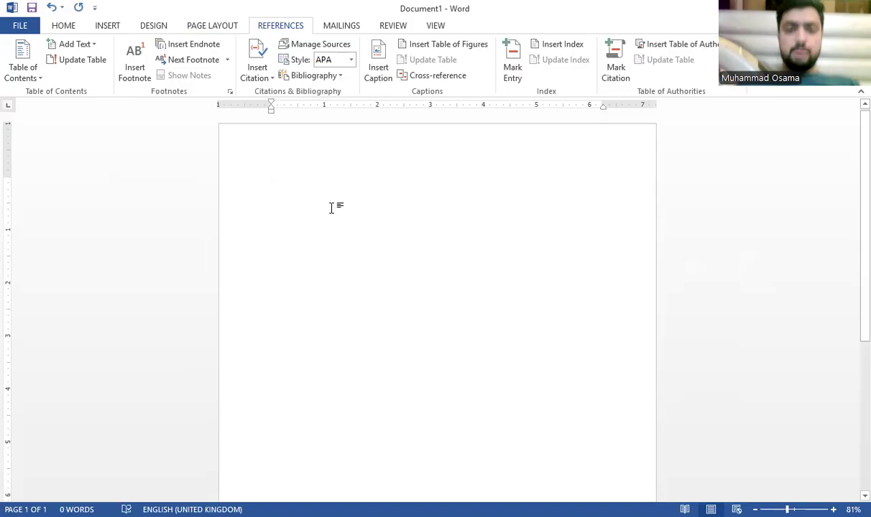
{"action": "scroll", "coordinate": [328, 207], "scroll_direction": "down", "scroll_amount": 2}
{"action": "left_click", "coordinate": [100, 26]}
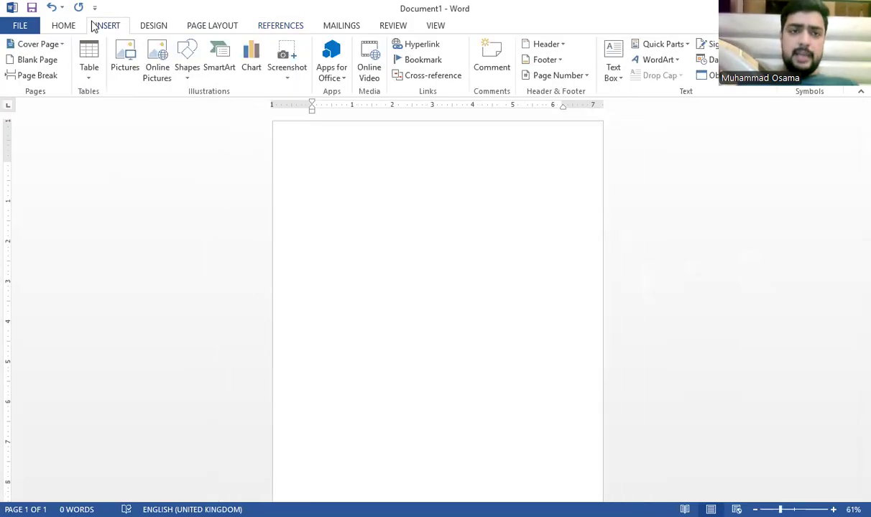
{"action": "left_click", "coordinate": [40, 62]}
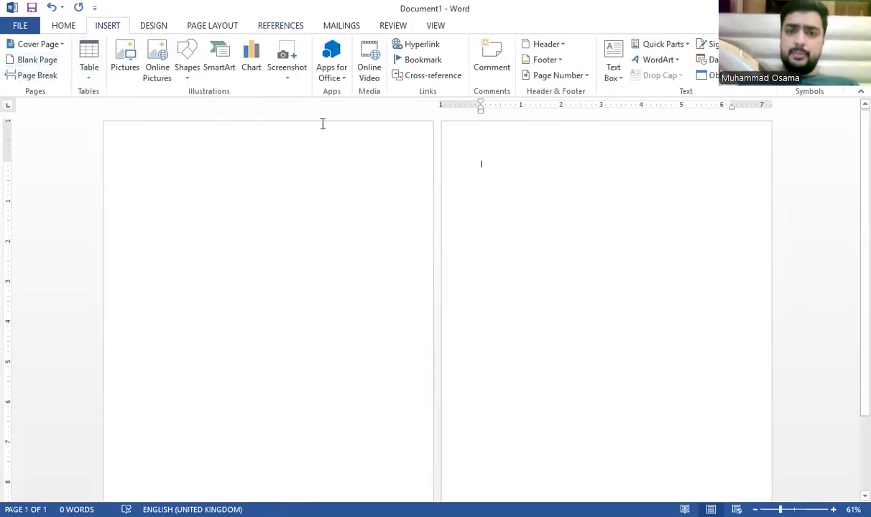
{"action": "left_click", "coordinate": [53, 65]}
Step: Start the heading 'TABLE CONT' at the top of page 1
{"action": "left_click", "coordinate": [271, 164]}
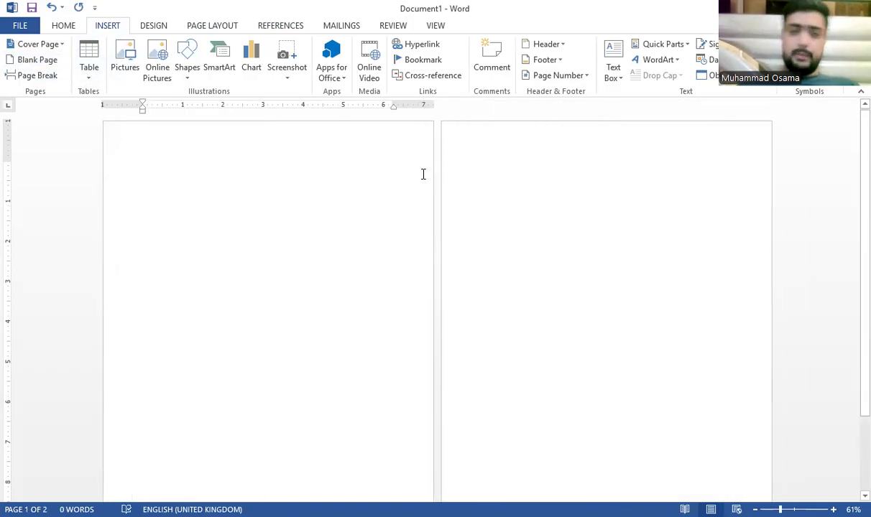
{"action": "type", "text": "TABLE CONTA"}
{"action": "key", "text": "BackSpace"}
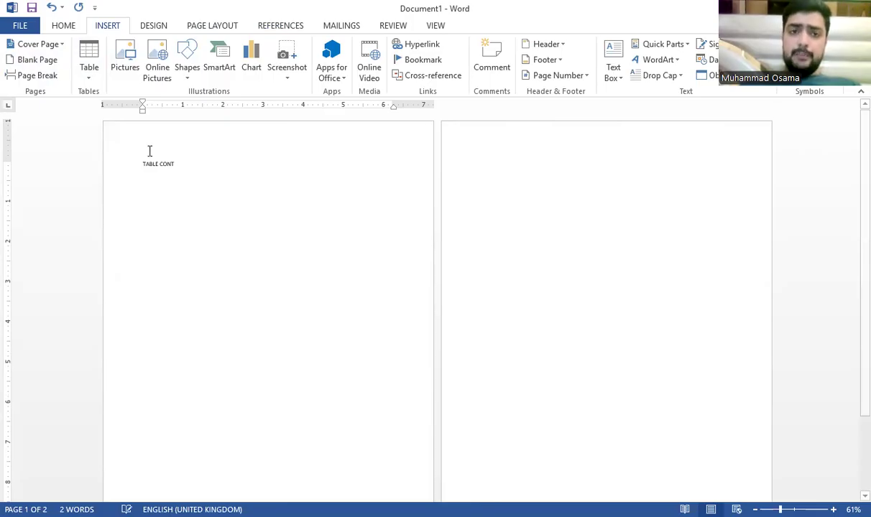
Step: Complete the heading as 'TABLE CONTENTS', then make it bold and one size larger
{"action": "left_click", "coordinate": [267, 25]}
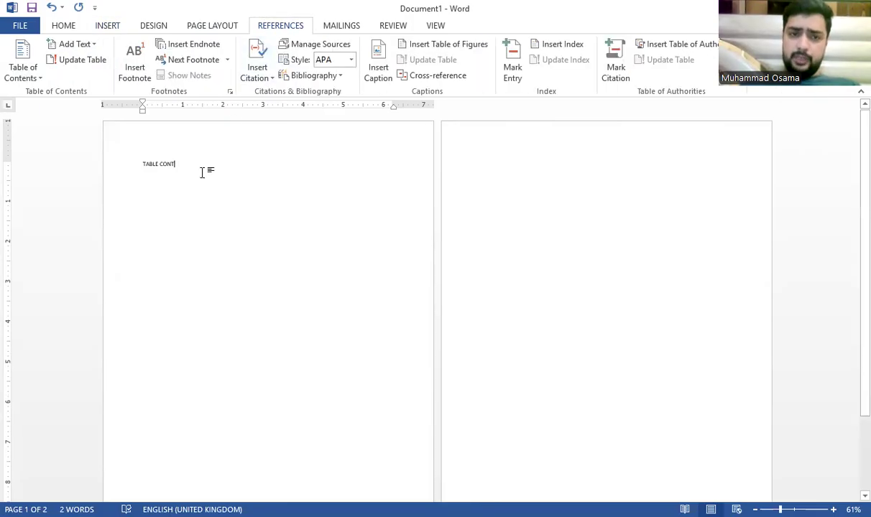
{"action": "type", "text": "ENTS"}
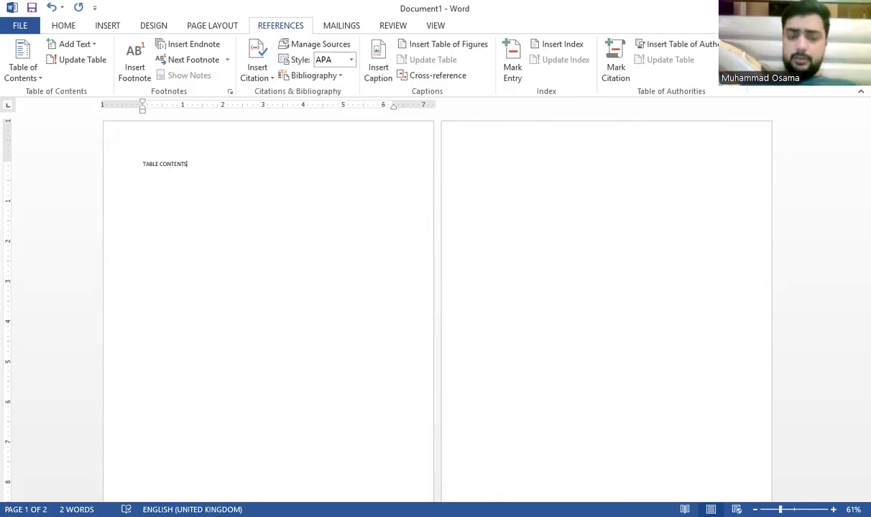
{"action": "key", "text": "ctrl+a"}
{"action": "key", "text": "ctrl+b"}
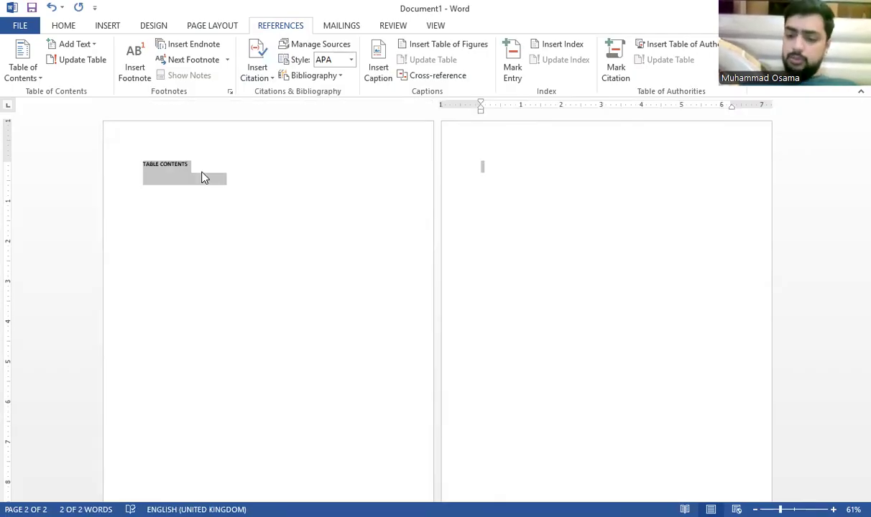
{"action": "key", "text": "ctrl+bracketright"}
{"action": "key", "text": "ctrl+bracketright"}
{"action": "key", "text": "ctrl+bracketright"}
{"action": "key", "text": "ctrl+bracketright"}
{"action": "key", "text": "ctrl+bracketright"}
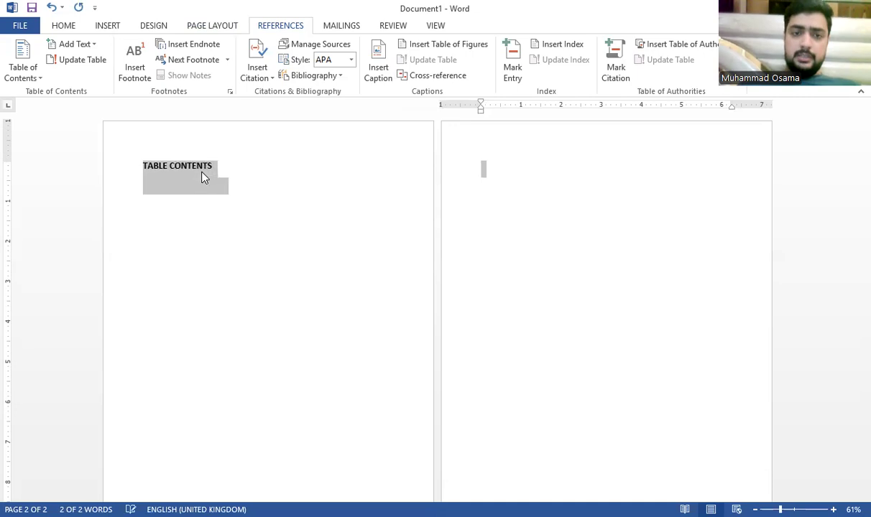
Step: On page 2, set the font size to 11 pt and type the title MICROSOFT OFFICE
{"action": "left_click", "coordinate": [552, 188]}
{"action": "left_click", "coordinate": [62, 25]}
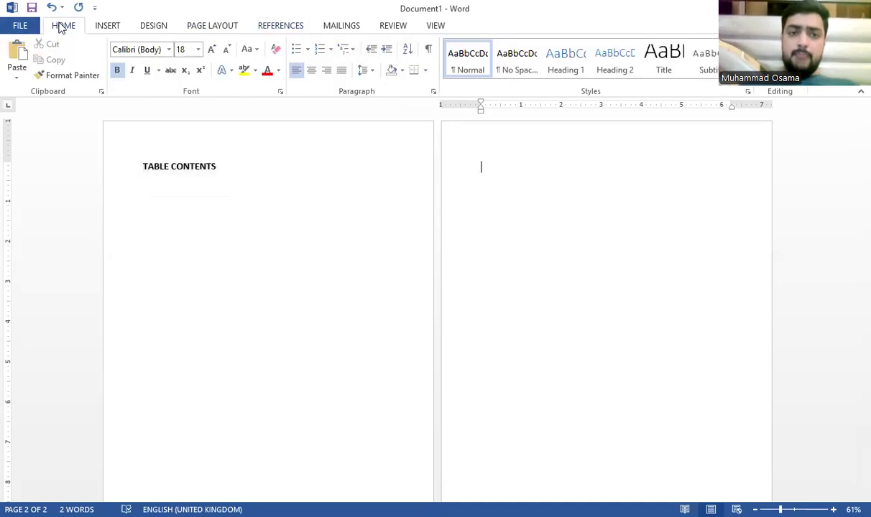
{"action": "left_click", "coordinate": [187, 48]}
{"action": "type", "text": "11"}
{"action": "left_click", "coordinate": [450, 156]}
{"action": "left_click", "coordinate": [490, 175]}
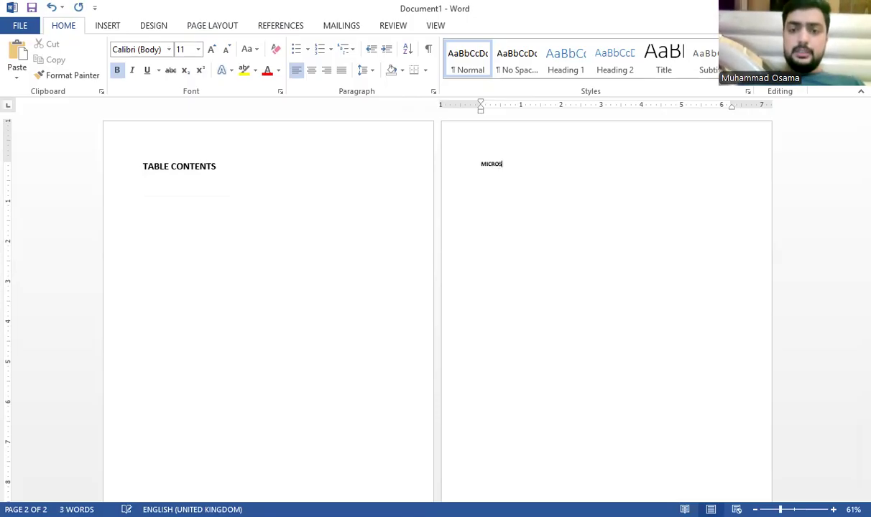
{"action": "type", "text": "OFT"}
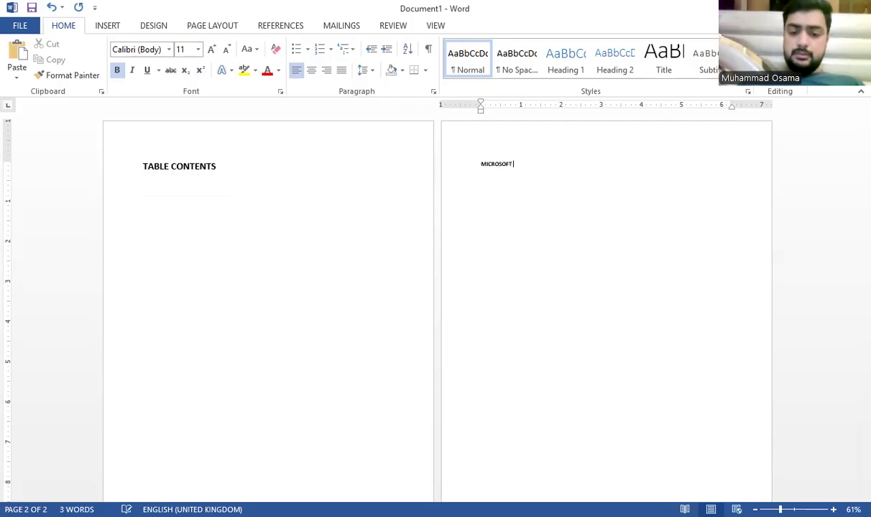
{"action": "type", "text": "OFFIE"}
{"action": "key", "text": "BackSpace"}
{"action": "key", "text": "BackSpace"}
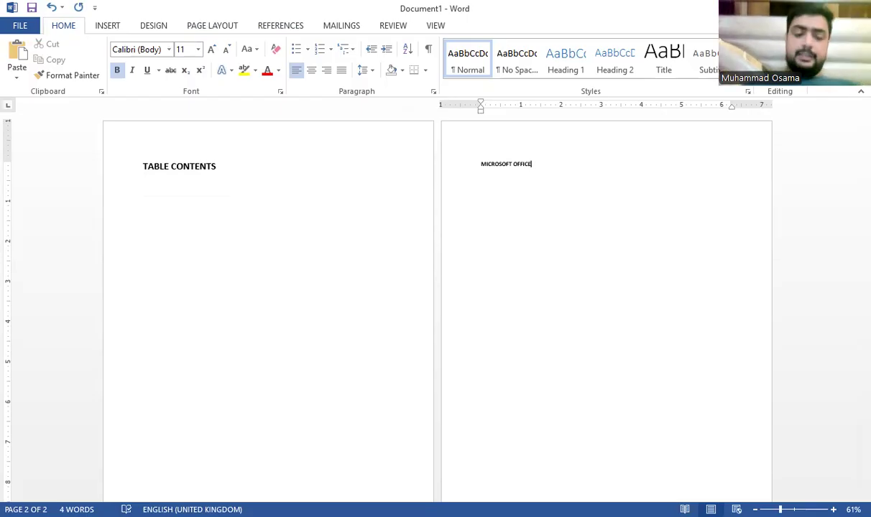
Step: Type =rand() on the line below the MICROSOFT OFFICE title
{"action": "key", "text": "ctrl+a"}
{"action": "left_click", "coordinate": [555, 185]}
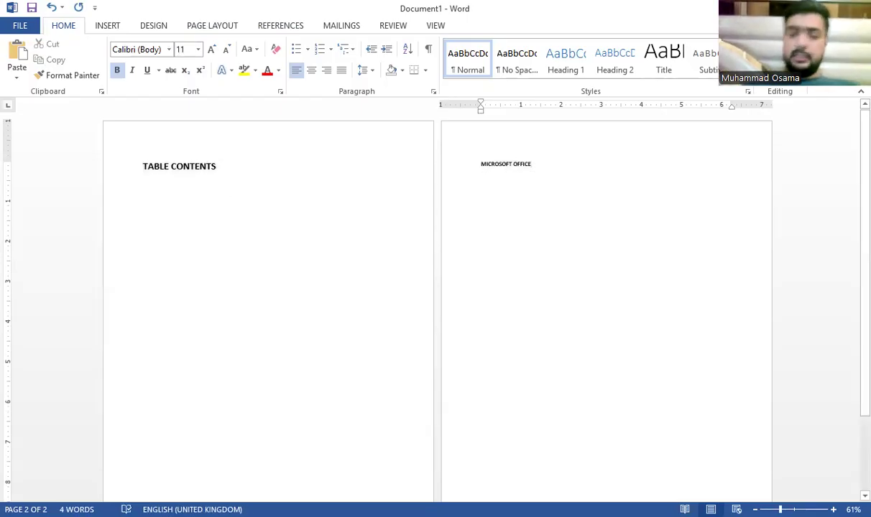
{"action": "type", "text": "=ra"}
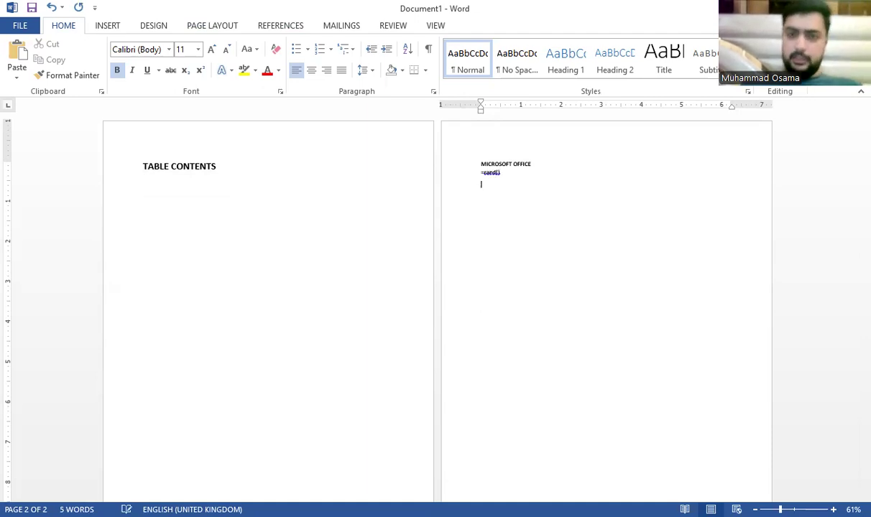
{"action": "type", "text": "nd()"}
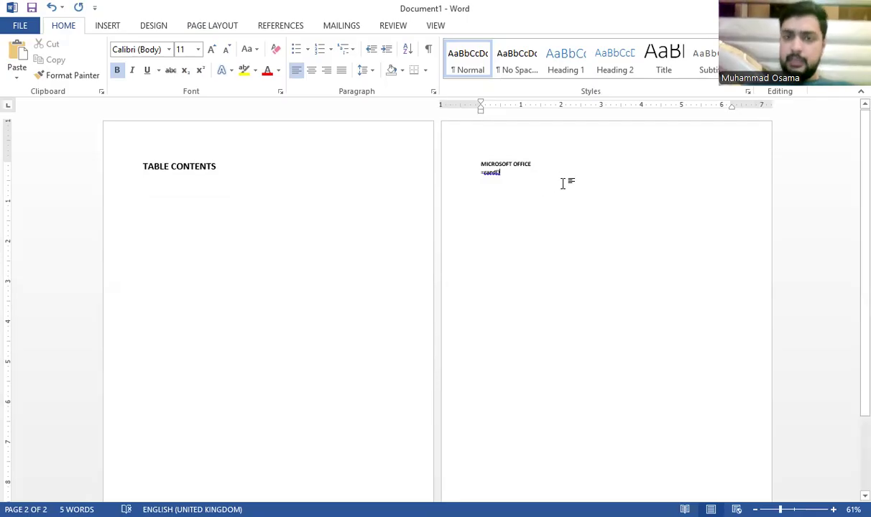
{"action": "scroll", "coordinate": [564, 181], "scroll_direction": "up", "scroll_amount": 6}
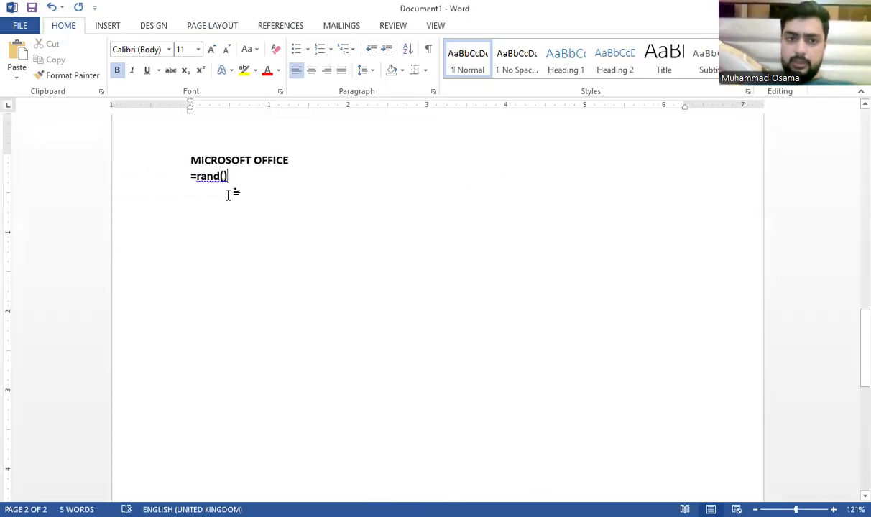
Step: Fix the =rand() formula and expand it into five sample paragraphs
{"action": "key", "text": "Return"}
{"action": "key", "text": "BackSpace"}
{"action": "key", "text": "BackSpace"}
{"action": "key", "text": "BackSpace"}
{"action": "key", "text": "BackSpace"}
{"action": "key", "text": "BackSpace"}
{"action": "key", "text": "BackSpace"}
{"action": "key", "text": "BackSpace"}
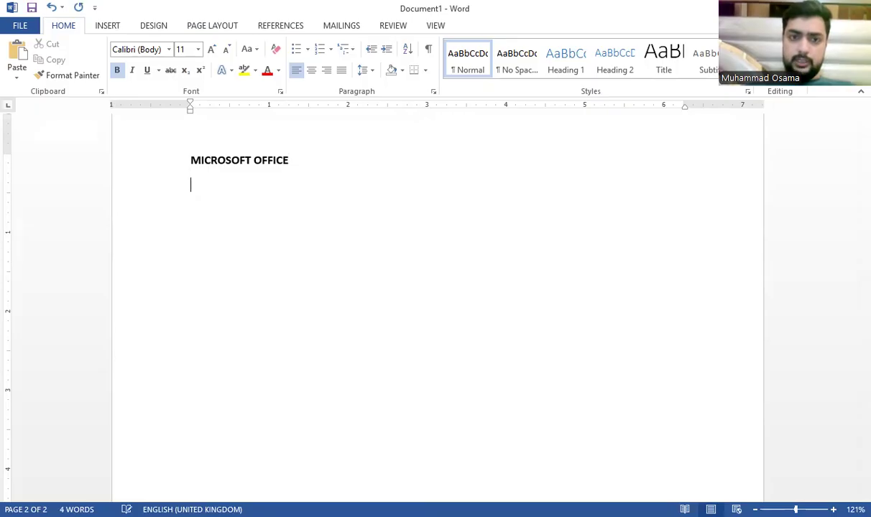
{"action": "type", "text": "=rand)("}
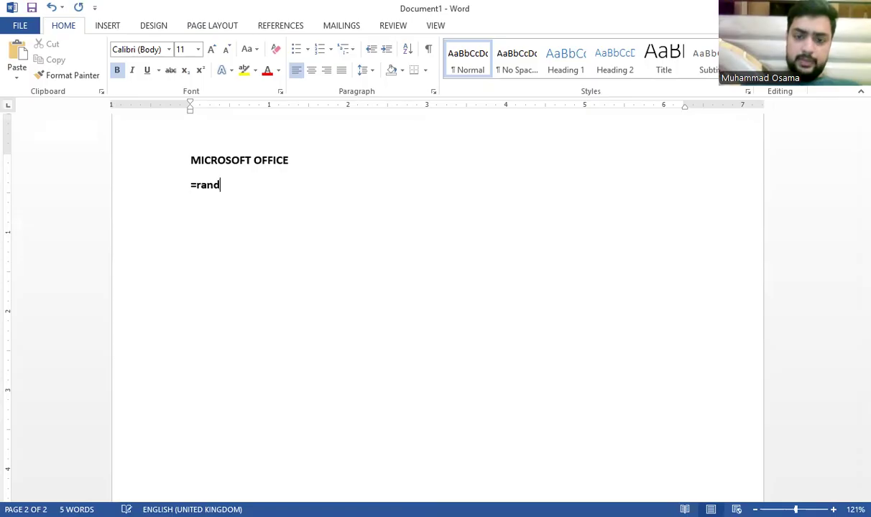
{"action": "key", "text": "Return"}
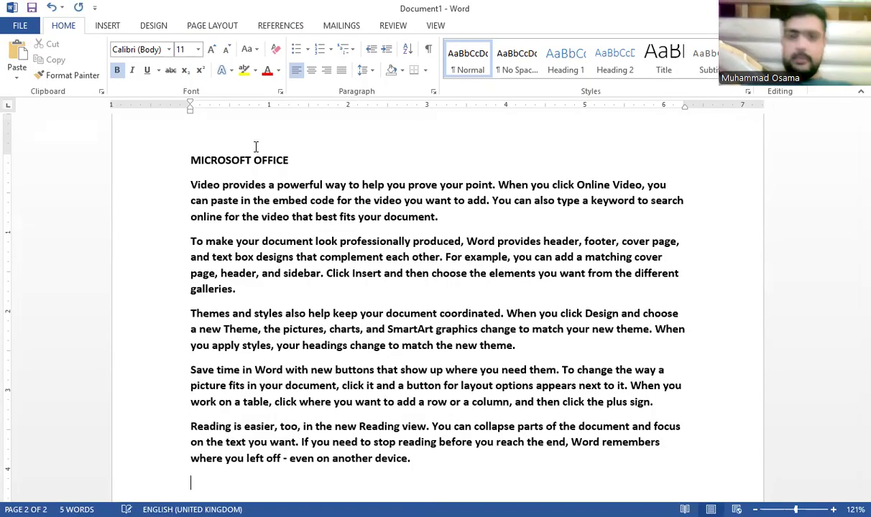
Step: Remove bold from the five generated body paragraphs
{"action": "left_click_drag", "start_coordinate": [290, 160], "coordinate": [192, 158]}
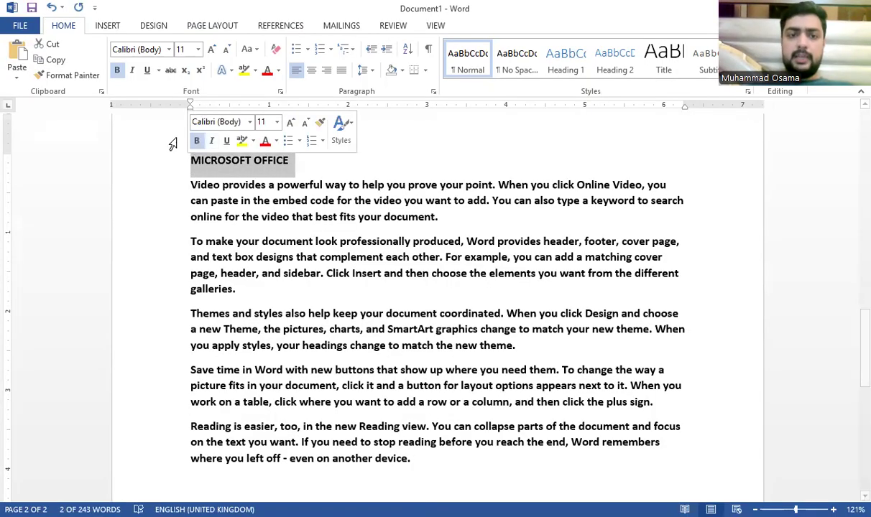
{"action": "left_click", "coordinate": [368, 483]}
{"action": "left_click", "coordinate": [460, 462]}
{"action": "left_click_drag", "start_coordinate": [161, 459], "coordinate": [163, 188]}
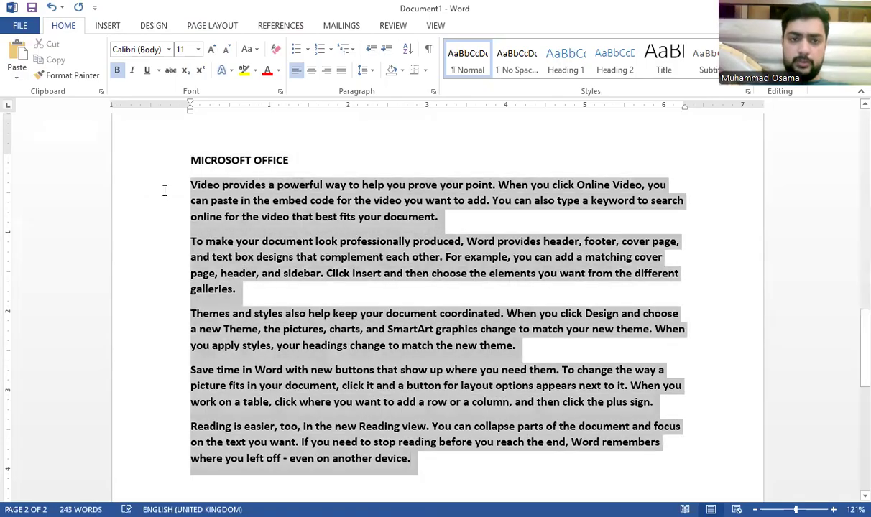
{"action": "key", "text": "ctrl+b"}
{"action": "left_click", "coordinate": [301, 151]}
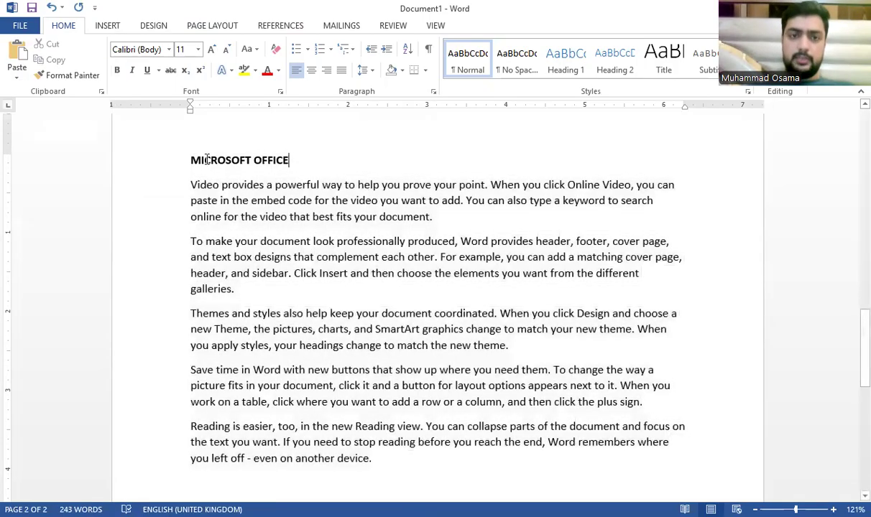
Step: Enlarge the MICROSOFT OFFICE heading with Grow Font, then set it to 22 pt
{"action": "left_click_drag", "start_coordinate": [288, 160], "coordinate": [191, 159]}
{"action": "left_click", "coordinate": [213, 49]}
{"action": "left_click", "coordinate": [212, 49]}
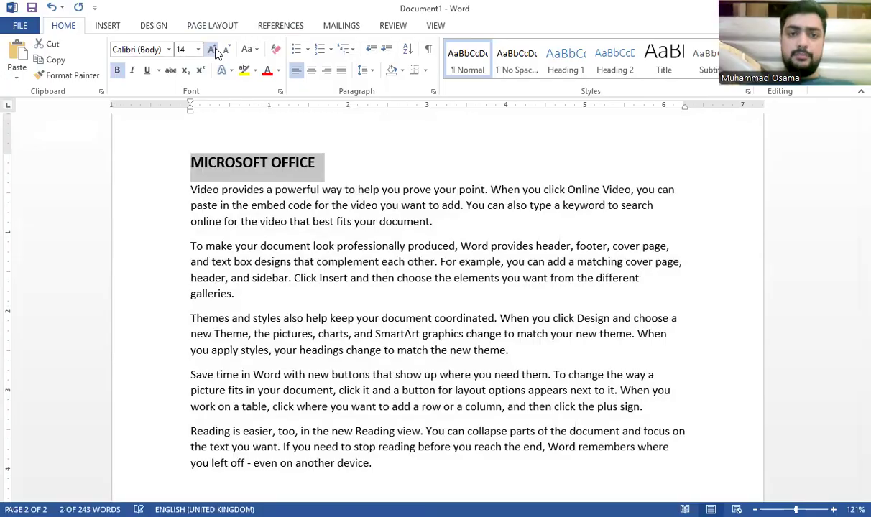
{"action": "left_click", "coordinate": [213, 49]}
{"action": "left_click", "coordinate": [213, 49]}
{"action": "left_click", "coordinate": [334, 190]}
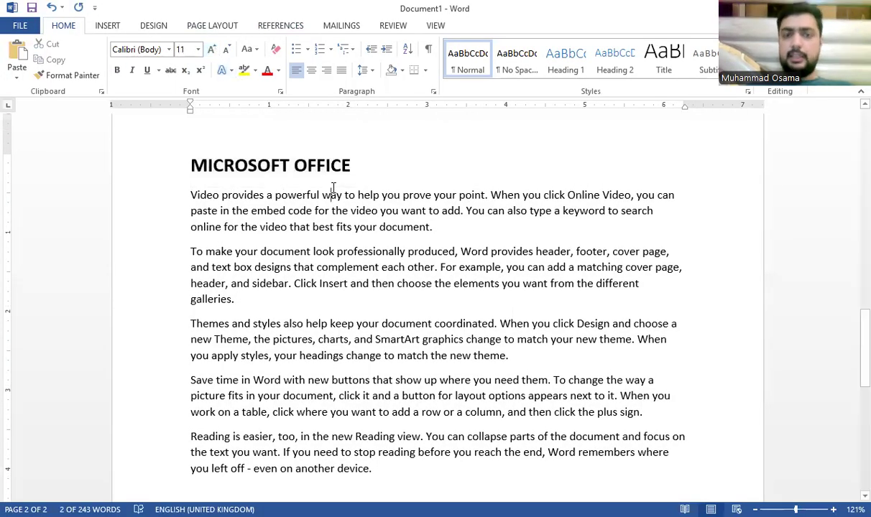
{"action": "left_click_drag", "start_coordinate": [332, 158], "coordinate": [190, 159]}
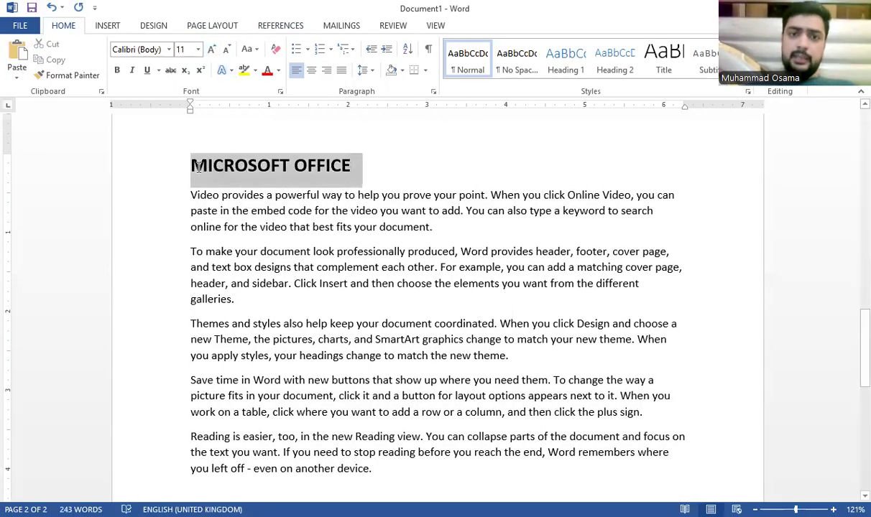
{"action": "left_click", "coordinate": [198, 51]}
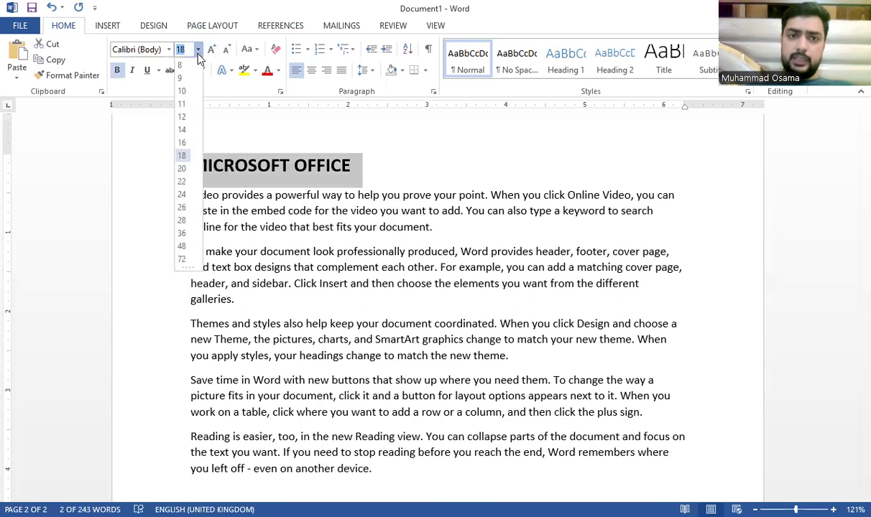
{"action": "left_click", "coordinate": [183, 182]}
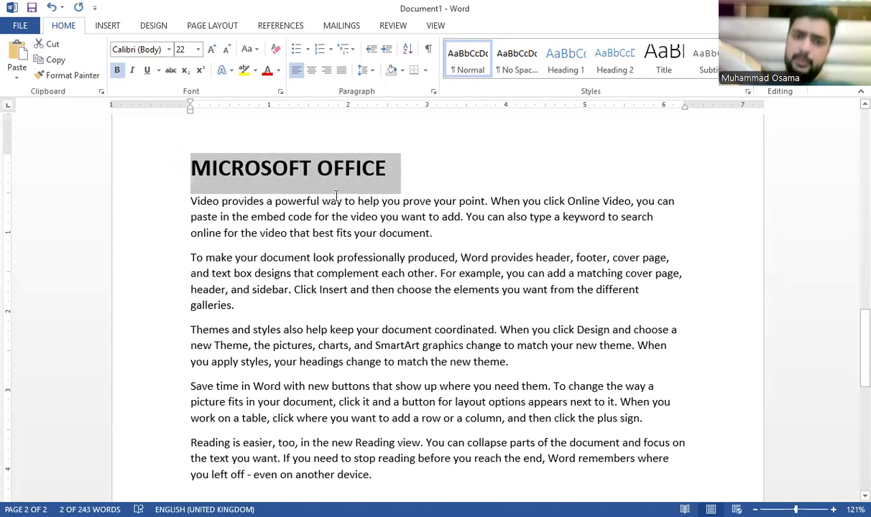
{"action": "left_click", "coordinate": [325, 291]}
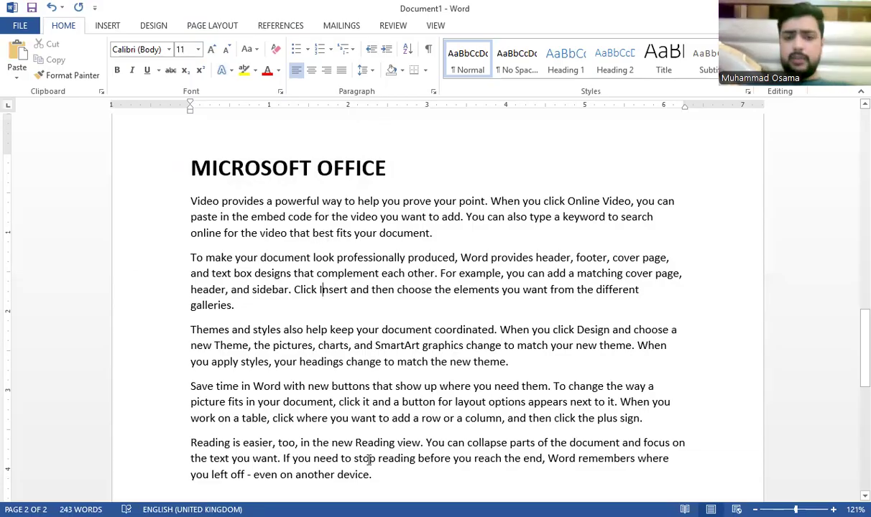
Step: Delete the last three sample paragraphs, keeping two, and start a new line
{"action": "left_click_drag", "start_coordinate": [377, 474], "coordinate": [184, 325]}
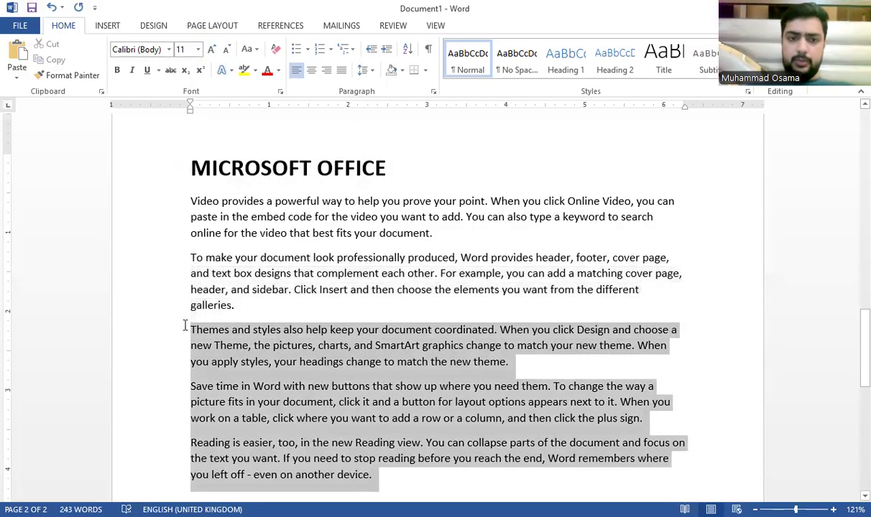
{"action": "key", "text": "BackSpace"}
{"action": "key", "text": "BackSpace"}
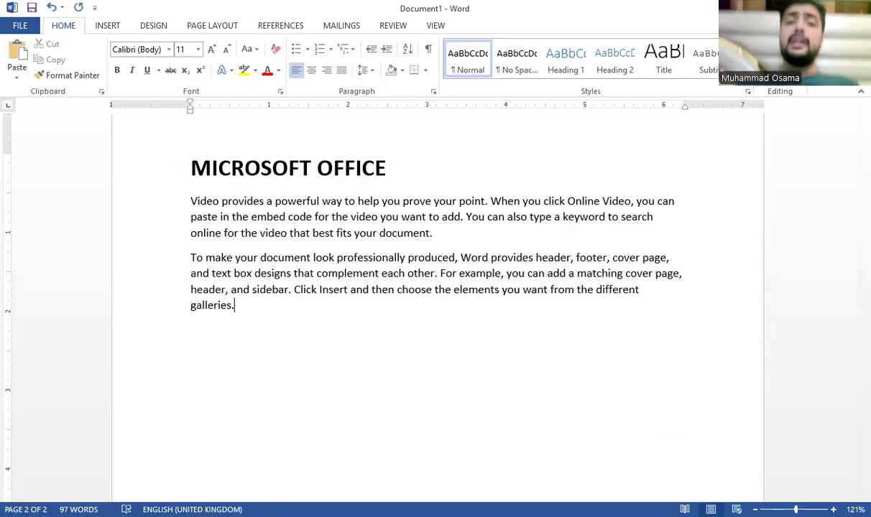
{"action": "key", "text": "Return"}
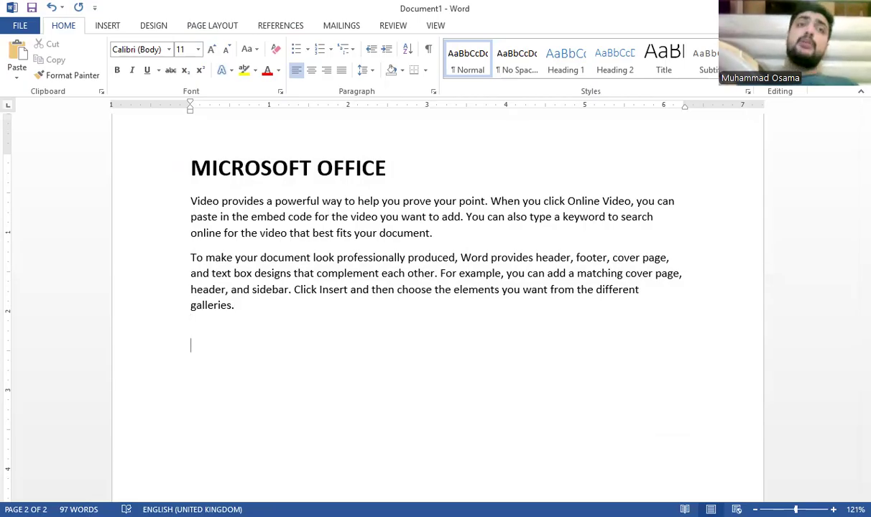
Step: Type headings MICROSOFT WORD, EXCEL, POWERPOINT and QUICK BOOK, with =rand() sample text under WORD
{"action": "type", "text": "MICROS"}
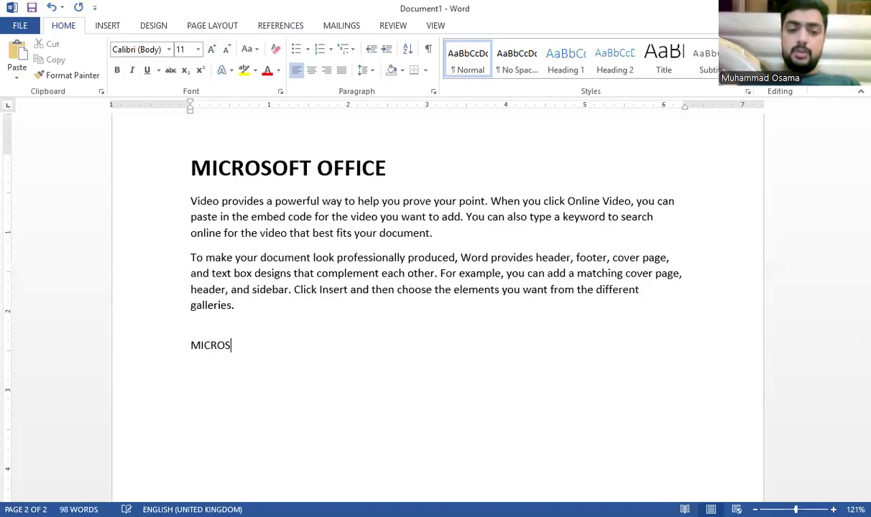
{"action": "type", "text": "OFT WORD"}
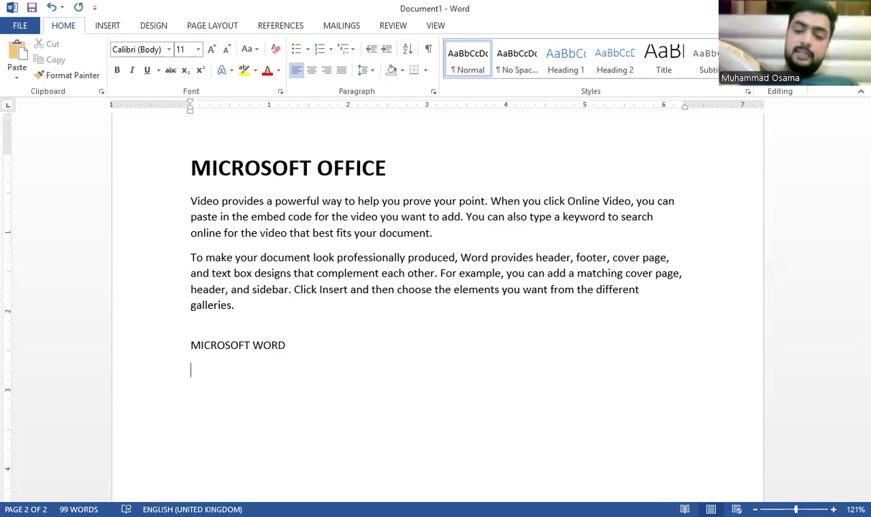
{"action": "type", "text": "MICRO"}
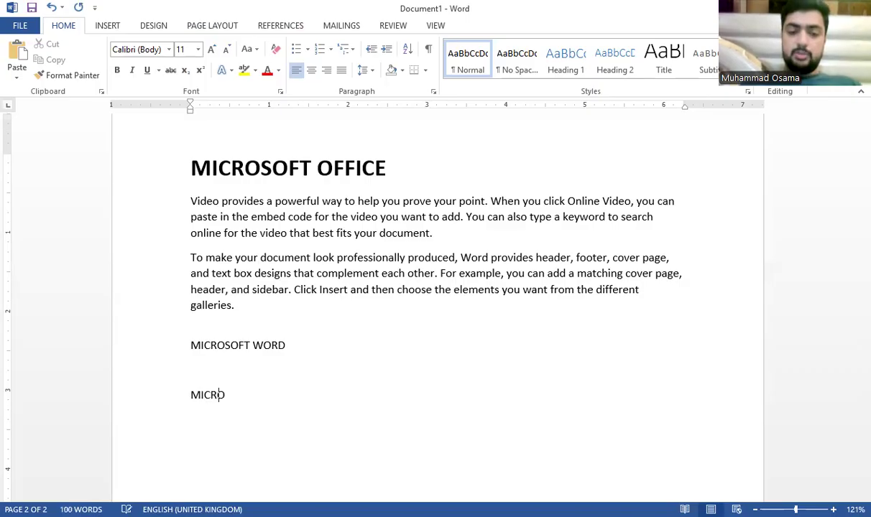
{"action": "type", "text": "SOFT EXCE"}
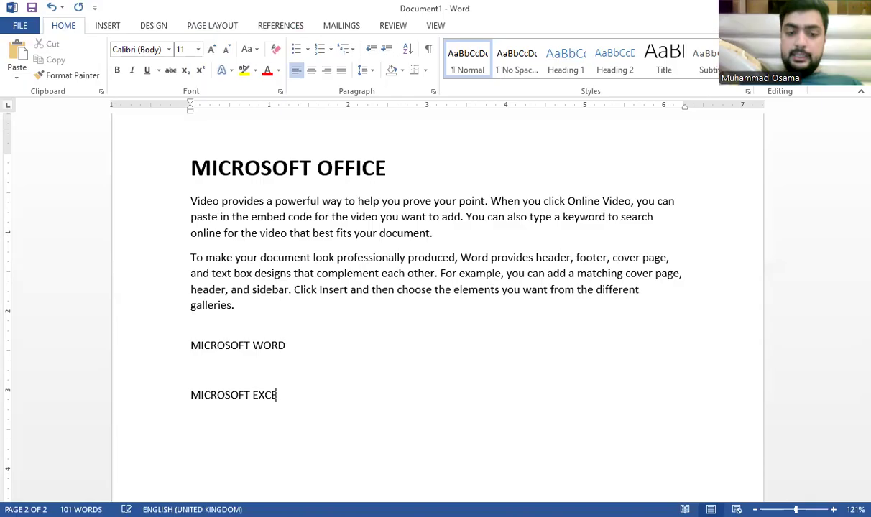
{"action": "type", "text": "MIC"}
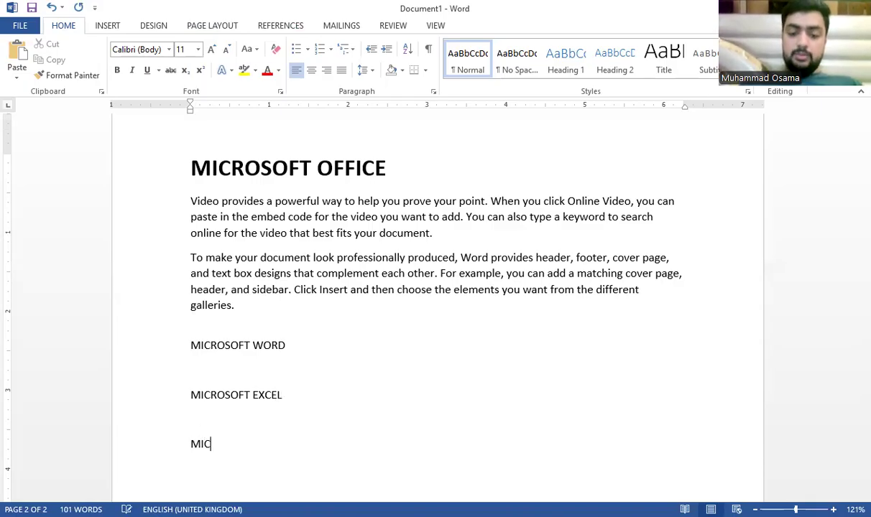
{"action": "type", "text": "ROSO"}
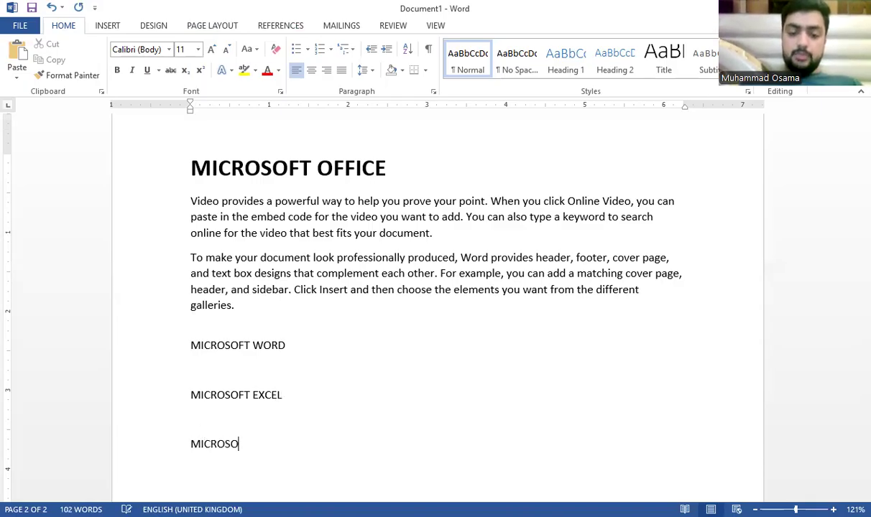
{"action": "type", "text": "FT POWERPOINT"}
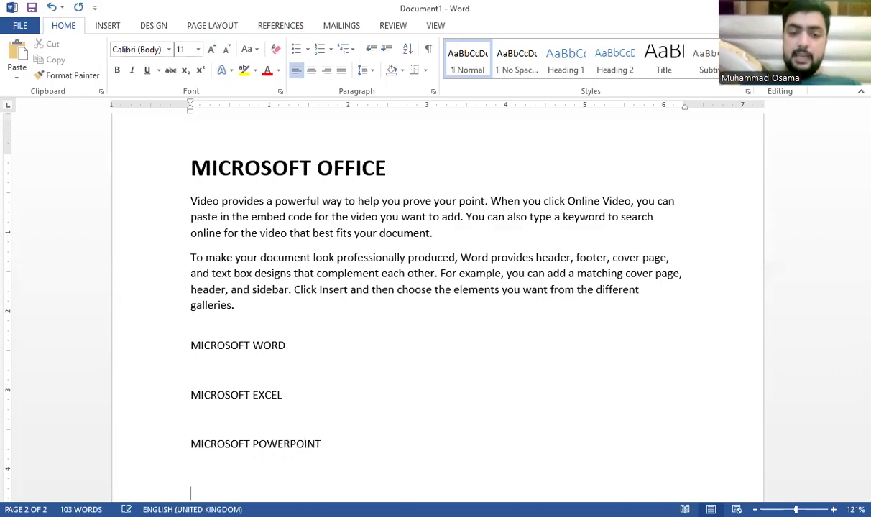
{"action": "type", "text": "MIC"}
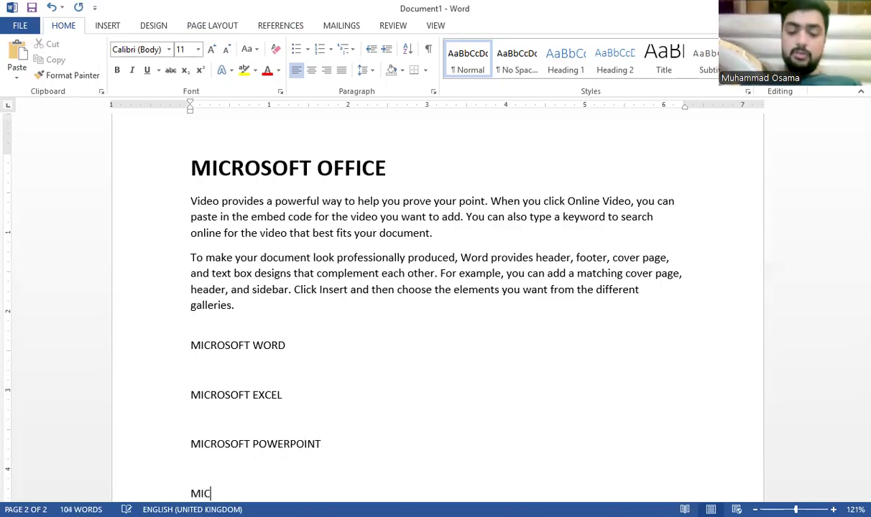
{"action": "type", "text": "ROSOFT QUICK "}
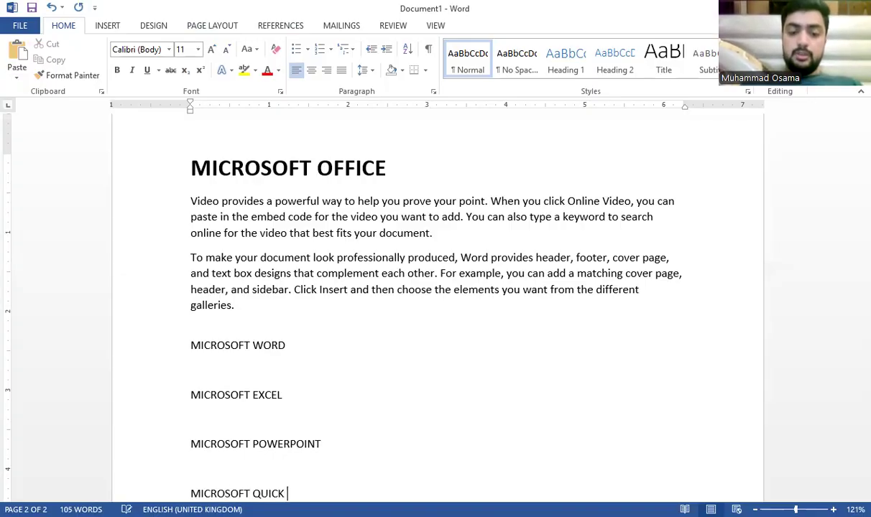
{"action": "type", "text": "BOOK"}
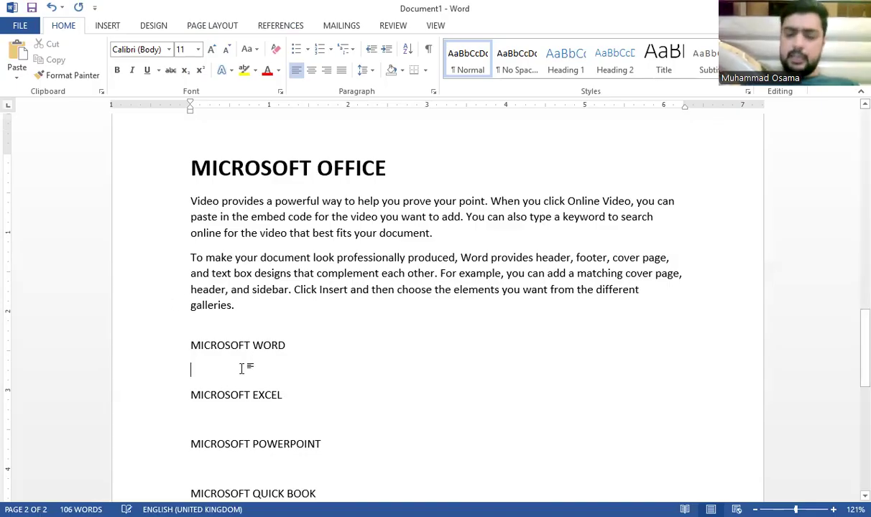
{"action": "type", "text": "=rand"}
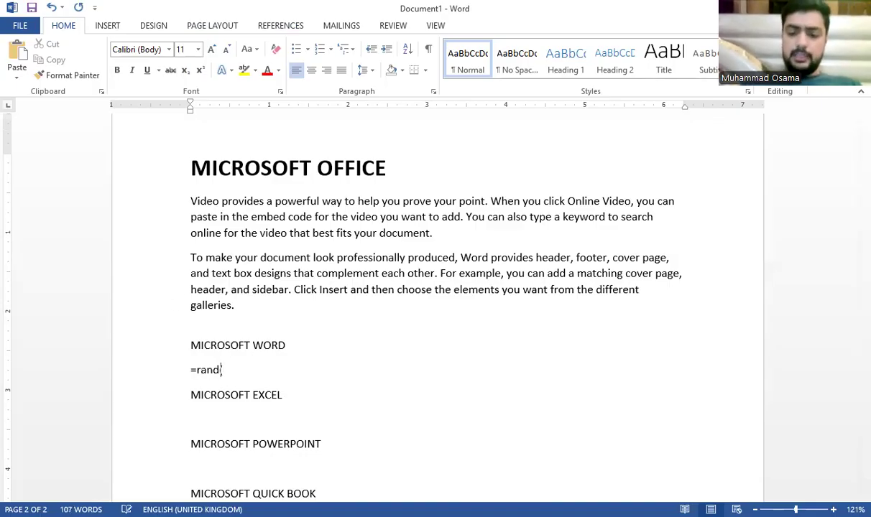
{"action": "type", "text": "()"}
{"action": "key", "text": "Return"}
{"action": "scroll", "coordinate": [320, 185], "scroll_direction": "up", "scroll_amount": 4}
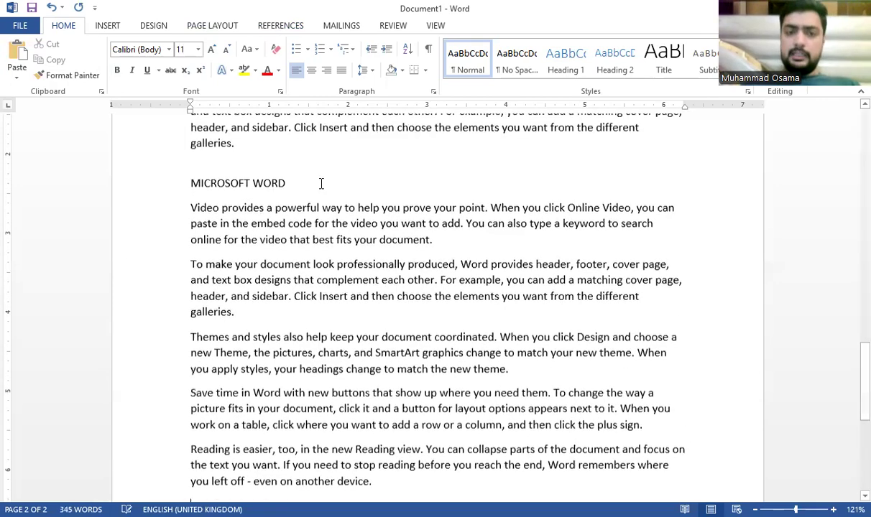
Step: Make the MICROSOFT WORD heading bold at 18 pt
{"action": "triple_click", "coordinate": [247, 306]}
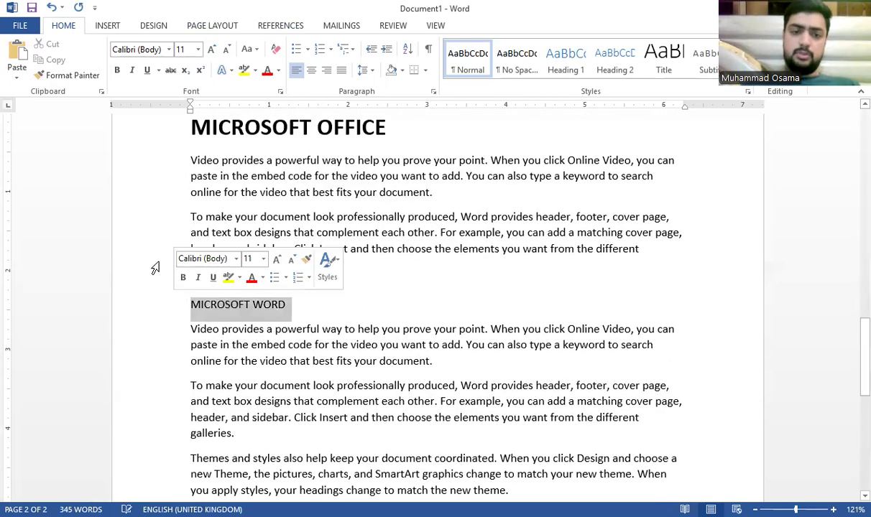
{"action": "left_click", "coordinate": [118, 70]}
{"action": "left_click", "coordinate": [179, 48]}
{"action": "type", "text": "18"}
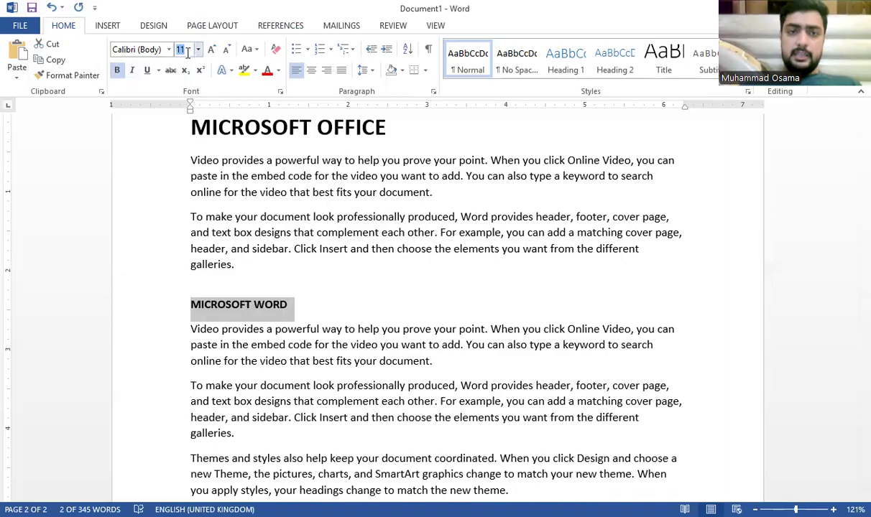
{"action": "key", "text": "Return"}
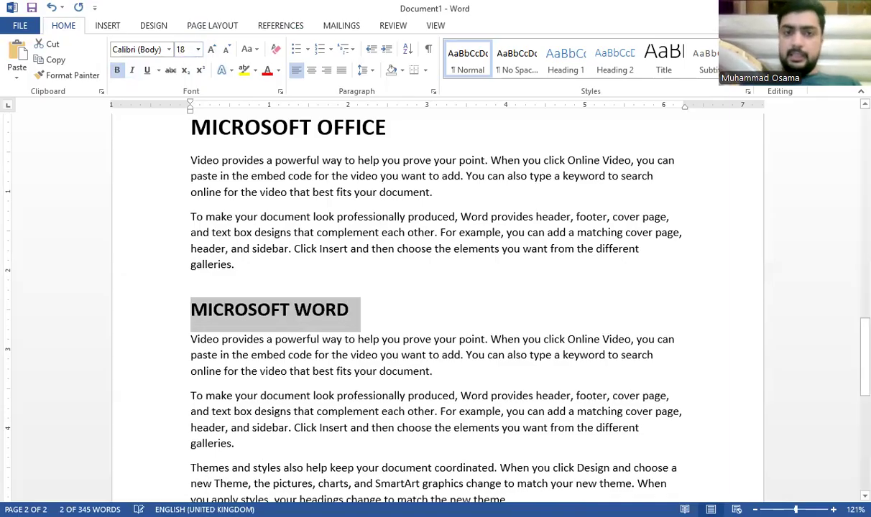
Step: Enlarge the MICROSOFT OFFICE heading to 24 pt
{"action": "triple_click", "coordinate": [220, 130]}
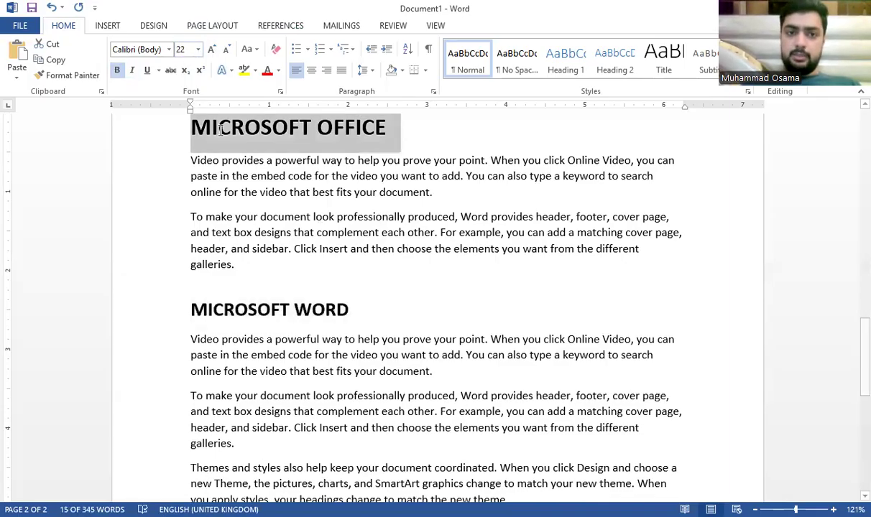
{"action": "key", "text": "ctrl+shift+period"}
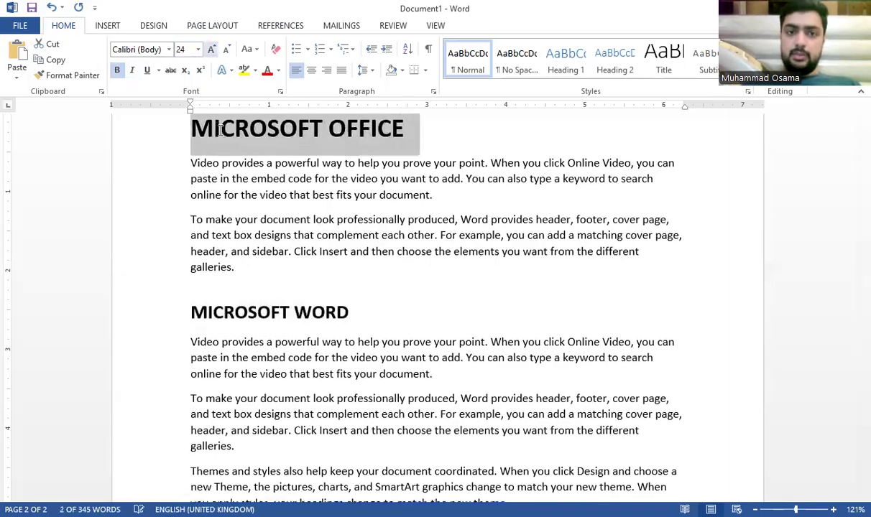
{"action": "left_click", "coordinate": [312, 321]}
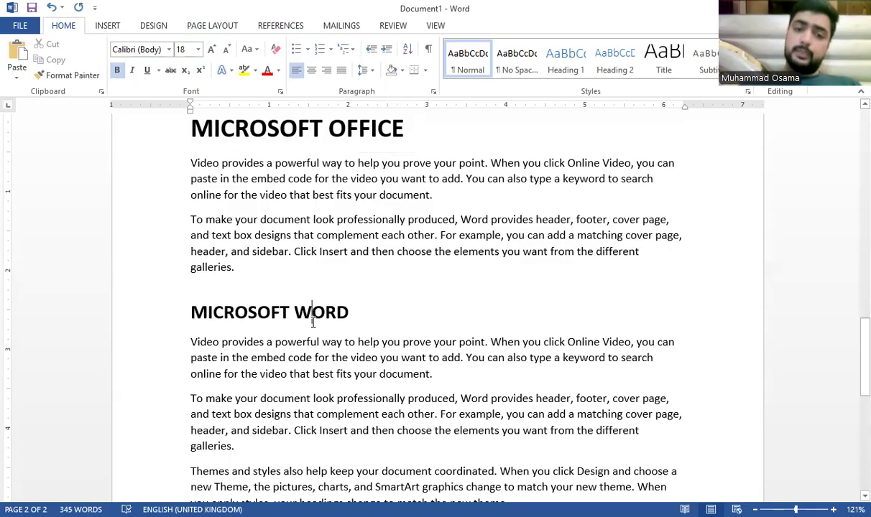
Step: Use Format Painter to copy the heading format onto MICROSOFT EXCEL, POWERPOINT and QUICK BOOK
{"action": "scroll", "coordinate": [287, 404], "scroll_direction": "down", "scroll_amount": 3}
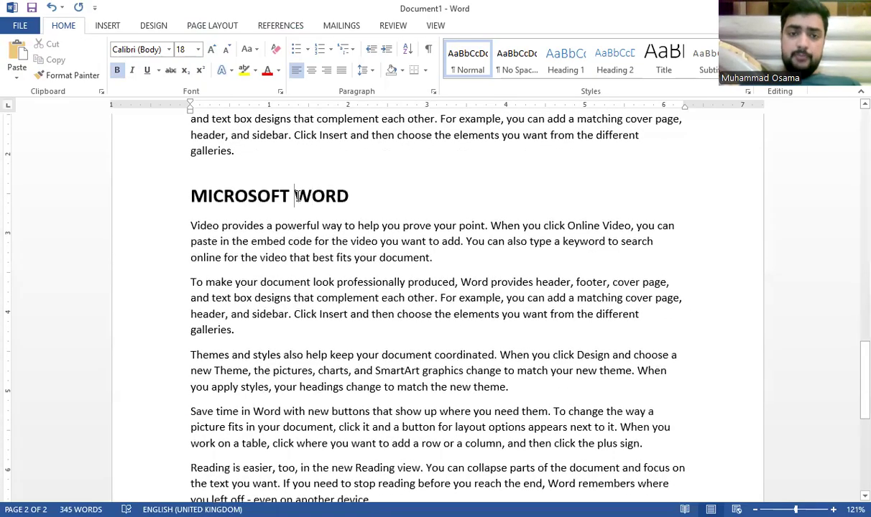
{"action": "left_click", "coordinate": [72, 75]}
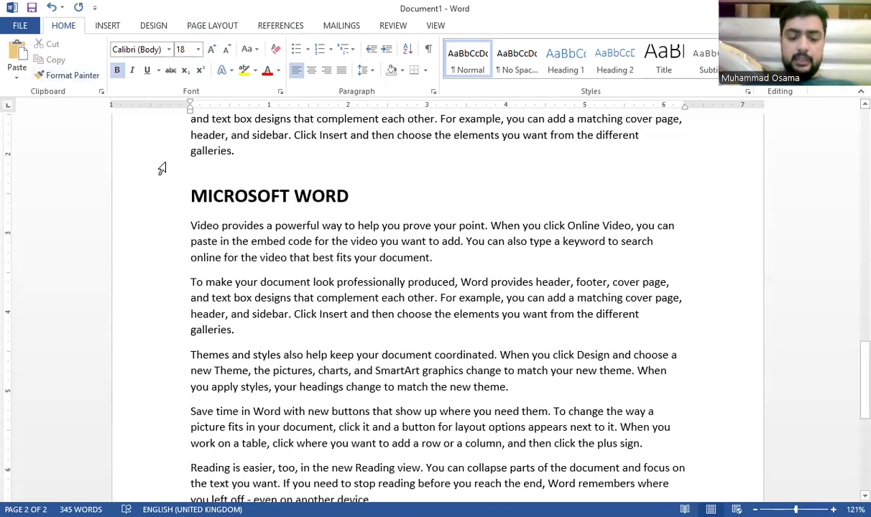
{"action": "scroll", "coordinate": [359, 328], "scroll_direction": "down", "scroll_amount": 3}
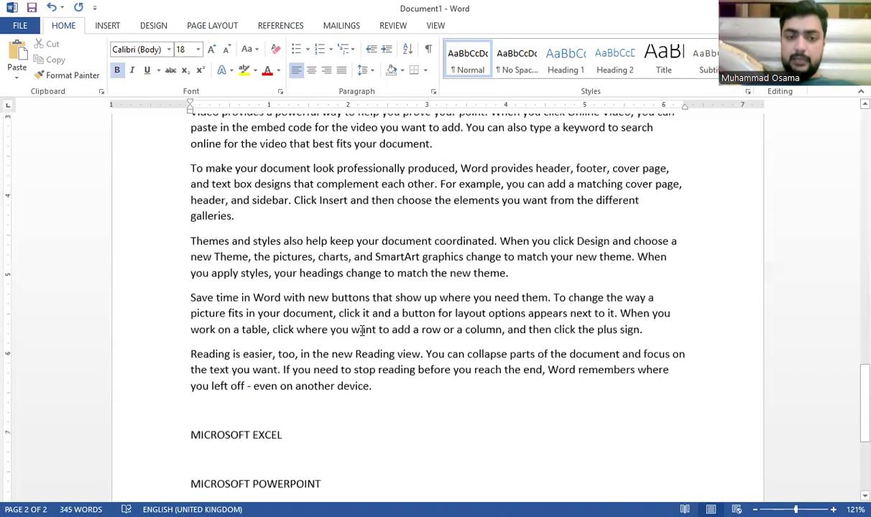
{"action": "scroll", "coordinate": [363, 331], "scroll_direction": "down", "scroll_amount": 2}
{"action": "left_click_drag", "start_coordinate": [280, 354], "coordinate": [184, 349]}
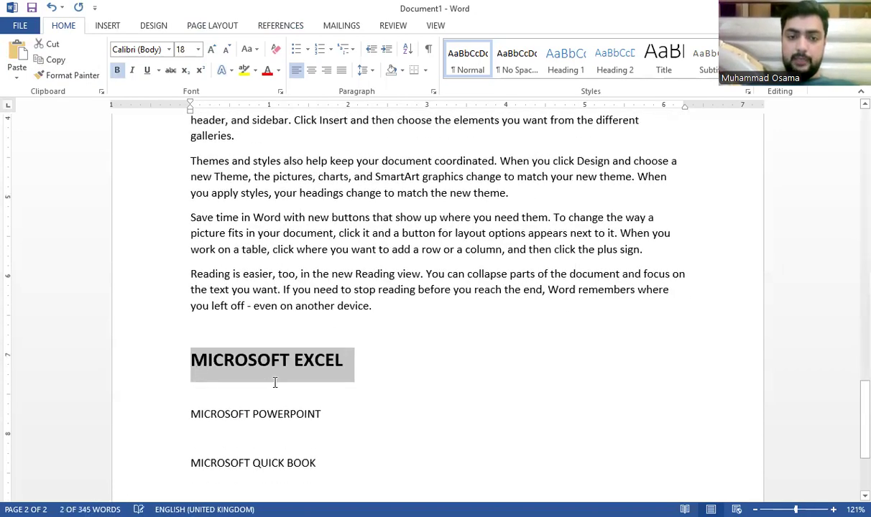
{"action": "scroll", "coordinate": [275, 383], "scroll_direction": "down", "scroll_amount": 3}
{"action": "left_click_drag", "start_coordinate": [194, 284], "coordinate": [188, 273]}
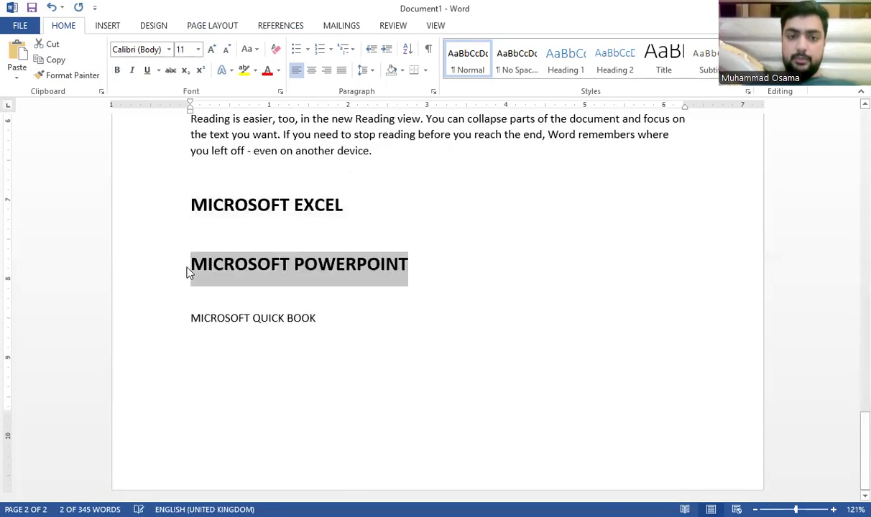
{"action": "left_click_drag", "start_coordinate": [319, 318], "coordinate": [193, 317]}
{"action": "left_click", "coordinate": [403, 339]}
Step: Add a CERTIFICATE heading below MICROSOFT QUICK BOOK
{"action": "key", "text": "Return"}
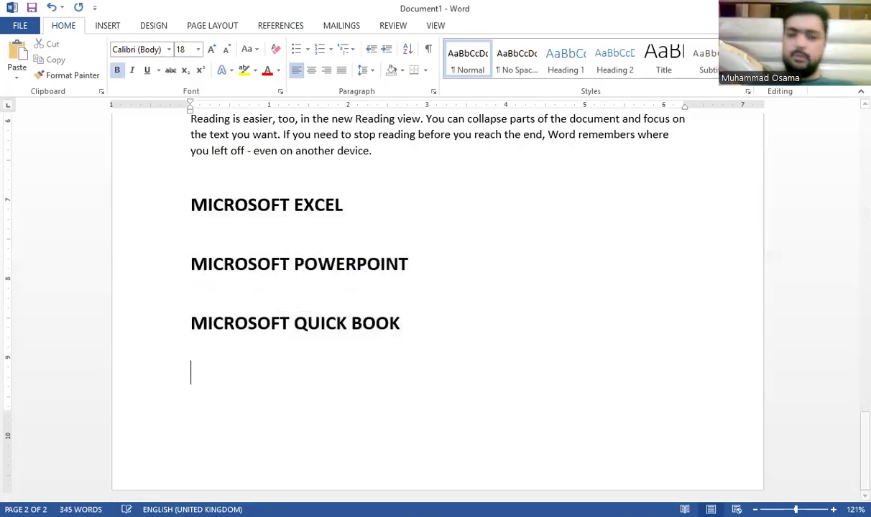
{"action": "type", "text": "CERTIFICATE"}
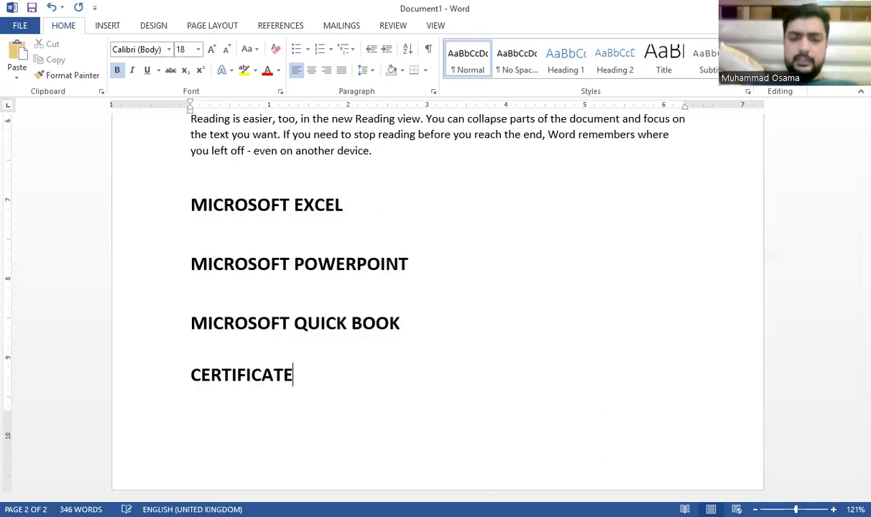
Step: Insert a page break and type COURSE, ONLINE and CLASSES on separate lines of page 3
{"action": "key", "text": "ctrl+Return"}
{"action": "key", "text": "BackSpace"}
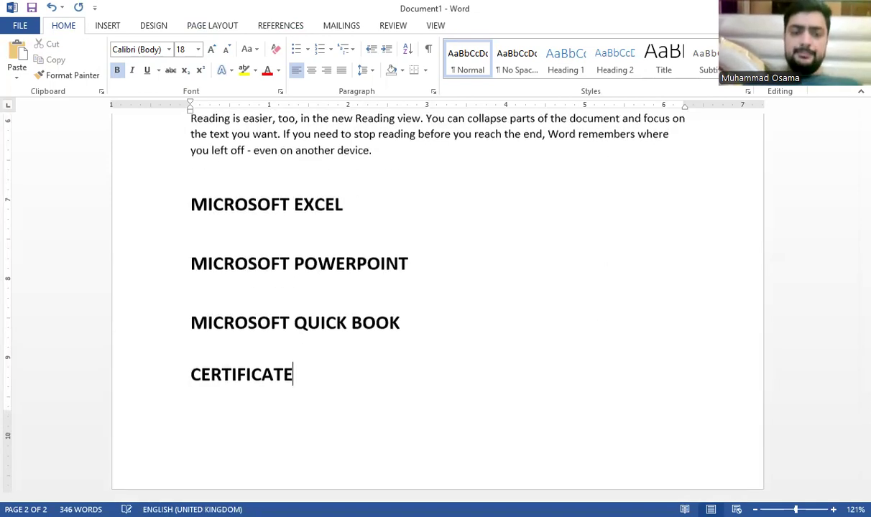
{"action": "key", "text": "ctrl+Return"}
{"action": "type", "text": "COURSE"}
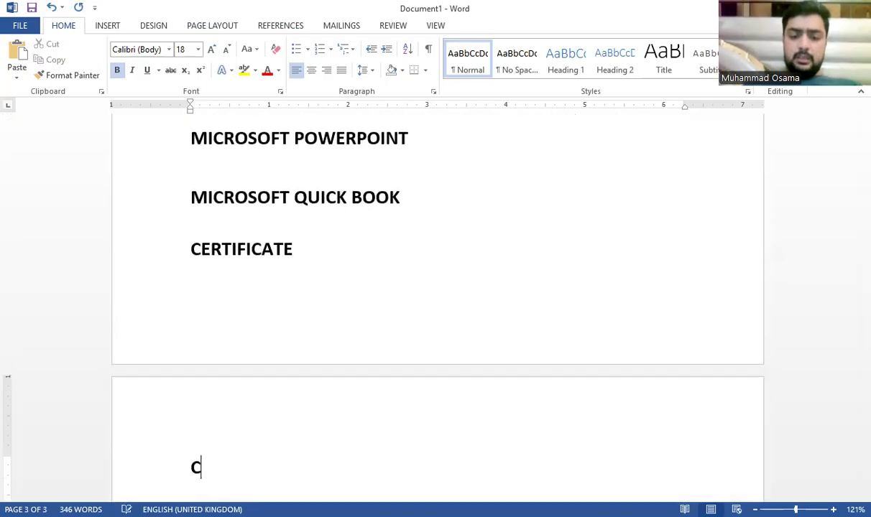
{"action": "key", "text": "Return"}
{"action": "key", "text": "Return"}
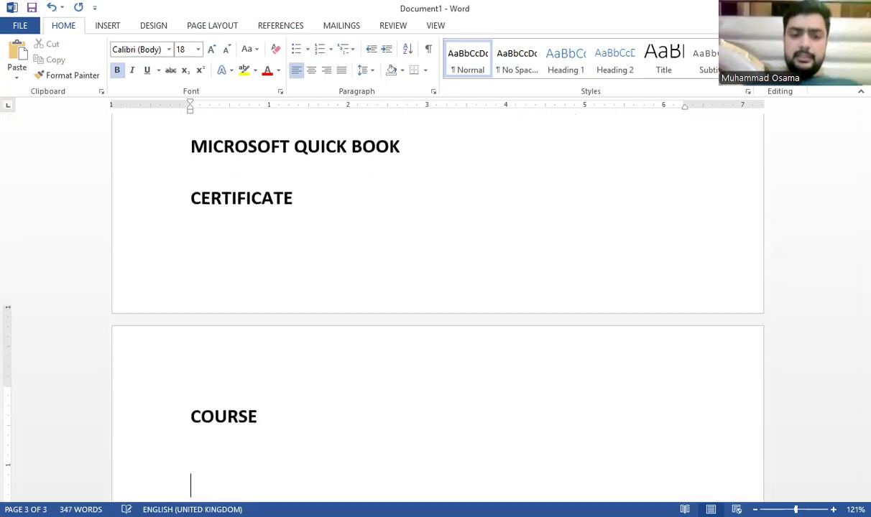
{"action": "type", "text": "ONLINE"}
{"action": "key", "text": "Return"}
{"action": "key", "text": "Return"}
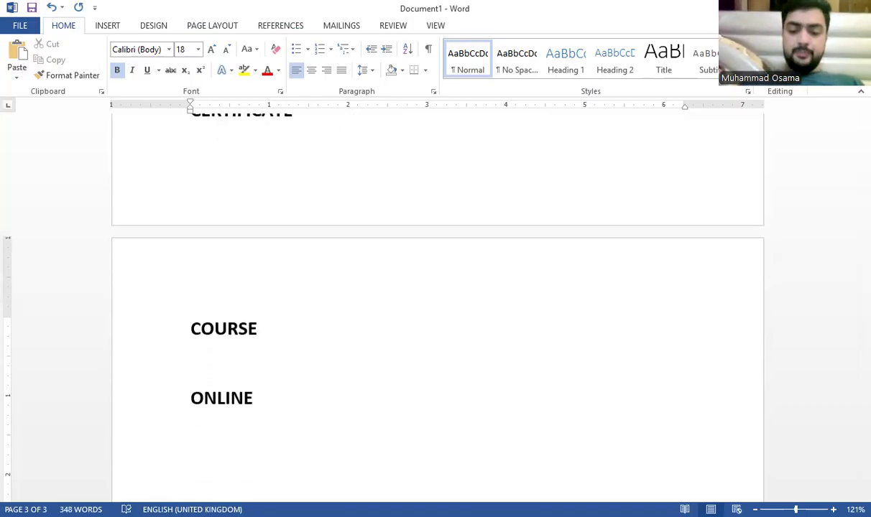
{"action": "type", "text": "CLASSES"}
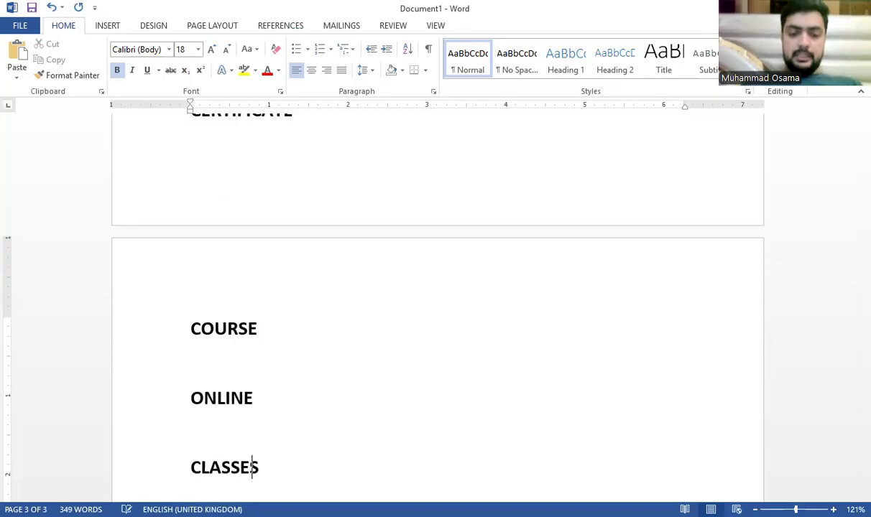
{"action": "key", "text": "Return"}
Step: Generate =rand() sample paragraphs under the MICROSOFT EXCEL heading
{"action": "scroll", "coordinate": [305, 337], "scroll_direction": "up", "scroll_amount": 5}
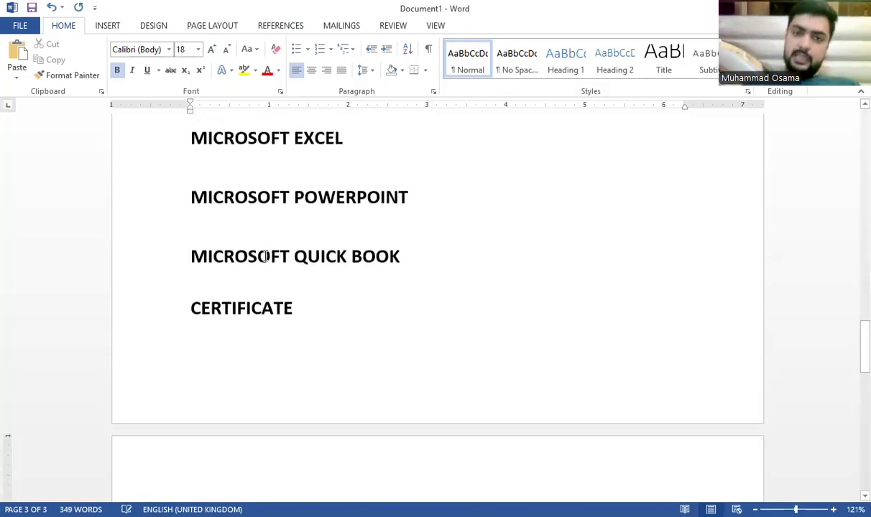
{"action": "scroll", "coordinate": [280, 343], "scroll_direction": "down", "scroll_amount": 3}
{"action": "scroll", "coordinate": [278, 288], "scroll_direction": "up", "scroll_amount": 3}
{"action": "left_click", "coordinate": [360, 205]}
{"action": "scroll", "coordinate": [358, 244], "scroll_direction": "up", "scroll_amount": 3}
{"action": "scroll", "coordinate": [359, 243], "scroll_direction": "up", "scroll_amount": 5}
{"action": "scroll", "coordinate": [397, 441], "scroll_direction": "down", "scroll_amount": 5}
{"action": "left_click_drag", "start_coordinate": [398, 440], "coordinate": [213, 195]}
{"action": "scroll", "coordinate": [243, 343], "scroll_direction": "down", "scroll_amount": 3}
{"action": "left_click", "coordinate": [235, 356]}
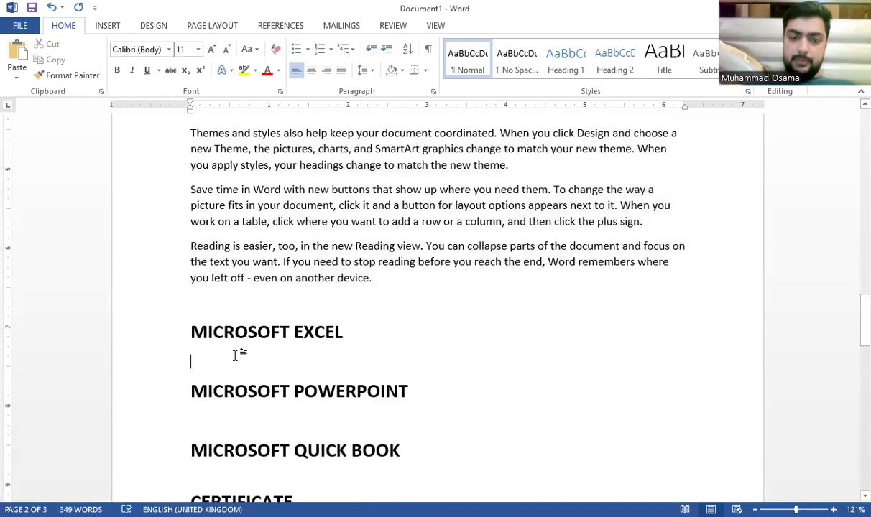
{"action": "type", "text": "=rand("}
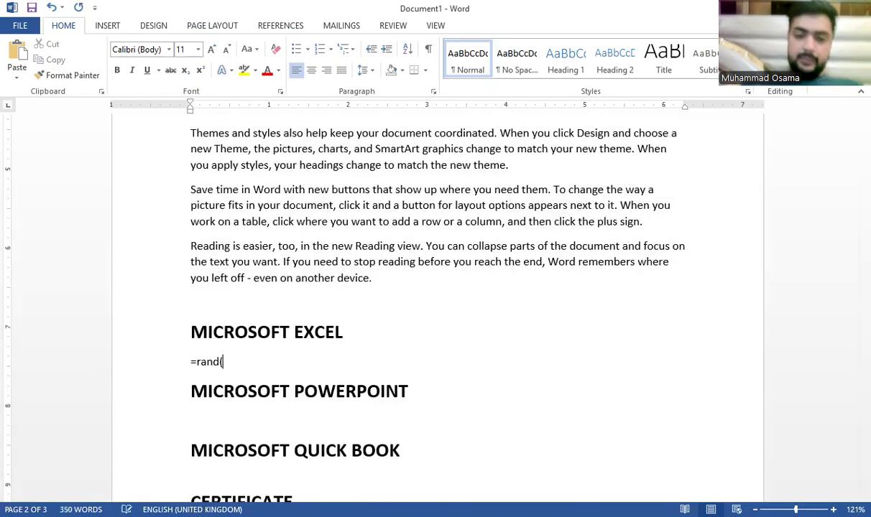
{"action": "type", "text": ")"}
{"action": "key", "text": "Return"}
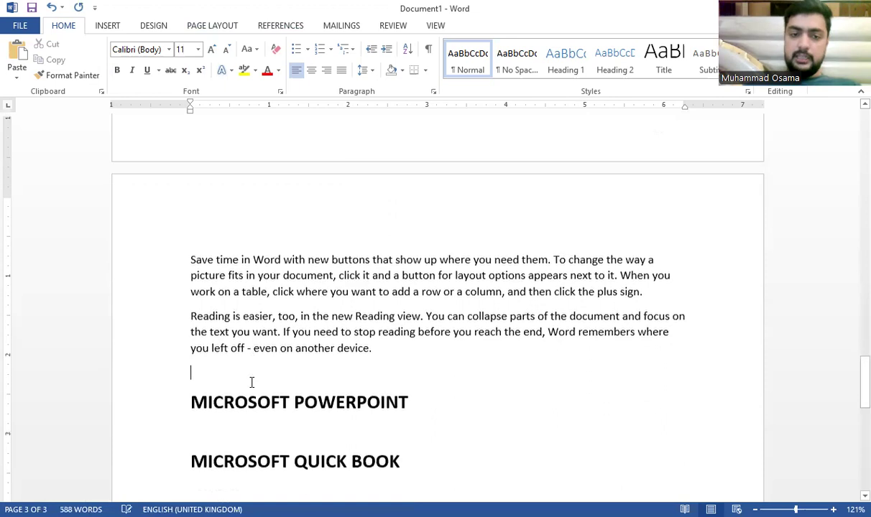
Step: Generate =rand() sample paragraphs under the MICROSOFT POWERPOINT heading
{"action": "scroll", "coordinate": [252, 382], "scroll_direction": "down", "scroll_amount": 1}
{"action": "left_click", "coordinate": [242, 375]}
{"action": "type", "text": "=rand"}
{"action": "key", "text": "Return"}
{"action": "key", "text": "BackSpace"}
{"action": "left_click", "coordinate": [224, 348]}
{"action": "type", "text": "0"}
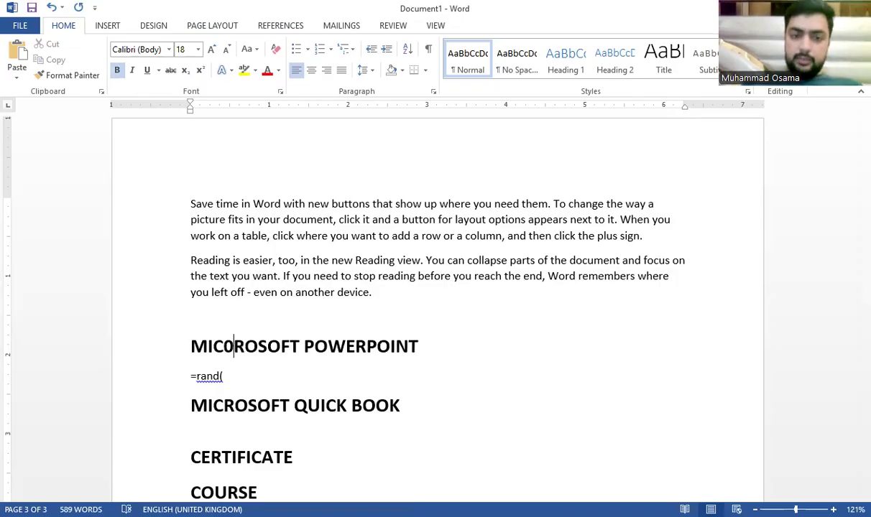
{"action": "key", "text": "BackSpace"}
{"action": "key", "text": "Down"}
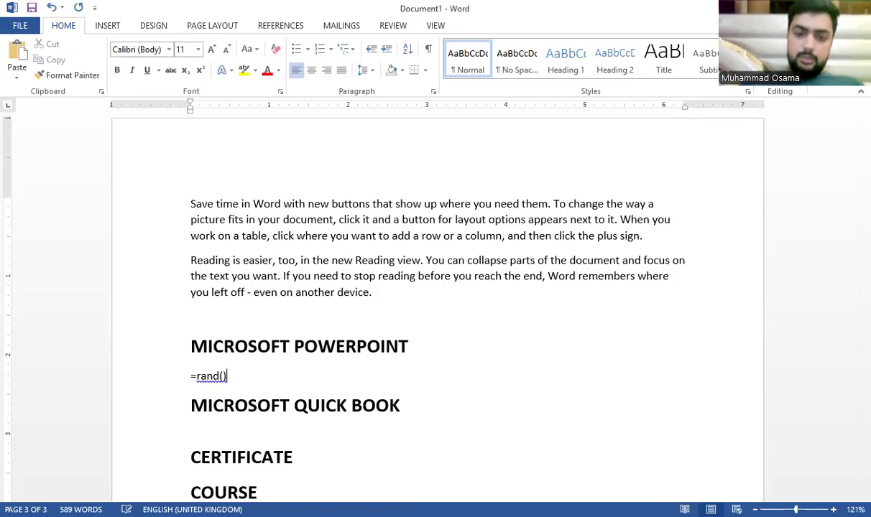
{"action": "type", "text": ")"}
{"action": "key", "text": "Return"}
Step: Generate =rand() sample paragraphs under MICROSOFT QUICK BOOK and select the new text
{"action": "scroll", "coordinate": [100, 400], "scroll_direction": "down", "scroll_amount": 6}
{"action": "left_click", "coordinate": [338, 293]}
{"action": "type", "text": "=rand()"}
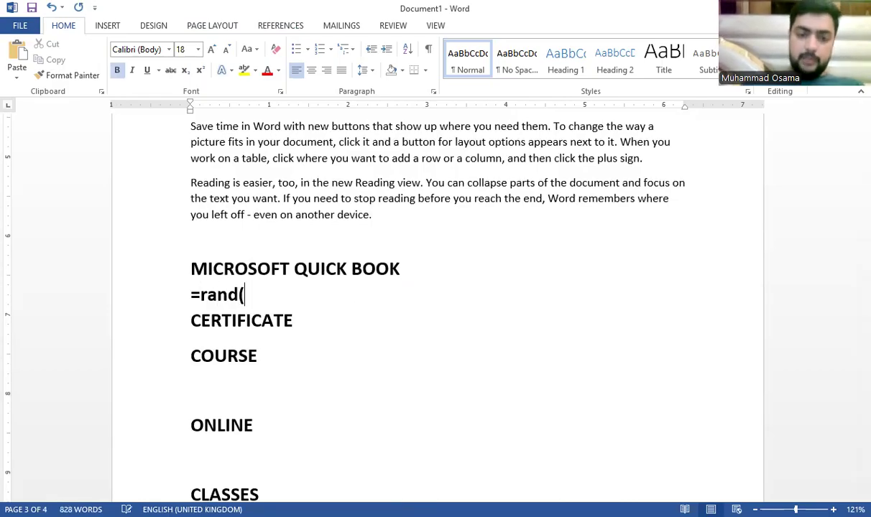
{"action": "key", "text": "Return"}
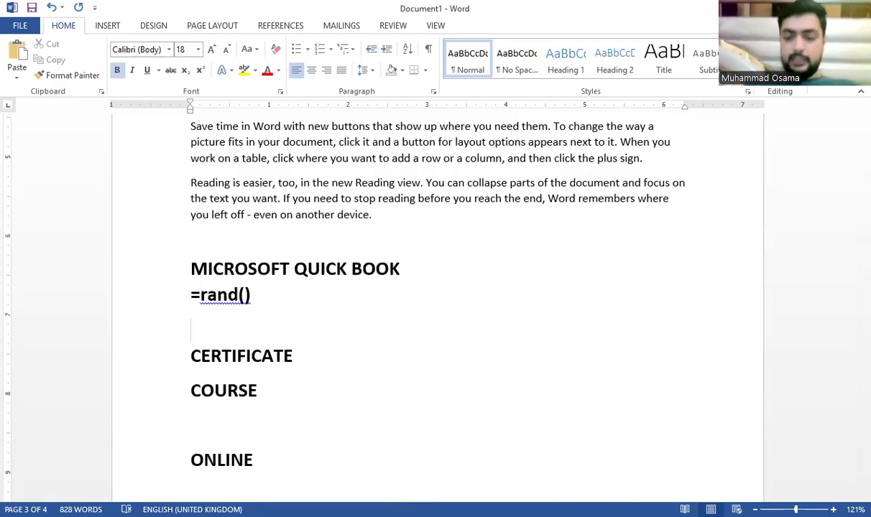
{"action": "key", "text": "BackSpace"}
{"action": "key", "text": "BackSpace"}
{"action": "key", "text": "BackSpace"}
{"action": "key", "text": "BackSpace"}
{"action": "key", "text": "BackSpace"}
{"action": "key", "text": "BackSpace"}
{"action": "key", "text": "BackSpace"}
{"action": "key", "text": "BackSpace"}
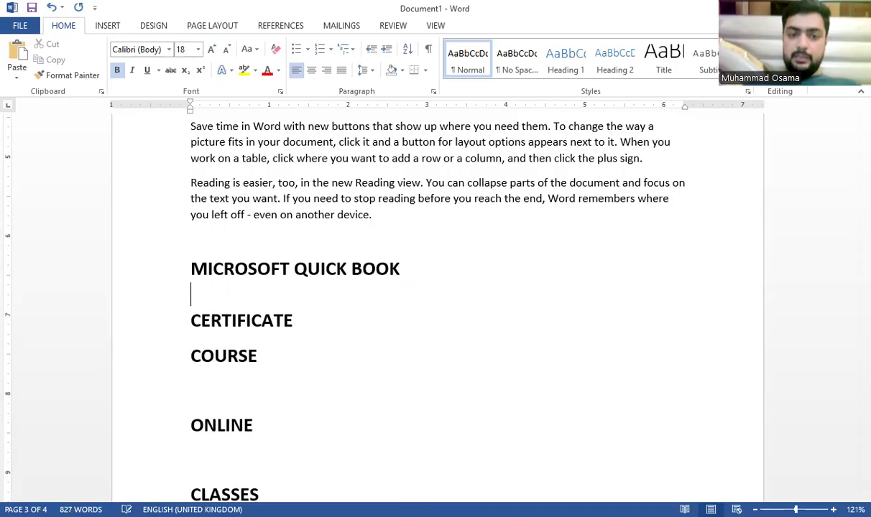
{"action": "key", "text": "Return"}
{"action": "key", "text": "BackSpace"}
{"action": "key", "text": "BackSpace"}
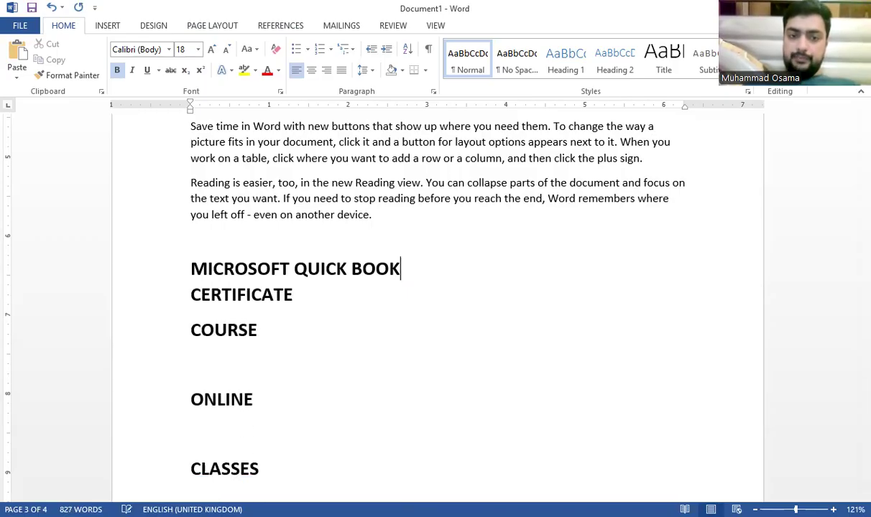
{"action": "key", "text": "Return"}
{"action": "type", "text": "=rand()"}
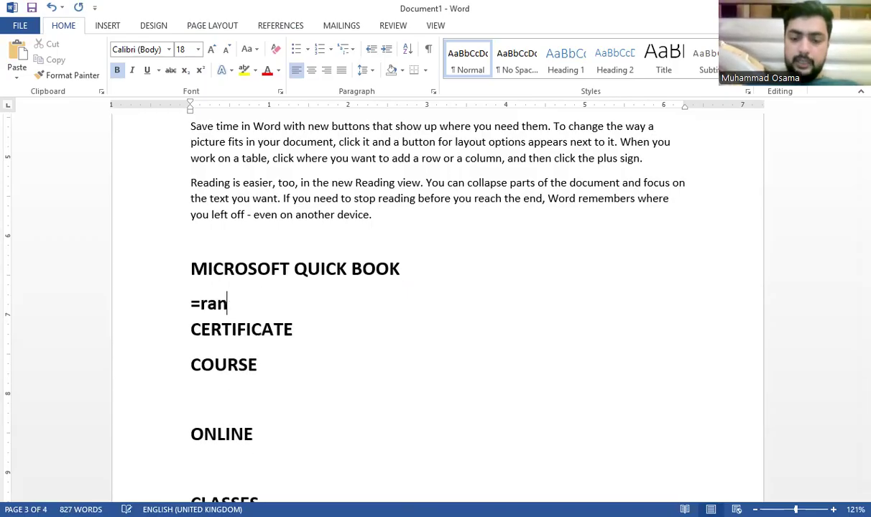
{"action": "key", "text": "shift+Return"}
{"action": "key", "text": "Return"}
{"action": "key", "text": "BackSpace"}
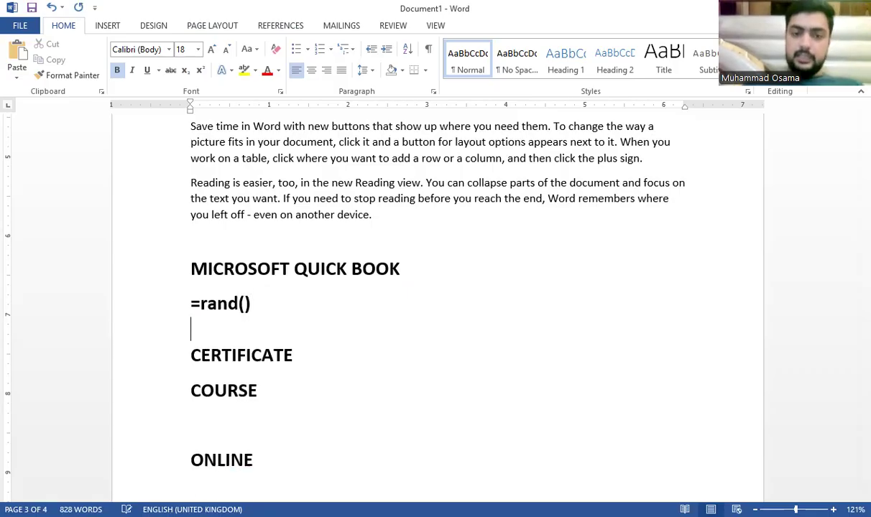
{"action": "key", "text": "BackSpace"}
{"action": "key", "text": "Return"}
{"action": "left_click_drag", "start_coordinate": [268, 444], "coordinate": [191, 181]}
{"action": "key", "text": "ctrl+c"}
Step: Remove the bold formatting from the pasted paragraphs and add an empty line below CERTIFICATE
{"action": "left_click", "coordinate": [276, 49]}
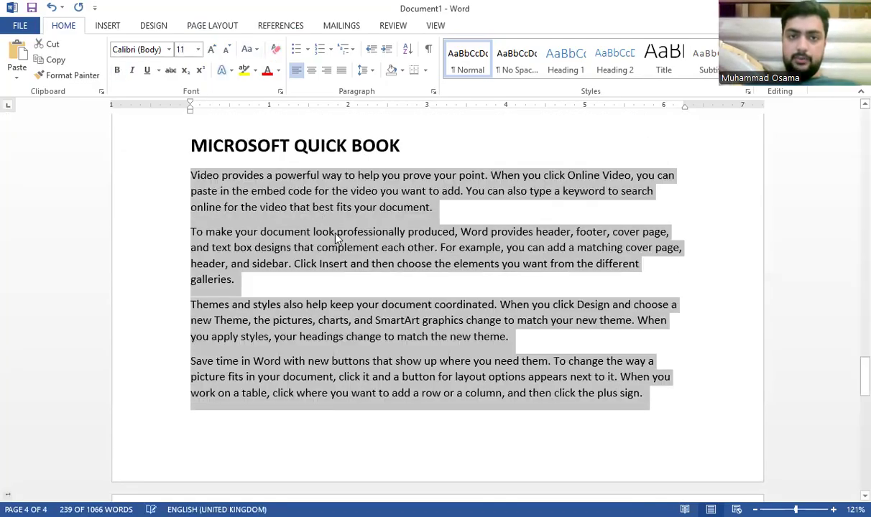
{"action": "left_click", "coordinate": [338, 232]}
{"action": "scroll", "coordinate": [345, 238], "scroll_direction": "up", "scroll_amount": 3}
{"action": "scroll", "coordinate": [345, 239], "scroll_direction": "down", "scroll_amount": 15}
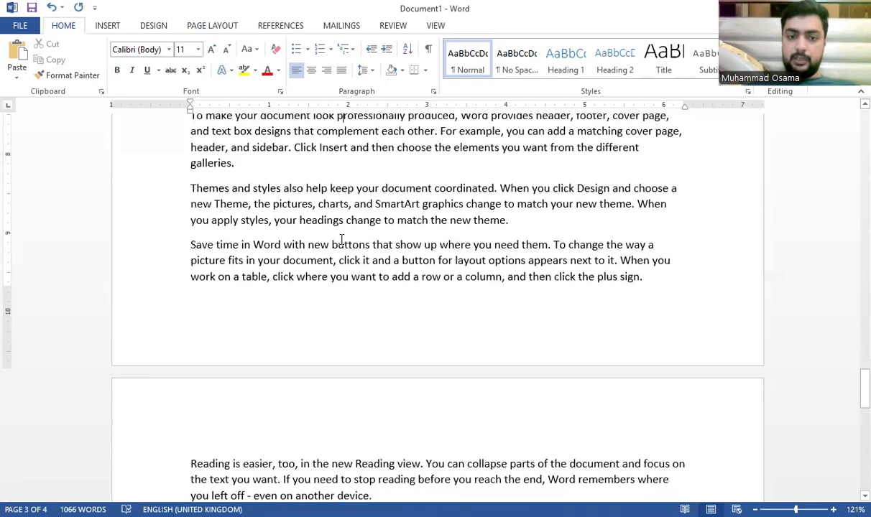
{"action": "left_click", "coordinate": [323, 165]}
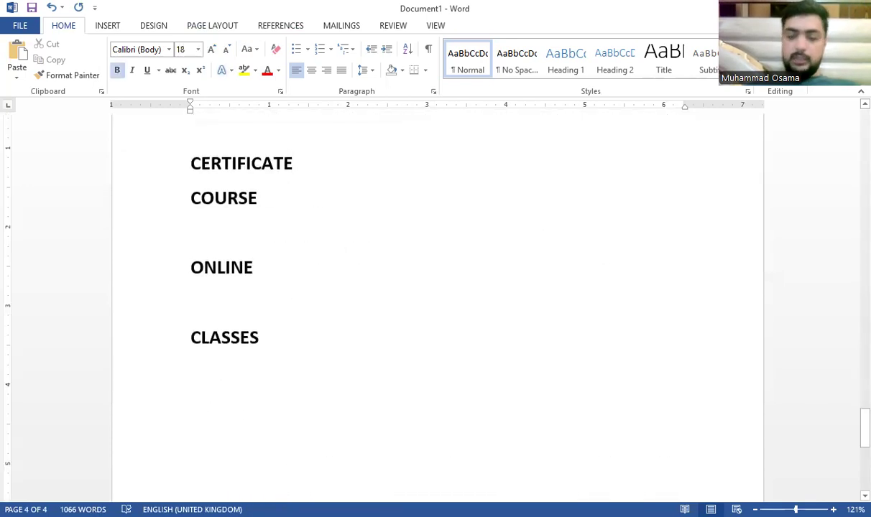
{"action": "key", "text": "Return"}
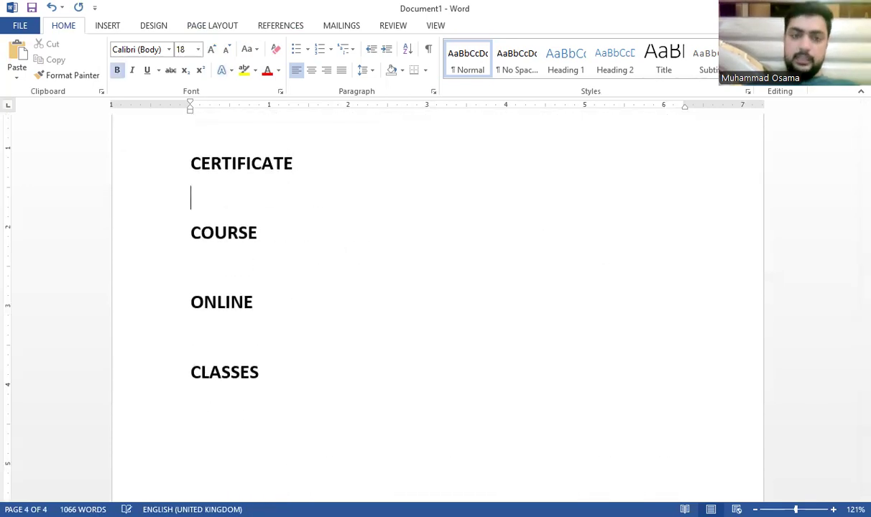
{"action": "left_click", "coordinate": [276, 342]}
{"action": "left_click", "coordinate": [253, 273], "text": "ctrl"}
{"action": "left_click", "coordinate": [233, 193], "text": "ctrl"}
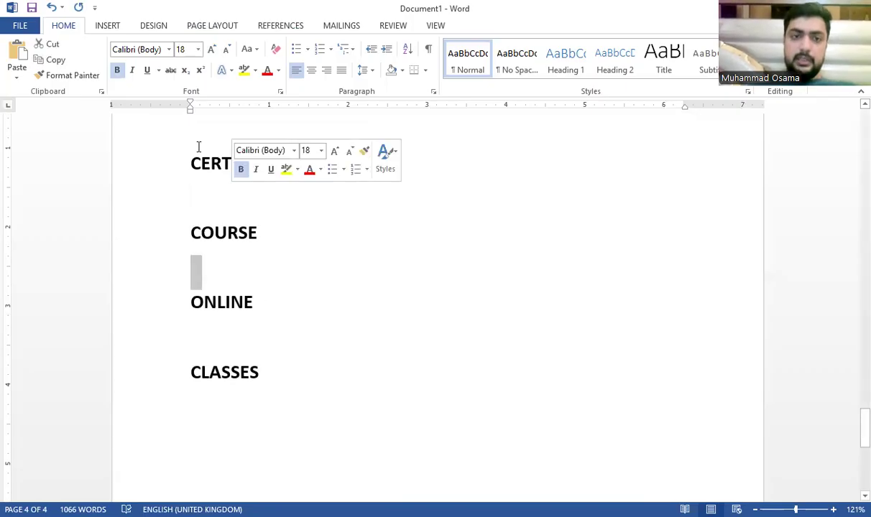
{"action": "left_click", "coordinate": [294, 193]}
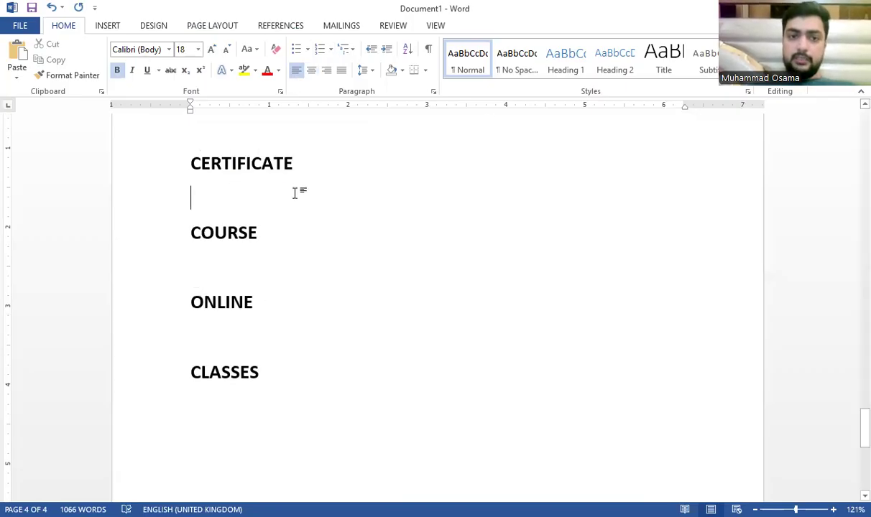
Step: Paste the copied sample paragraphs below the COURSE heading
{"action": "scroll", "coordinate": [294, 193], "scroll_direction": "up", "scroll_amount": 2}
{"action": "left_click_drag", "start_coordinate": [235, 40], "coordinate": [226, 297]}
{"action": "scroll", "coordinate": [188, 171], "scroll_direction": "down", "scroll_amount": 7}
{"action": "scroll", "coordinate": [238, 305], "scroll_direction": "down", "scroll_amount": 3}
{"action": "left_click", "coordinate": [237, 301]}
{"action": "key", "text": "ctrl+v"}
Step: Paste the same sample paragraphs under the ONLINE and CLASSES headings
{"action": "scroll", "coordinate": [285, 338], "scroll_direction": "down", "scroll_amount": 3}
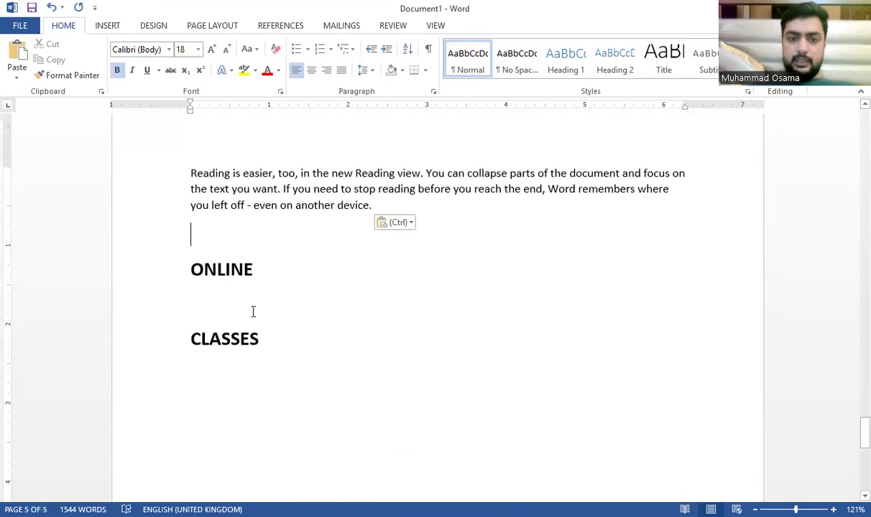
{"action": "left_click", "coordinate": [253, 311]}
{"action": "key", "text": "ctrl+v"}
{"action": "scroll", "coordinate": [255, 311], "scroll_direction": "down", "scroll_amount": 3}
{"action": "left_click", "coordinate": [239, 350]}
{"action": "key", "text": "ctrl+v"}
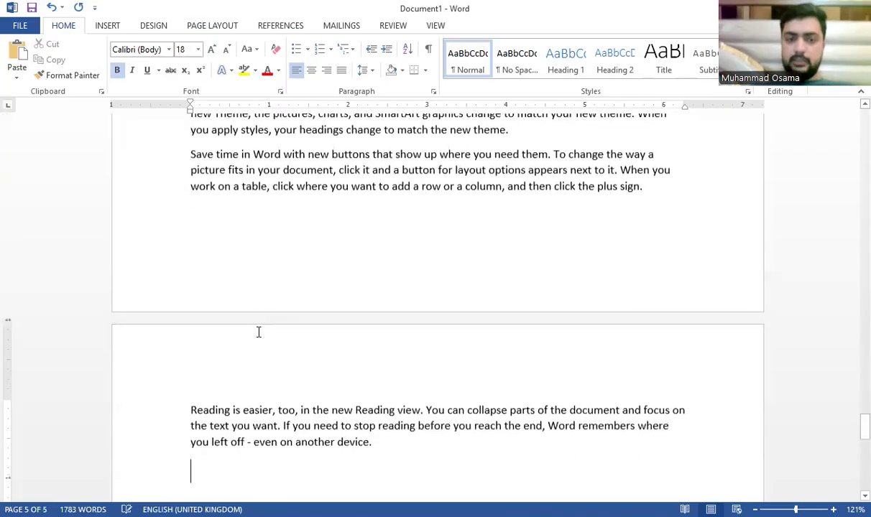
{"action": "scroll", "coordinate": [288, 309], "scroll_direction": "up", "scroll_amount": 5}
{"action": "scroll", "coordinate": [287, 307], "scroll_direction": "up", "scroll_amount": 15}
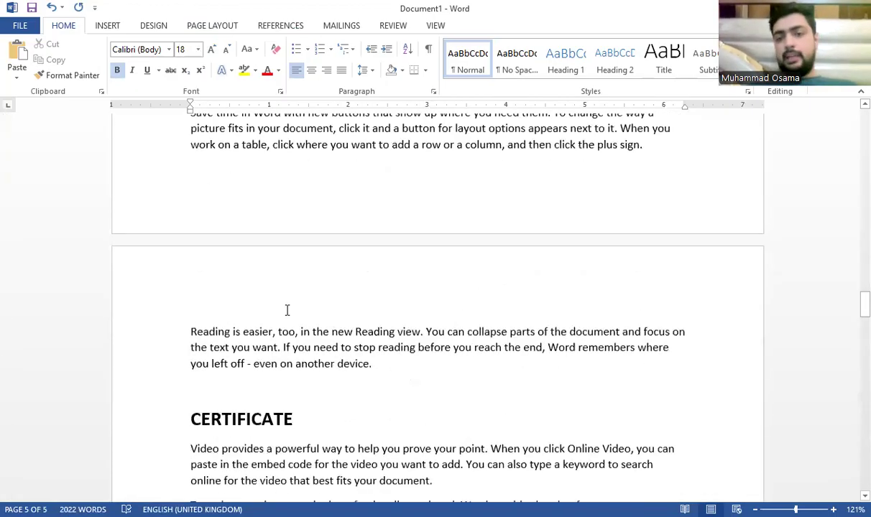
{"action": "scroll", "coordinate": [287, 305], "scroll_direction": "up", "scroll_amount": 5}
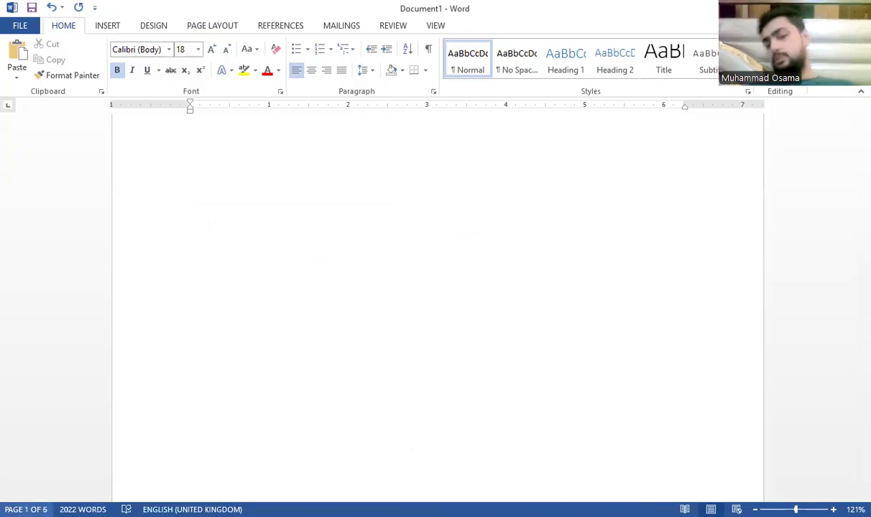
Step: Place the cursor just before "a powerful" in the first MICROSOFT WORD paragraph
{"action": "scroll", "coordinate": [357, 334], "scroll_direction": "up", "scroll_amount": 3}
{"action": "scroll", "coordinate": [358, 335], "scroll_direction": "down", "scroll_amount": 3}
{"action": "scroll", "coordinate": [358, 338], "scroll_direction": "up", "scroll_amount": 3}
{"action": "scroll", "coordinate": [358, 341], "scroll_direction": "down", "scroll_amount": 3}
{"action": "scroll", "coordinate": [358, 346], "scroll_direction": "down", "scroll_amount": 6}
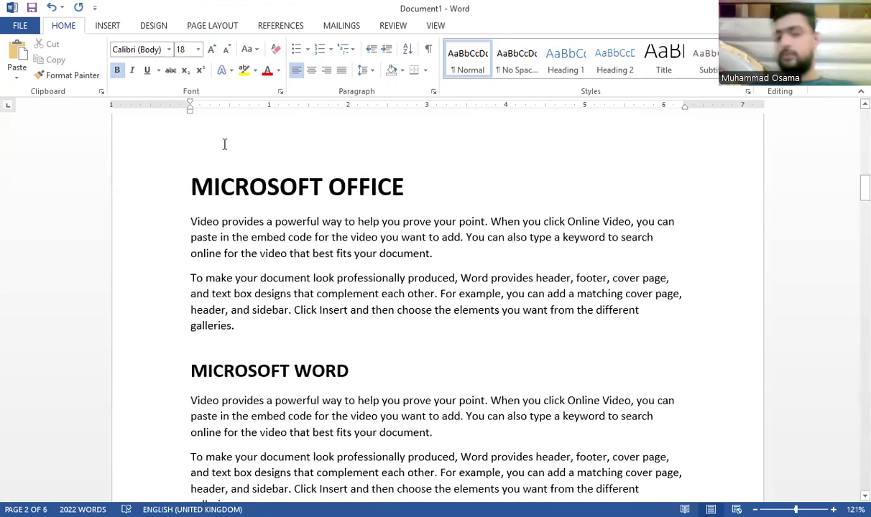
{"action": "scroll", "coordinate": [345, 336], "scroll_direction": "down", "scroll_amount": 3}
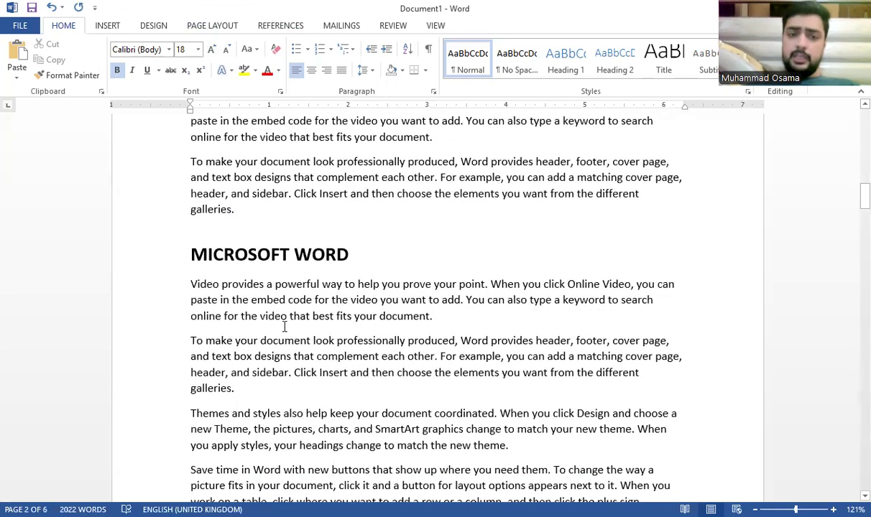
{"action": "scroll", "coordinate": [284, 327], "scroll_direction": "down", "scroll_amount": 1}
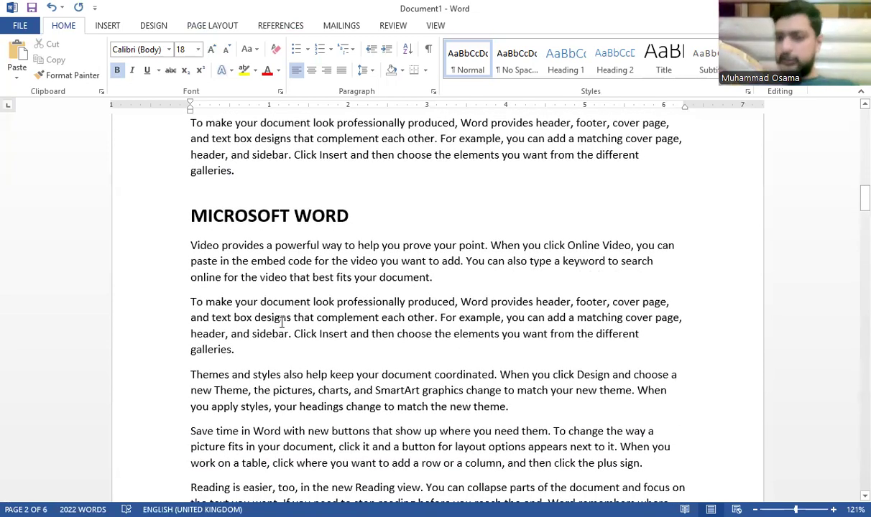
{"action": "left_click", "coordinate": [271, 246]}
Step: Split "Video provides" onto its own line, capitalize the next "A", and make the line bold 14 pt
{"action": "key", "text": "Return"}
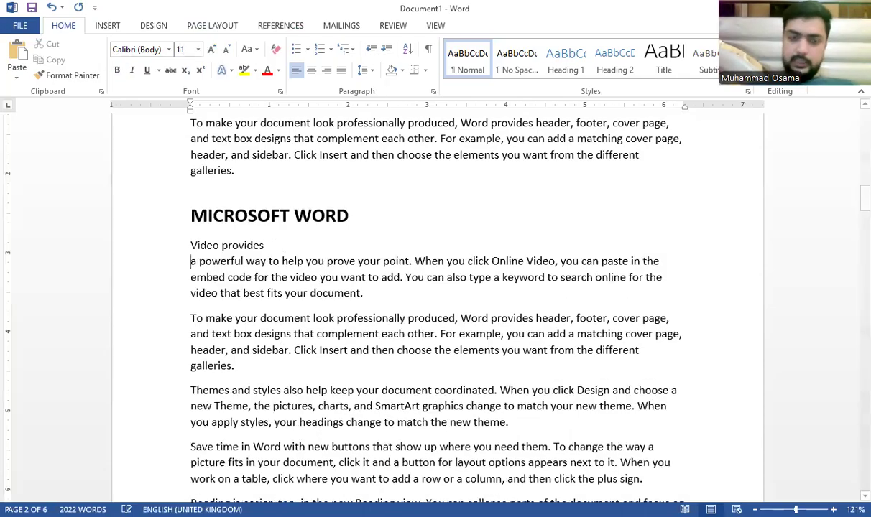
{"action": "key", "text": "BackSpace"}
{"action": "type", "text": "A"}
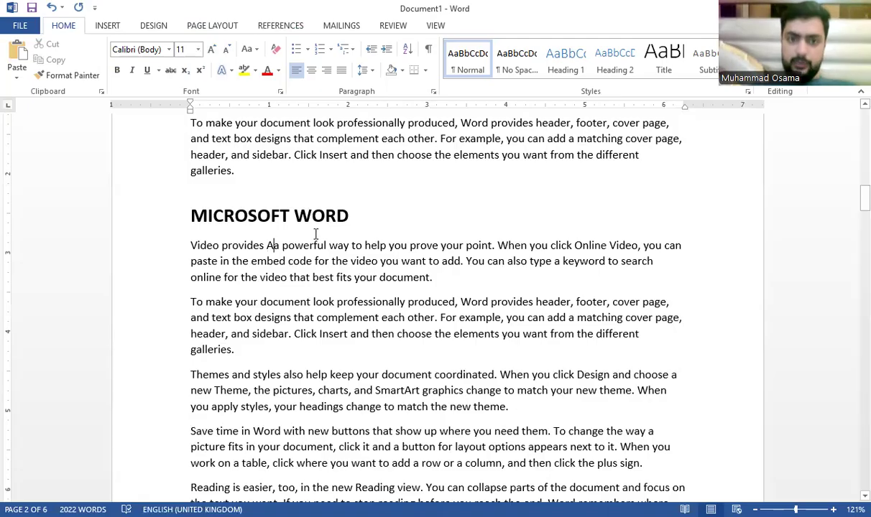
{"action": "key", "text": "Delete"}
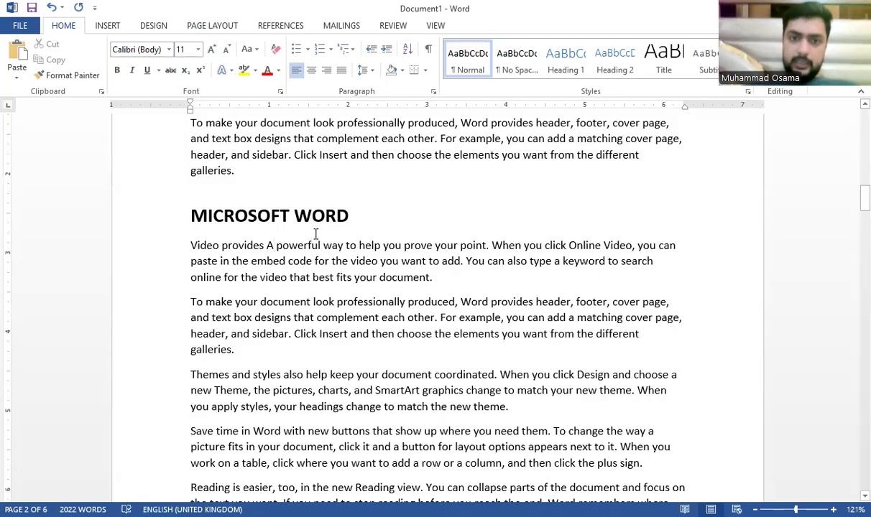
{"action": "key", "text": "Return"}
{"action": "triple_click", "coordinate": [278, 248]}
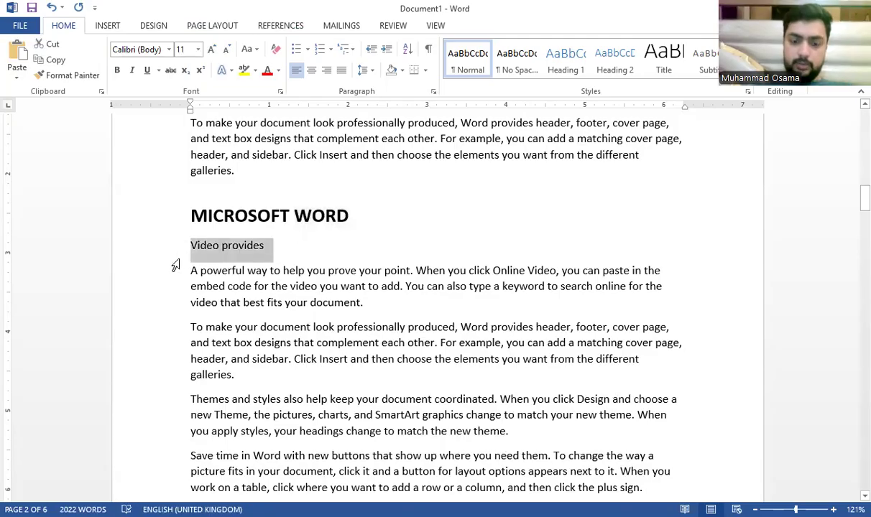
{"action": "key", "text": "ctrl+b"}
{"action": "left_click", "coordinate": [211, 50]}
{"action": "left_click", "coordinate": [212, 49]}
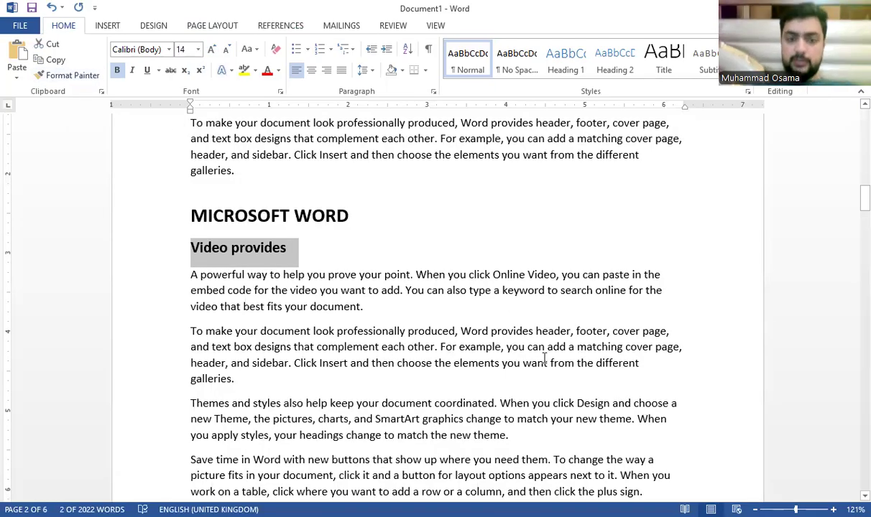
Step: Split off "To make your document" and give it the same bold 14 pt format
{"action": "scroll", "coordinate": [345, 309], "scroll_direction": "down", "scroll_amount": 1}
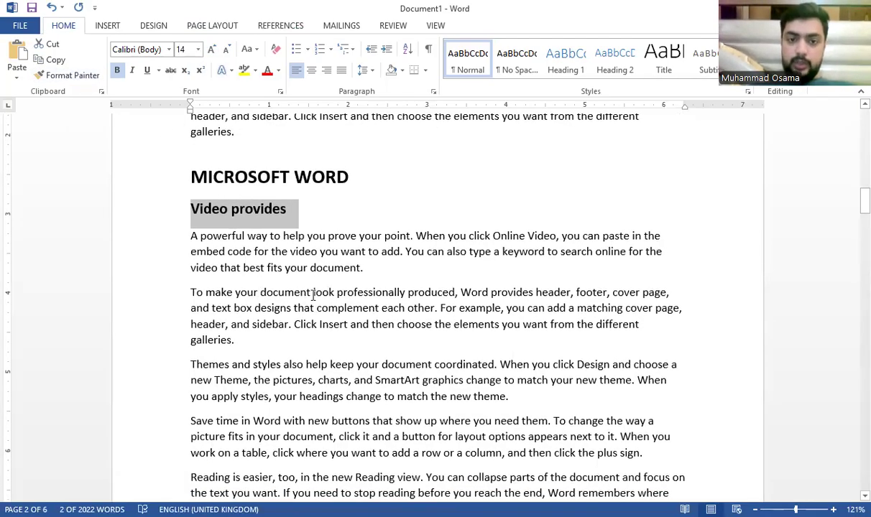
{"action": "left_click", "coordinate": [313, 294]}
{"action": "key", "text": "Return"}
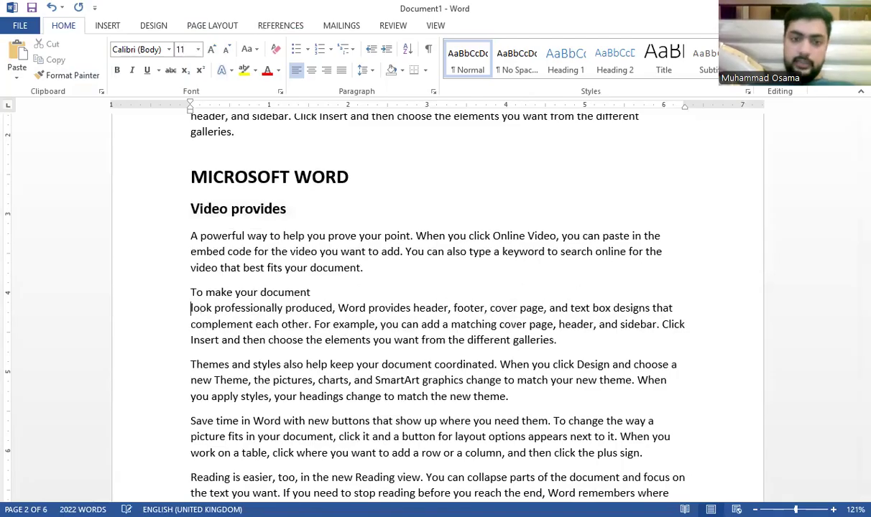
{"action": "left_click_drag", "start_coordinate": [311, 293], "coordinate": [186, 299]}
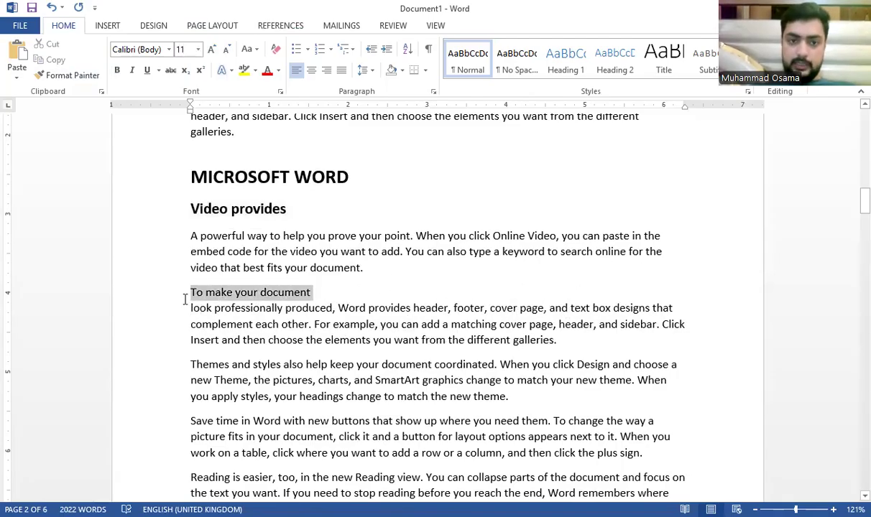
{"action": "key", "text": "ctrl+shift+v"}
{"action": "key", "text": "Right"}
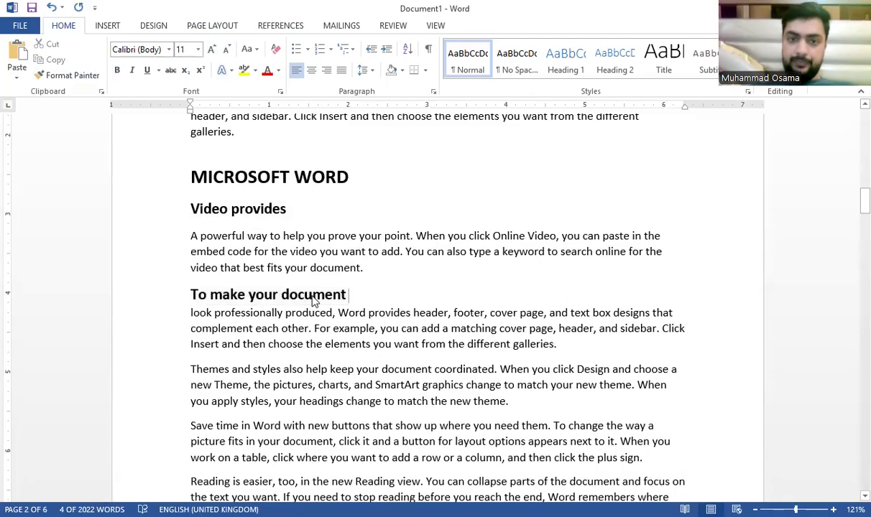
{"action": "key", "text": "Right"}
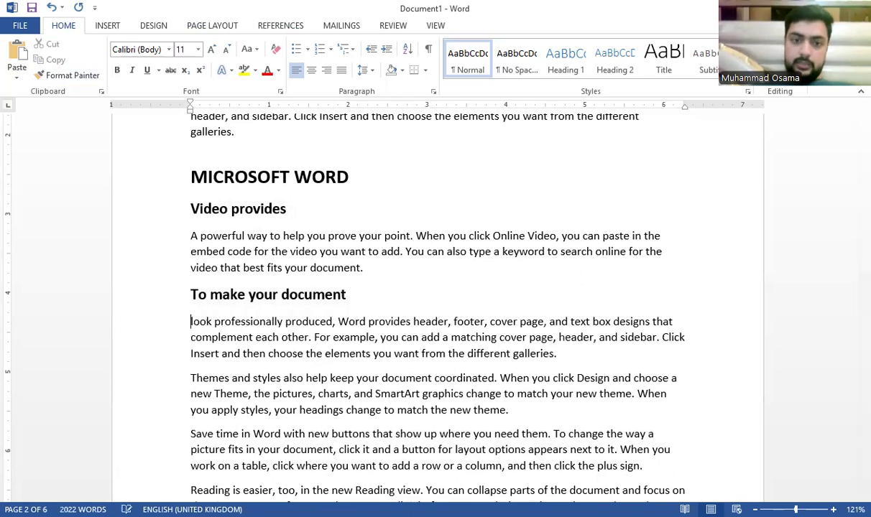
{"action": "scroll", "coordinate": [263, 164], "scroll_direction": "down", "scroll_amount": 1}
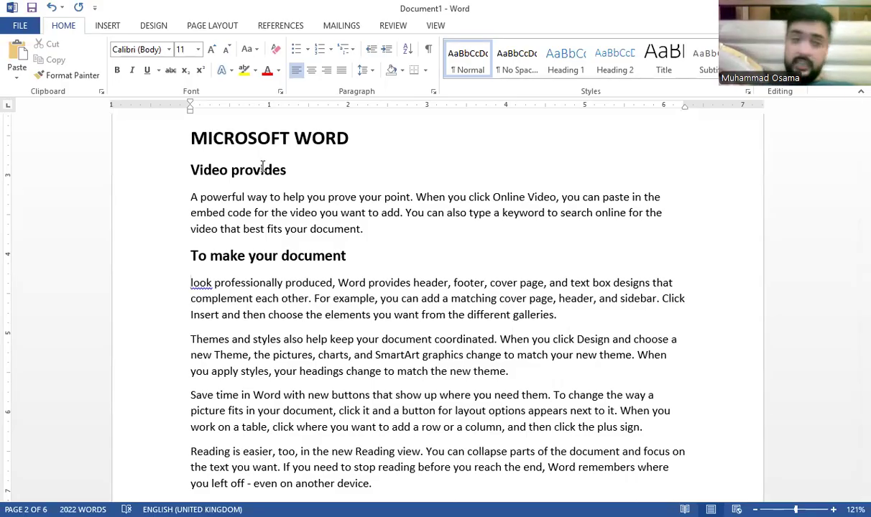
Step: Split "Themes and styles" onto its own line as a bold 14 pt subheading
{"action": "left_click", "coordinate": [287, 338]}
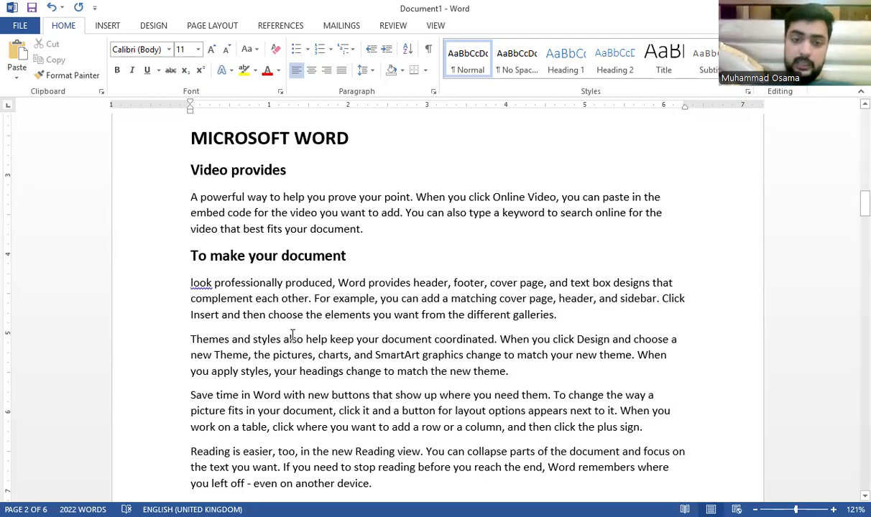
{"action": "key", "text": "Return"}
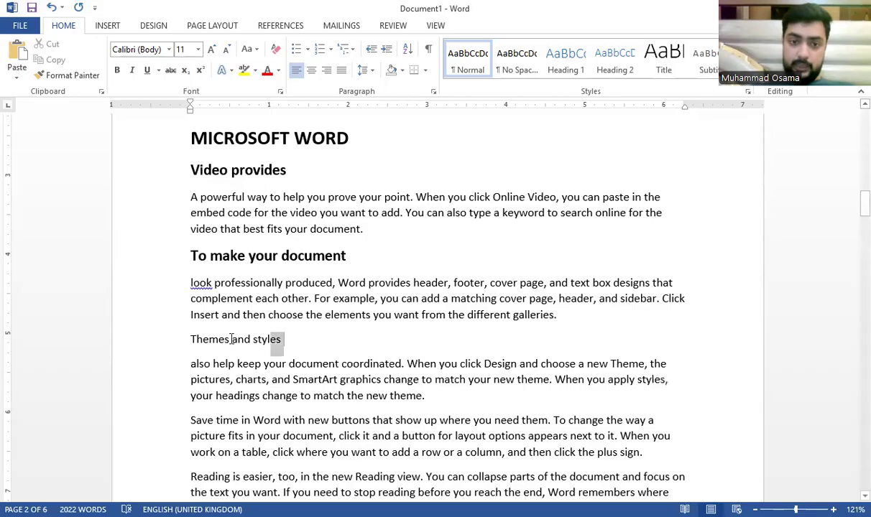
{"action": "left_click_drag", "start_coordinate": [231, 339], "coordinate": [173, 344]}
{"action": "key", "text": "ctrl+shift+v"}
{"action": "scroll", "coordinate": [314, 322], "scroll_direction": "down", "scroll_amount": 3}
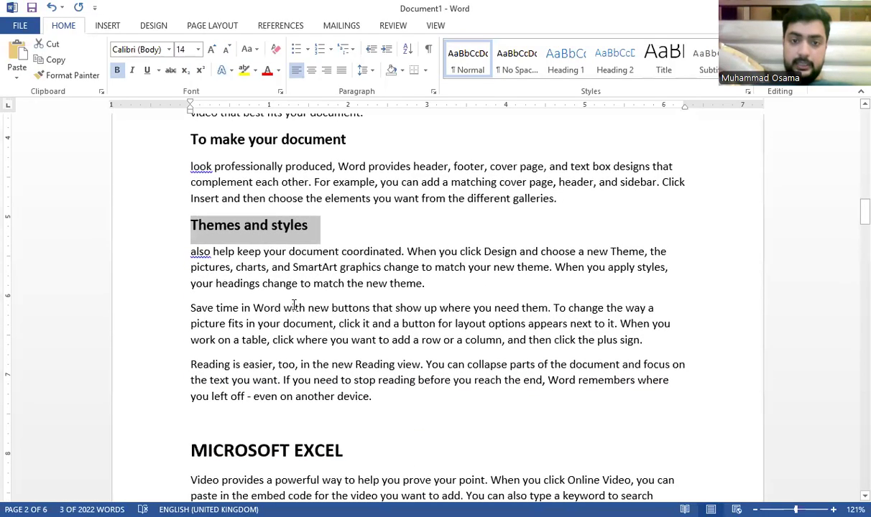
Step: Split "Save time in Word" onto its own line as a bold 14 pt subheading
{"action": "left_click", "coordinate": [285, 309]}
{"action": "key", "text": "Return"}
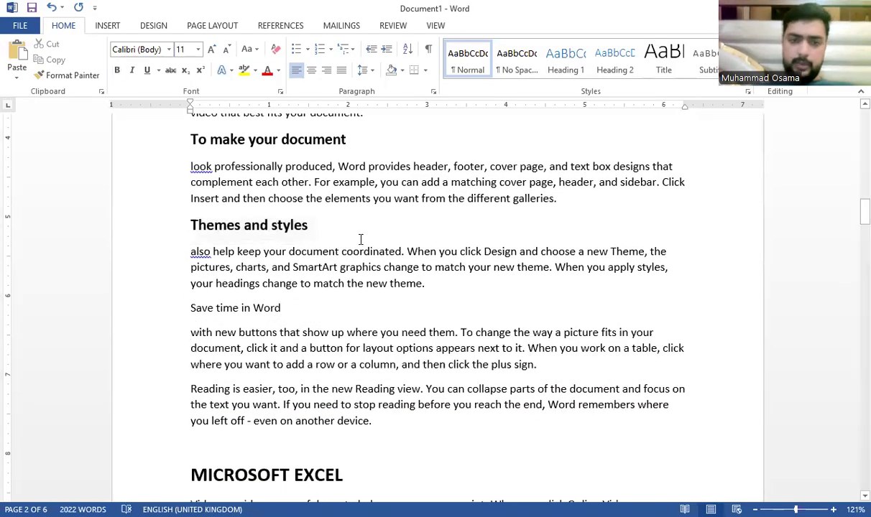
{"action": "left_click_drag", "start_coordinate": [283, 314], "coordinate": [169, 311]}
{"action": "key", "text": "ctrl+shift+v"}
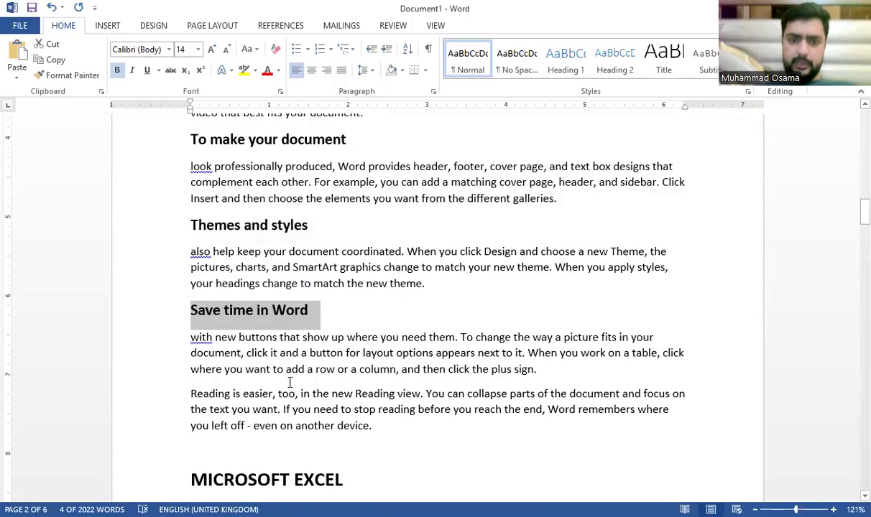
Step: Remove the comma after "Reading is easier" and make it a bold 14 pt subheading
{"action": "left_click", "coordinate": [271, 392]}
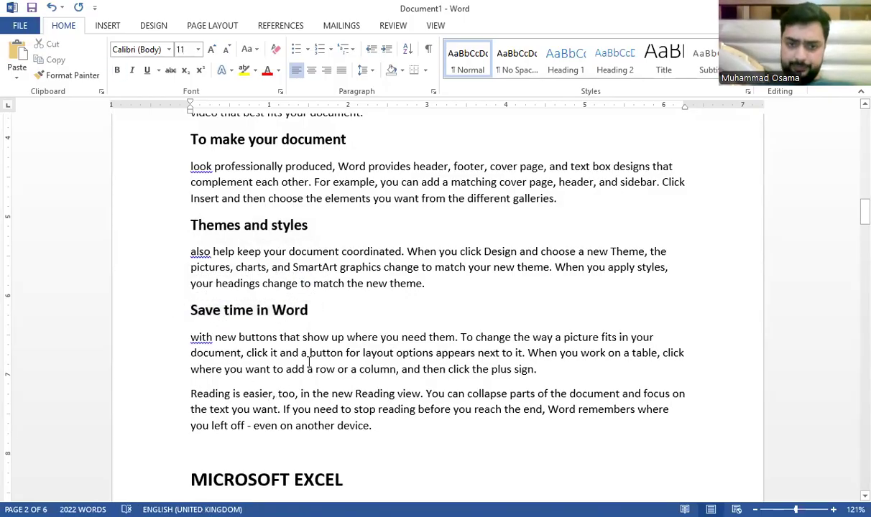
{"action": "key", "text": "BackSpace"}
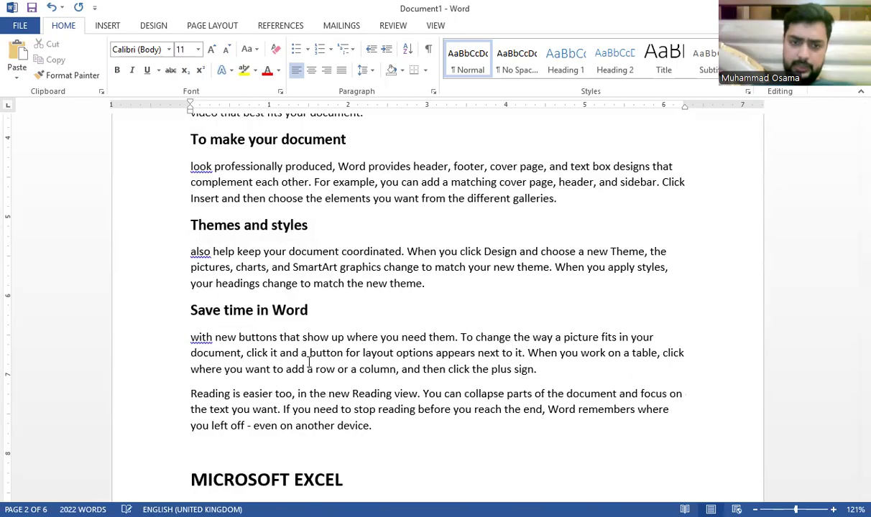
{"action": "key", "text": "Return"}
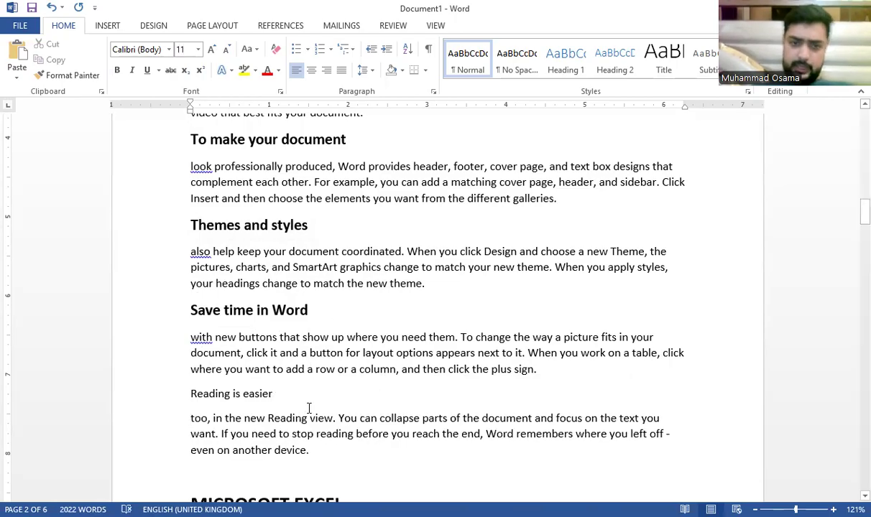
{"action": "left_click_drag", "start_coordinate": [310, 406], "coordinate": [213, 397]}
{"action": "key", "text": "ctrl+shift+v"}
{"action": "left_click", "coordinate": [385, 329]}
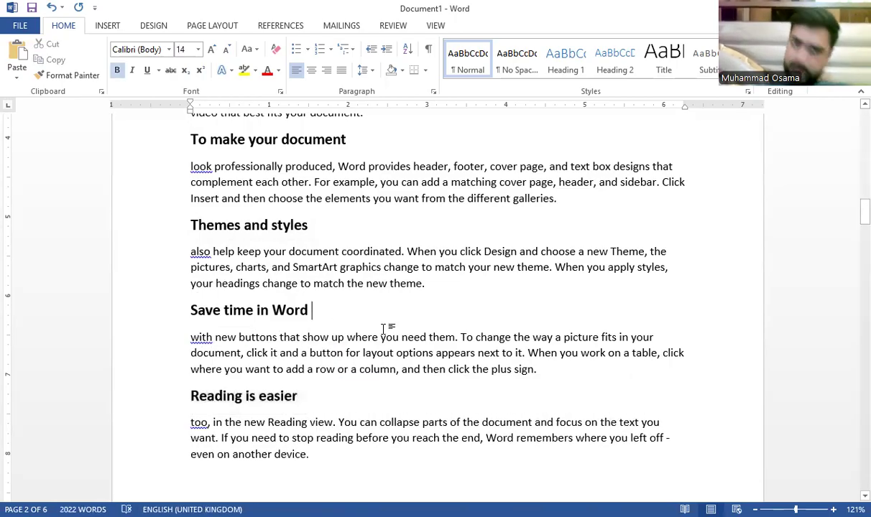
{"action": "scroll", "coordinate": [385, 330], "scroll_direction": "up", "scroll_amount": 11}
{"action": "scroll", "coordinate": [385, 329], "scroll_direction": "down", "scroll_amount": 15}
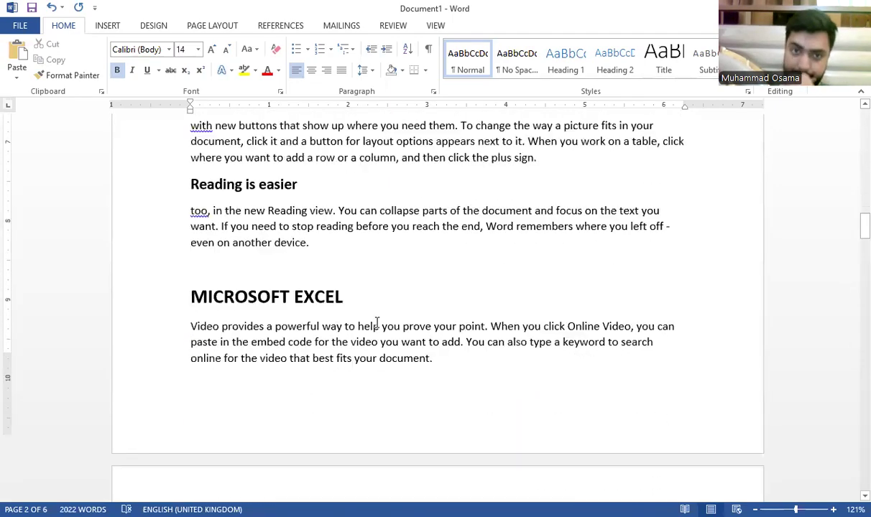
Step: Generate =rand() filler paragraphs on a new line after "galleries."
{"action": "scroll", "coordinate": [367, 298], "scroll_direction": "down", "scroll_amount": 4}
{"action": "scroll", "coordinate": [338, 259], "scroll_direction": "up", "scroll_amount": 3}
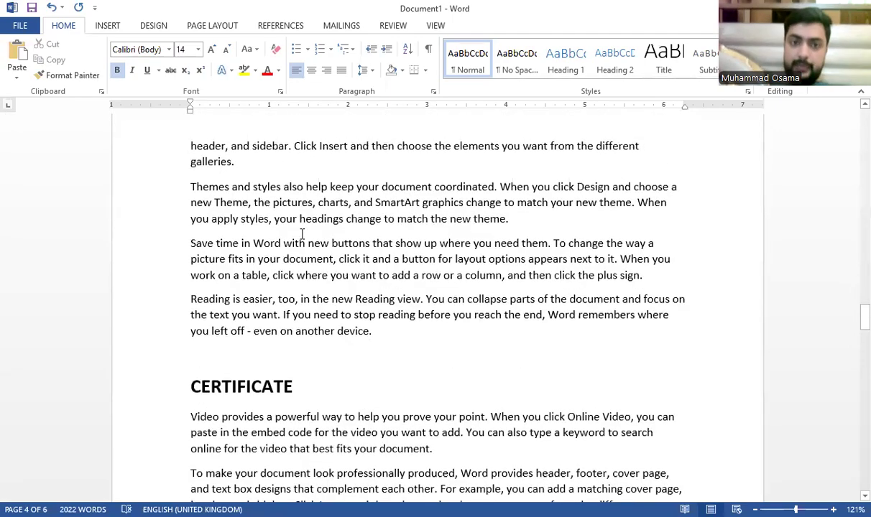
{"action": "left_click", "coordinate": [299, 237]}
{"action": "key", "text": "Return"}
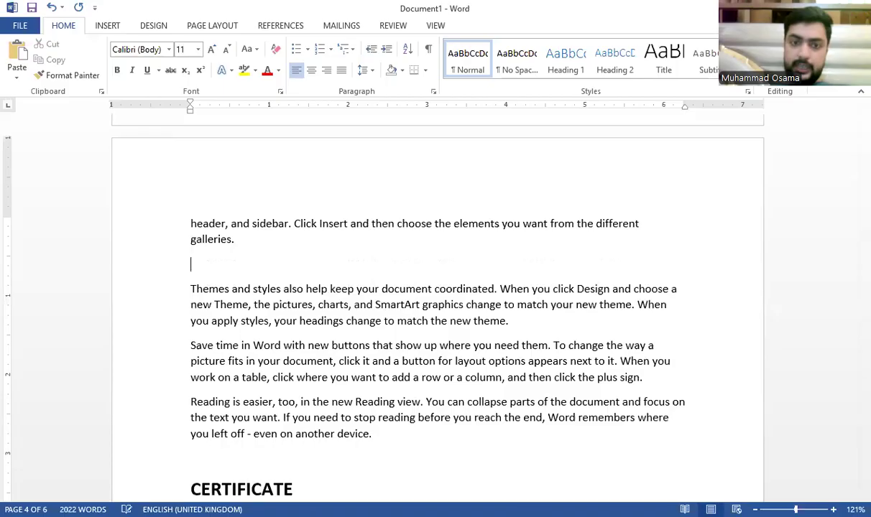
{"action": "type", "text": "=rand"}
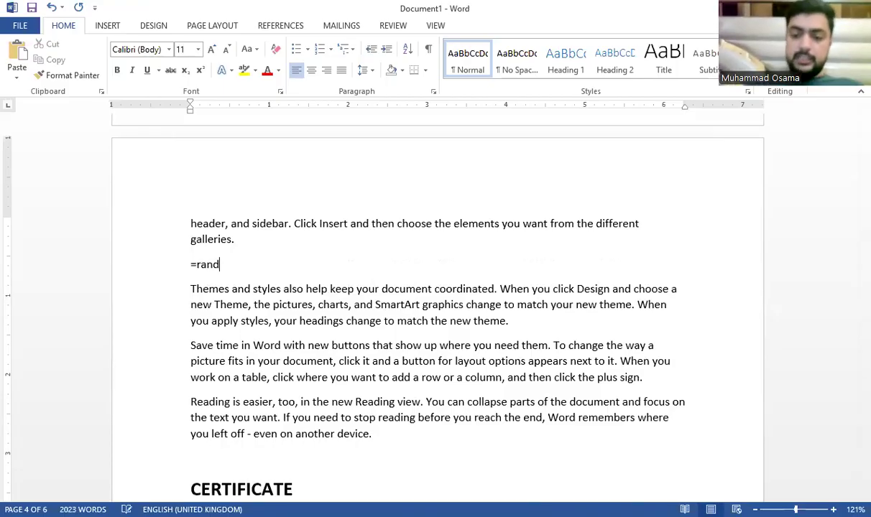
{"action": "type", "text": "()"}
{"action": "key", "text": "Return"}
Step: Add two more batches of =rand() filler paragraphs, one after the themes paragraph
{"action": "scroll", "coordinate": [281, 246], "scroll_direction": "down", "scroll_amount": 8}
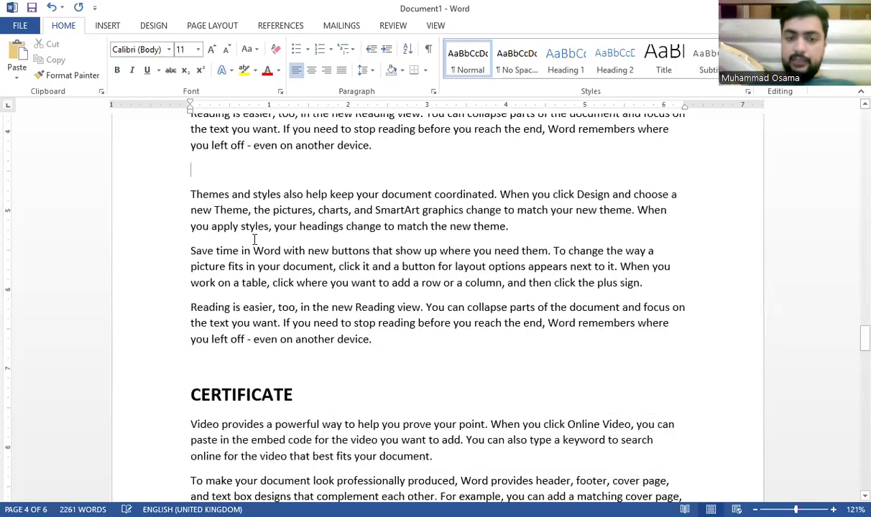
{"action": "left_click", "coordinate": [274, 266]}
{"action": "key", "text": "Return"}
{"action": "type", "text": "=rand"}
{"action": "scroll", "coordinate": [437, 302], "scroll_direction": "down", "scroll_amount": 1}
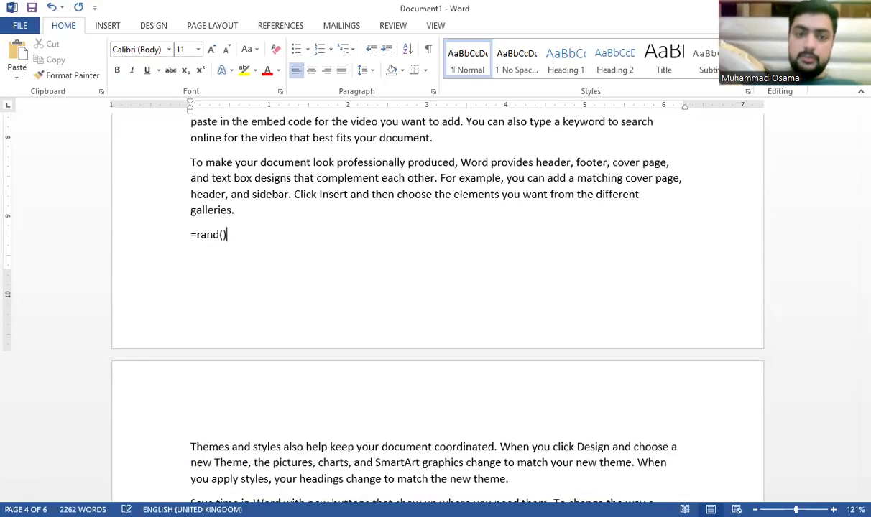
{"action": "type", "text": "()"}
{"action": "key", "text": "Return"}
{"action": "scroll", "coordinate": [279, 287], "scroll_direction": "down", "scroll_amount": 5}
{"action": "scroll", "coordinate": [279, 300], "scroll_direction": "up", "scroll_amount": 15}
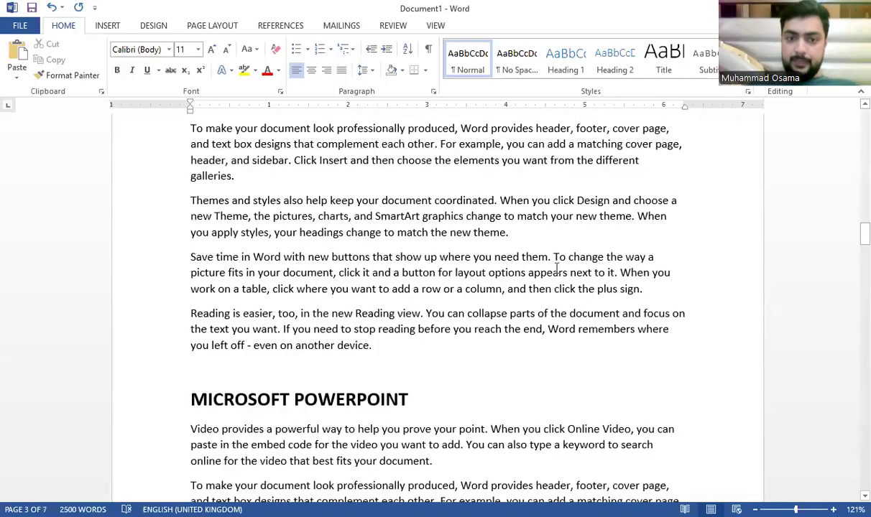
{"action": "key", "text": "Return"}
{"action": "type", "text": "=ran"}
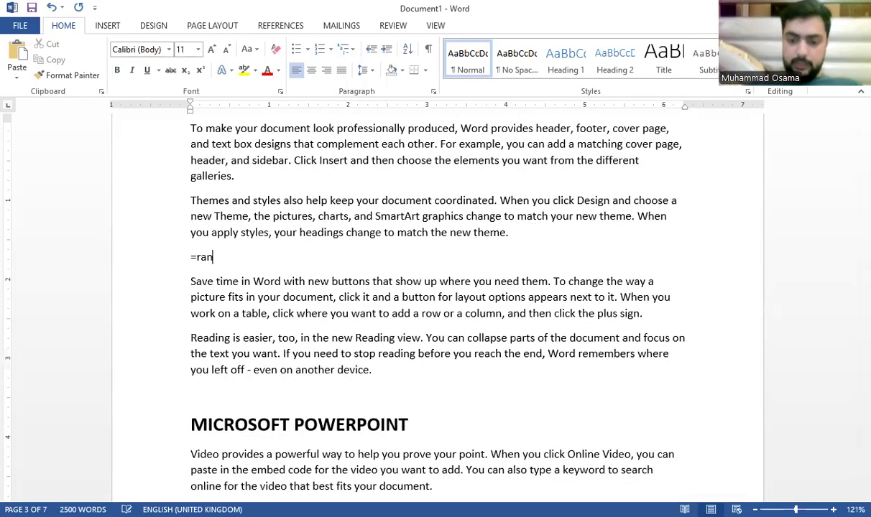
{"action": "type", "text": "d()"}
{"action": "key", "text": "Return"}
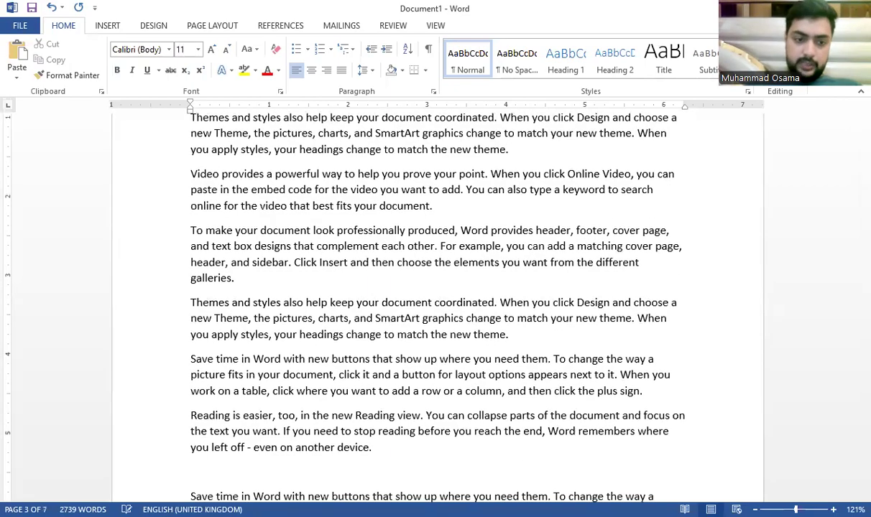
Step: Copy a block of paragraphs and paste it after the first MICROSOFT POWERPOINT paragraph
{"action": "scroll", "coordinate": [170, 437], "scroll_direction": "down", "scroll_amount": 3}
{"action": "scroll", "coordinate": [170, 437], "scroll_direction": "down", "scroll_amount": 2}
{"action": "left_click_drag", "start_coordinate": [397, 311], "coordinate": [185, 237]}
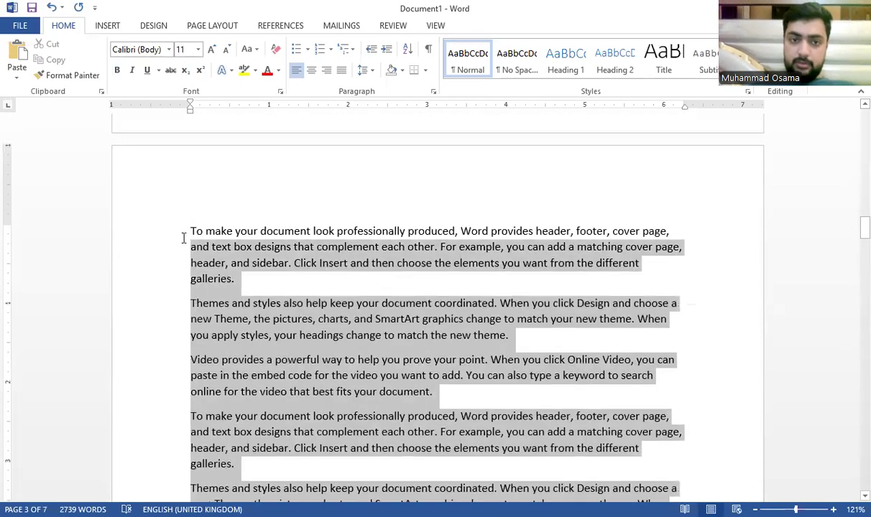
{"action": "scroll", "coordinate": [222, 272], "scroll_direction": "down", "scroll_amount": 10}
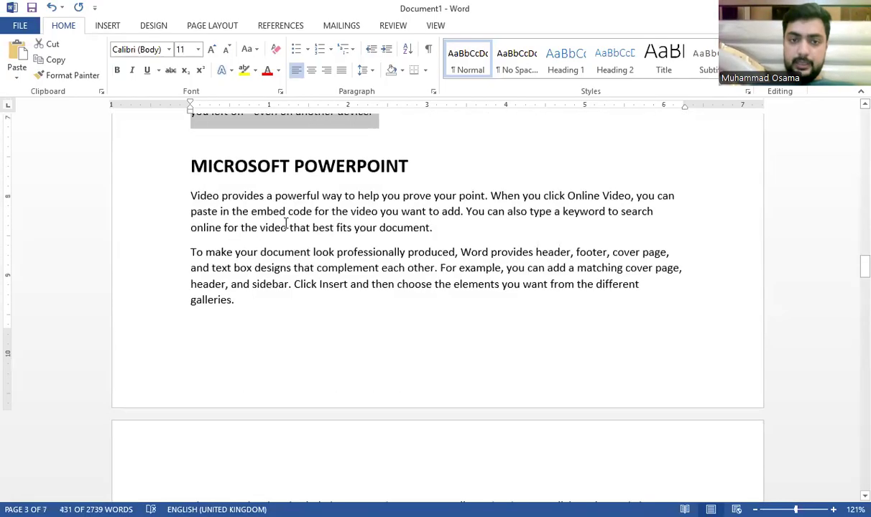
{"action": "left_click", "coordinate": [575, 195]}
{"action": "key", "text": "Return"}
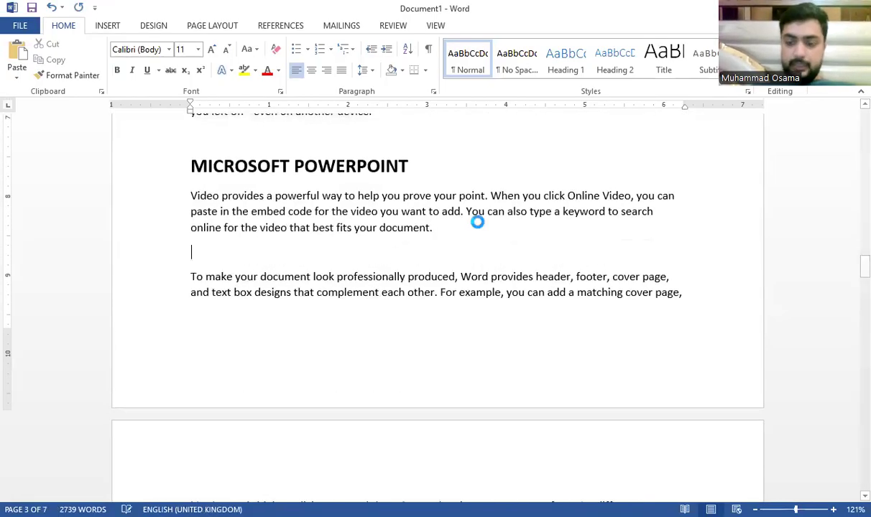
{"action": "key", "text": "ctrl+v"}
{"action": "key", "text": "ctrl+v"}
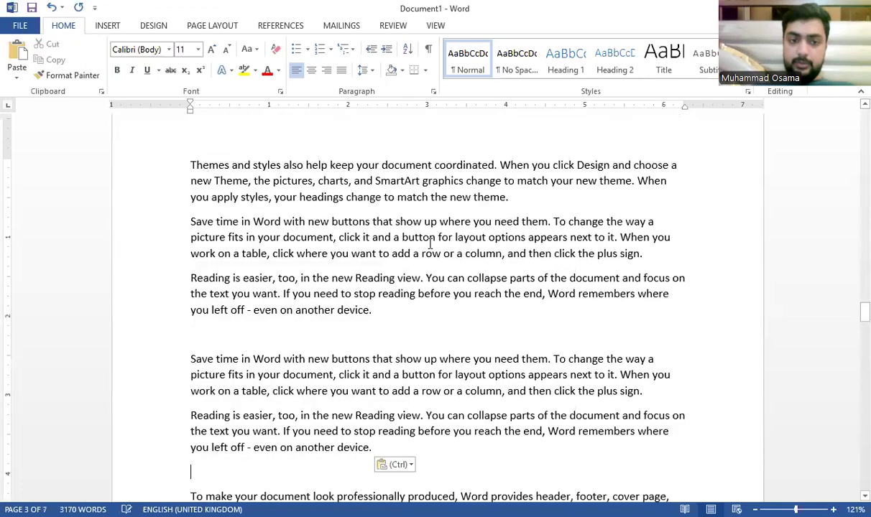
{"action": "left_click", "coordinate": [258, 360]}
{"action": "scroll", "coordinate": [260, 359], "scroll_direction": "down", "scroll_amount": 15}
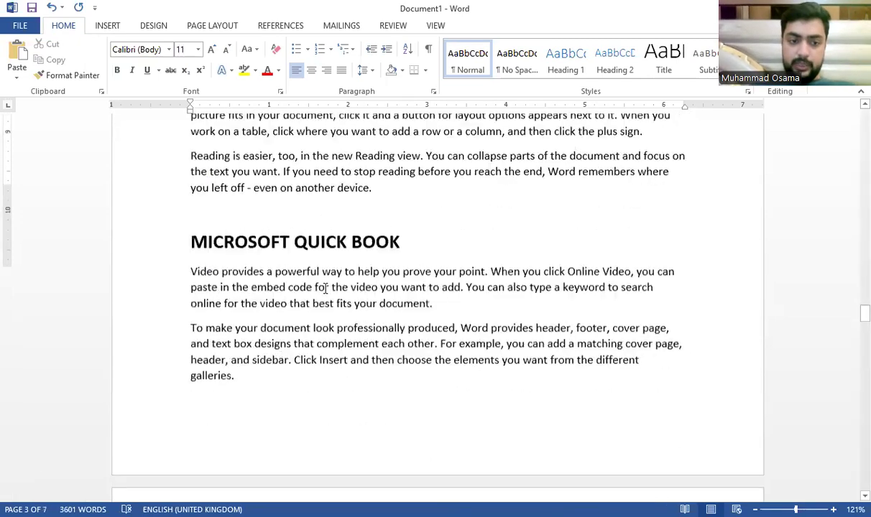
{"action": "scroll", "coordinate": [383, 286], "scroll_direction": "down", "scroll_amount": 15}
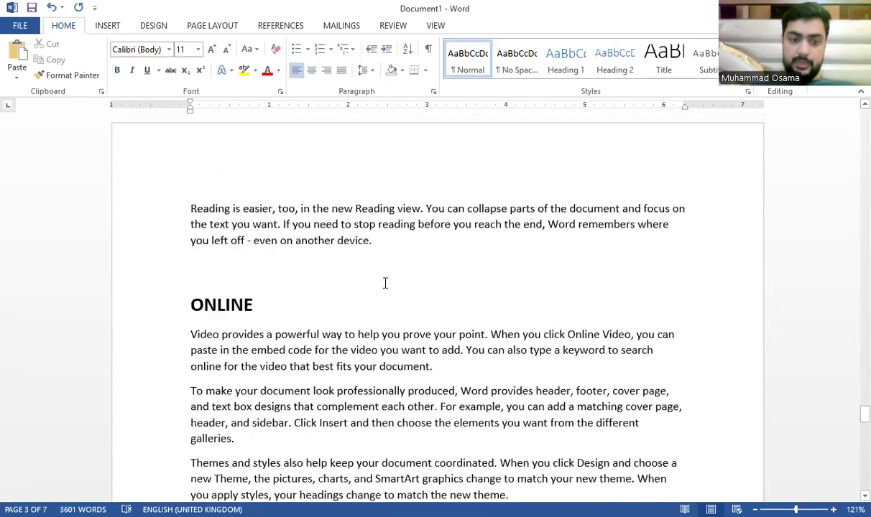
Step: Paste the copied paragraphs on an empty line and again after the first ONLINE paragraph
{"action": "left_click", "coordinate": [437, 236]}
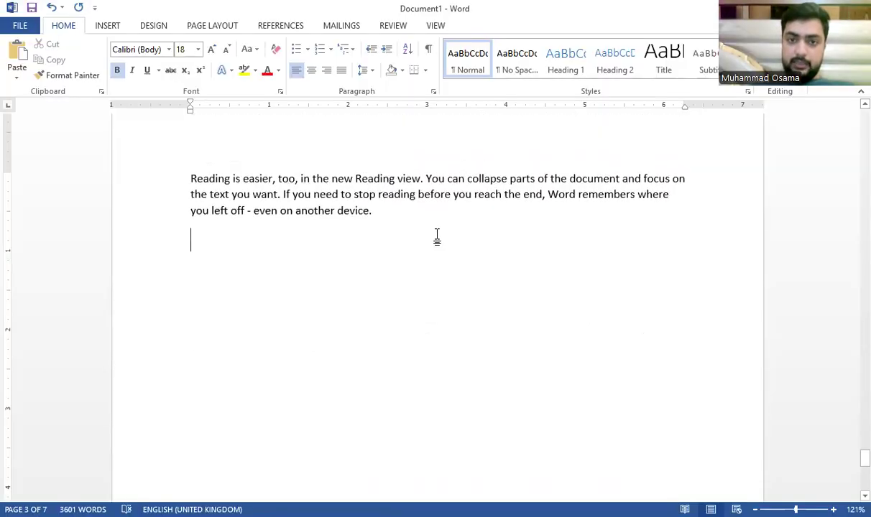
{"action": "key", "text": "ctrl+v"}
{"action": "scroll", "coordinate": [403, 259], "scroll_direction": "up", "scroll_amount": 15}
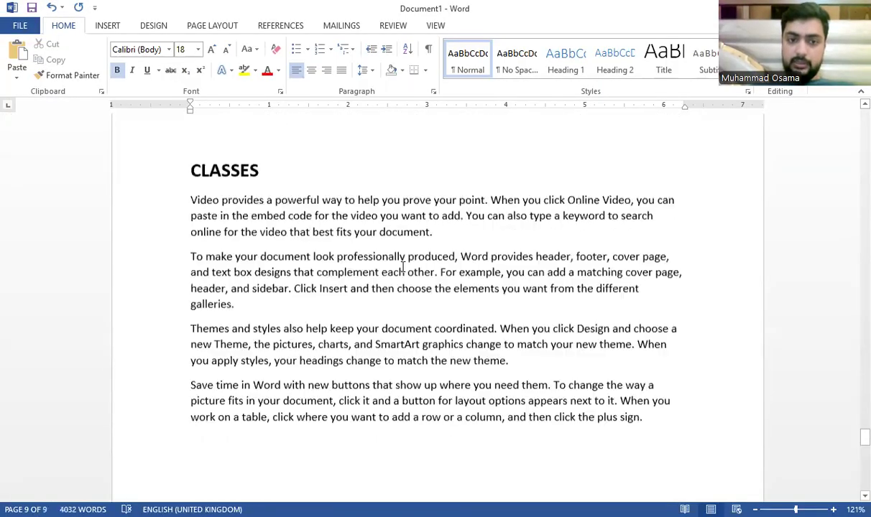
{"action": "scroll", "coordinate": [384, 270], "scroll_direction": "up", "scroll_amount": 4}
{"action": "left_click", "coordinate": [456, 267]}
{"action": "key", "text": "ctrl+v"}
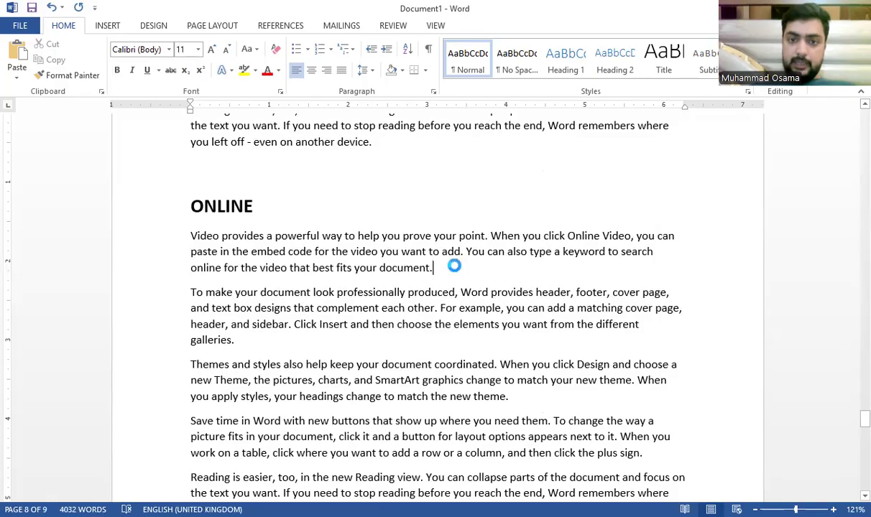
{"action": "scroll", "coordinate": [453, 264], "scroll_direction": "up", "scroll_amount": 20}
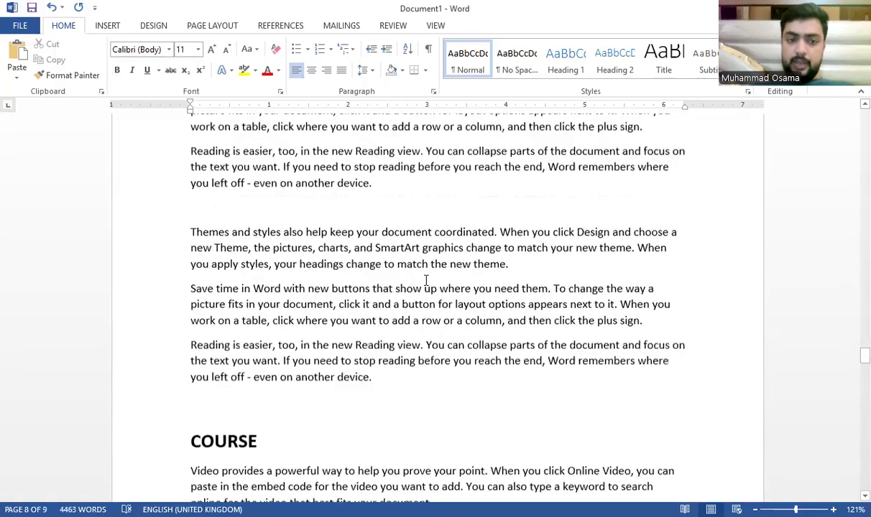
{"action": "scroll", "coordinate": [424, 283], "scroll_direction": "up", "scroll_amount": 20}
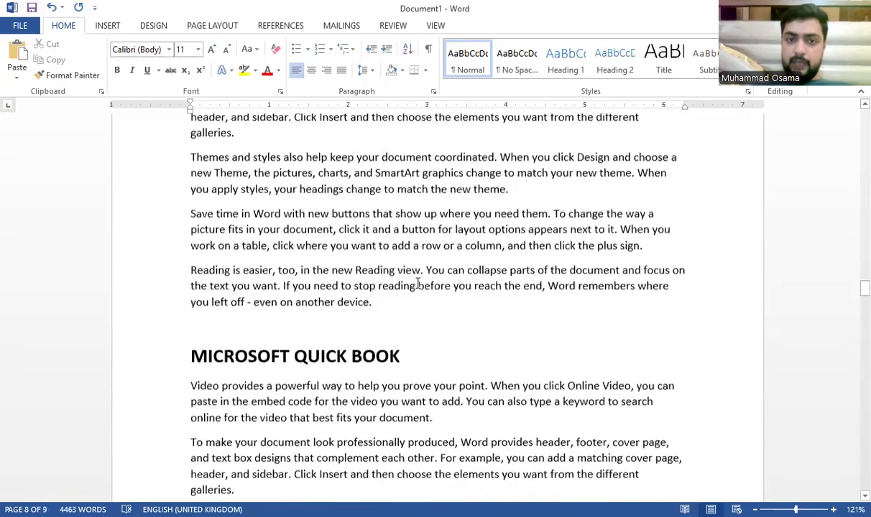
{"action": "scroll", "coordinate": [418, 283], "scroll_direction": "up", "scroll_amount": 20}
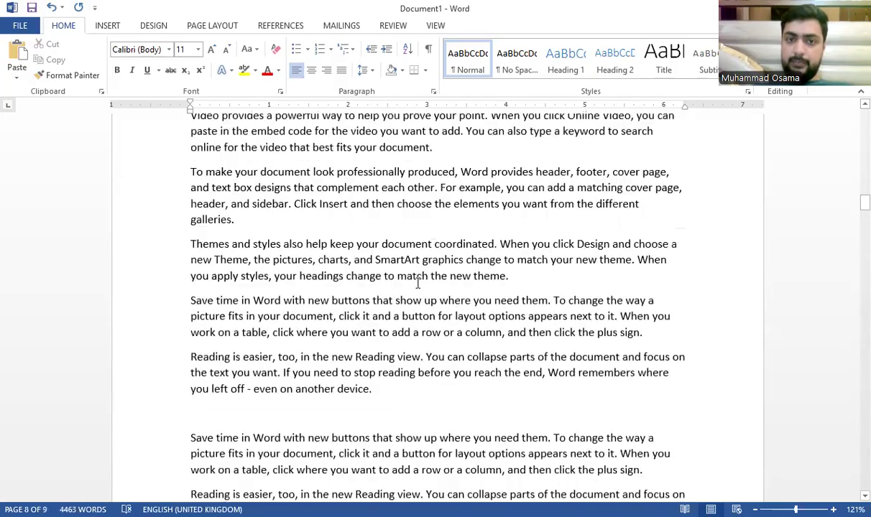
{"action": "scroll", "coordinate": [416, 283], "scroll_direction": "up", "scroll_amount": 8}
Step: Paste another copy of the paragraphs after "even on another device." above MICROSOFT EXCEL
{"action": "left_click", "coordinate": [350, 440]}
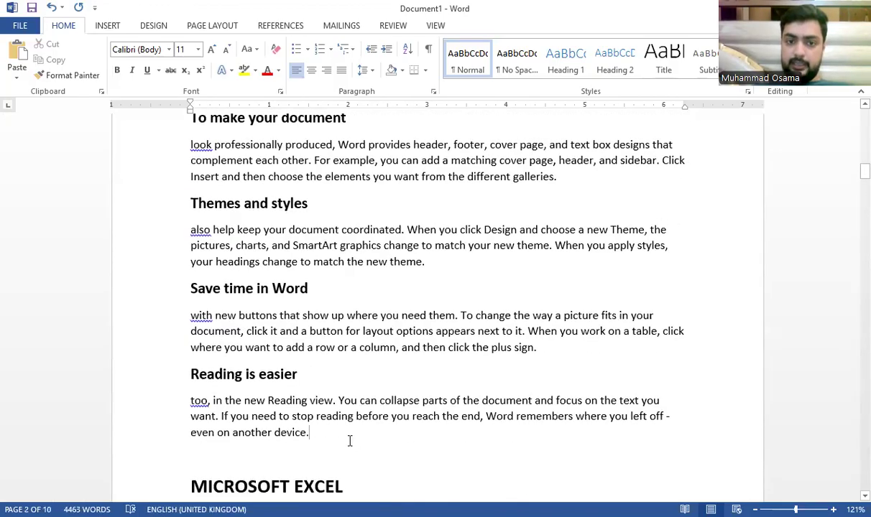
{"action": "key", "text": "ctrl+Return"}
{"action": "key", "text": "ctrl+v"}
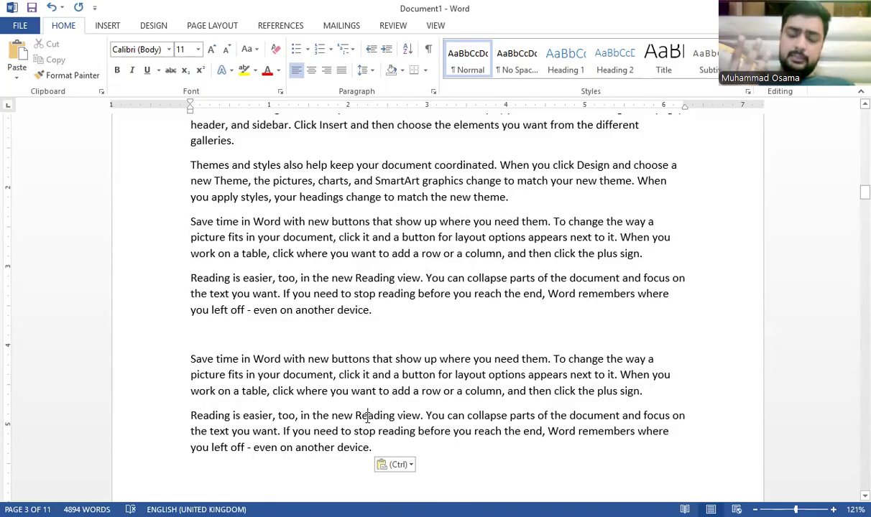
{"action": "scroll", "coordinate": [251, 300], "scroll_direction": "down", "scroll_amount": 10}
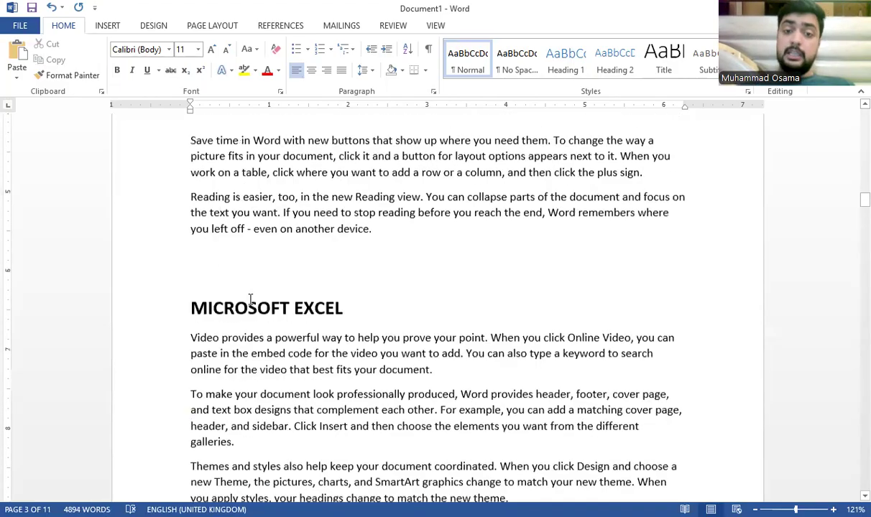
{"action": "scroll", "coordinate": [258, 289], "scroll_direction": "up", "scroll_amount": 15}
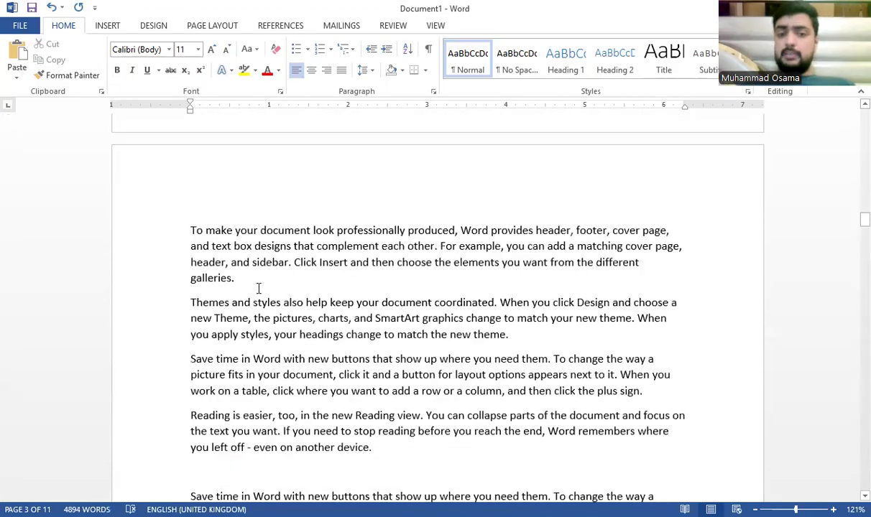
{"action": "scroll", "coordinate": [259, 289], "scroll_direction": "up", "scroll_amount": 11}
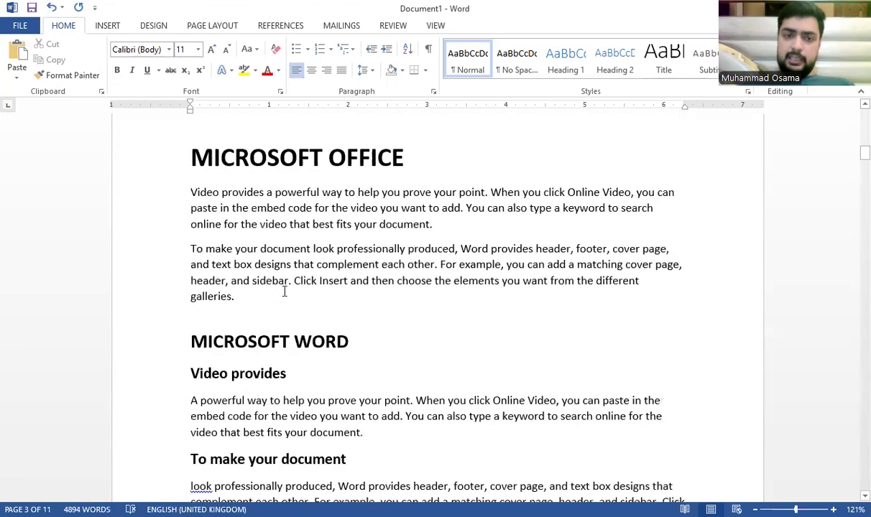
{"action": "scroll", "coordinate": [284, 292], "scroll_direction": "down", "scroll_amount": 6}
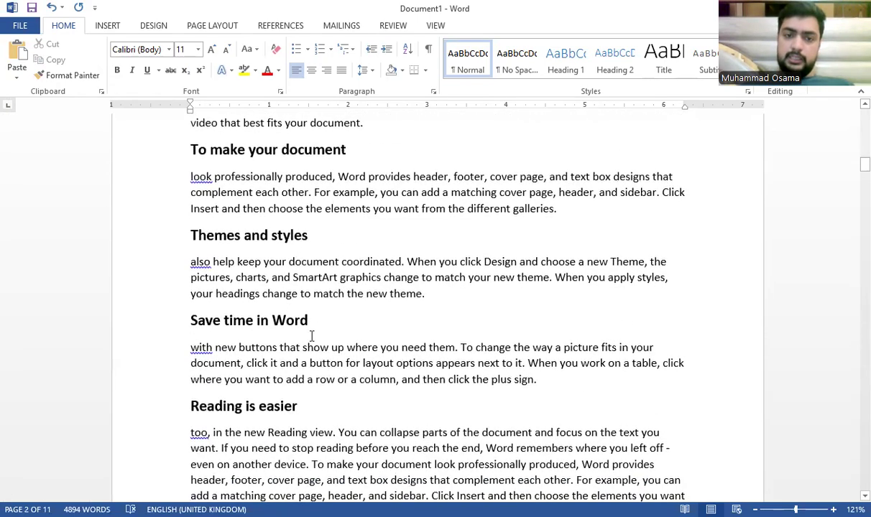
{"action": "left_click_drag", "start_coordinate": [296, 320], "coordinate": [229, 321]}
{"action": "left_click_drag", "start_coordinate": [334, 407], "coordinate": [214, 433]}
{"action": "scroll", "coordinate": [271, 394], "scroll_direction": "down", "scroll_amount": 3}
{"action": "scroll", "coordinate": [271, 394], "scroll_direction": "down", "scroll_amount": 3}
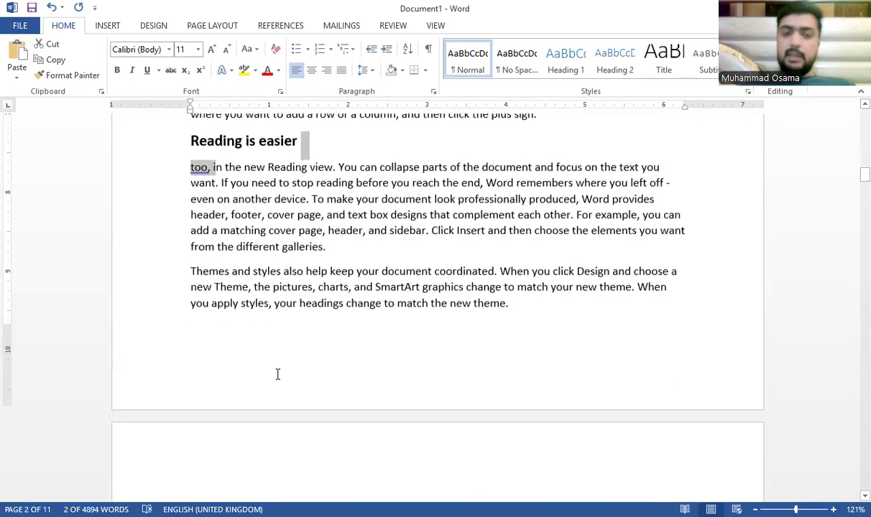
{"action": "scroll", "coordinate": [317, 276], "scroll_direction": "down", "scroll_amount": 6}
Step: Scroll around the top of the document near the MICROSOFT OFFICE title
{"action": "scroll", "coordinate": [316, 276], "scroll_direction": "up", "scroll_amount": 6}
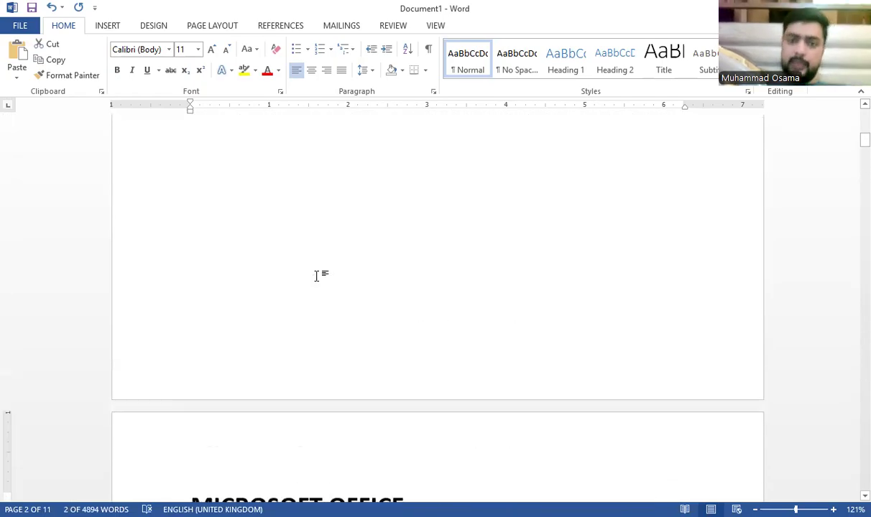
{"action": "scroll", "coordinate": [317, 273], "scroll_direction": "down", "scroll_amount": 6}
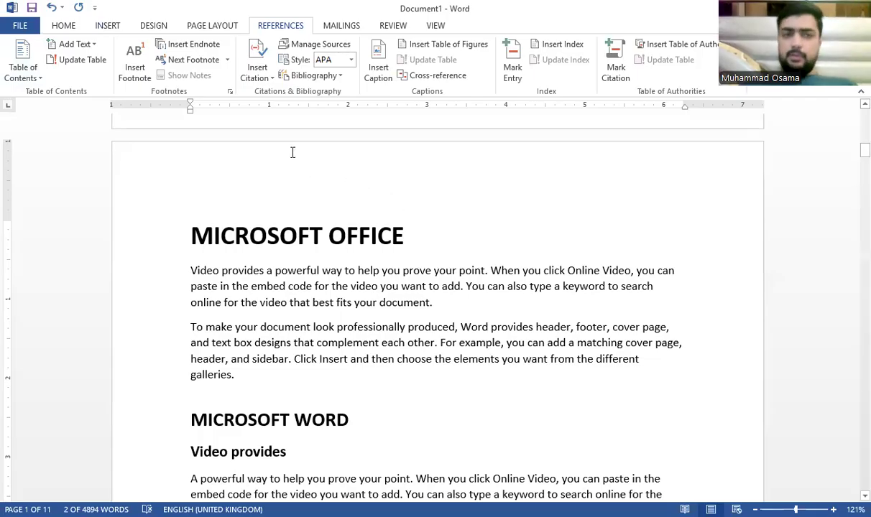
Step: Mark the MICROSOFT OFFICE title as a Level 1 entry using Add Text
{"action": "left_click", "coordinate": [235, 234]}
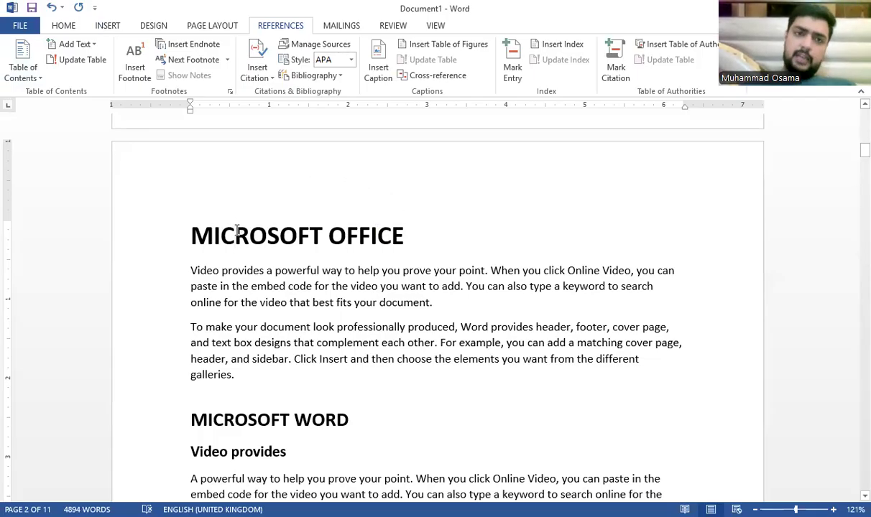
{"action": "left_click", "coordinate": [92, 44]}
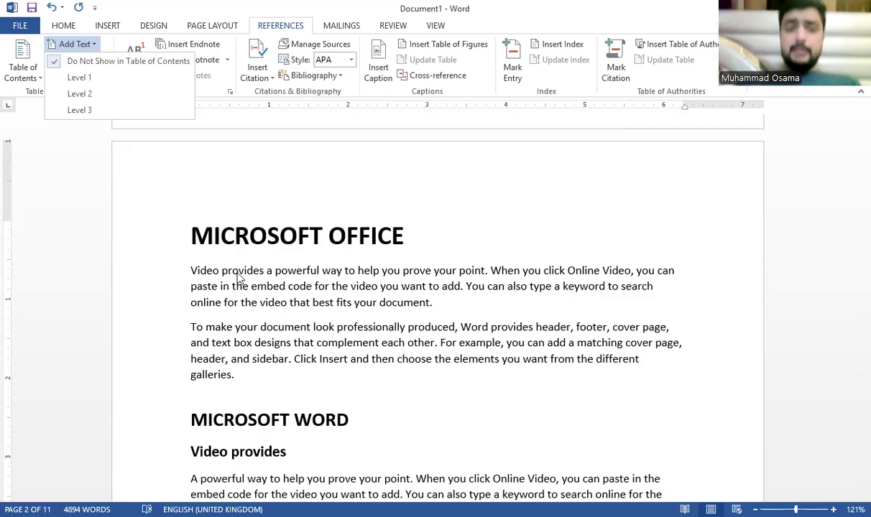
{"action": "left_click", "coordinate": [310, 239]}
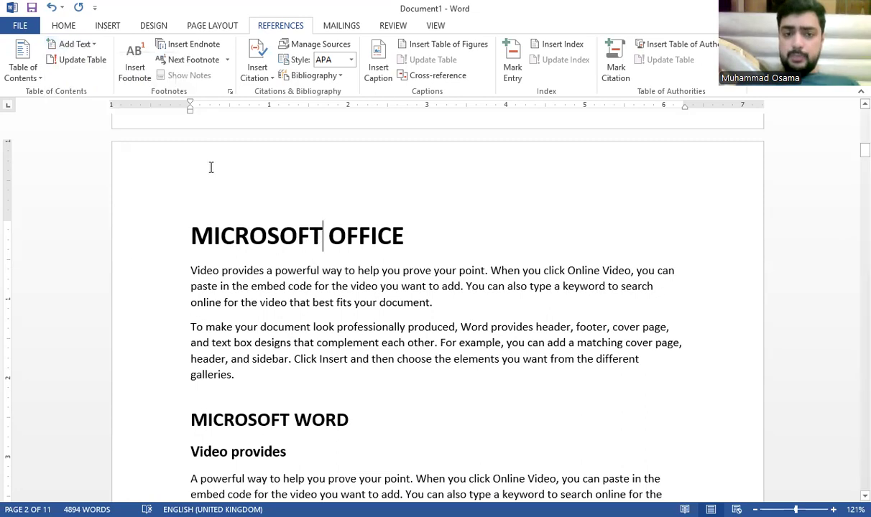
{"action": "left_click", "coordinate": [91, 45]}
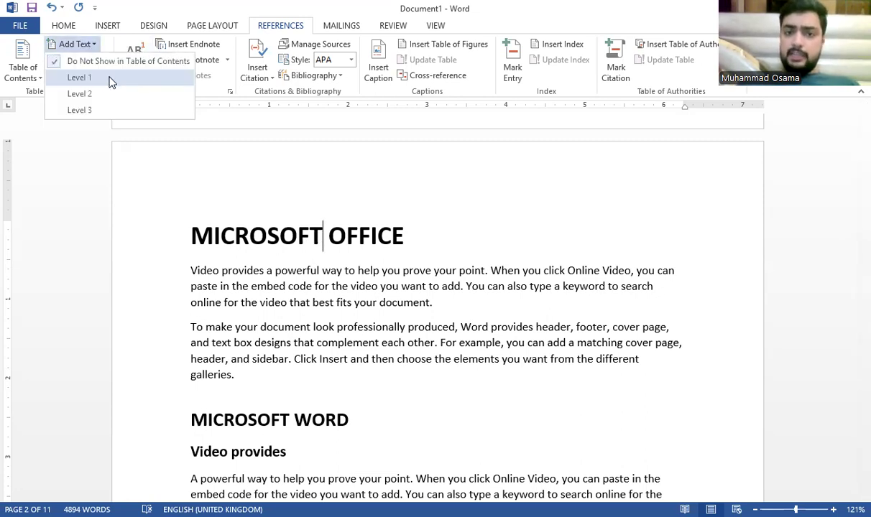
{"action": "left_click", "coordinate": [112, 79]}
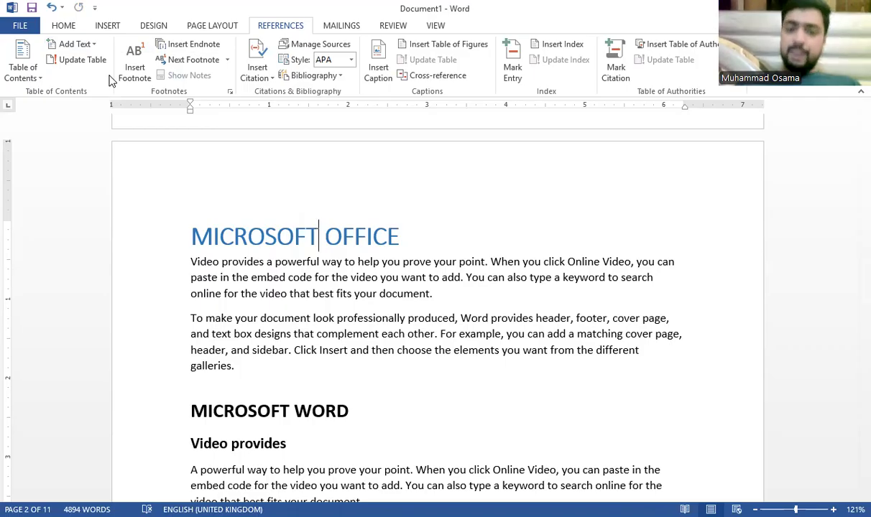
{"action": "scroll", "coordinate": [334, 300], "scroll_direction": "down", "scroll_amount": 3}
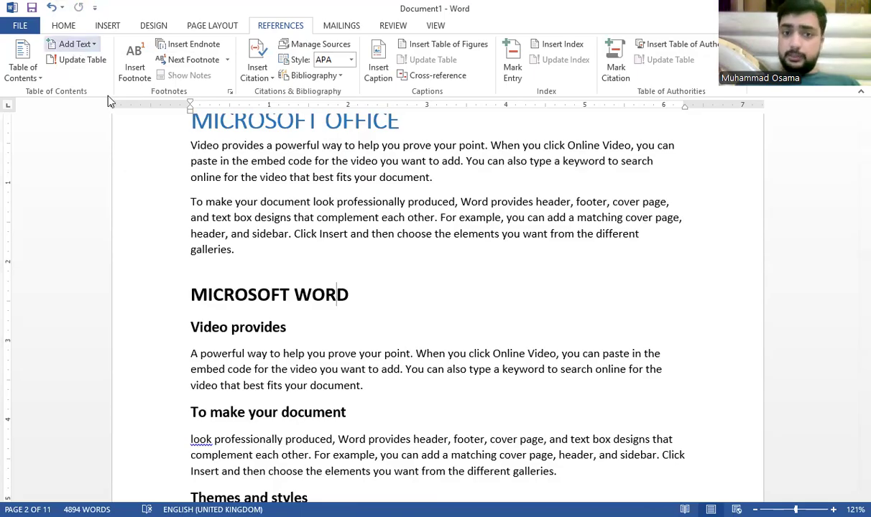
Step: Make MICROSOFT WORD a level-1 heading, and Video provides and To make your document level-3 headings
{"action": "key", "text": "ctrl+alt+1"}
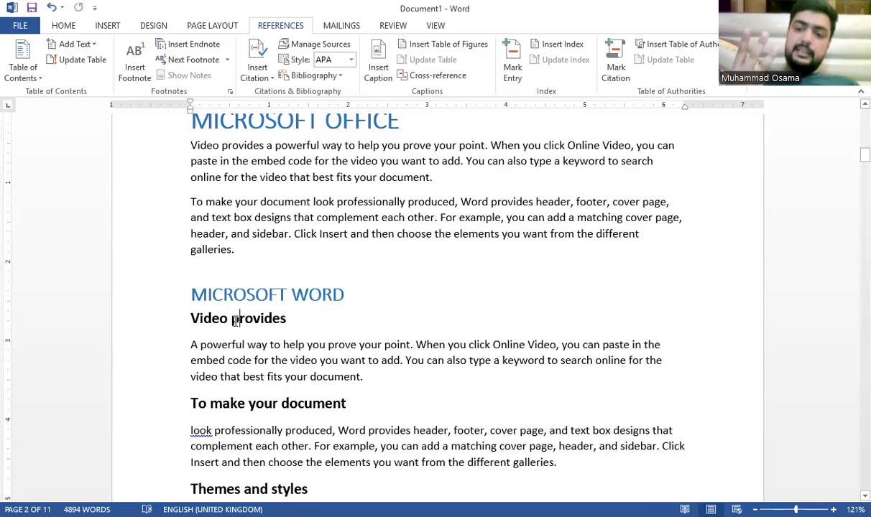
{"action": "left_click", "coordinate": [92, 47]}
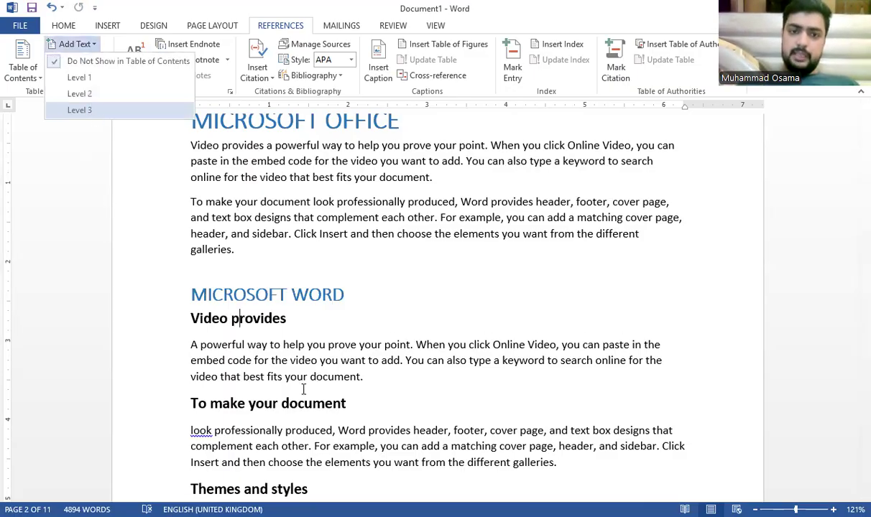
{"action": "left_click", "coordinate": [91, 110]}
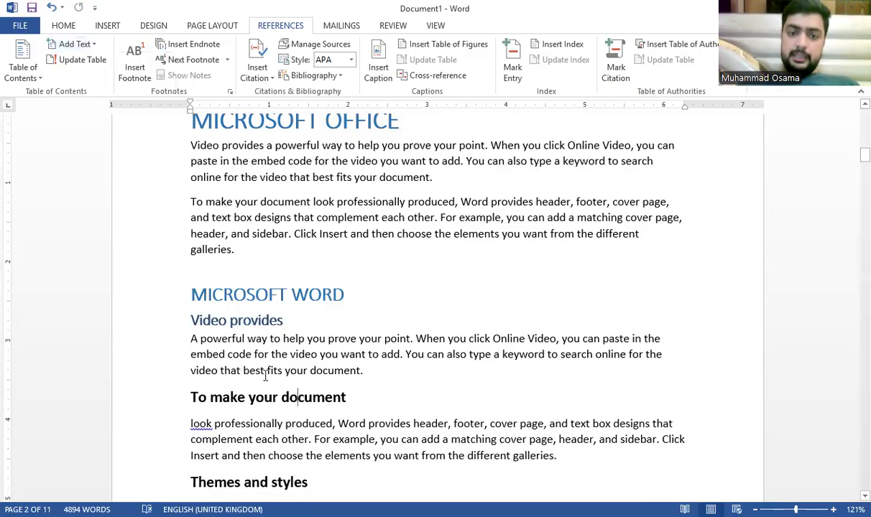
{"action": "left_click", "coordinate": [80, 44]}
{"action": "left_click", "coordinate": [127, 111]}
Step: Make Themes and styles and Save time in Word level-3 headings
{"action": "scroll", "coordinate": [233, 305], "scroll_direction": "down", "scroll_amount": 3}
{"action": "left_click", "coordinate": [244, 357]}
{"action": "left_click", "coordinate": [72, 45]}
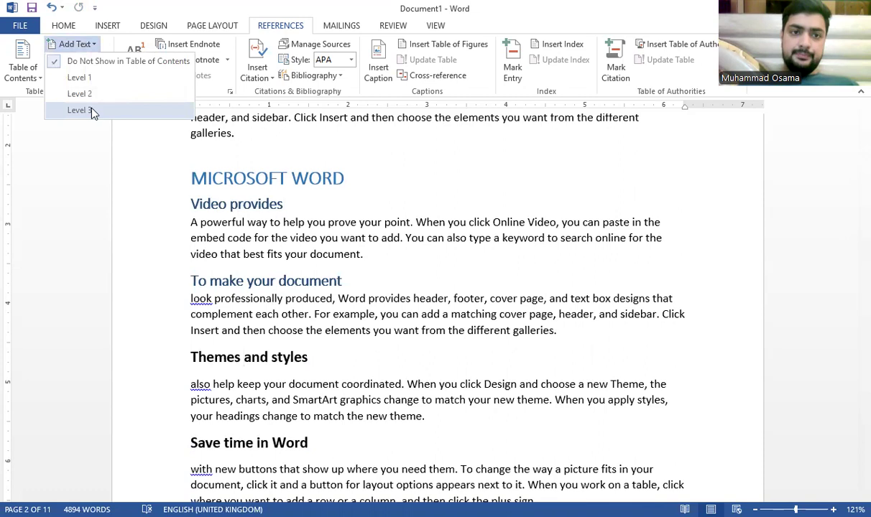
{"action": "left_click", "coordinate": [92, 111]}
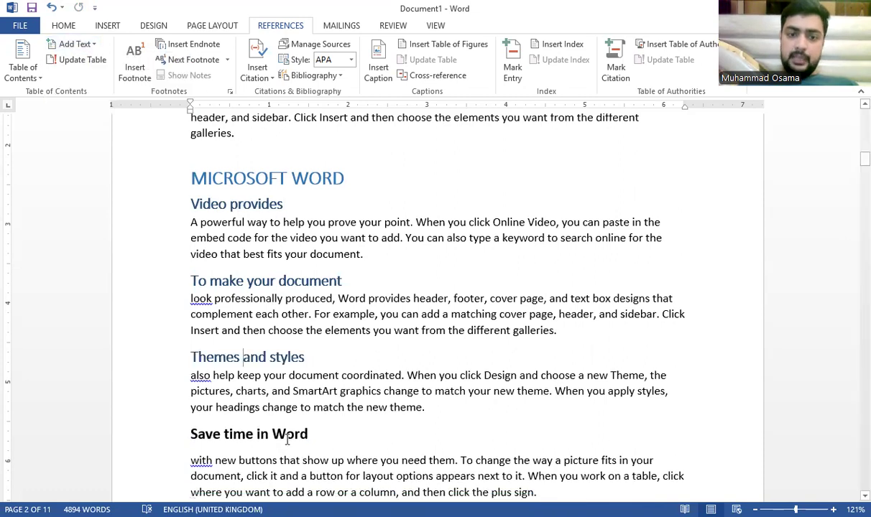
{"action": "left_click", "coordinate": [81, 45]}
{"action": "left_click", "coordinate": [102, 109]}
Step: Select the Reading is easier paragraph but leave it without a contents level
{"action": "scroll", "coordinate": [281, 287], "scroll_direction": "down", "scroll_amount": 5}
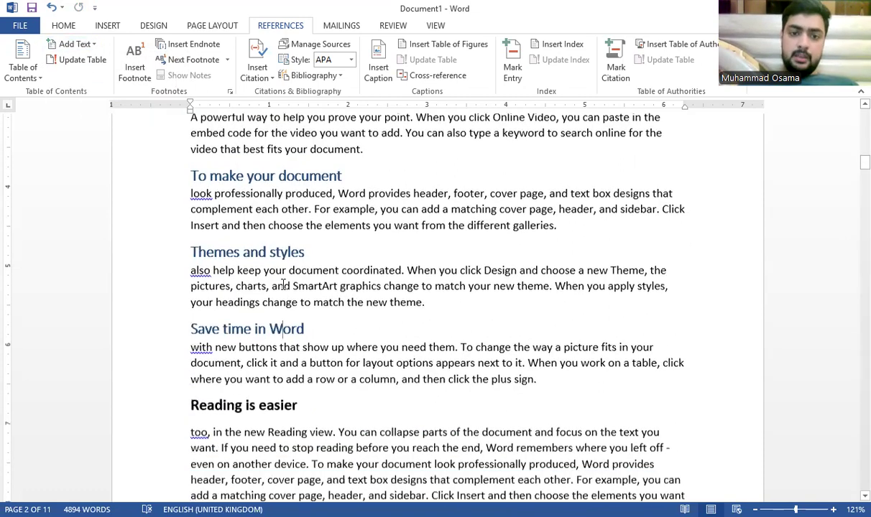
{"action": "left_click", "coordinate": [279, 320]}
{"action": "left_click", "coordinate": [80, 44]}
{"action": "left_click", "coordinate": [266, 274]}
{"action": "scroll", "coordinate": [266, 274], "scroll_direction": "down", "scroll_amount": 15}
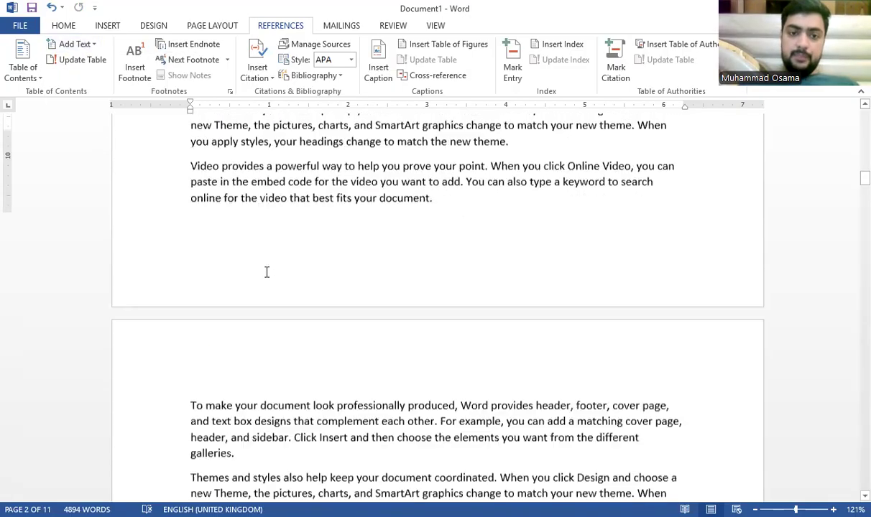
{"action": "scroll", "coordinate": [273, 256], "scroll_direction": "up", "scroll_amount": 1}
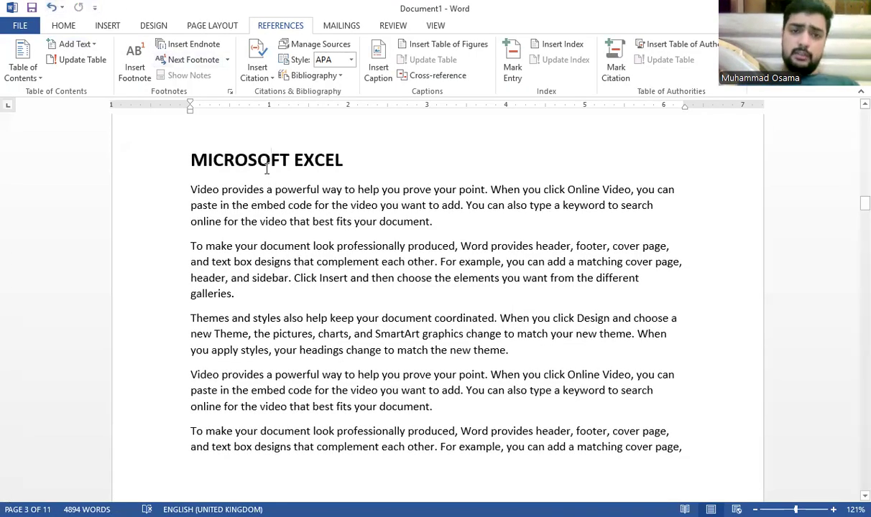
Step: Make MICROSOFT QUICK BOOK and CERTIFICATE level-2 contents entries
{"action": "left_click", "coordinate": [76, 44]}
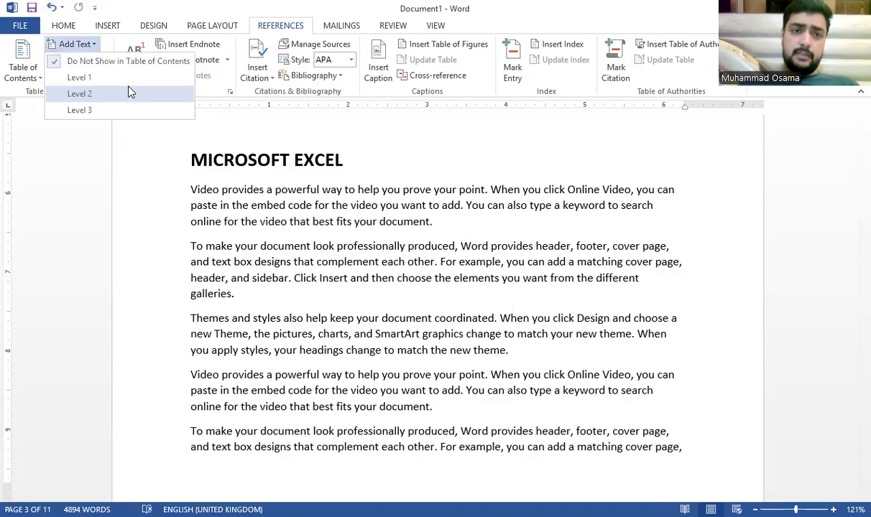
{"action": "scroll", "coordinate": [279, 237], "scroll_direction": "down", "scroll_amount": 8}
{"action": "scroll", "coordinate": [279, 237], "scroll_direction": "down", "scroll_amount": 8}
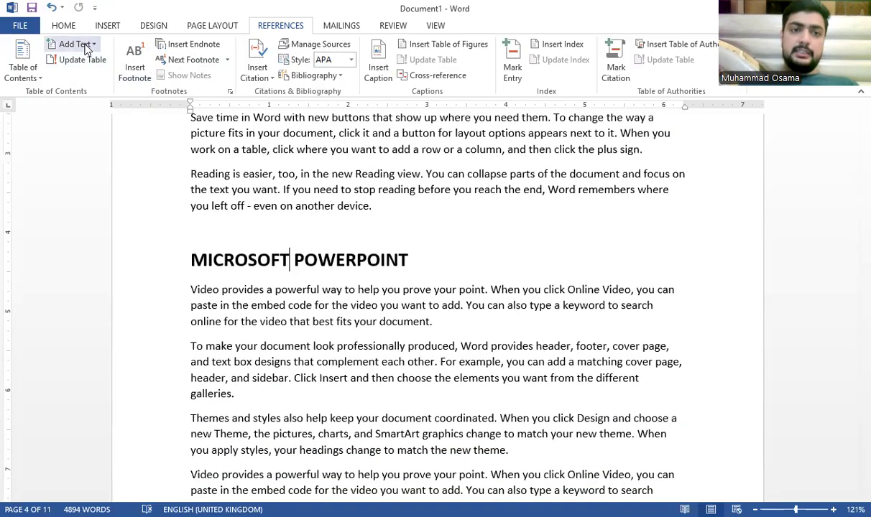
{"action": "scroll", "coordinate": [232, 233], "scroll_direction": "down", "scroll_amount": 14}
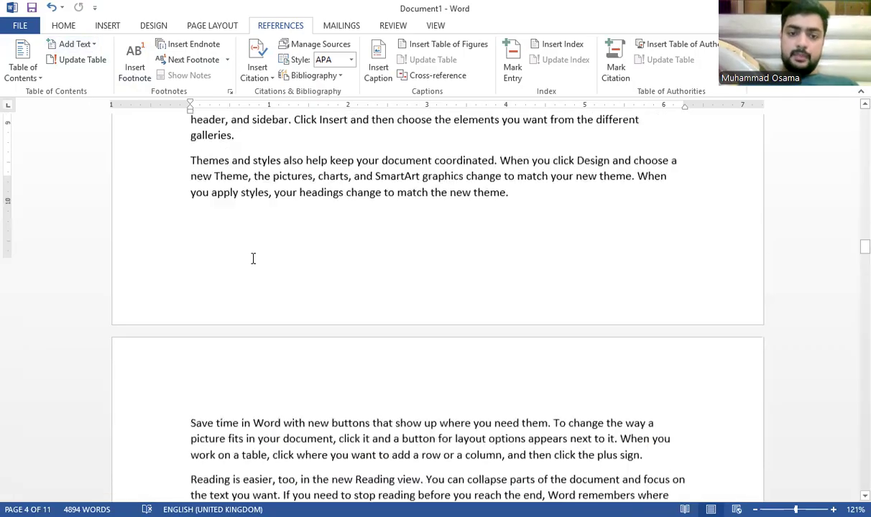
{"action": "scroll", "coordinate": [263, 250], "scroll_direction": "down", "scroll_amount": 15}
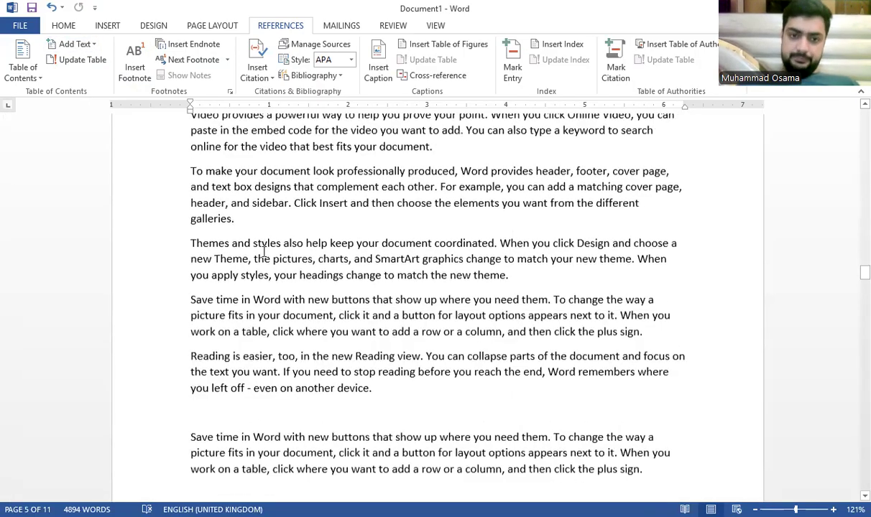
{"action": "scroll", "coordinate": [265, 252], "scroll_direction": "down", "scroll_amount": 5}
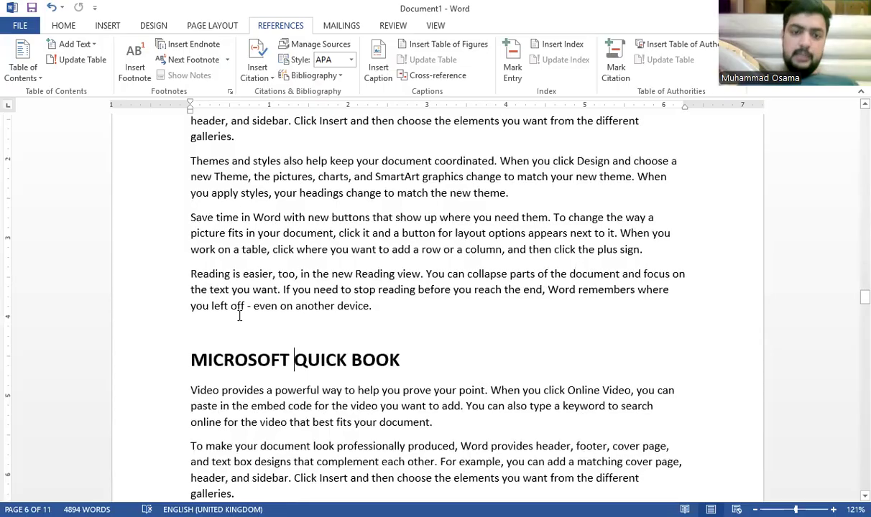
{"action": "left_click", "coordinate": [86, 43]}
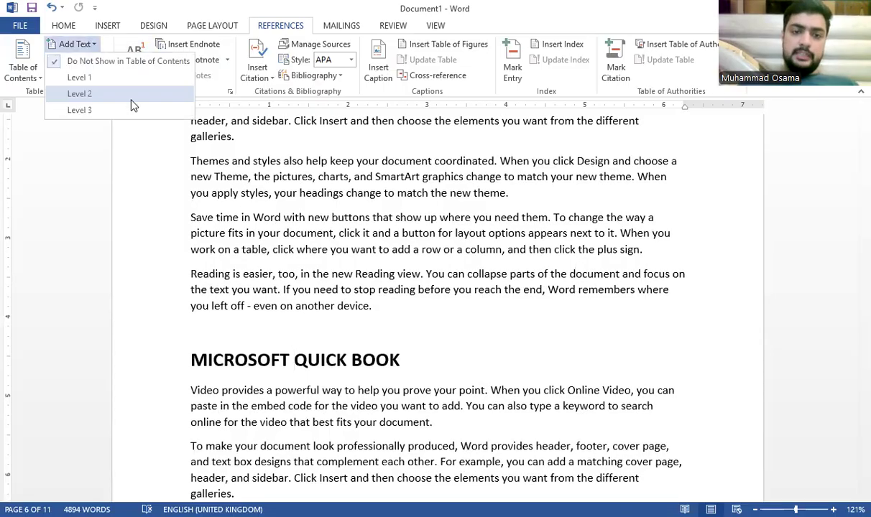
{"action": "left_click", "coordinate": [93, 94]}
{"action": "scroll", "coordinate": [269, 255], "scroll_direction": "down", "scroll_amount": 15}
{"action": "left_click", "coordinate": [270, 256]}
{"action": "left_click", "coordinate": [83, 44]}
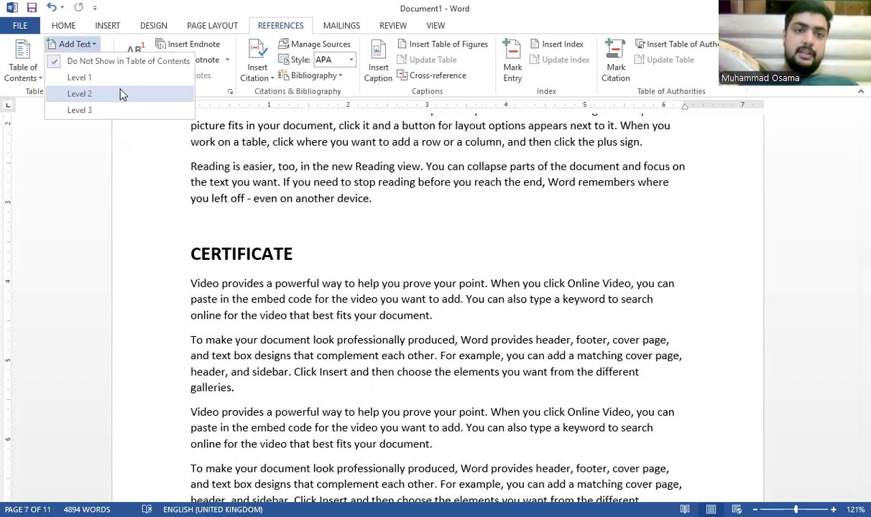
{"action": "left_click", "coordinate": [121, 92]}
Step: Make COURSE and ONLINE level-2 contents entries
{"action": "scroll", "coordinate": [227, 146], "scroll_direction": "down", "scroll_amount": 10}
{"action": "scroll", "coordinate": [227, 145], "scroll_direction": "down", "scroll_amount": 14}
{"action": "left_click", "coordinate": [213, 157]}
{"action": "left_click", "coordinate": [211, 179]}
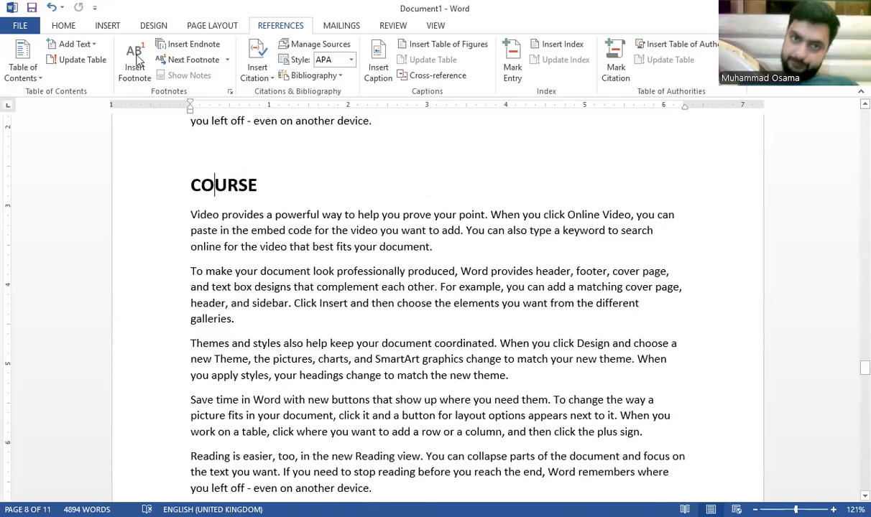
{"action": "left_click", "coordinate": [79, 46]}
{"action": "left_click", "coordinate": [98, 94]}
{"action": "scroll", "coordinate": [156, 153], "scroll_direction": "down", "scroll_amount": 5}
{"action": "left_click", "coordinate": [239, 269]}
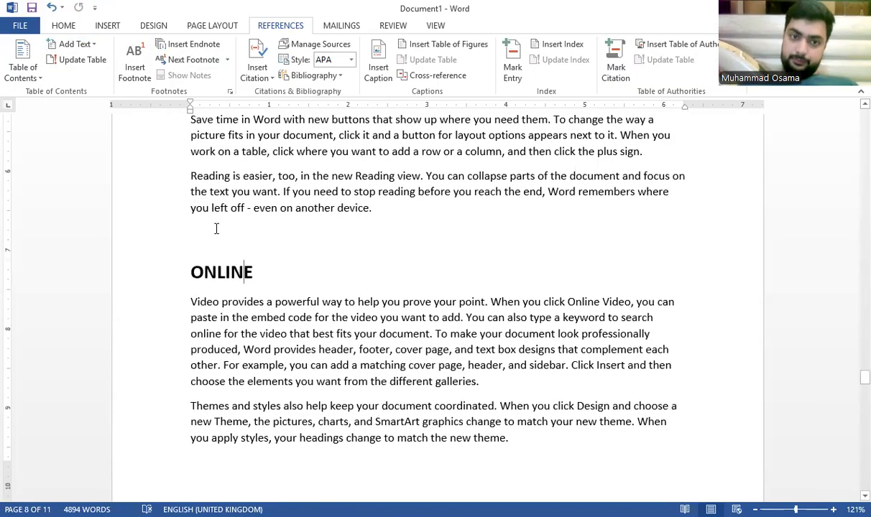
{"action": "left_click", "coordinate": [63, 30]}
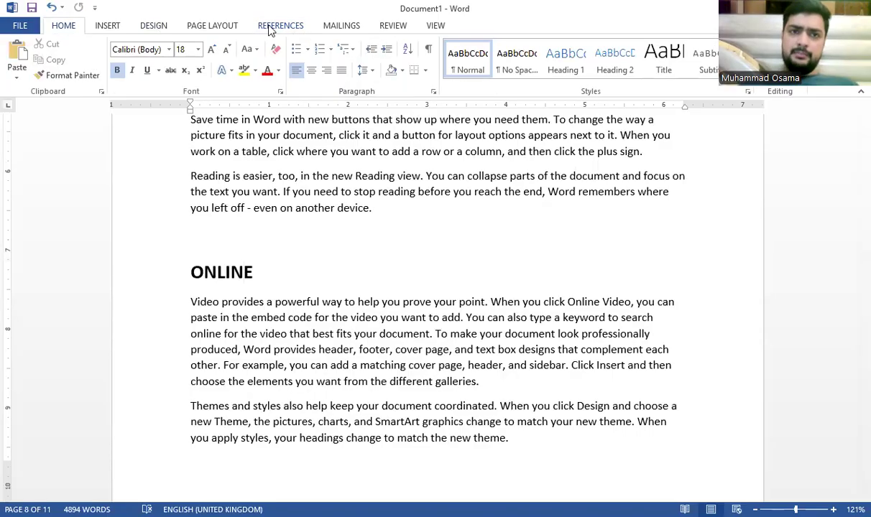
{"action": "left_click", "coordinate": [263, 27]}
{"action": "left_click", "coordinate": [76, 44]}
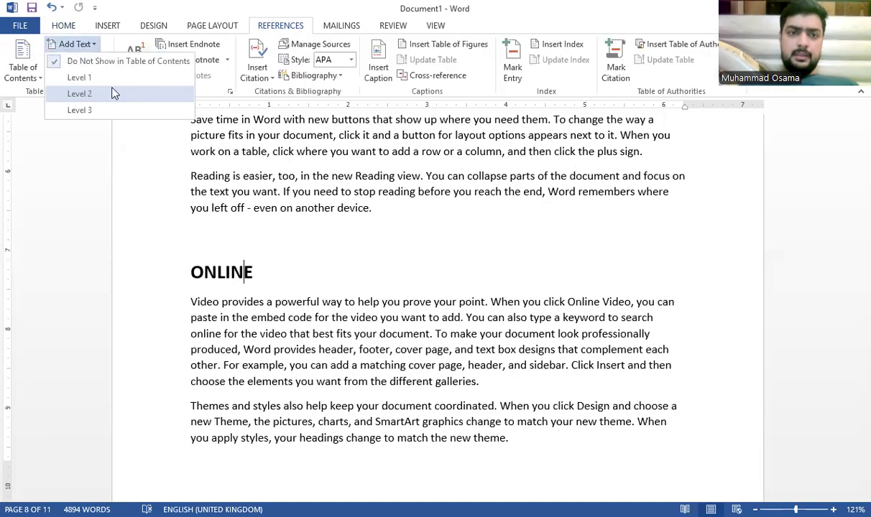
{"action": "left_click", "coordinate": [112, 94]}
Step: Make CLASSES a level-2 contents entry
{"action": "scroll", "coordinate": [300, 184], "scroll_direction": "down", "scroll_amount": 10}
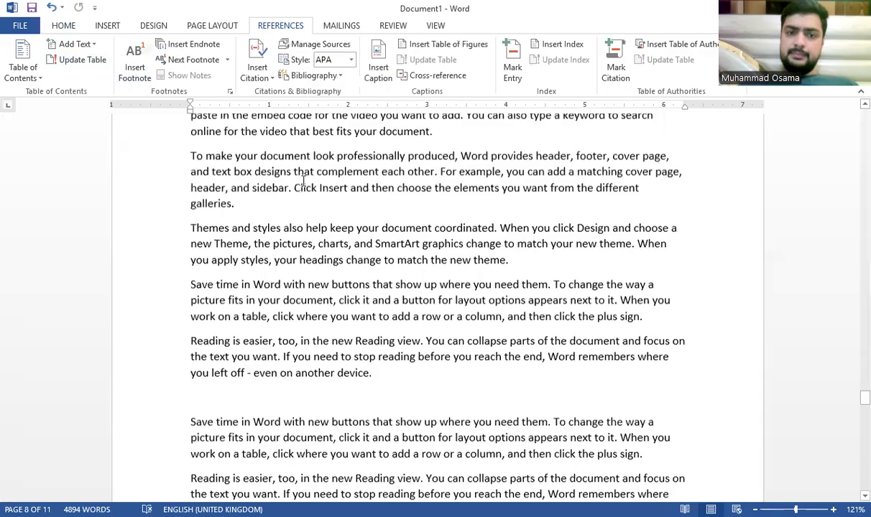
{"action": "scroll", "coordinate": [301, 181], "scroll_direction": "up", "scroll_amount": 5}
{"action": "scroll", "coordinate": [301, 181], "scroll_direction": "up", "scroll_amount": 3}
{"action": "left_click", "coordinate": [210, 136]}
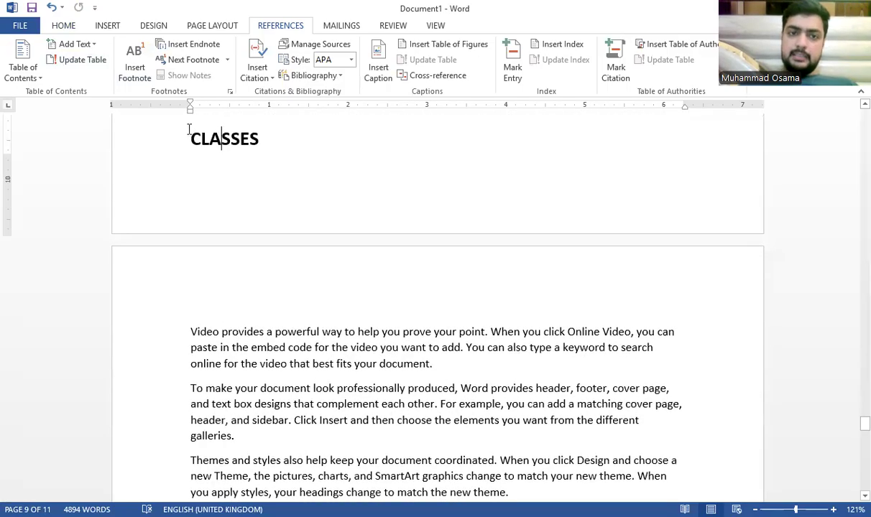
{"action": "left_click", "coordinate": [81, 47]}
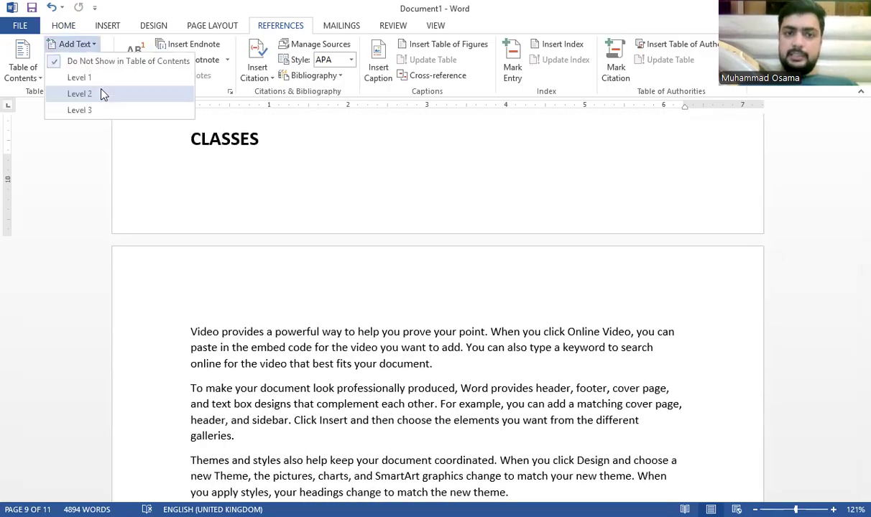
{"action": "left_click", "coordinate": [97, 87]}
{"action": "scroll", "coordinate": [254, 180], "scroll_direction": "down", "scroll_amount": 10}
{"action": "scroll", "coordinate": [323, 169], "scroll_direction": "down", "scroll_amount": 15}
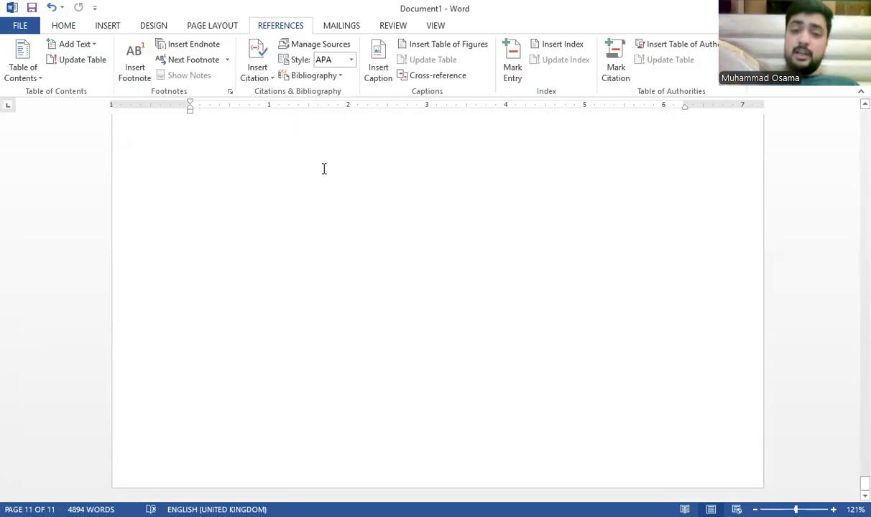
Step: Add a 'CHATPER 2' heading line after the final paragraph
{"action": "scroll", "coordinate": [339, 166], "scroll_direction": "up", "scroll_amount": 3}
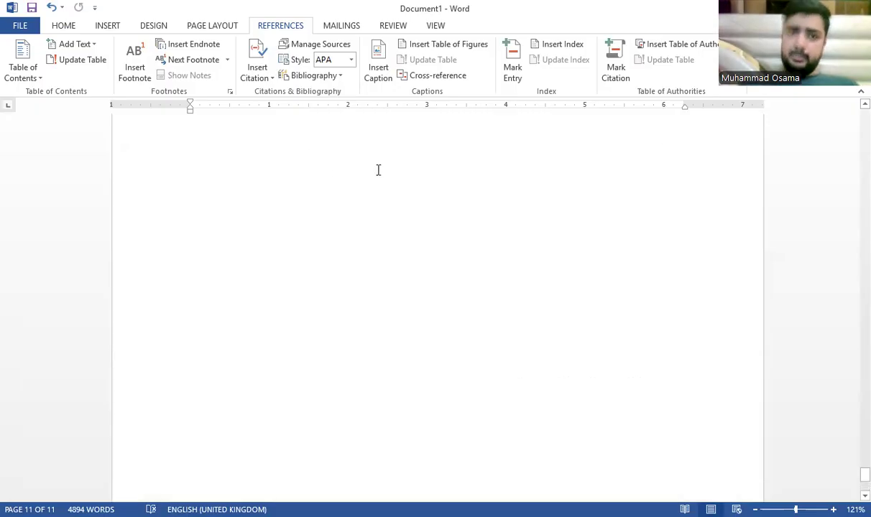
{"action": "left_click", "coordinate": [442, 220]}
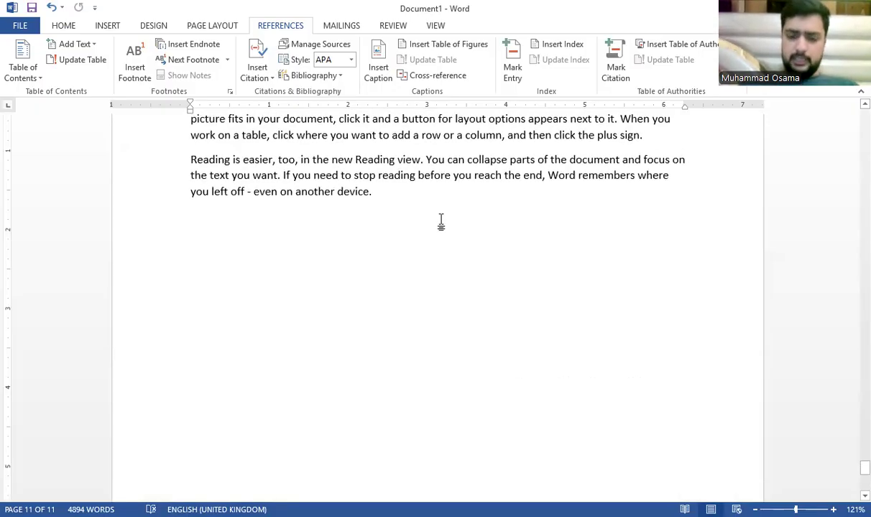
{"action": "key", "text": "Return"}
{"action": "type", "text": "CHATPE"}
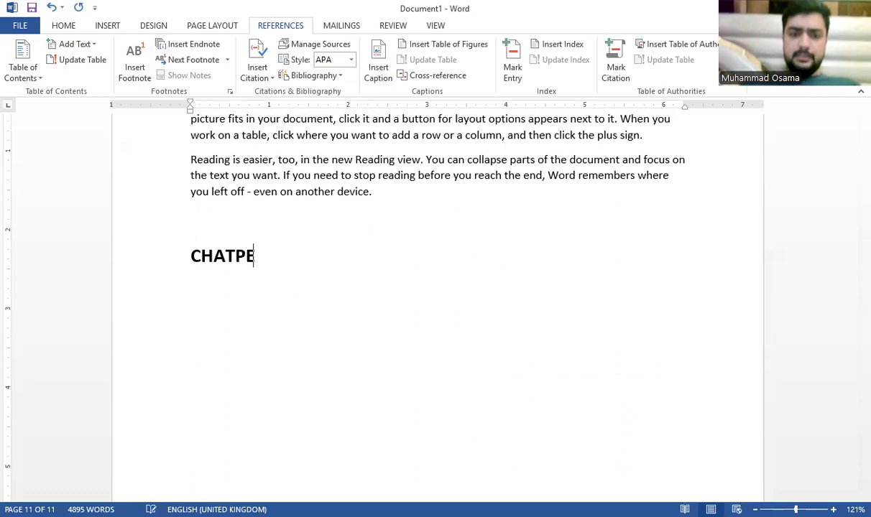
{"action": "type", "text": "R @"}
{"action": "key", "text": "BackSpace"}
{"action": "type", "text": "2"}
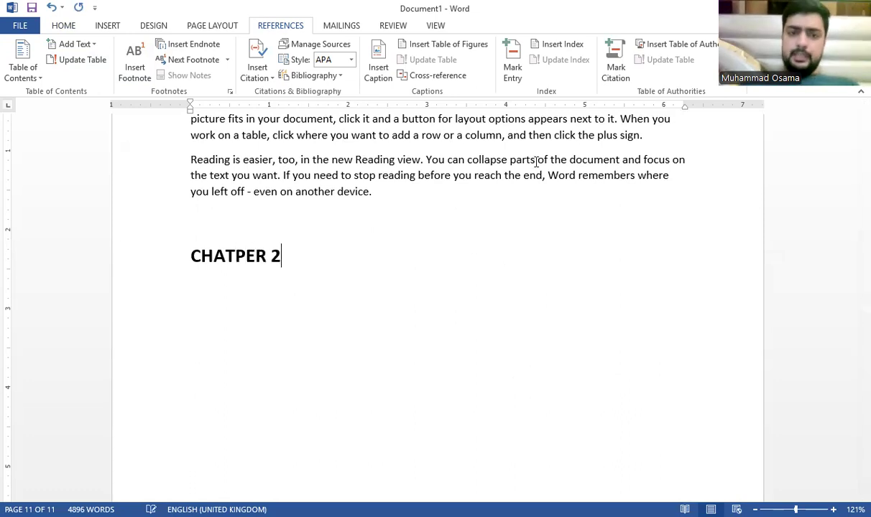
{"action": "key", "text": "Return"}
Step: Insert sample paragraphs under CHATPER 2 using =rand()
{"action": "type", "text": "="}
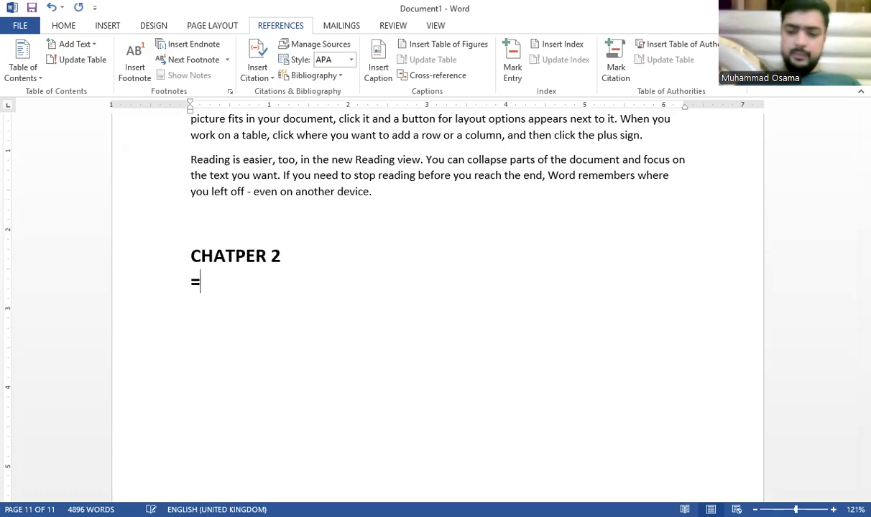
{"action": "type", "text": "rand()"}
{"action": "key", "text": "Return"}
{"action": "key", "text": "BackSpace"}
{"action": "key", "text": "BackSpace"}
{"action": "key", "text": "BackSpace"}
{"action": "key", "text": "BackSpace"}
{"action": "key", "text": "BackSpace"}
{"action": "key", "text": "BackSpace"}
{"action": "key", "text": "BackSpace"}
{"action": "key", "text": "BackSpace"}
{"action": "key", "text": "BackSpace"}
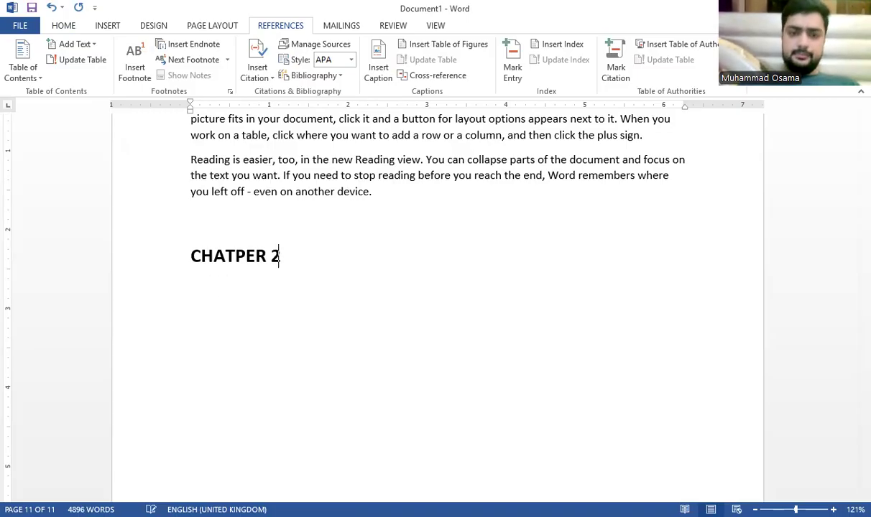
{"action": "key", "text": "Return"}
{"action": "type", "text": "=rand()"}
{"action": "key", "text": "Return"}
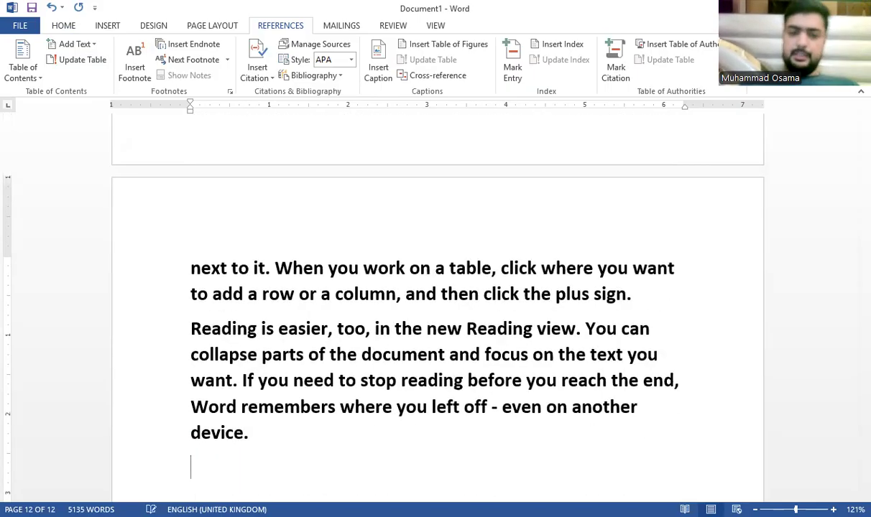
Step: Clear all formatting from the sample paragraphs
{"action": "left_click_drag", "start_coordinate": [309, 431], "coordinate": [184, 380]}
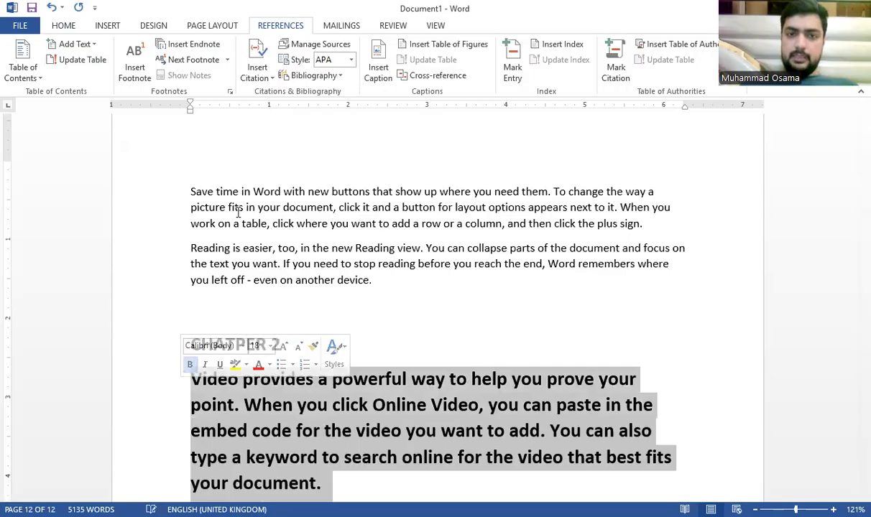
{"action": "left_click", "coordinate": [56, 28]}
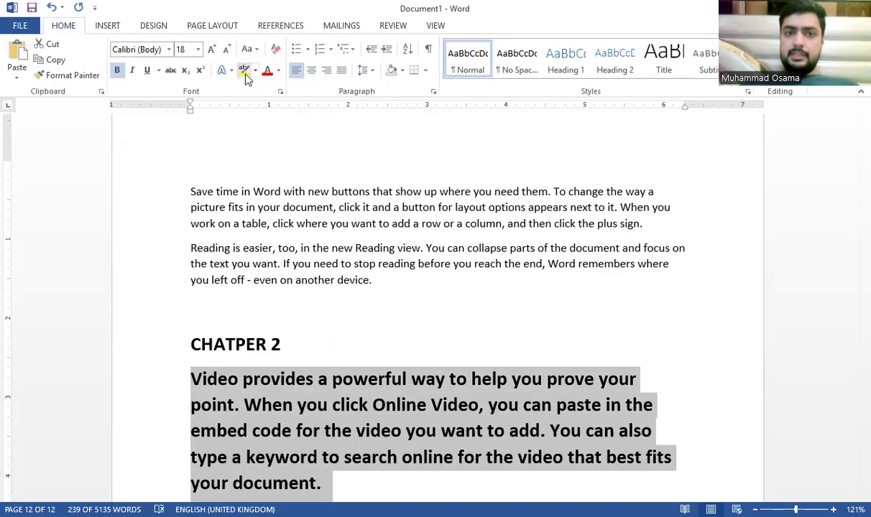
{"action": "left_click", "coordinate": [276, 49]}
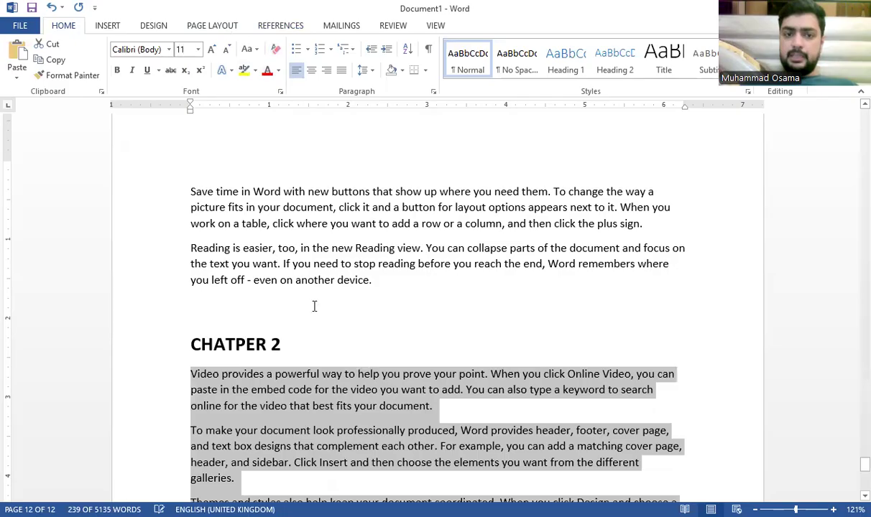
{"action": "left_click", "coordinate": [276, 329]}
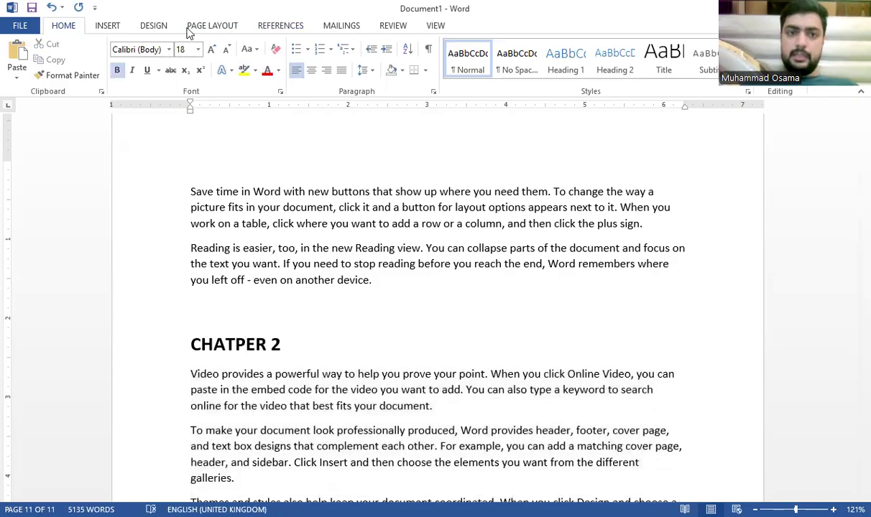
Step: Mark CHATPER 2 as a level-1 contents entry
{"action": "left_click", "coordinate": [279, 26]}
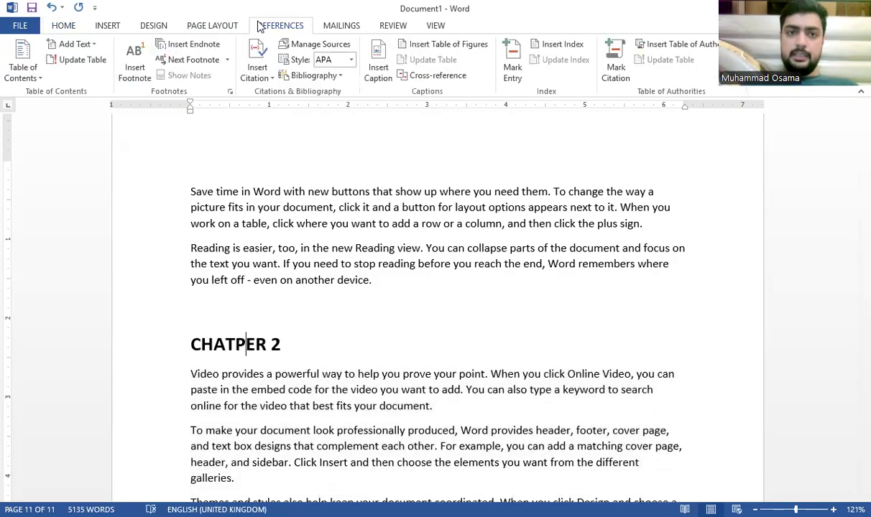
{"action": "left_click", "coordinate": [88, 44]}
{"action": "left_click", "coordinate": [112, 82]}
{"action": "scroll", "coordinate": [353, 196], "scroll_direction": "down", "scroll_amount": 8}
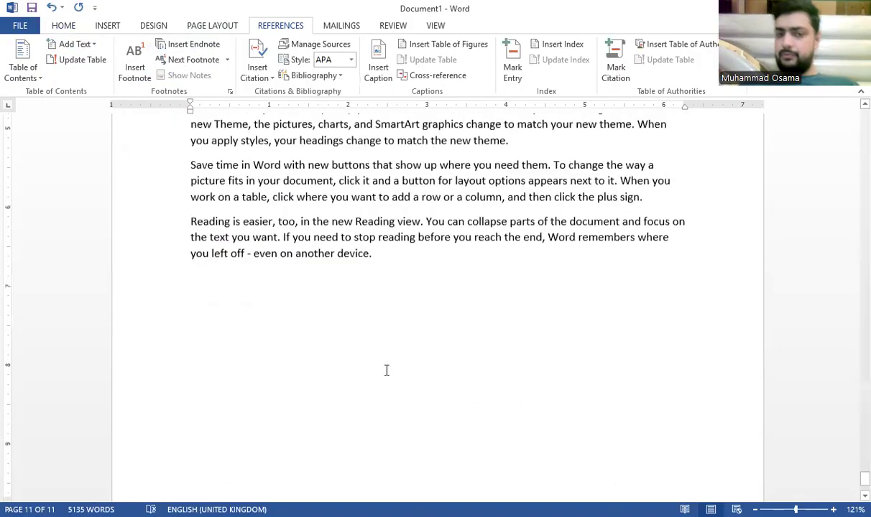
{"action": "left_click", "coordinate": [412, 306]}
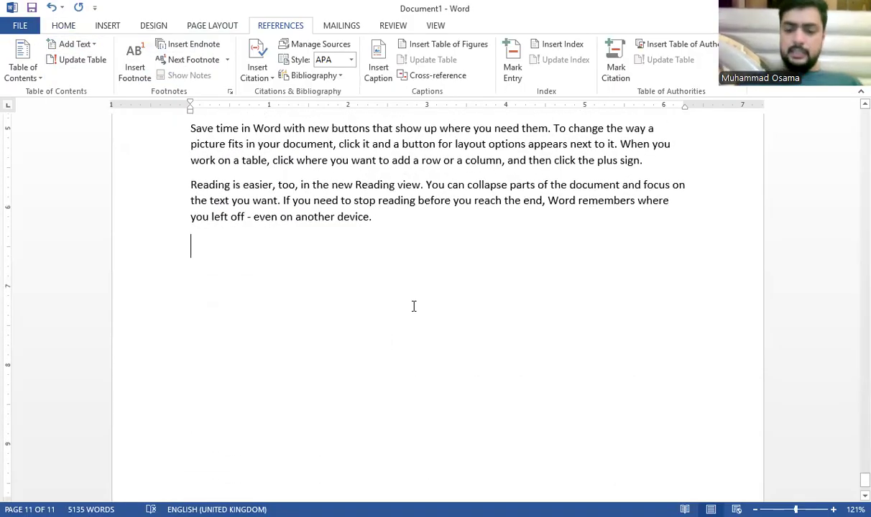
Step: Type One, Two and Three on separate lines at the document's end
{"action": "type", "text": "One"}
{"action": "key", "text": "Return"}
{"action": "type", "text": "Twe"}
{"action": "key", "text": "BackSpace"}
{"action": "type", "text": "o"}
{"action": "key", "text": "Return"}
{"action": "type", "text": "Three"}
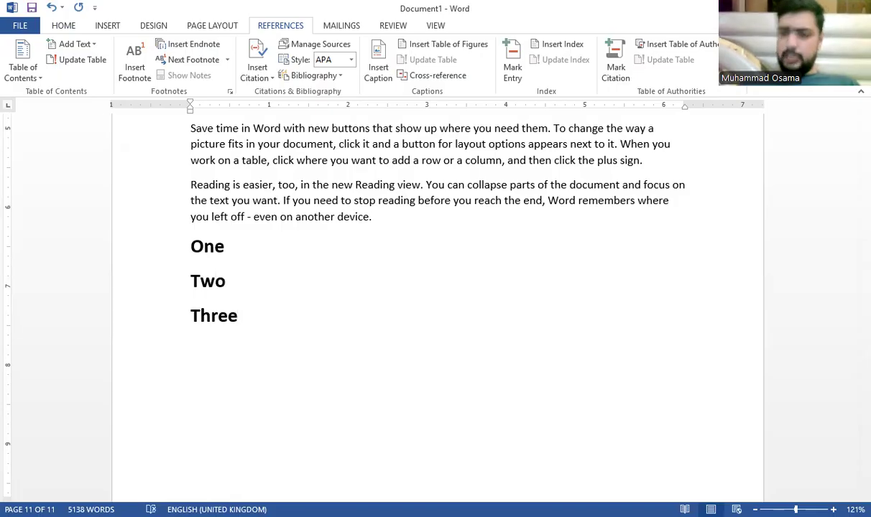
Step: Insert Science, Computer and Physic lines between One and Two
{"action": "left_click", "coordinate": [336, 251]}
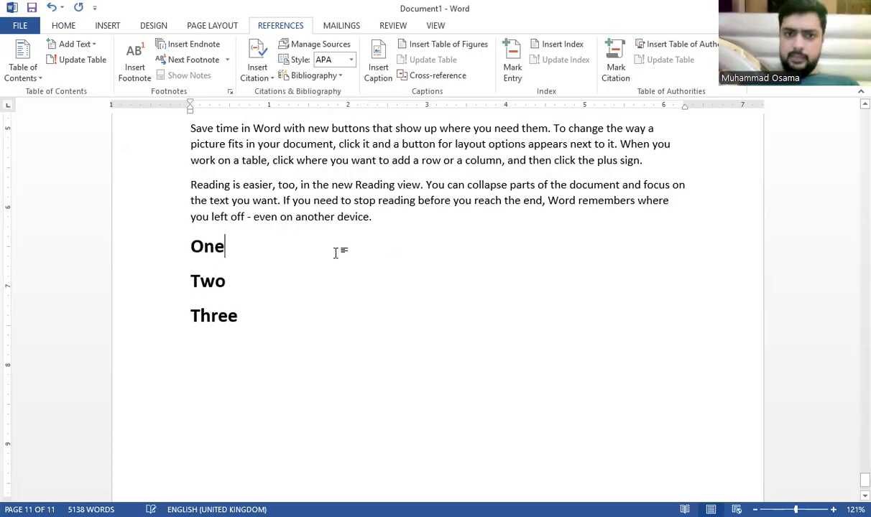
{"action": "key", "text": "Return"}
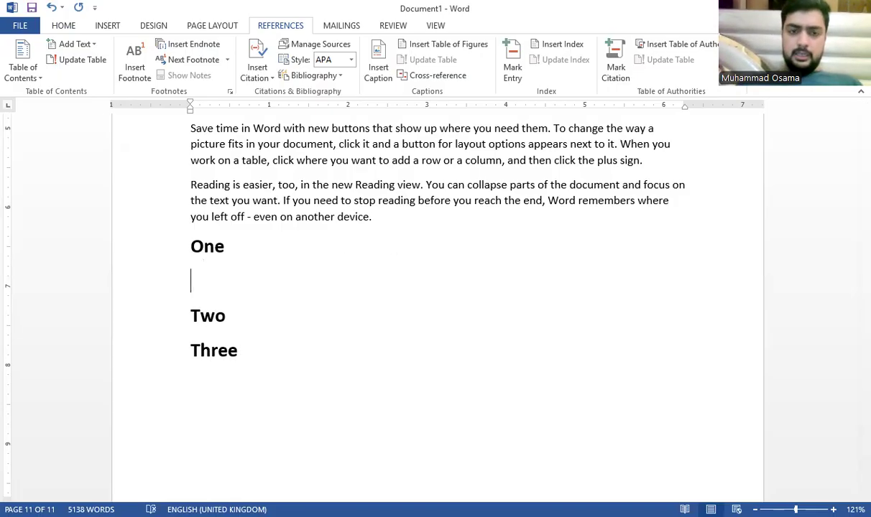
{"action": "type", "text": "SD"}
{"action": "key", "text": "BackSpace"}
{"action": "key", "text": "BackSpace"}
{"action": "type", "text": "Science"}
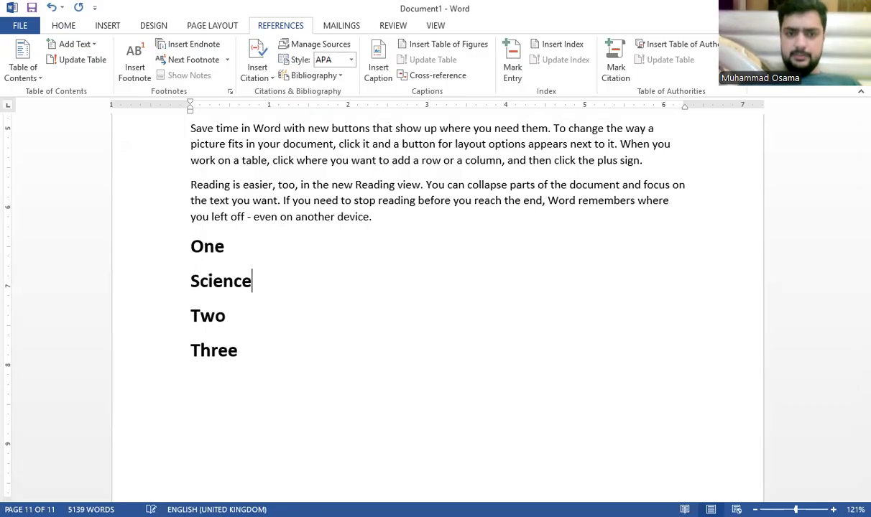
{"action": "key", "text": "Return"}
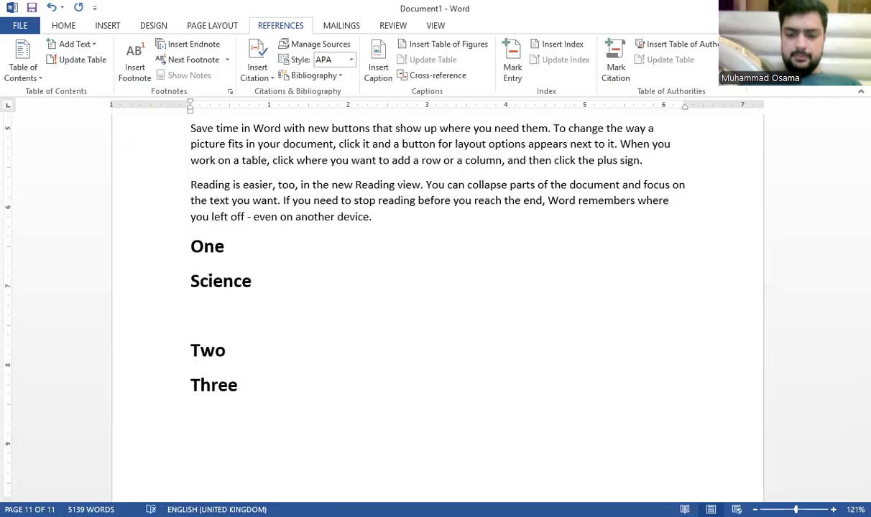
{"action": "type", "text": "Computer"}
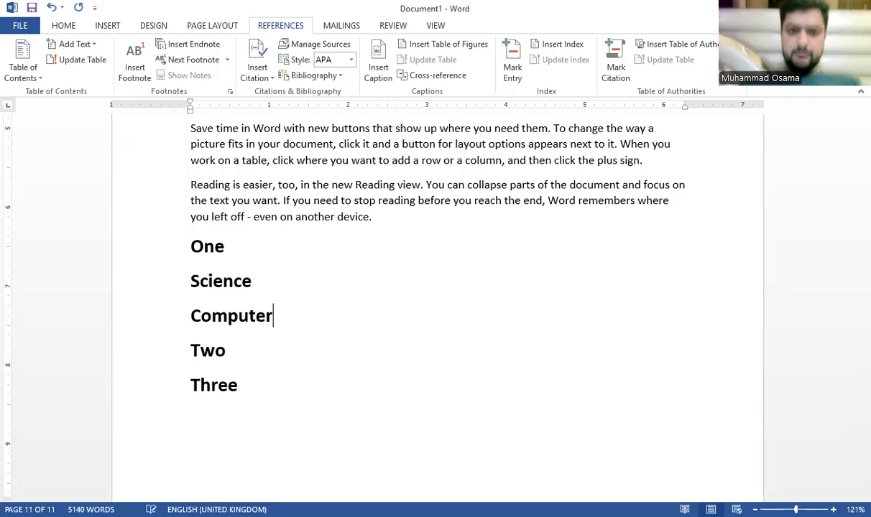
{"action": "key", "text": "Return"}
{"action": "type", "text": "Physic"}
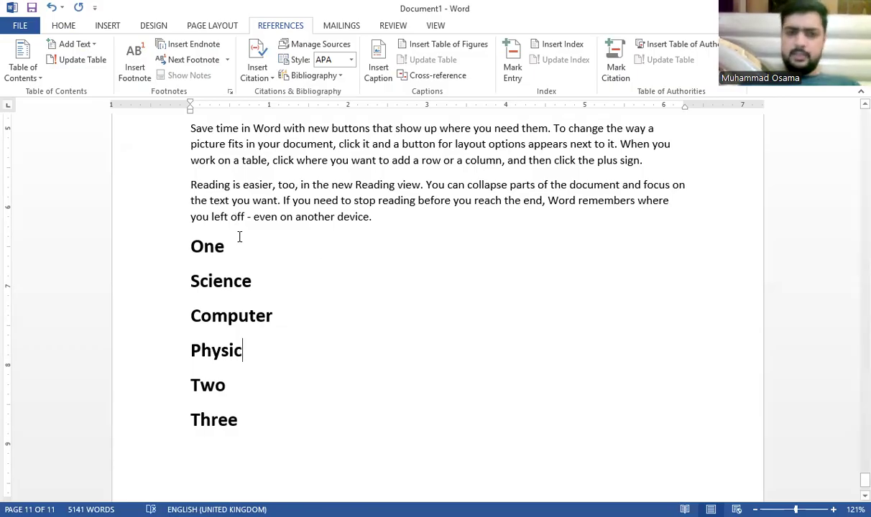
{"action": "left_click", "coordinate": [249, 284]}
Step: Check the heading formatting used on CHATPER 2 and CLASSES
{"action": "left_click", "coordinate": [63, 26]}
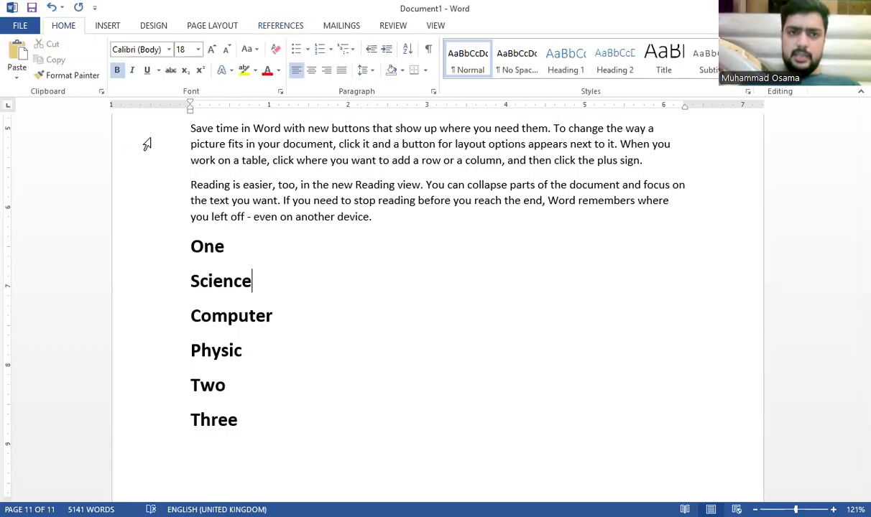
{"action": "scroll", "coordinate": [273, 259], "scroll_direction": "up", "scroll_amount": 5}
{"action": "scroll", "coordinate": [251, 215], "scroll_direction": "up", "scroll_amount": 5}
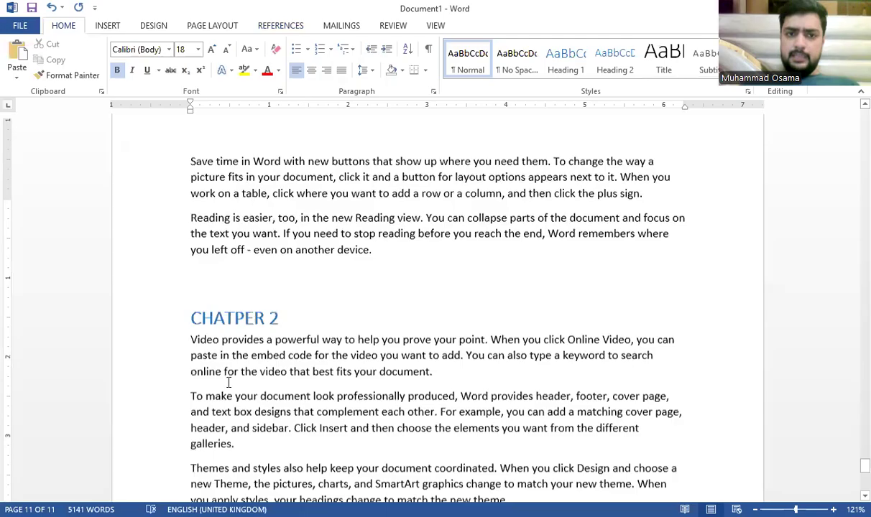
{"action": "left_click", "coordinate": [230, 383]}
{"action": "scroll", "coordinate": [244, 324], "scroll_direction": "up", "scroll_amount": 1}
{"action": "scroll", "coordinate": [249, 250], "scroll_direction": "up", "scroll_amount": 15}
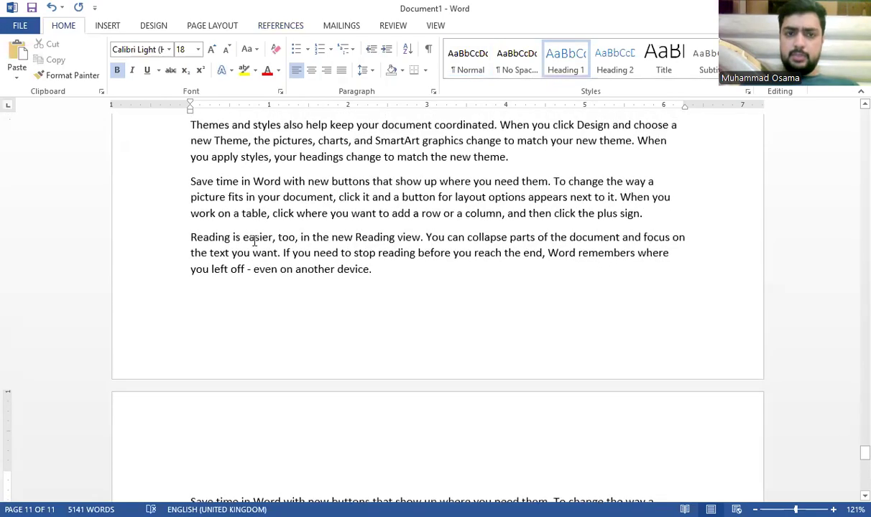
{"action": "left_click", "coordinate": [249, 168]}
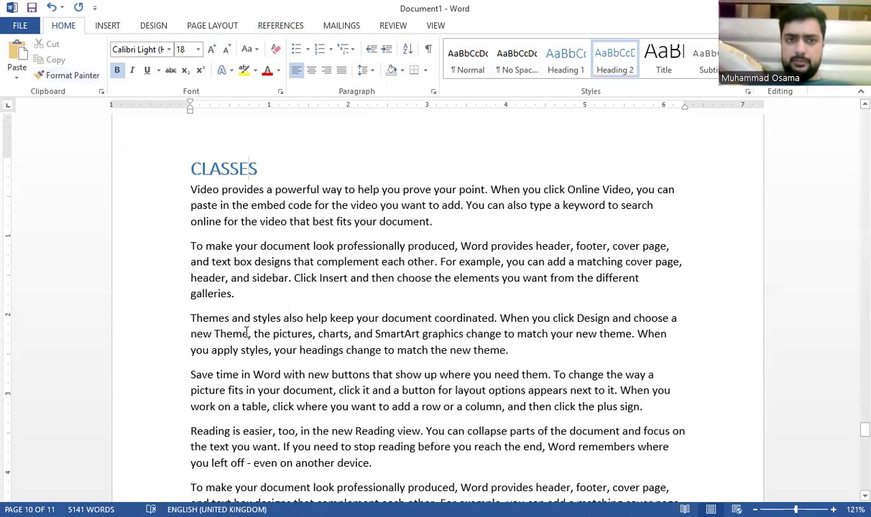
{"action": "scroll", "coordinate": [295, 246], "scroll_direction": "down", "scroll_amount": 10}
{"action": "scroll", "coordinate": [294, 247], "scroll_direction": "down", "scroll_amount": 5}
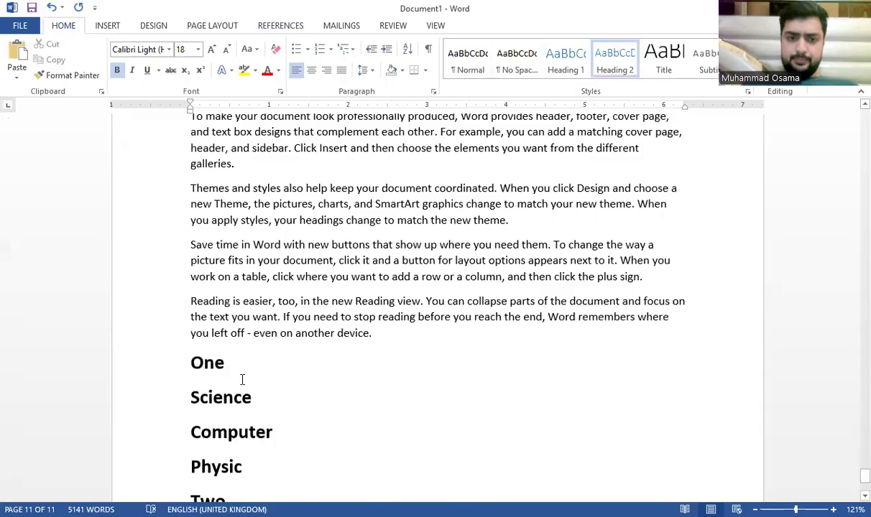
Step: Try copying the heading formatting onto One, Two and Three, then undo it
{"action": "left_click_drag", "start_coordinate": [191, 365], "coordinate": [192, 365]}
{"action": "scroll", "coordinate": [240, 327], "scroll_direction": "down", "scroll_amount": 4}
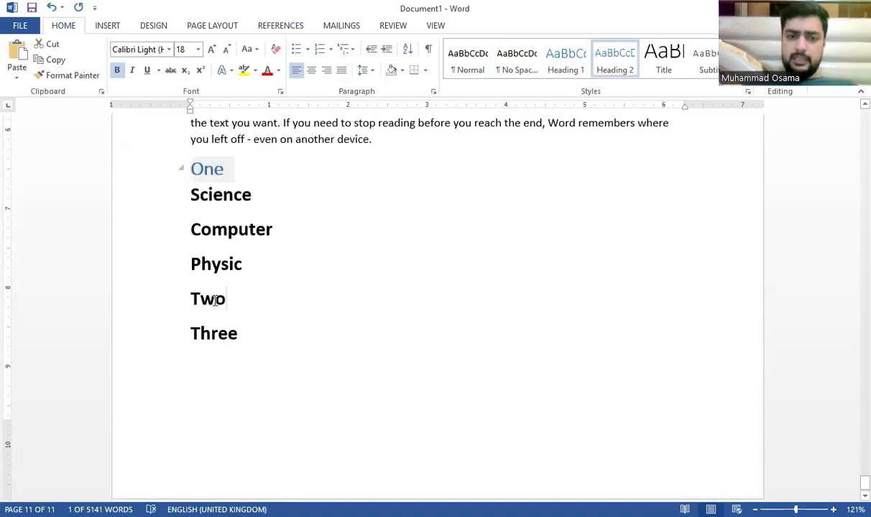
{"action": "left_click_drag", "start_coordinate": [218, 298], "coordinate": [215, 307]}
{"action": "left_click_drag", "start_coordinate": [254, 333], "coordinate": [190, 332]}
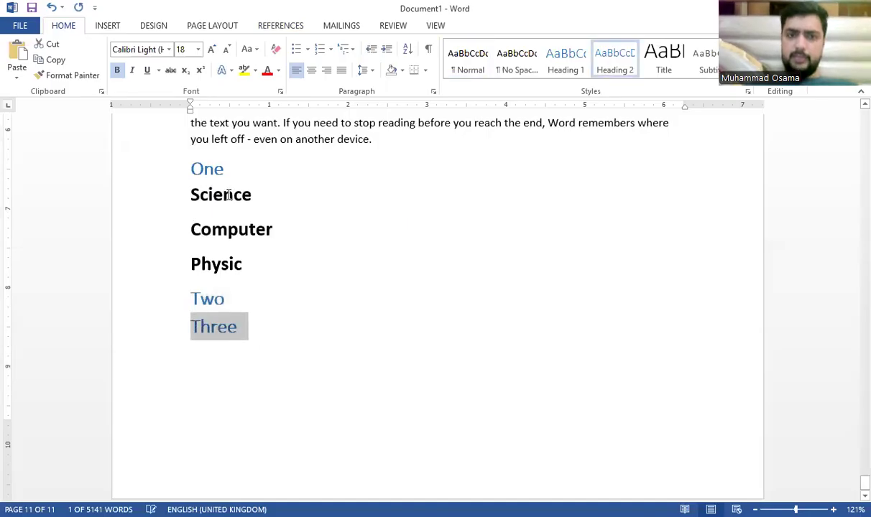
{"action": "left_click_drag", "start_coordinate": [265, 201], "coordinate": [165, 204]}
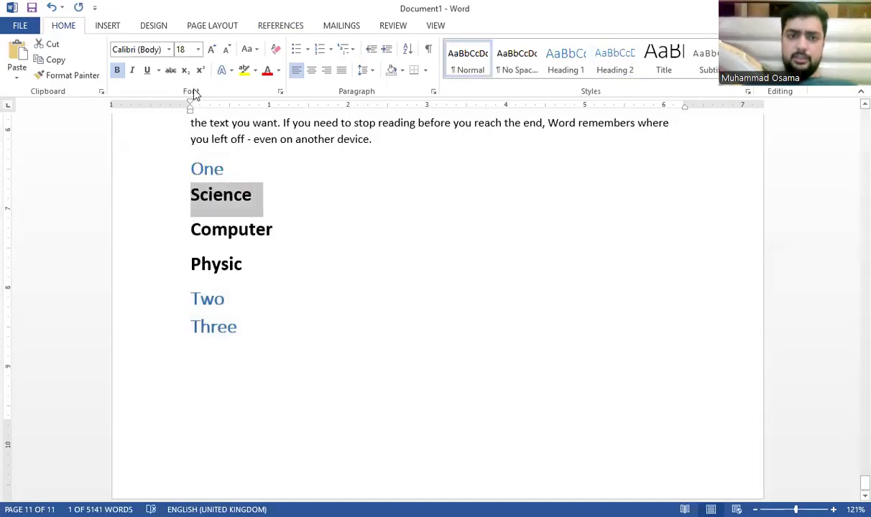
{"action": "left_click", "coordinate": [210, 165]}
{"action": "key", "text": "ctrl+z"}
{"action": "key", "text": "ctrl+z"}
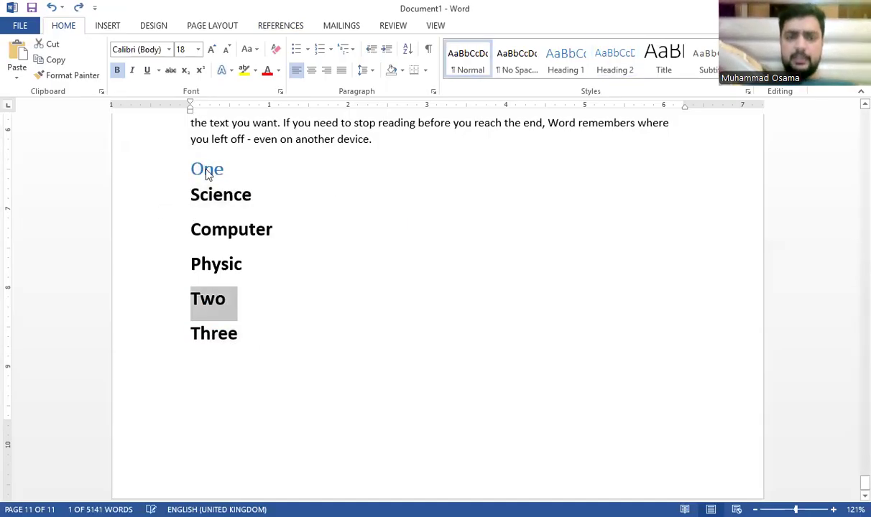
{"action": "key", "text": "ctrl+z"}
Step: Enlarge One, Two and Three to 20 pt with Grow Font
{"action": "left_click", "coordinate": [211, 49]}
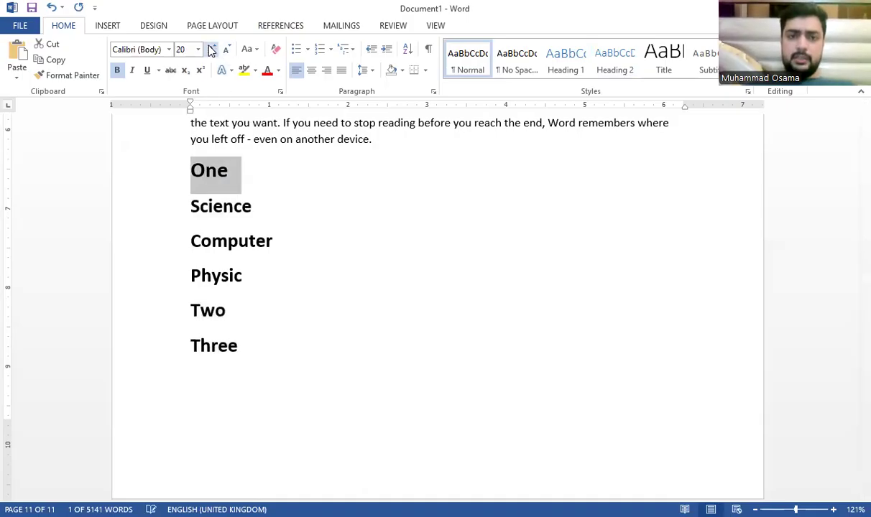
{"action": "left_click_drag", "start_coordinate": [228, 311], "coordinate": [177, 353]}
{"action": "left_click_drag", "start_coordinate": [265, 351], "coordinate": [189, 311]}
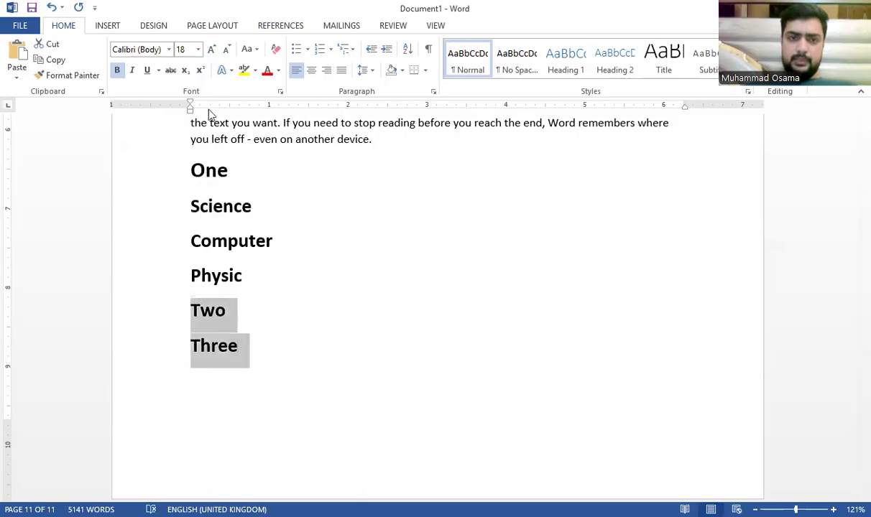
{"action": "left_click", "coordinate": [211, 49]}
Step: Shrink Science, Computer and Physic to 16 pt with Shrink Font
{"action": "left_click_drag", "start_coordinate": [269, 286], "coordinate": [177, 218]}
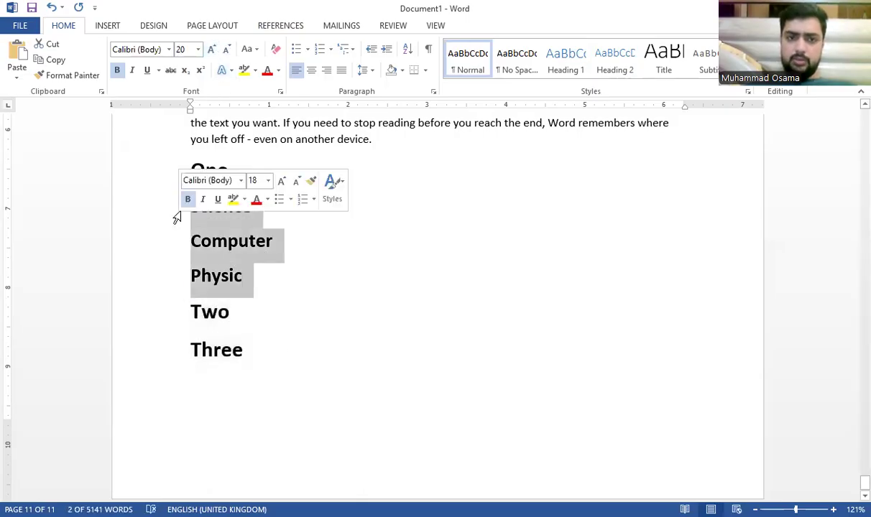
{"action": "left_click", "coordinate": [227, 49]}
{"action": "left_click", "coordinate": [265, 237]}
{"action": "left_click", "coordinate": [187, 172]}
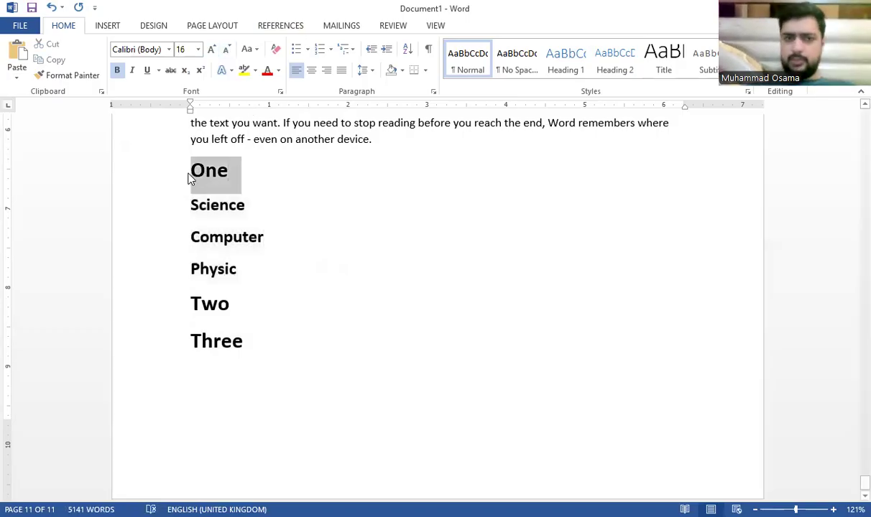
{"action": "left_click", "coordinate": [261, 29]}
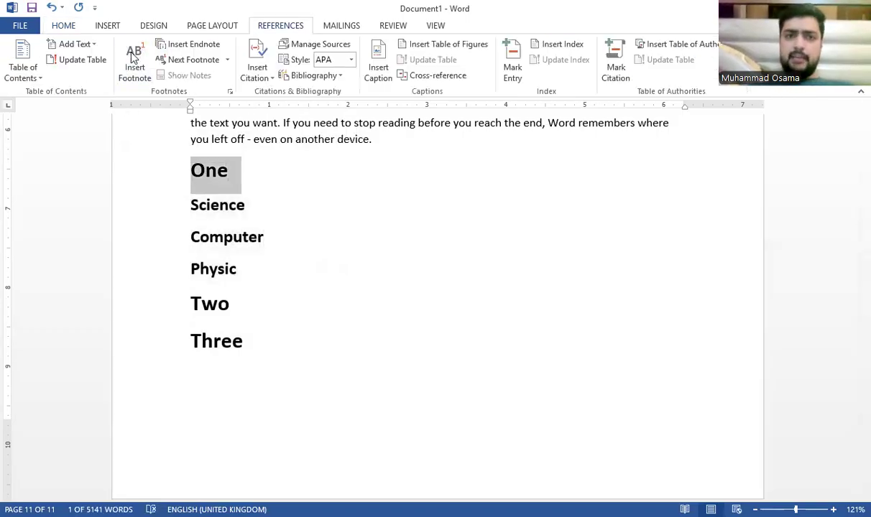
Step: Make One, Two and Three level-2 contents entries
{"action": "left_click", "coordinate": [81, 45]}
{"action": "left_click", "coordinate": [127, 91]}
{"action": "left_click", "coordinate": [179, 305]}
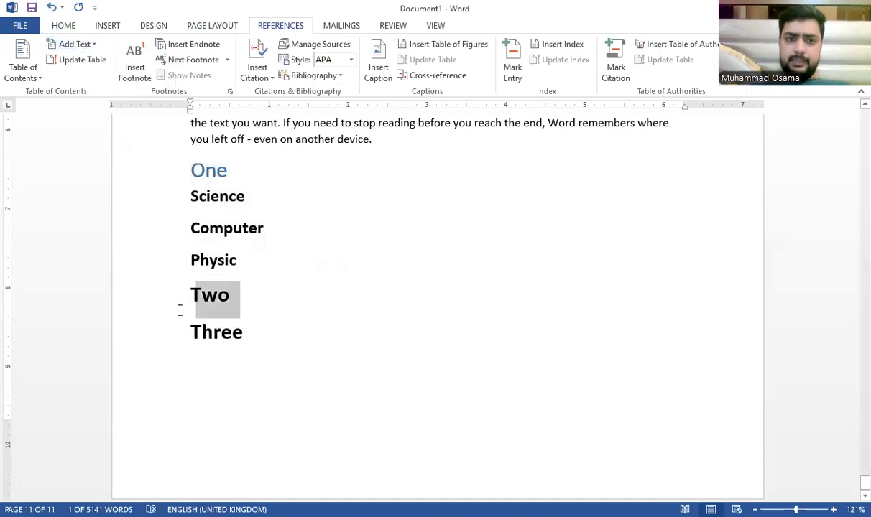
{"action": "left_click", "coordinate": [73, 45]}
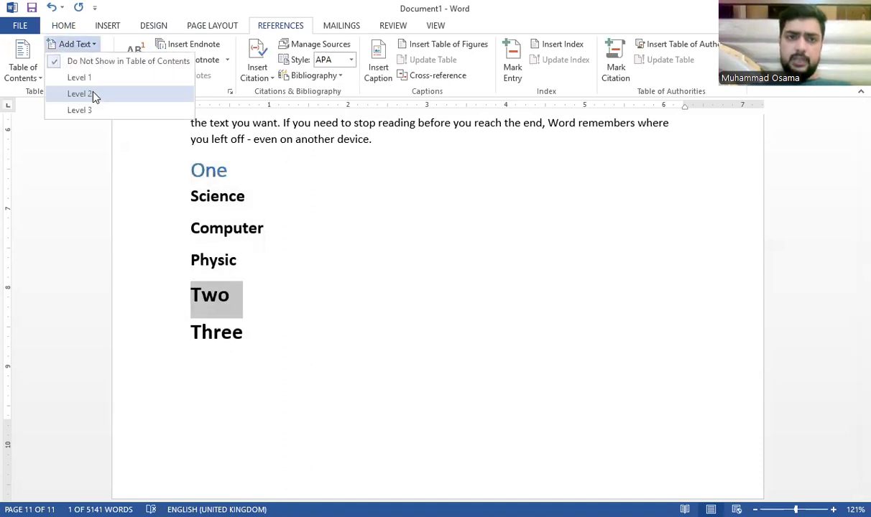
{"action": "left_click", "coordinate": [96, 94]}
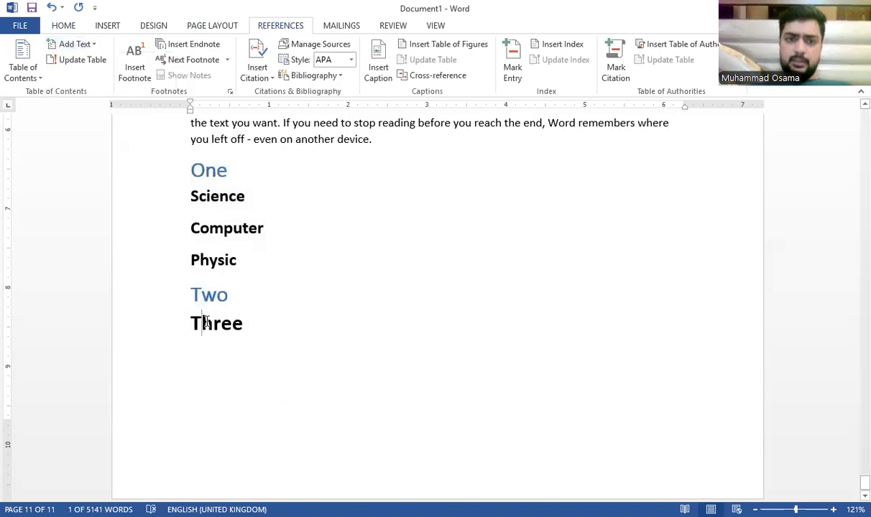
{"action": "left_click", "coordinate": [79, 45]}
{"action": "left_click", "coordinate": [104, 91]}
Step: Make Science, Computer and Physic level-3 contents entries
{"action": "left_click", "coordinate": [228, 196]}
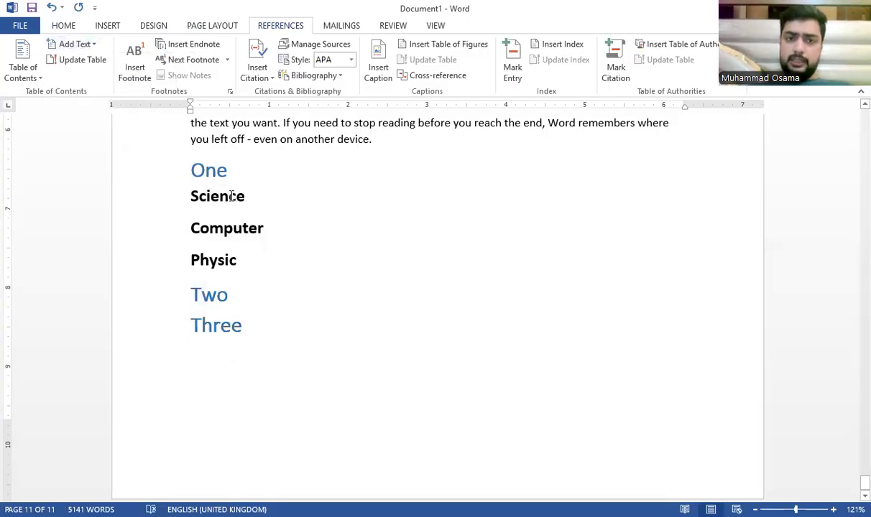
{"action": "left_click", "coordinate": [79, 44]}
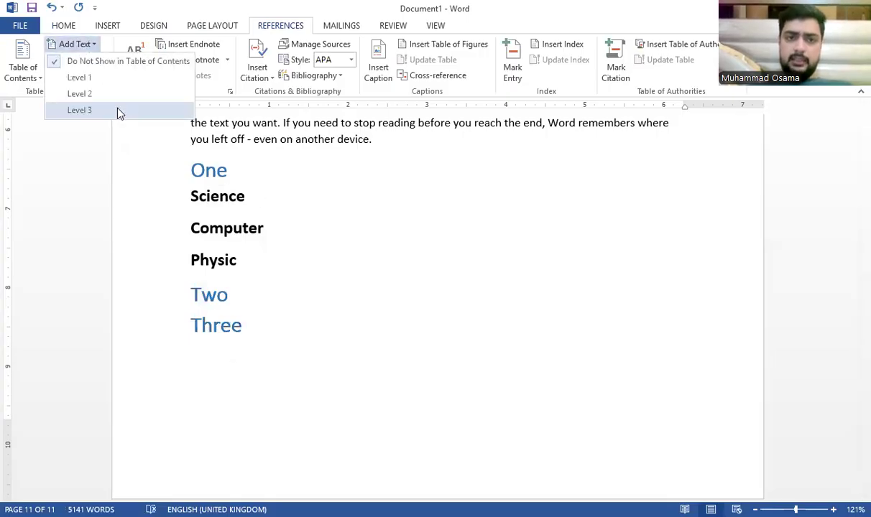
{"action": "left_click", "coordinate": [115, 111]}
{"action": "left_click", "coordinate": [76, 45]}
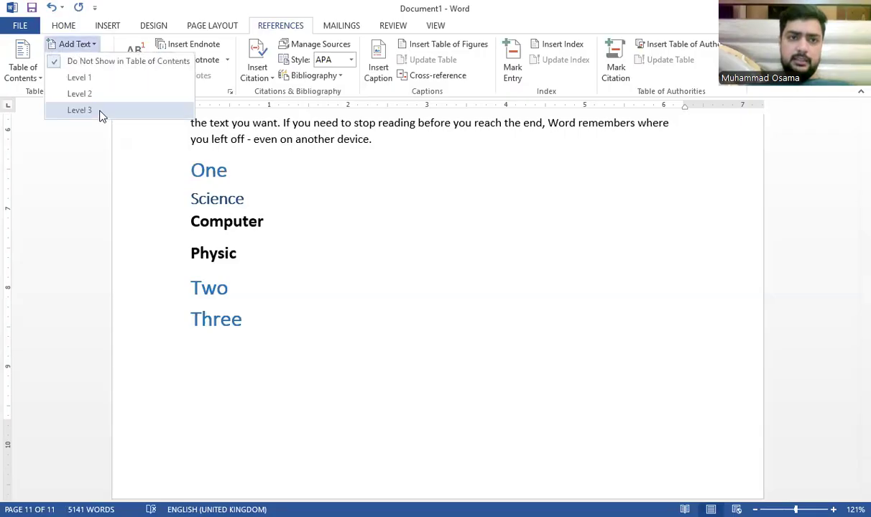
{"action": "left_click", "coordinate": [100, 111]}
{"action": "key", "text": "Down"}
{"action": "left_click", "coordinate": [84, 45]}
{"action": "left_click", "coordinate": [101, 112]}
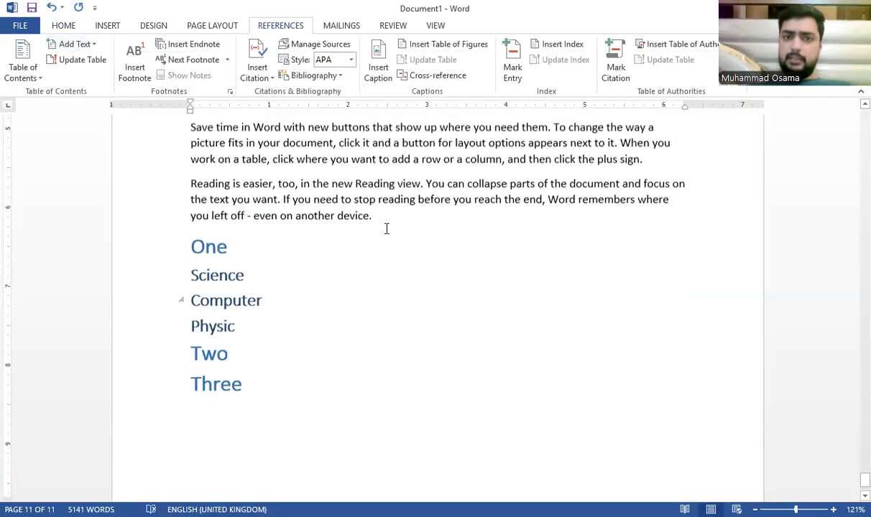
{"action": "left_click_drag", "start_coordinate": [285, 134], "coordinate": [188, 484]}
{"action": "key", "text": "ctrl+c"}
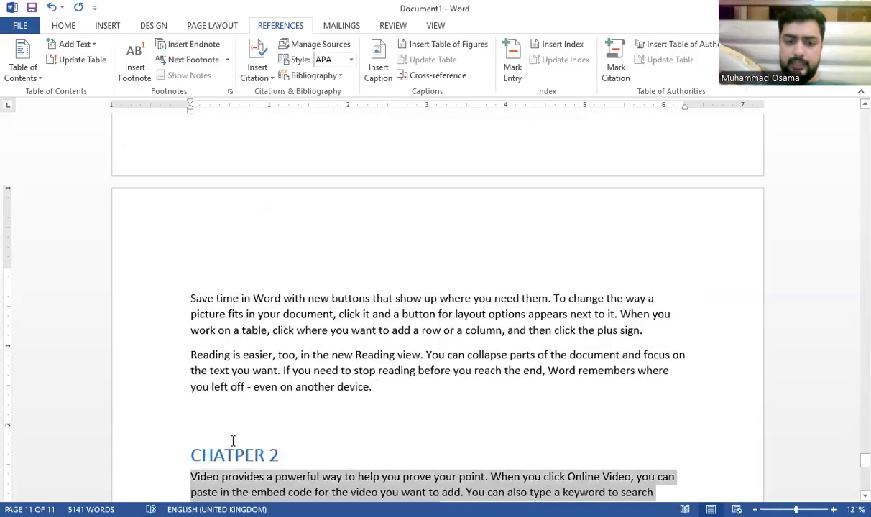
Step: Paste the copied sample paragraphs on new lines under the One, Science and Computer headings
{"action": "scroll", "coordinate": [234, 444], "scroll_direction": "down", "scroll_amount": 10}
{"action": "left_click", "coordinate": [253, 248]}
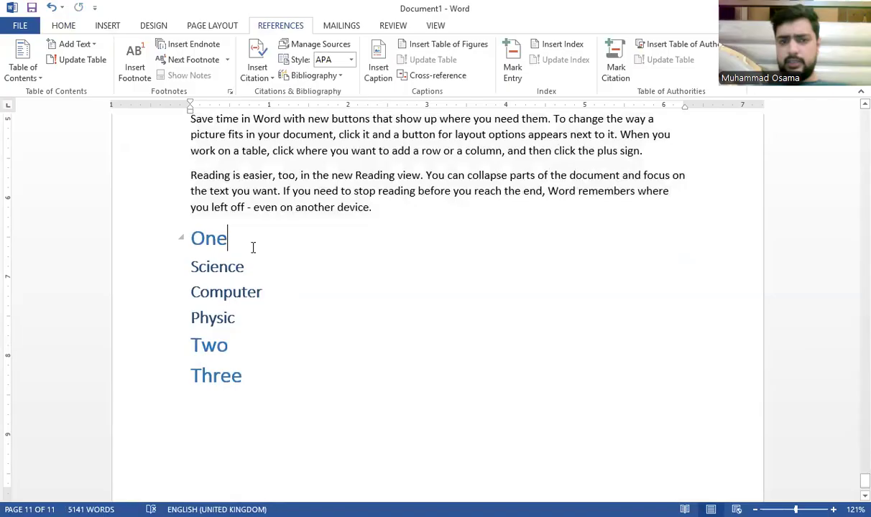
{"action": "key", "text": "Return"}
{"action": "key", "text": "ctrl+v"}
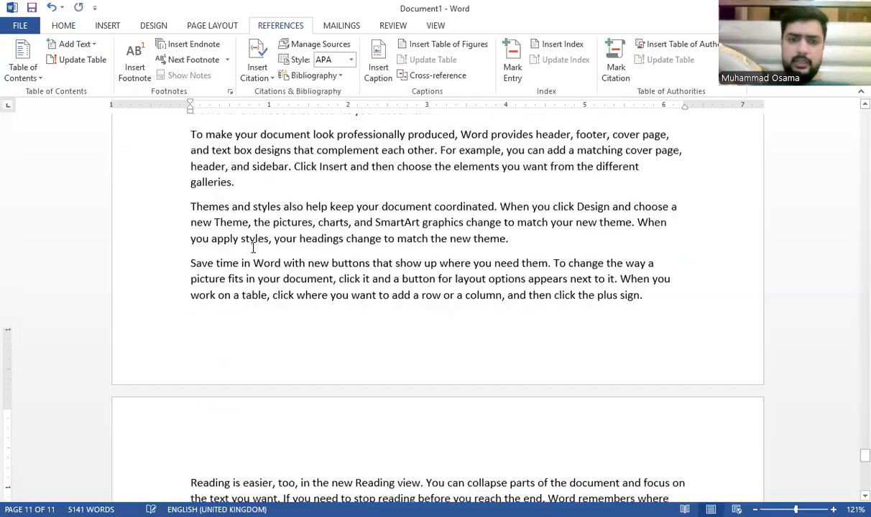
{"action": "left_click", "coordinate": [281, 237]}
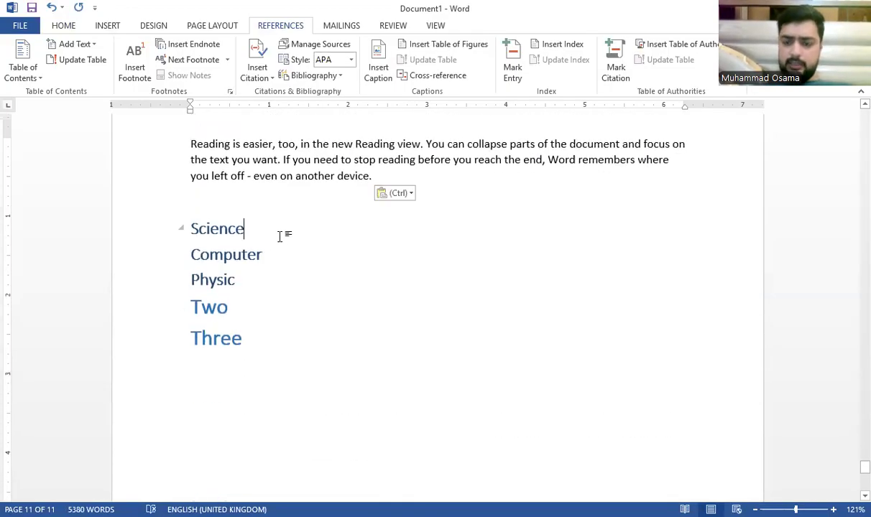
{"action": "key", "text": "Return"}
{"action": "key", "text": "ctrl+v"}
{"action": "scroll", "coordinate": [317, 279], "scroll_direction": "down", "scroll_amount": 5}
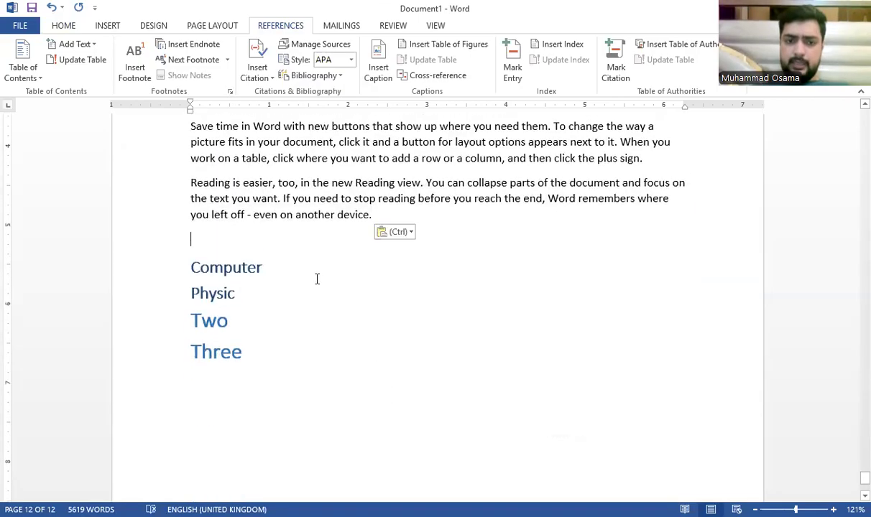
{"action": "key", "text": "Return"}
{"action": "key", "text": "ctrl+v"}
Step: Paste the sample paragraphs under Physic, Two and Three, bringing the document to 15 pages
{"action": "scroll", "coordinate": [315, 301], "scroll_direction": "down", "scroll_amount": 3}
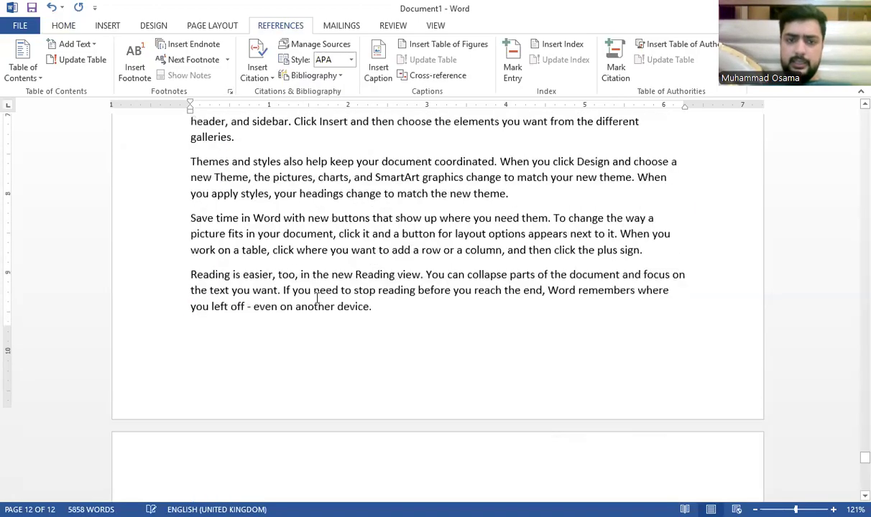
{"action": "scroll", "coordinate": [303, 392], "scroll_direction": "down", "scroll_amount": 5}
{"action": "left_click", "coordinate": [288, 236]}
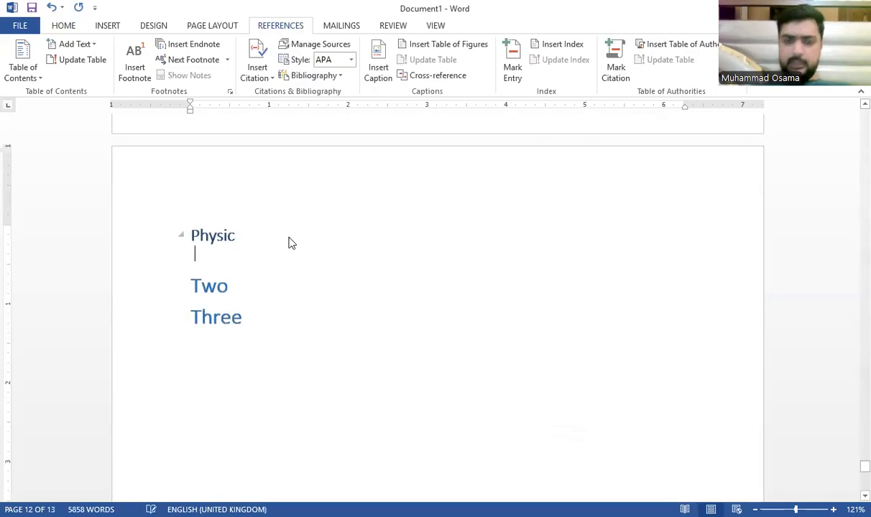
{"action": "key", "text": "ctrl+v"}
{"action": "scroll", "coordinate": [289, 244], "scroll_direction": "down", "scroll_amount": 3}
{"action": "left_click", "coordinate": [261, 305]}
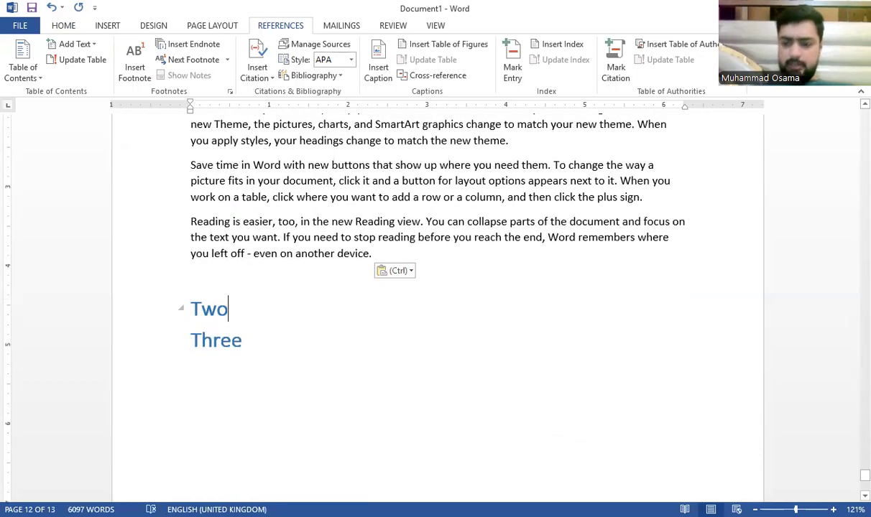
{"action": "key", "text": "Return"}
{"action": "key", "text": "ctrl+v"}
{"action": "key", "text": "ctrl+v"}
{"action": "scroll", "coordinate": [264, 307], "scroll_direction": "down", "scroll_amount": 4}
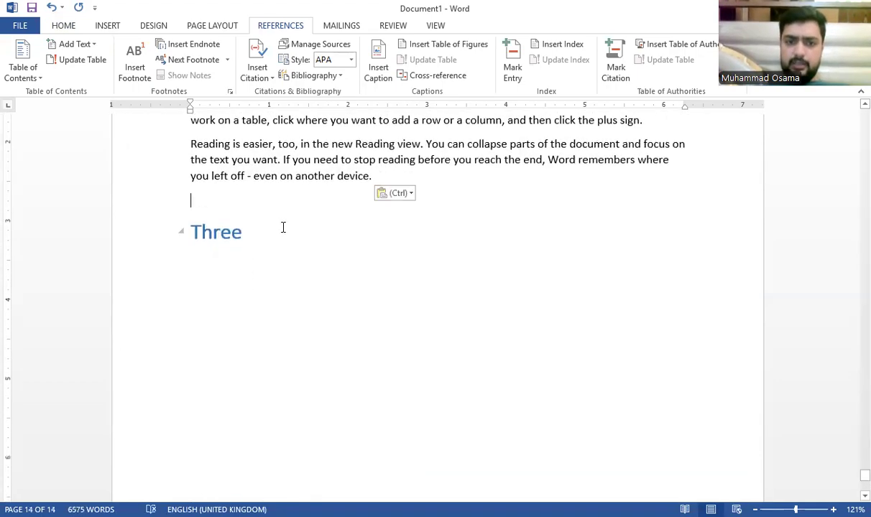
{"action": "key", "text": "Return"}
{"action": "key", "text": "ctrl+v"}
{"action": "key", "text": "ctrl+v"}
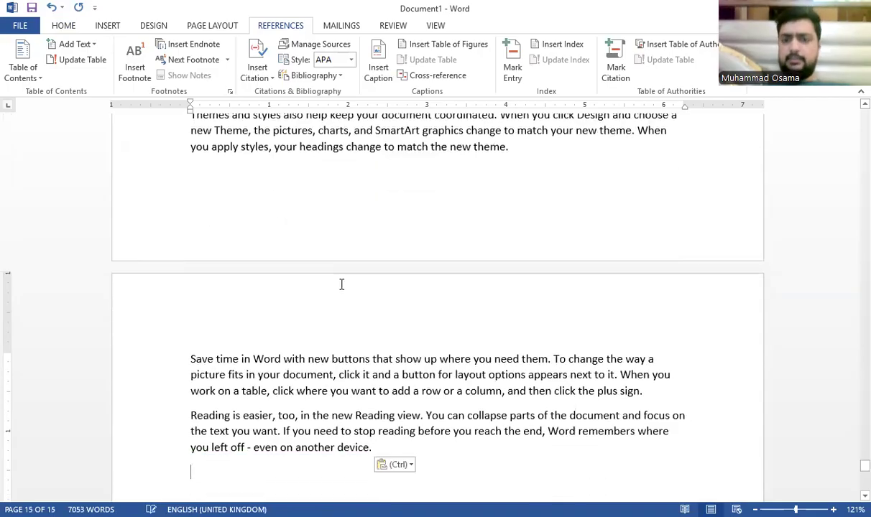
Step: Return to the top of the 15-page document
{"action": "scroll", "coordinate": [347, 294], "scroll_direction": "up", "scroll_amount": 20}
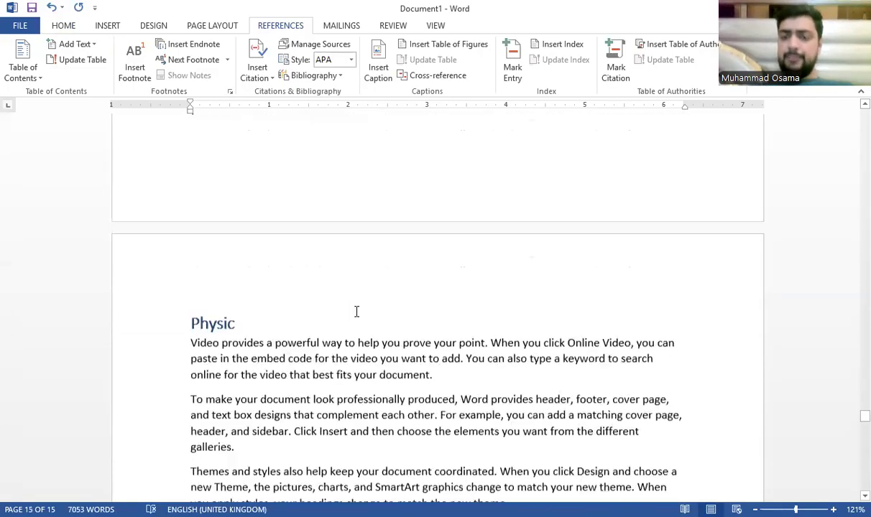
{"action": "scroll", "coordinate": [356, 311], "scroll_direction": "up", "scroll_amount": 15}
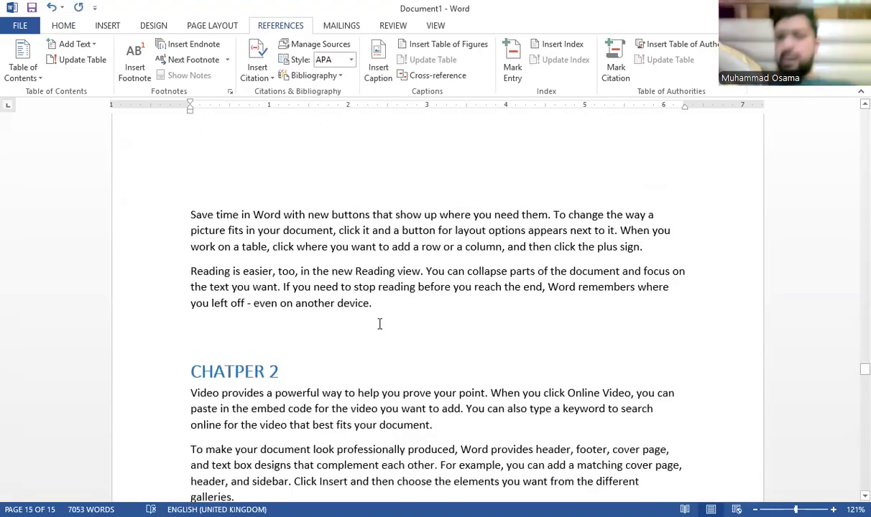
{"action": "scroll", "coordinate": [374, 327], "scroll_direction": "up", "scroll_amount": 12}
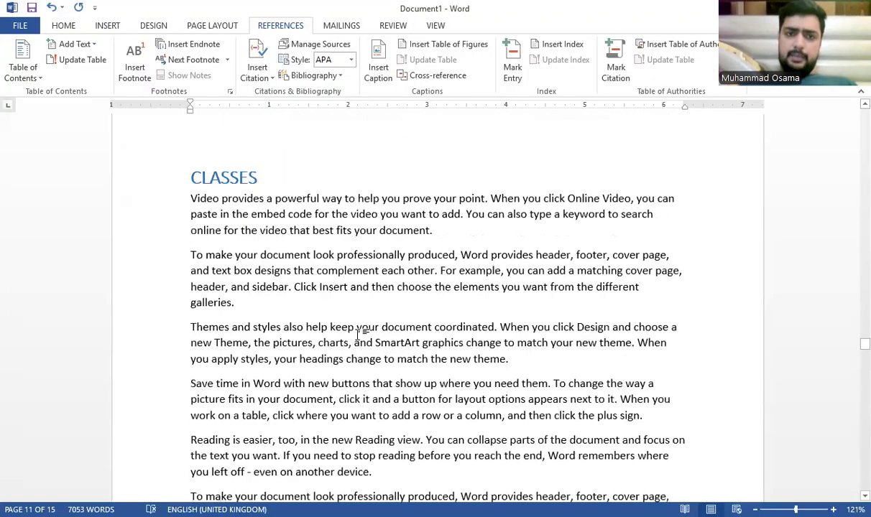
{"action": "scroll", "coordinate": [358, 333], "scroll_direction": "up", "scroll_amount": 10}
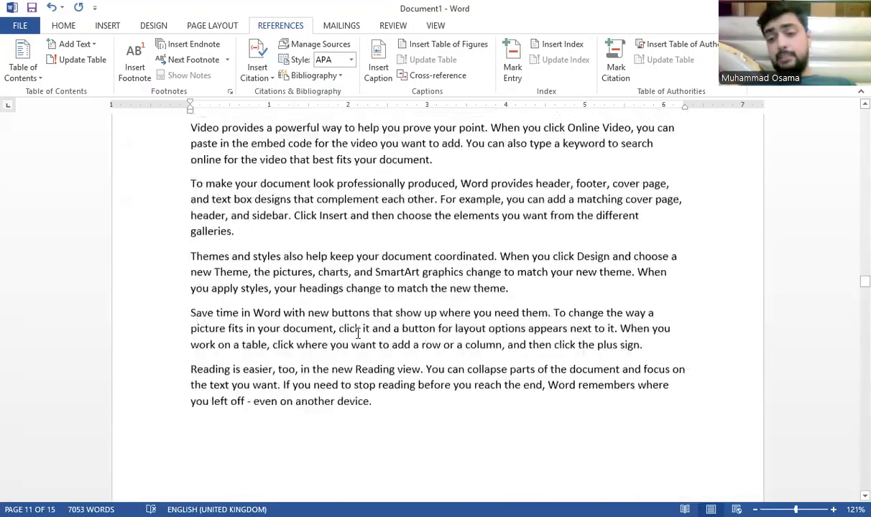
{"action": "scroll", "coordinate": [357, 333], "scroll_direction": "up", "scroll_amount": 10}
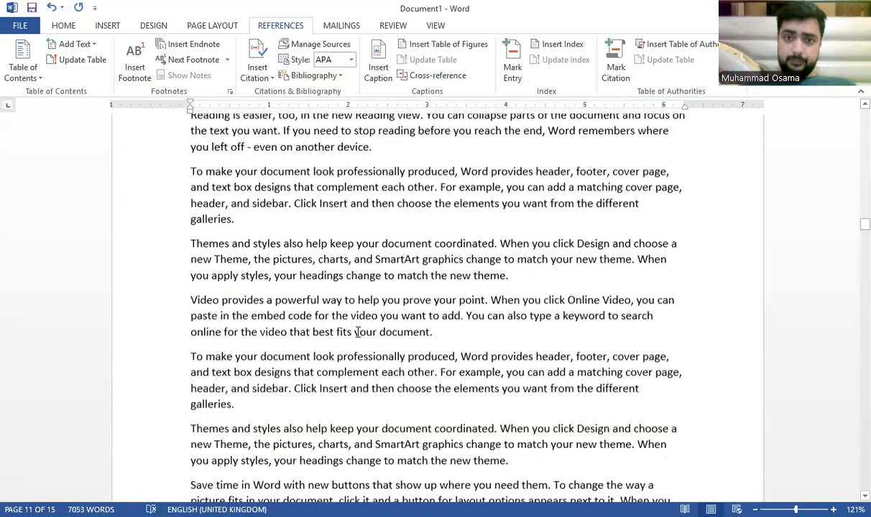
{"action": "scroll", "coordinate": [358, 333], "scroll_direction": "up", "scroll_amount": 2}
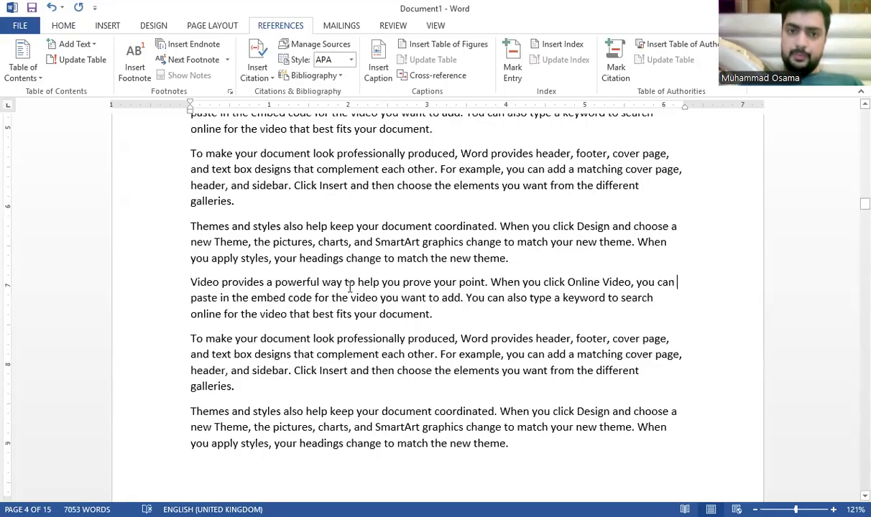
{"action": "key", "text": "Page_Down"}
{"action": "key", "text": "ctrl+Home"}
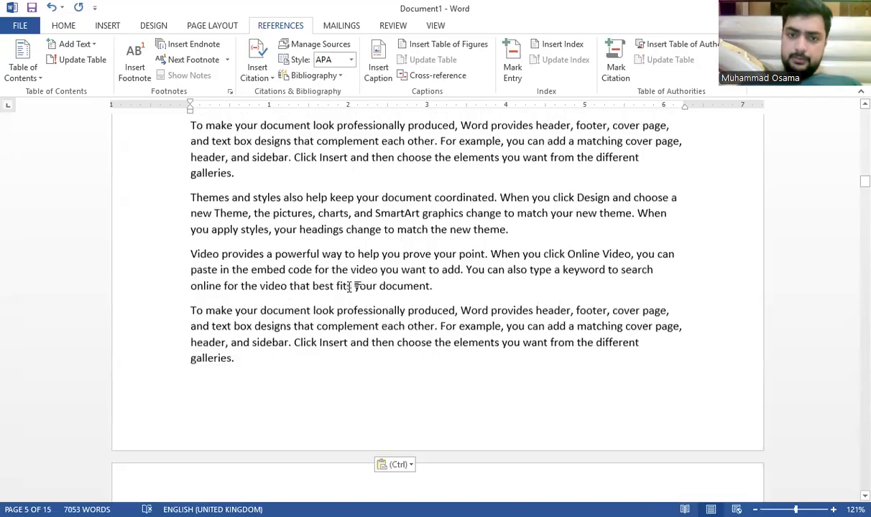
Step: Insert Automatic Table 1 under TABLE CONTENTS, listing MICROSOFT OFFICE through Three with page numbers
{"action": "left_click", "coordinate": [377, 266]}
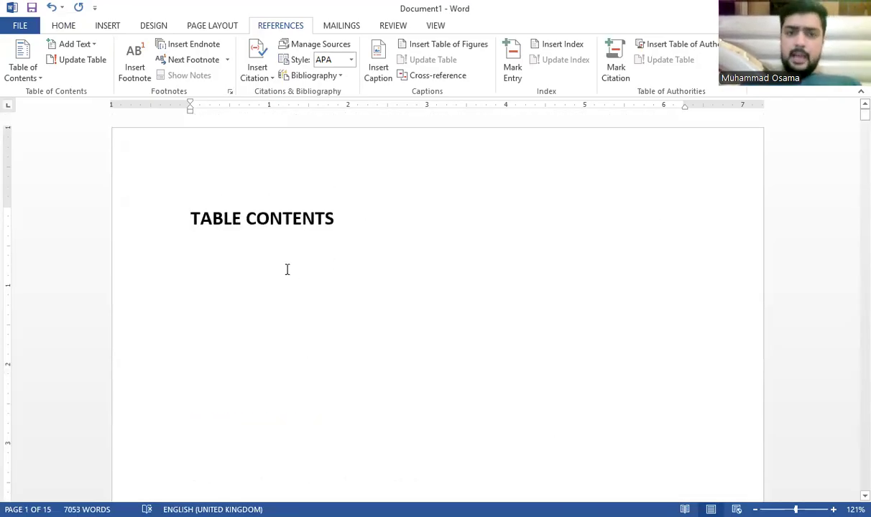
{"action": "left_click", "coordinate": [197, 253]}
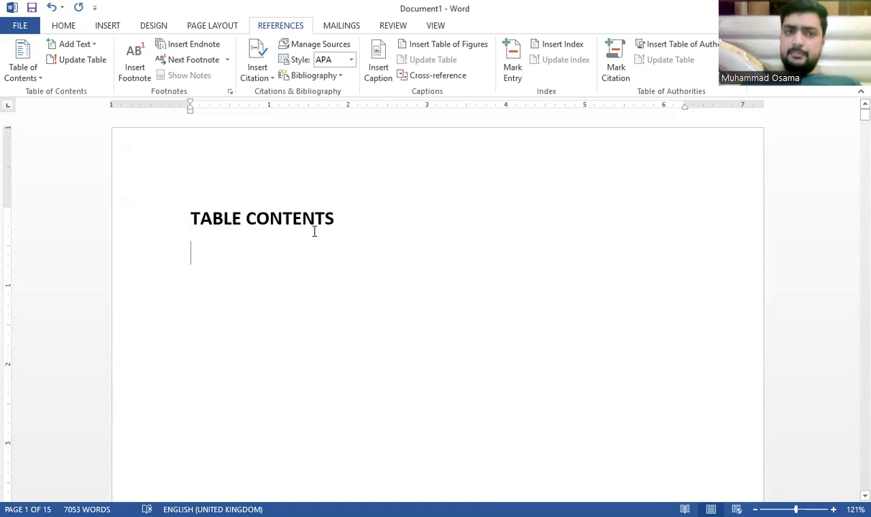
{"action": "left_click", "coordinate": [32, 65]}
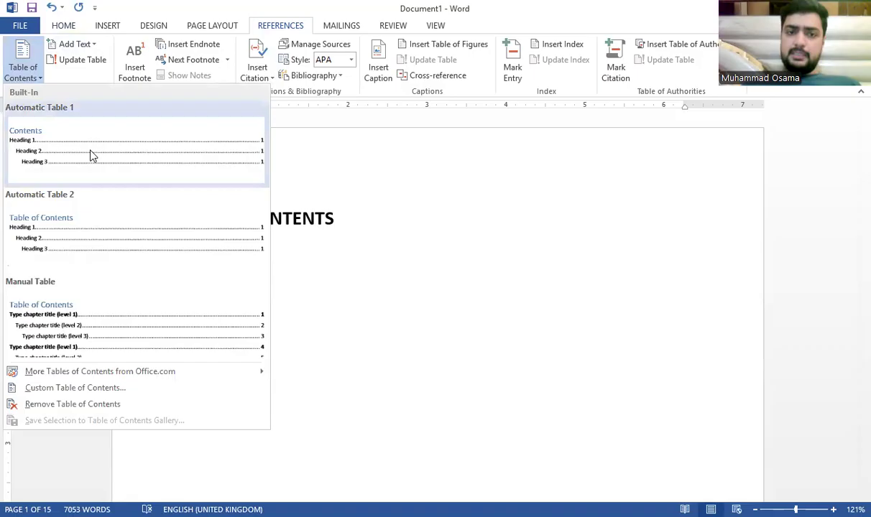
{"action": "left_click", "coordinate": [132, 158]}
{"action": "scroll", "coordinate": [472, 272], "scroll_direction": "up", "scroll_amount": 4}
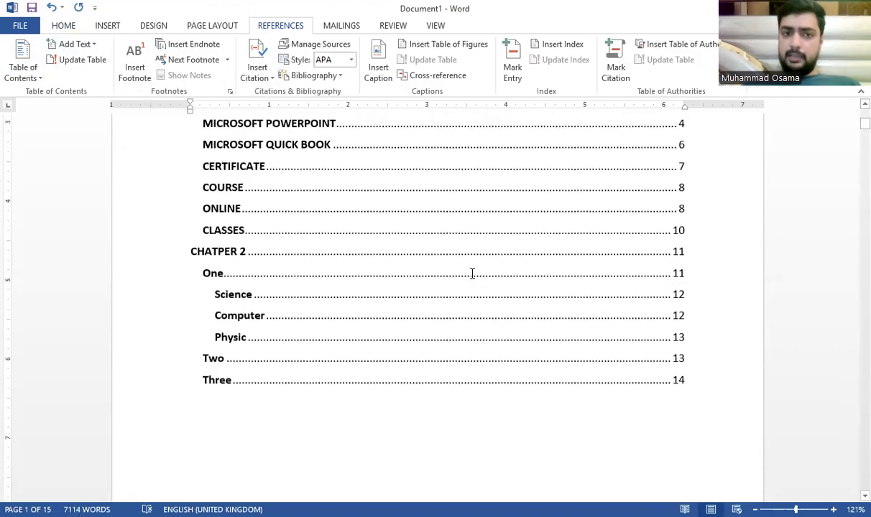
{"action": "scroll", "coordinate": [473, 273], "scroll_direction": "up", "scroll_amount": 4}
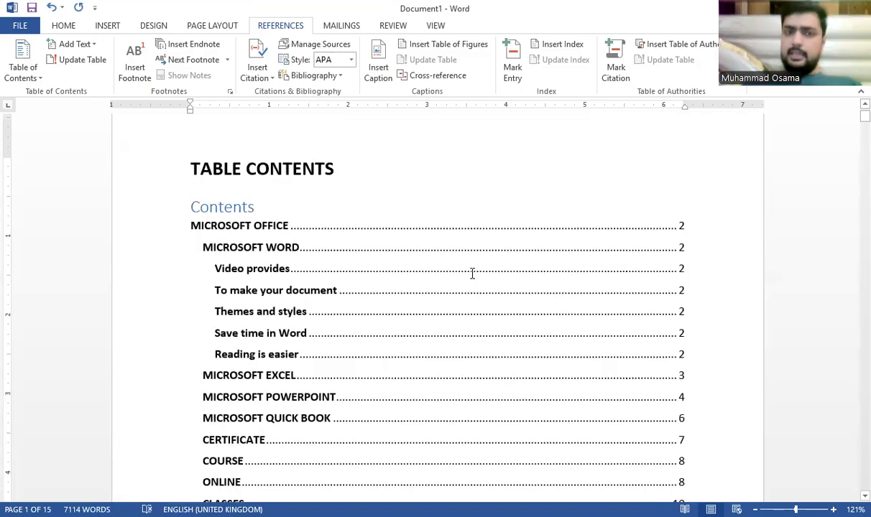
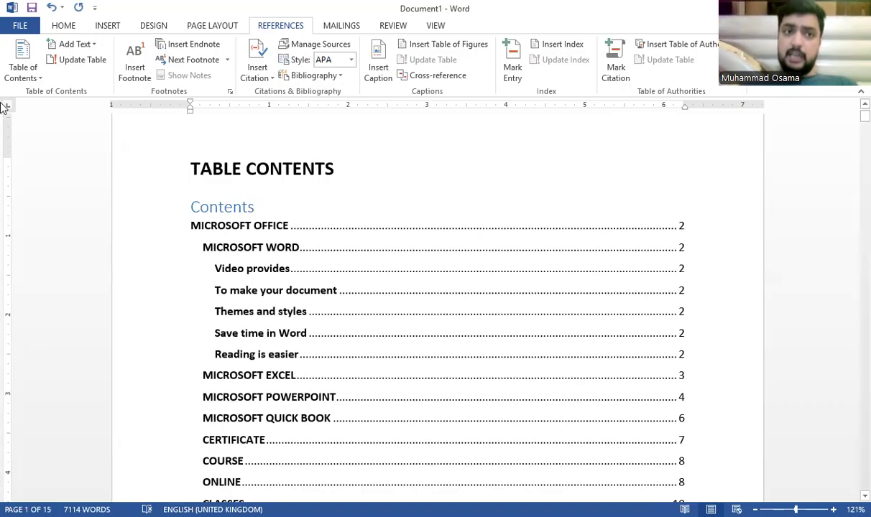
Step: Undo the old contents, try and discard the Manual Table, then insert Automatic Table 2
{"action": "key", "text": "ctrl+z"}
{"action": "left_click", "coordinate": [10, 74]}
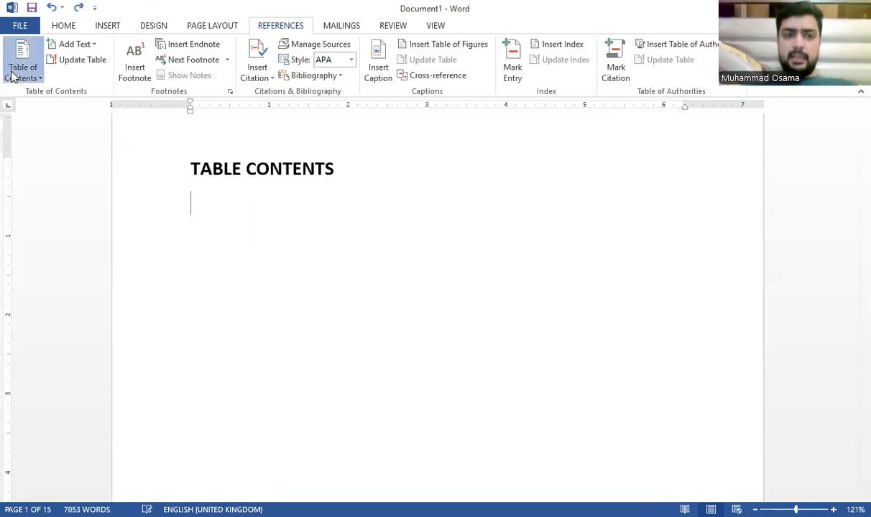
{"action": "left_click", "coordinate": [102, 343]}
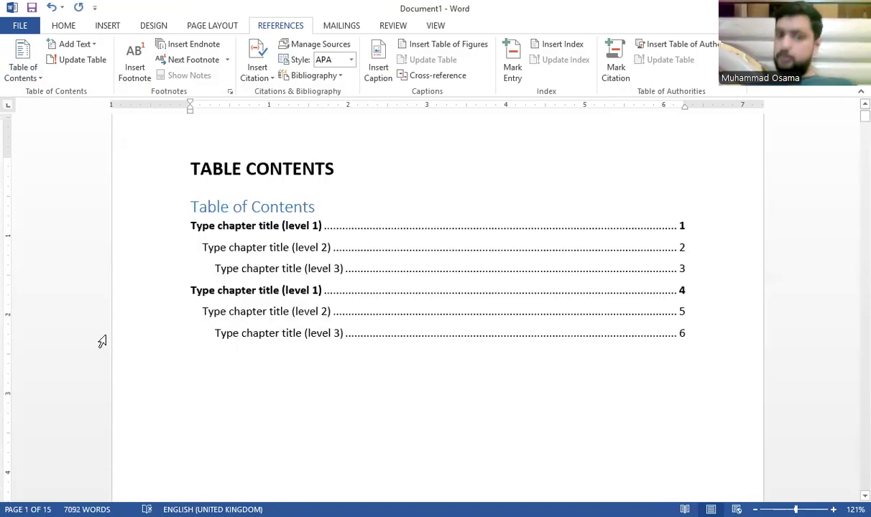
{"action": "key", "text": "ctrl+z"}
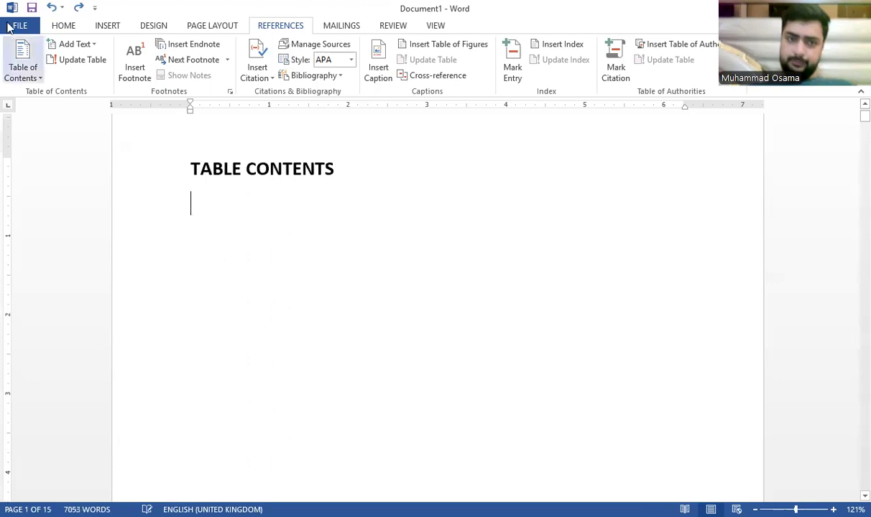
{"action": "left_click", "coordinate": [17, 59]}
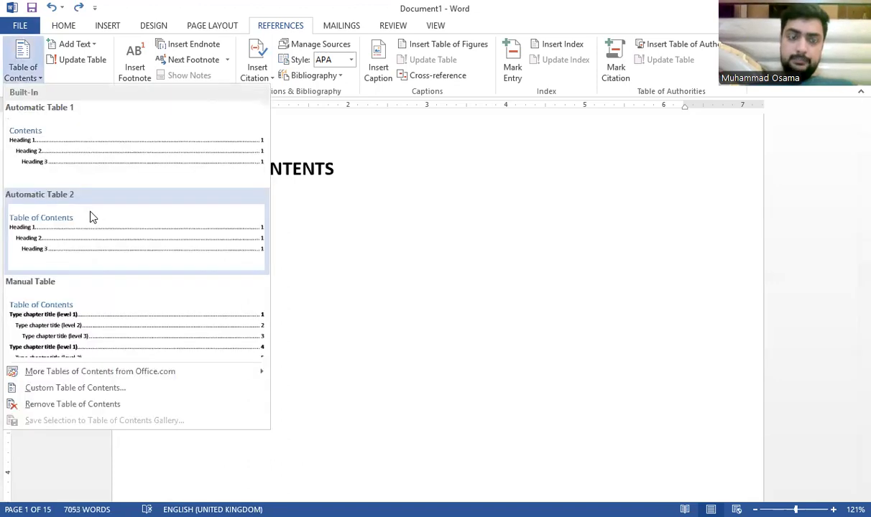
{"action": "left_click", "coordinate": [87, 204]}
{"action": "scroll", "coordinate": [183, 190], "scroll_direction": "up", "scroll_amount": 10}
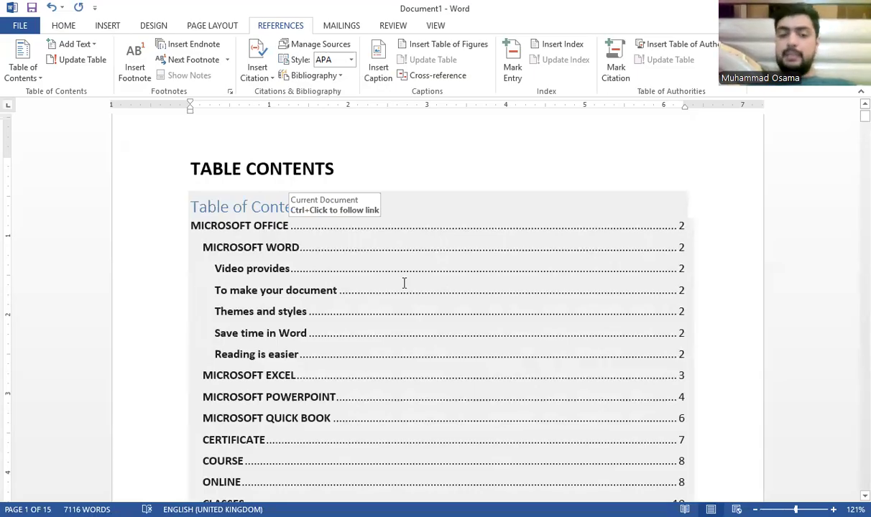
{"action": "scroll", "coordinate": [404, 283], "scroll_direction": "down", "scroll_amount": 3}
{"action": "scroll", "coordinate": [324, 360], "scroll_direction": "down", "scroll_amount": 1}
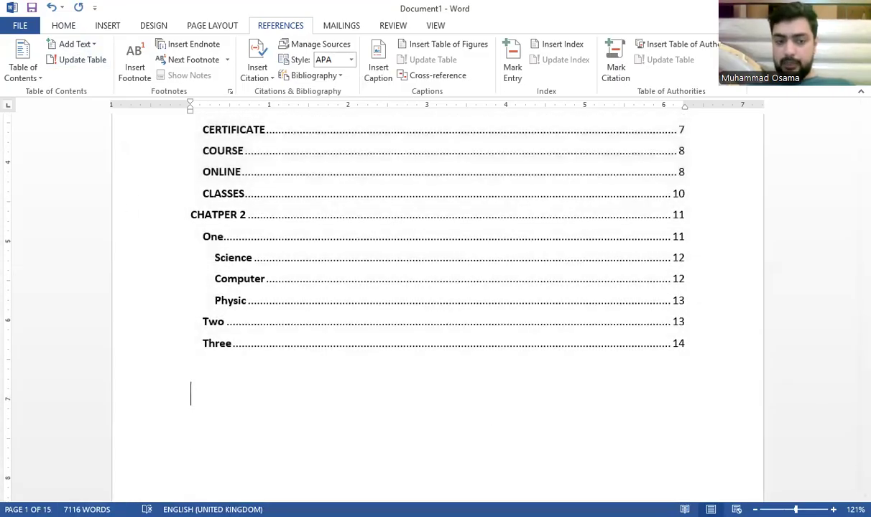
{"action": "left_click", "coordinate": [28, 510]}
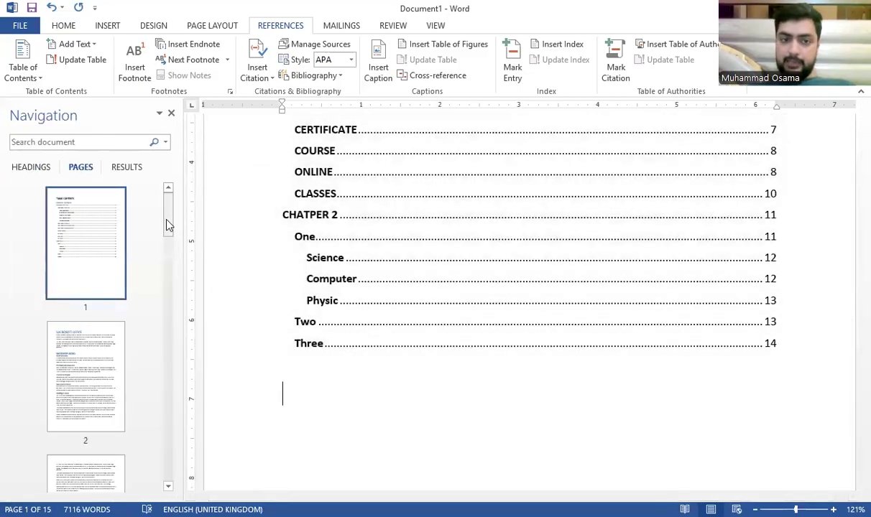
{"action": "left_click_drag", "start_coordinate": [167, 226], "coordinate": [168, 460]}
{"action": "left_click", "coordinate": [85, 403]}
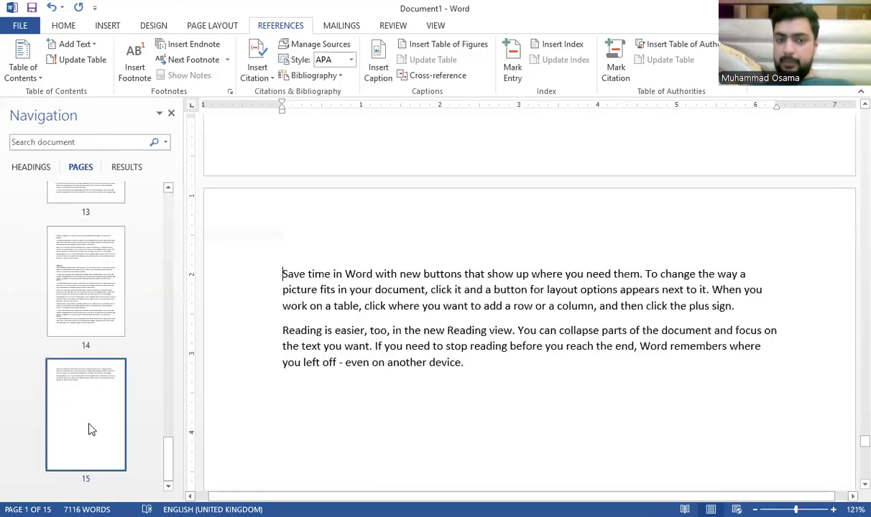
{"action": "scroll", "coordinate": [87, 431], "scroll_direction": "up", "scroll_amount": 3}
{"action": "scroll", "coordinate": [89, 446], "scroll_direction": "down", "scroll_amount": 3}
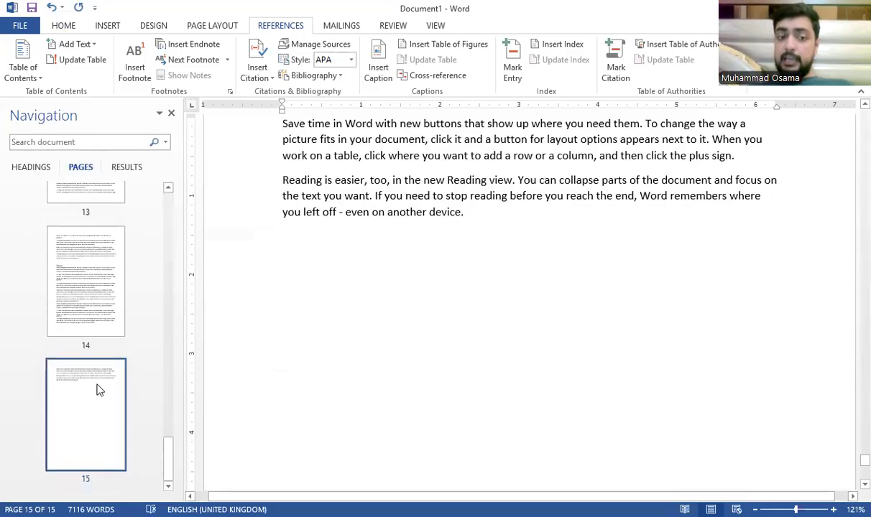
{"action": "left_click", "coordinate": [97, 332]}
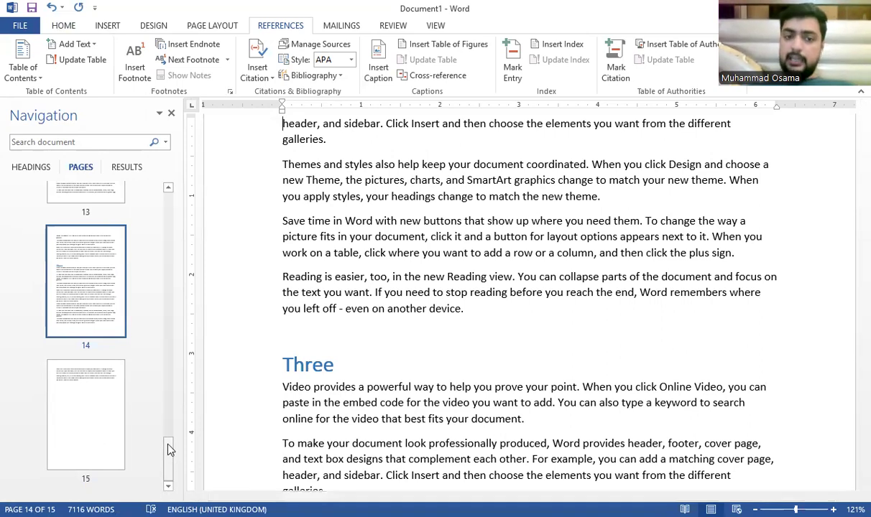
{"action": "scroll", "coordinate": [109, 237], "scroll_direction": "up", "scroll_amount": 10}
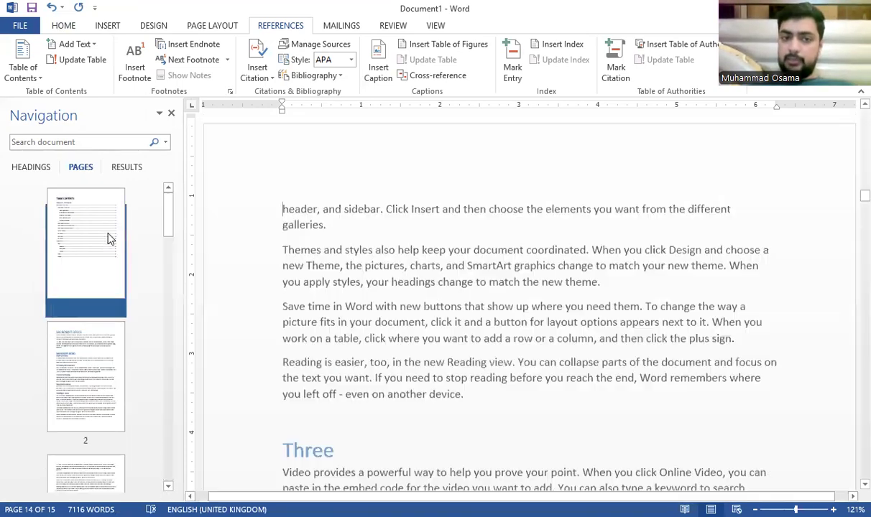
{"action": "left_click", "coordinate": [108, 237]}
{"action": "scroll", "coordinate": [420, 361], "scroll_direction": "down", "scroll_amount": 3}
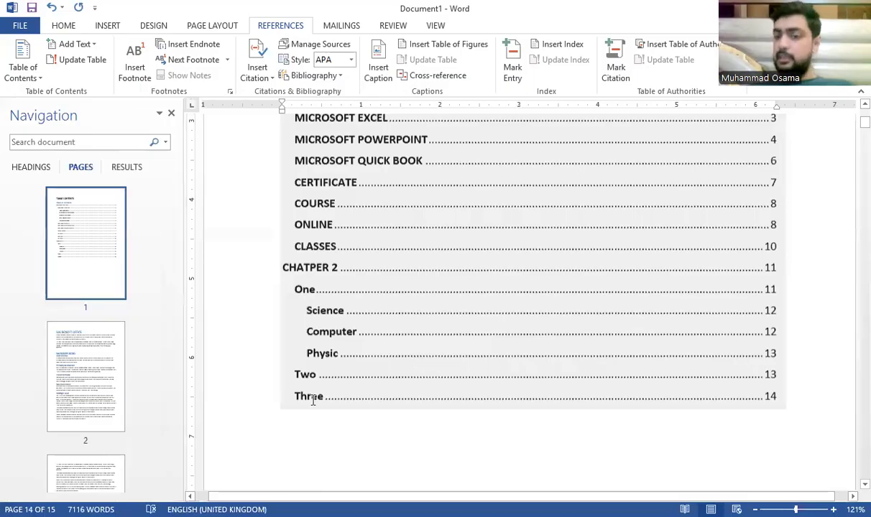
{"action": "scroll", "coordinate": [313, 397], "scroll_direction": "down", "scroll_amount": 1}
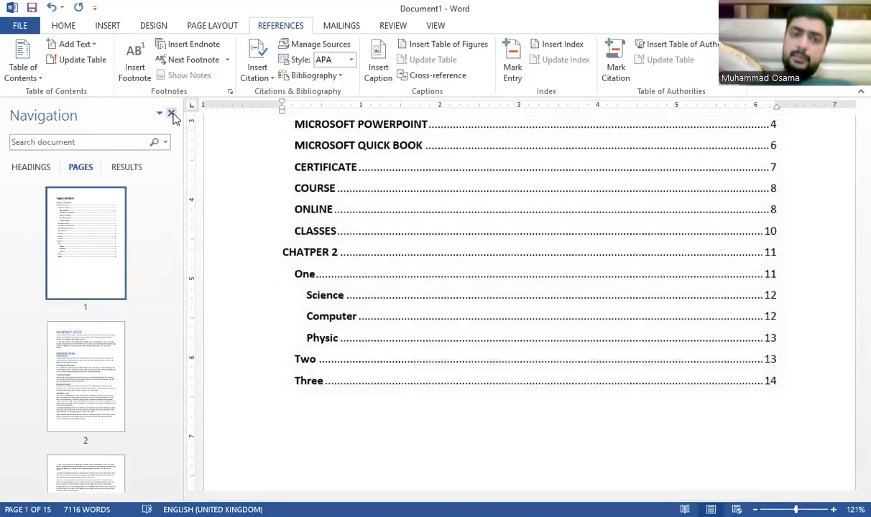
{"action": "left_click", "coordinate": [171, 113]}
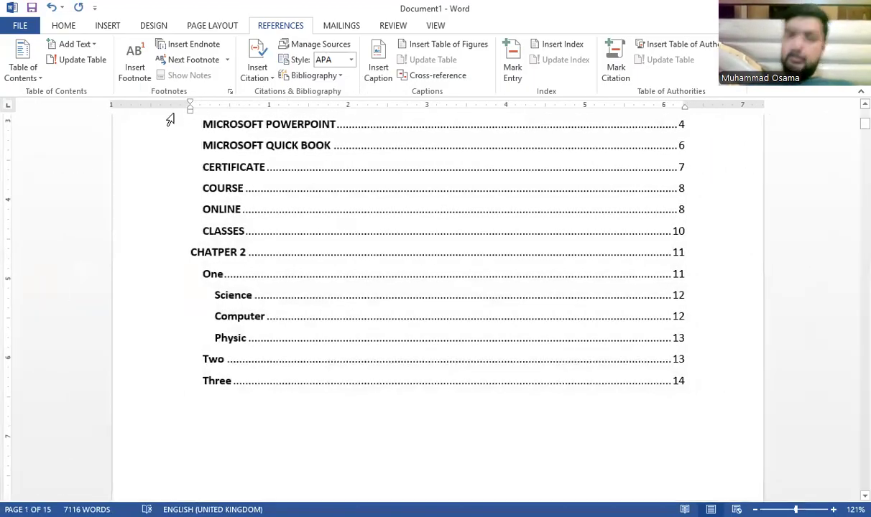
{"action": "scroll", "coordinate": [216, 208], "scroll_direction": "up", "scroll_amount": 4}
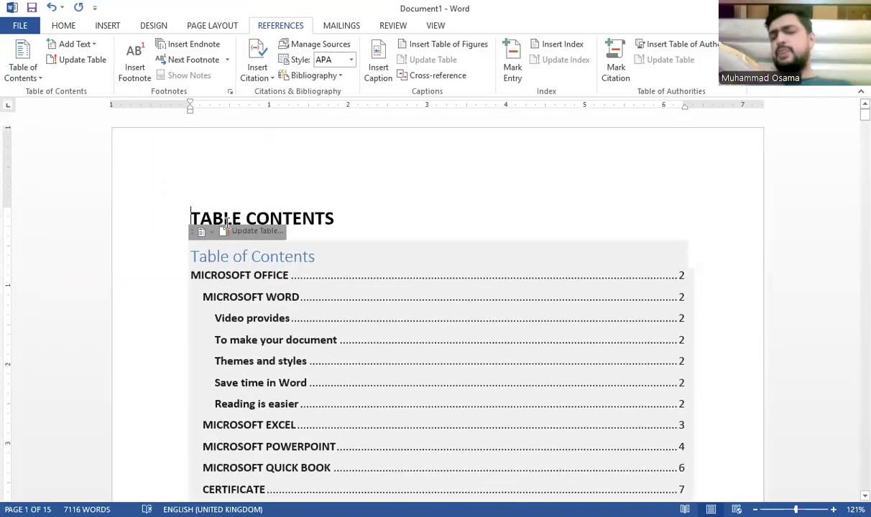
Step: Delete the TABLE CONTENTS heading line
{"action": "left_click", "coordinate": [368, 217]}
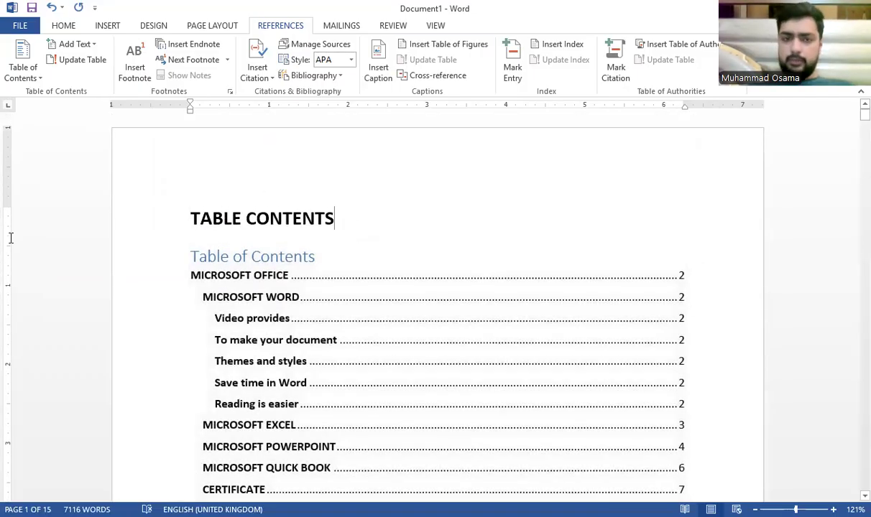
{"action": "left_click", "coordinate": [3, 228]}
{"action": "key", "text": "Delete"}
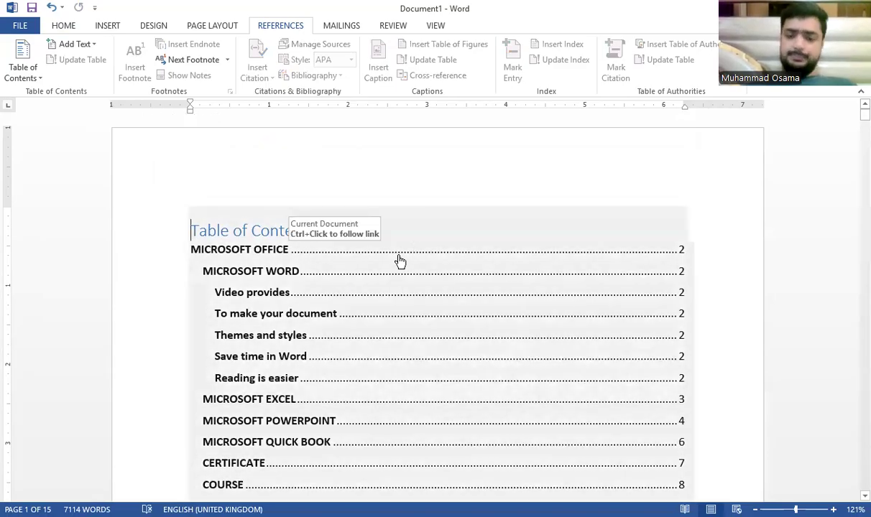
Step: Delete all document content, then undo to restore it
{"action": "key", "text": "ctrl+a"}
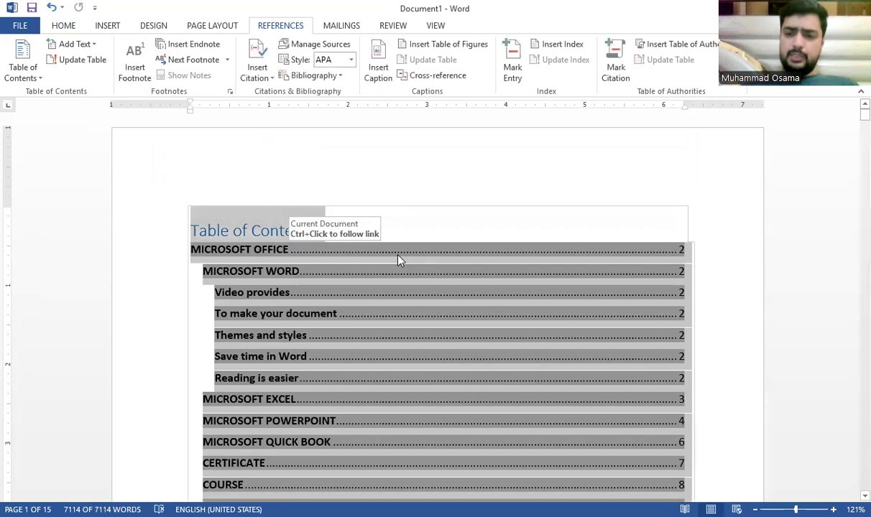
{"action": "key", "text": "Delete"}
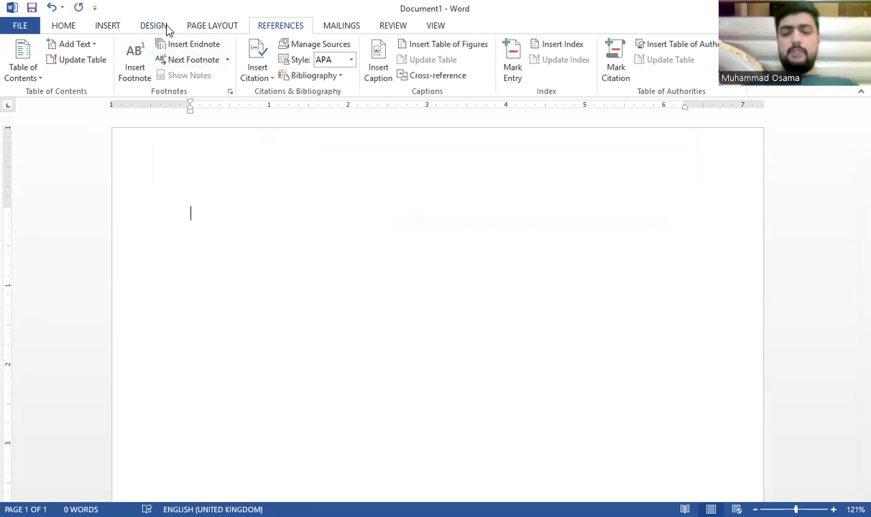
{"action": "key", "text": "ctrl+z"}
{"action": "left_click", "coordinate": [463, 235]}
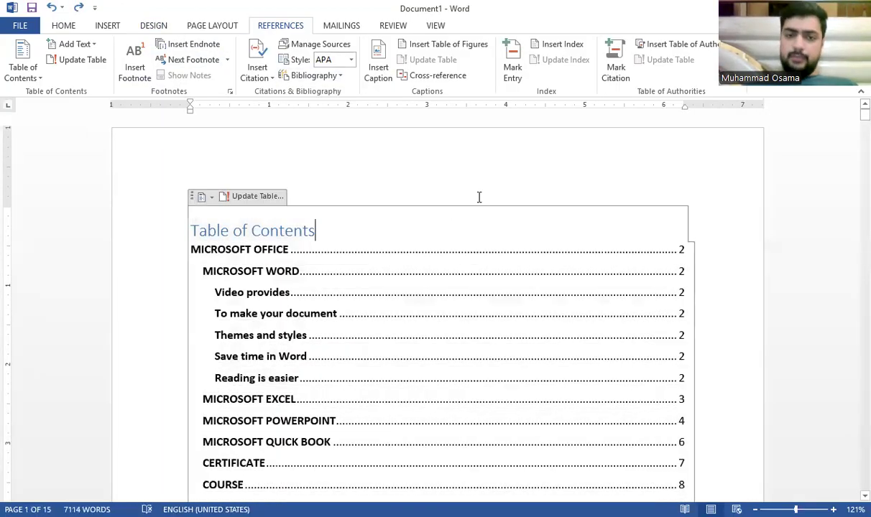
{"action": "scroll", "coordinate": [478, 197], "scroll_direction": "down", "scroll_amount": 3}
{"action": "scroll", "coordinate": [477, 200], "scroll_direction": "down", "scroll_amount": 9}
{"action": "scroll", "coordinate": [477, 200], "scroll_direction": "up", "scroll_amount": 5}
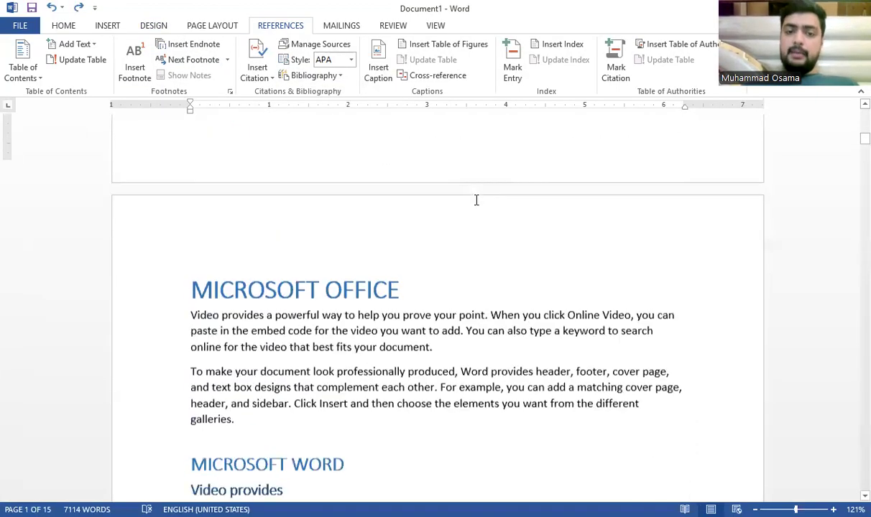
{"action": "scroll", "coordinate": [477, 200], "scroll_direction": "down", "scroll_amount": 2}
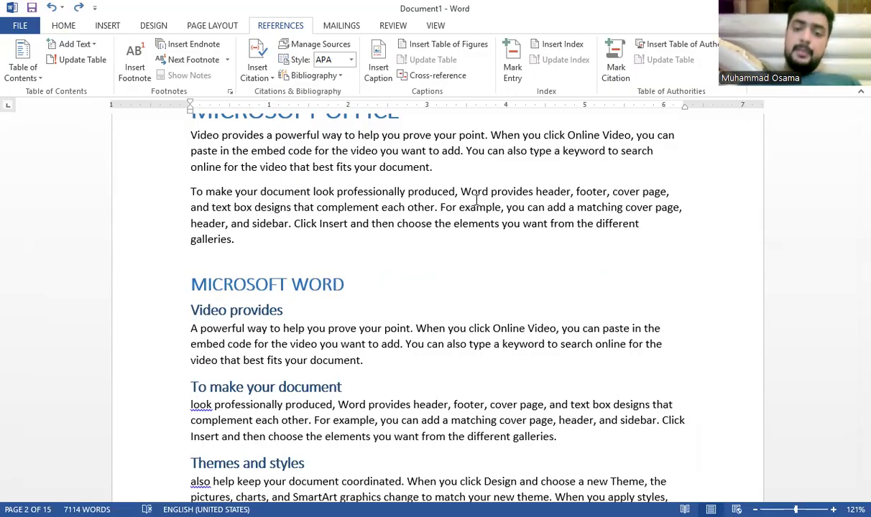
{"action": "scroll", "coordinate": [297, 293], "scroll_direction": "down", "scroll_amount": 15}
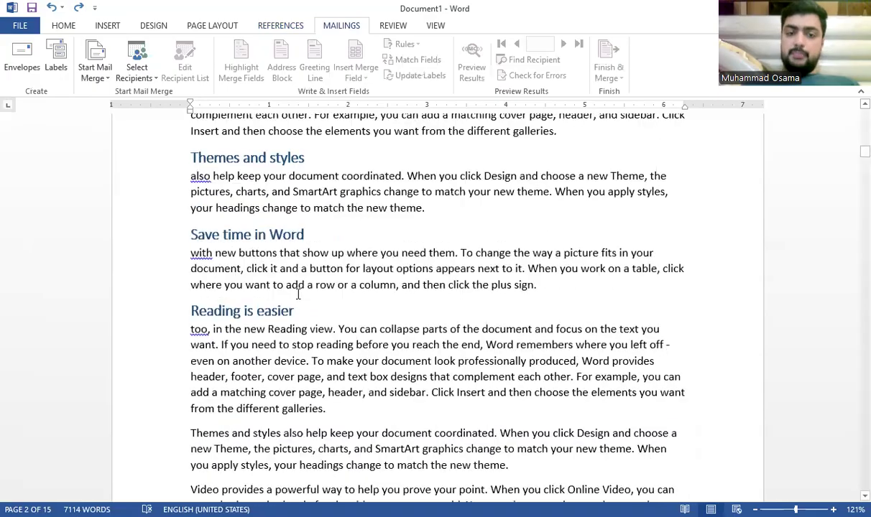
{"action": "scroll", "coordinate": [300, 290], "scroll_direction": "down", "scroll_amount": 15}
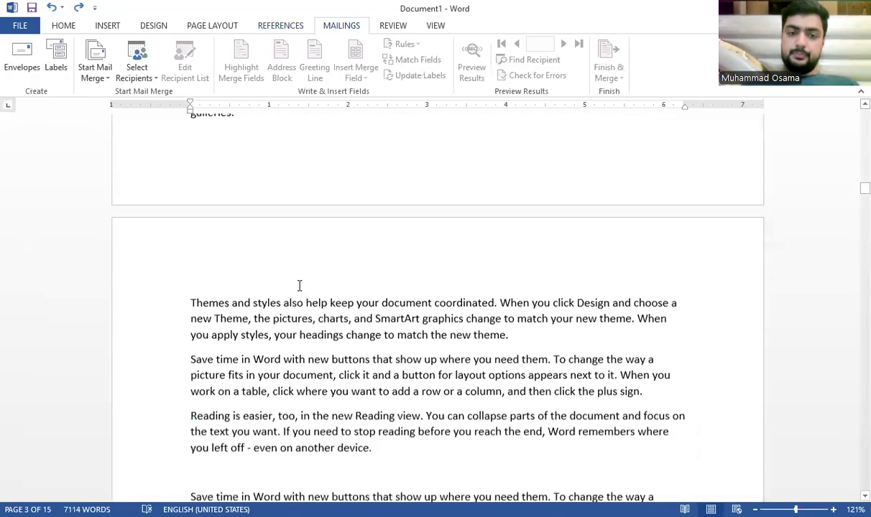
{"action": "scroll", "coordinate": [300, 284], "scroll_direction": "down", "scroll_amount": 5}
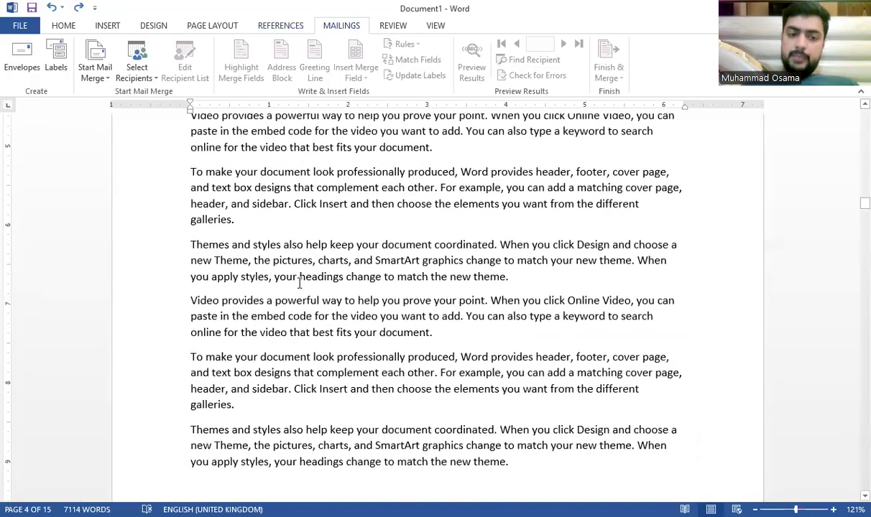
{"action": "scroll", "coordinate": [300, 284], "scroll_direction": "down", "scroll_amount": 15}
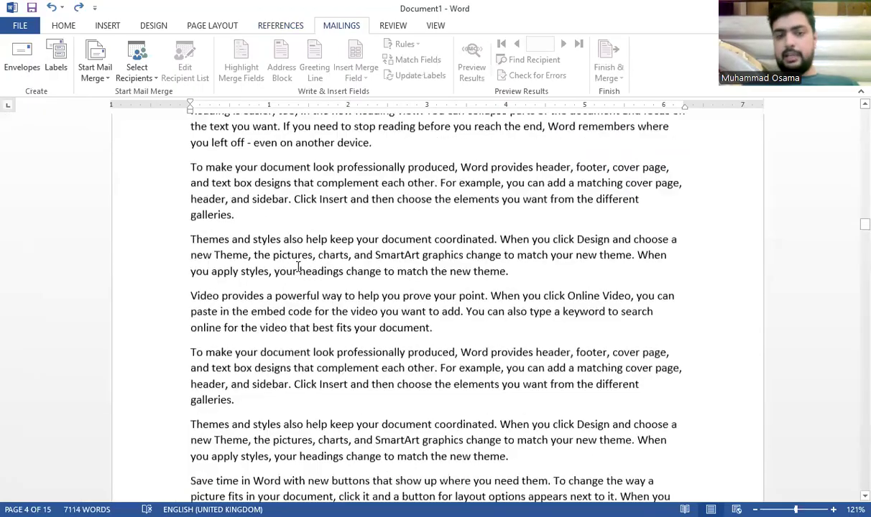
{"action": "scroll", "coordinate": [299, 268], "scroll_direction": "down", "scroll_amount": 15}
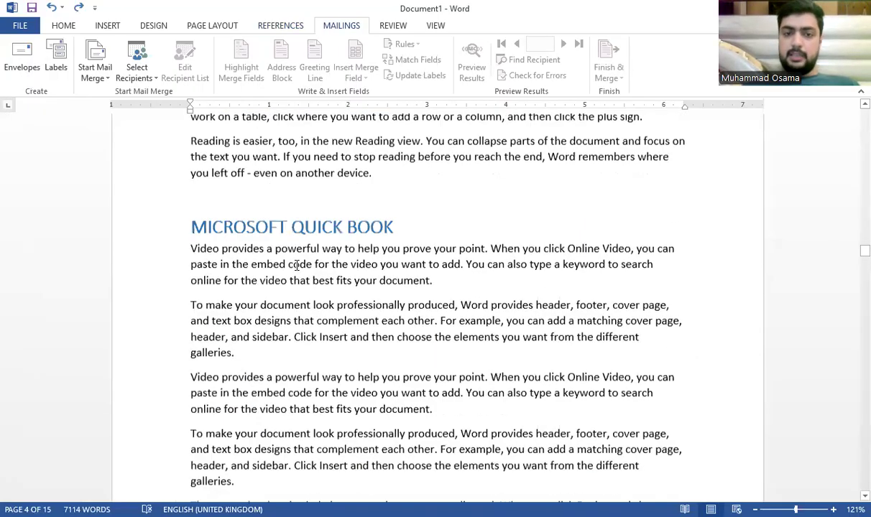
{"action": "scroll", "coordinate": [297, 266], "scroll_direction": "up", "scroll_amount": 20}
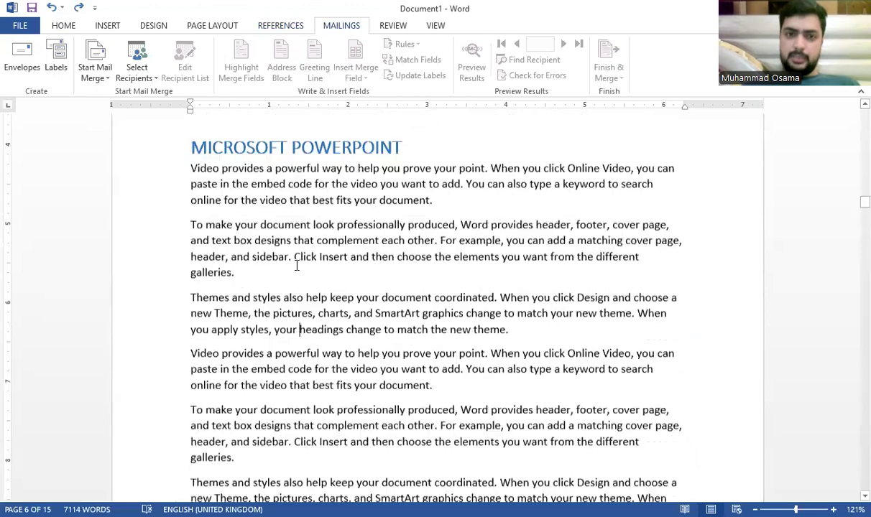
{"action": "scroll", "coordinate": [296, 266], "scroll_direction": "up", "scroll_amount": 13}
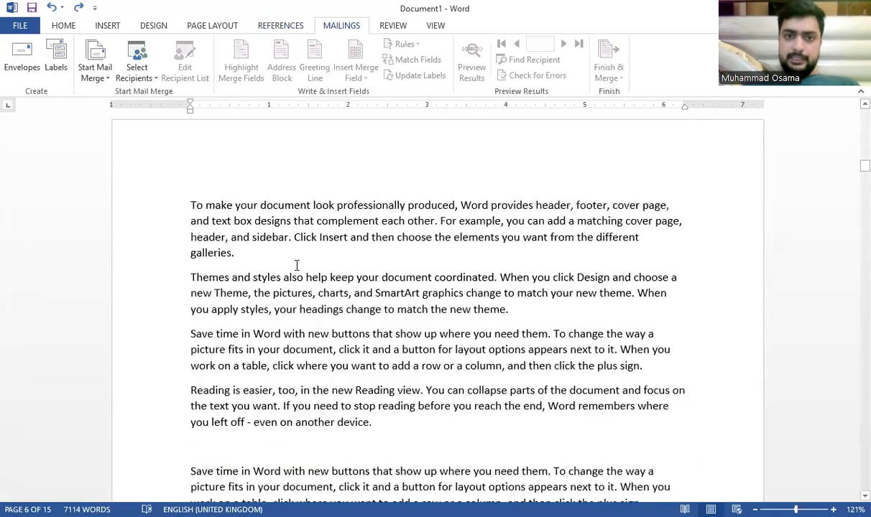
{"action": "scroll", "coordinate": [297, 266], "scroll_direction": "up", "scroll_amount": 10}
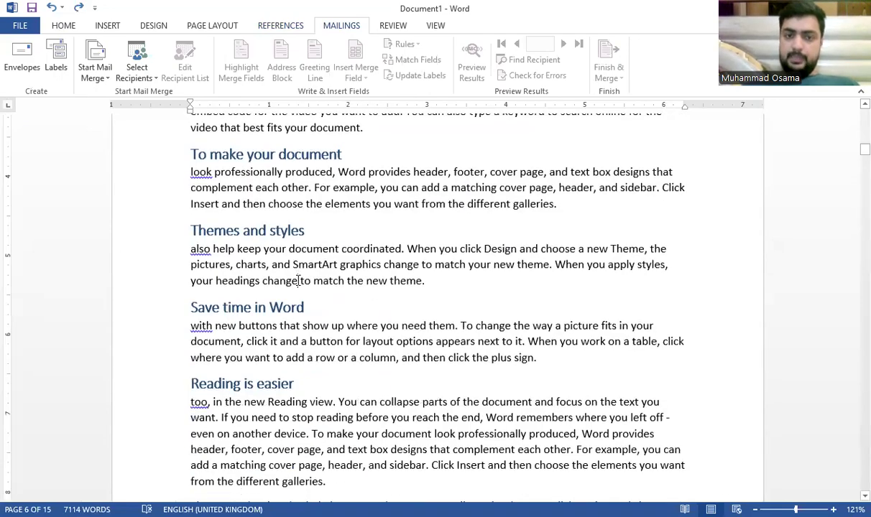
{"action": "scroll", "coordinate": [297, 282], "scroll_direction": "up", "scroll_amount": 3}
{"action": "scroll", "coordinate": [297, 281], "scroll_direction": "down", "scroll_amount": 2, "text": "ctrl"}
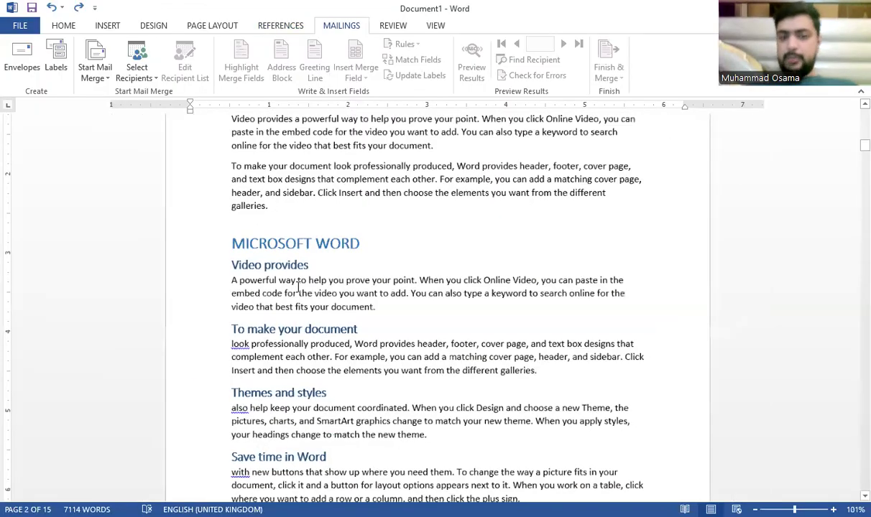
{"action": "scroll", "coordinate": [298, 288], "scroll_direction": "up", "scroll_amount": 3}
{"action": "scroll", "coordinate": [297, 284], "scroll_direction": "down", "scroll_amount": 4}
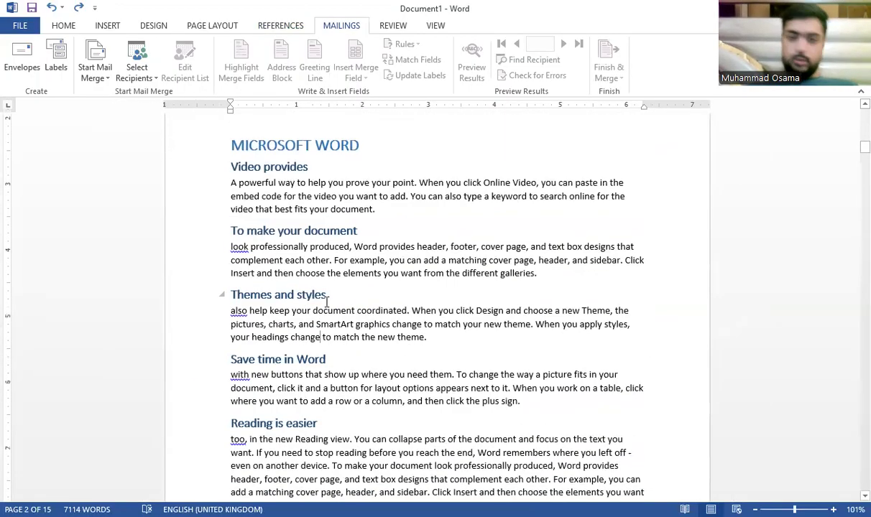
{"action": "scroll", "coordinate": [316, 302], "scroll_direction": "down", "scroll_amount": 2}
{"action": "scroll", "coordinate": [331, 316], "scroll_direction": "down", "scroll_amount": 1}
Step: Select the end of the 'Reading is easier' heading and show the References tools
{"action": "left_click_drag", "start_coordinate": [332, 324], "coordinate": [224, 325]}
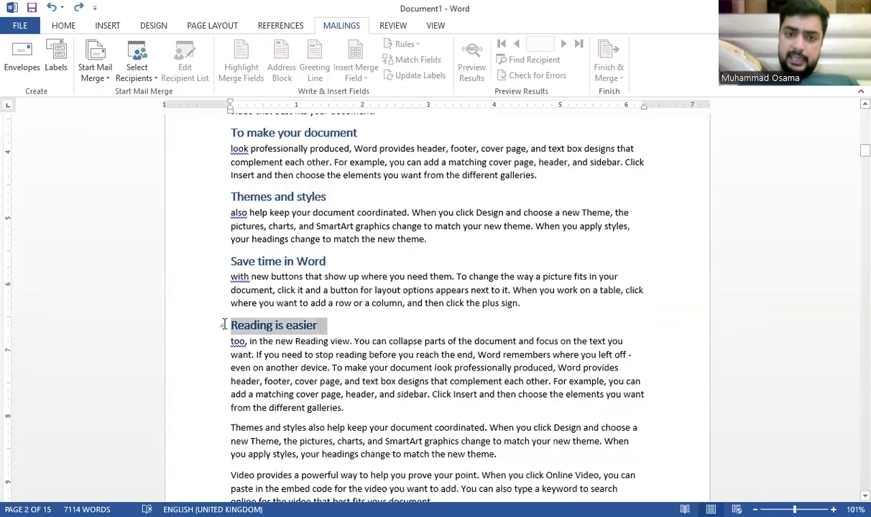
{"action": "left_click", "coordinate": [235, 340]}
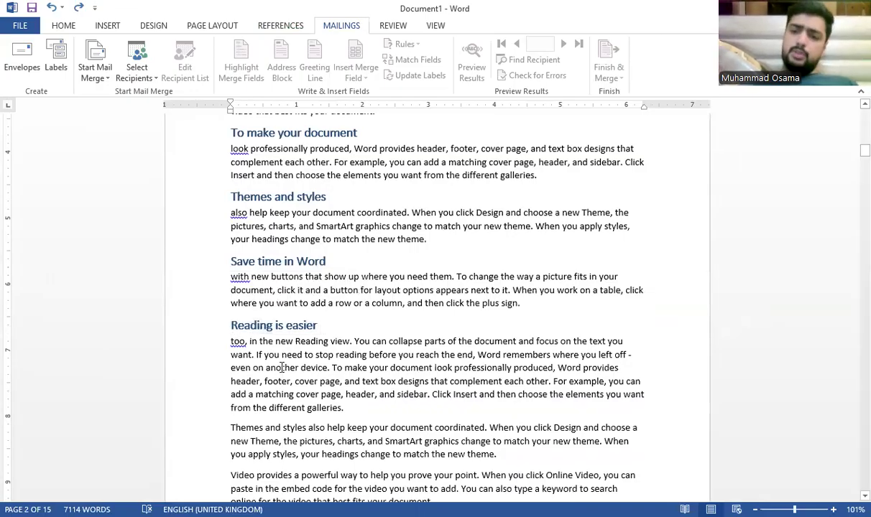
{"action": "left_click_drag", "start_coordinate": [308, 325], "coordinate": [211, 325]}
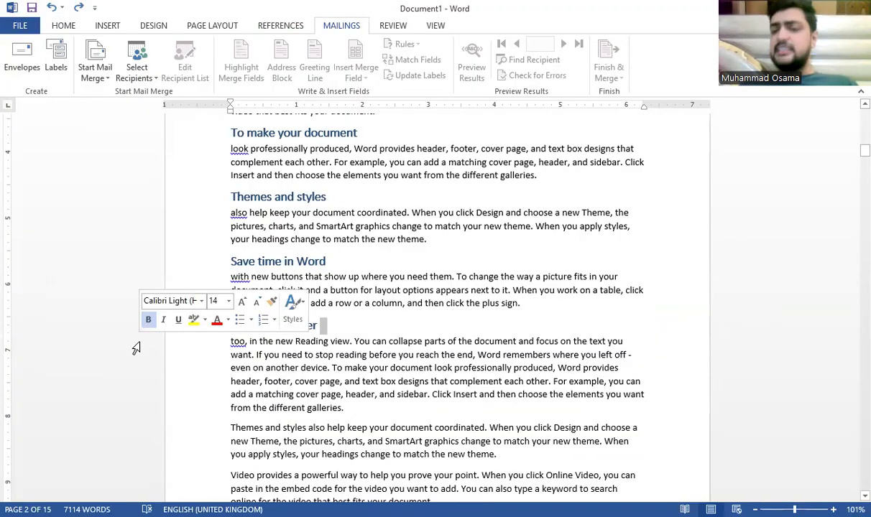
{"action": "left_click", "coordinate": [314, 415]}
{"action": "left_click_drag", "start_coordinate": [333, 328], "coordinate": [231, 330]}
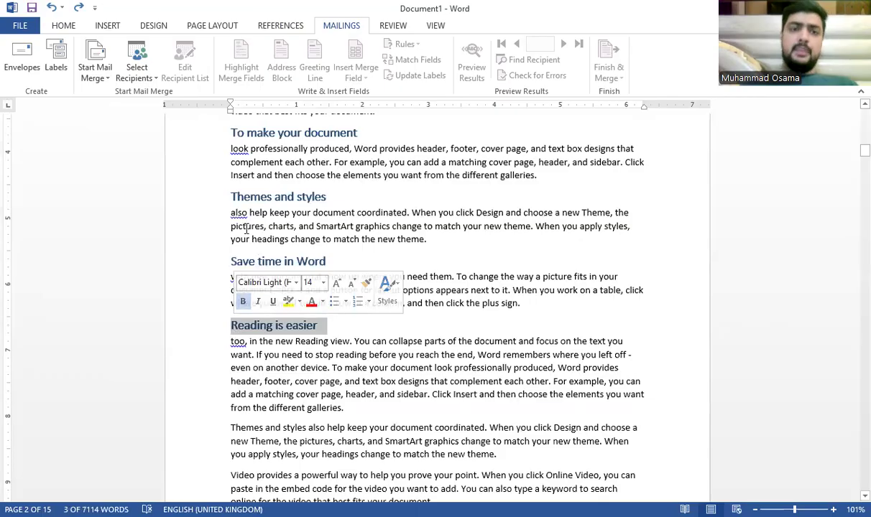
{"action": "left_click", "coordinate": [248, 27]}
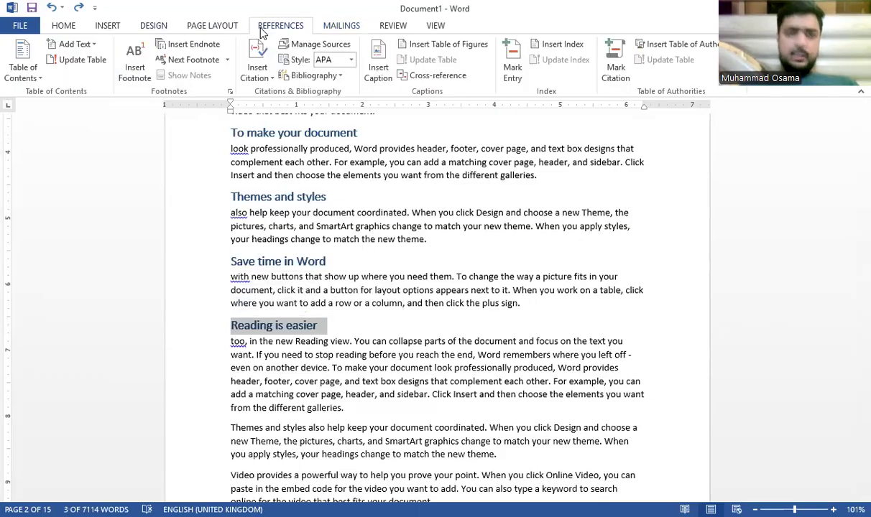
Step: Add footnote 1 reading 'This information source – Hamari web page 15', then return to the body
{"action": "left_click", "coordinate": [143, 76]}
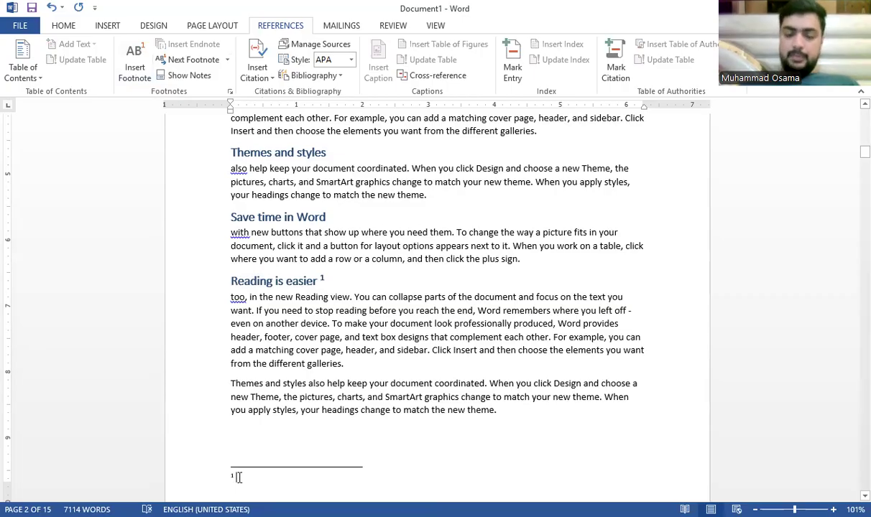
{"action": "type", "text": "This info"}
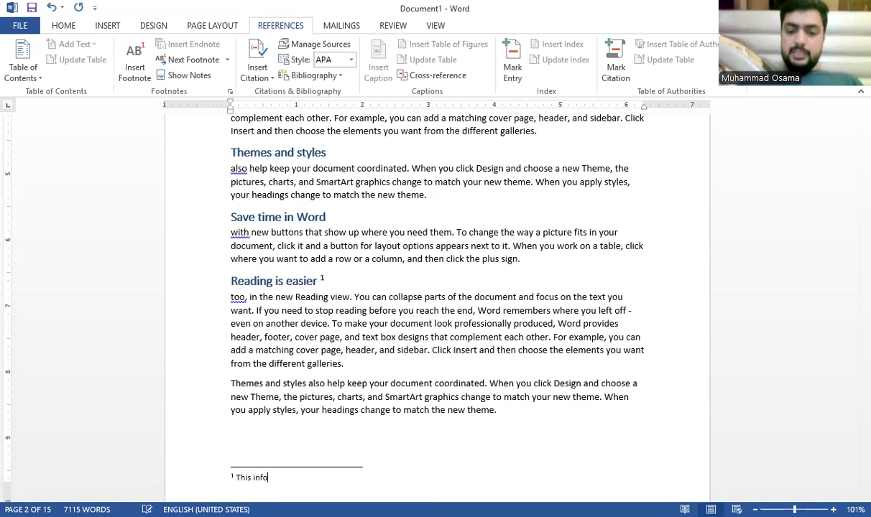
{"action": "type", "text": "rmation sou"}
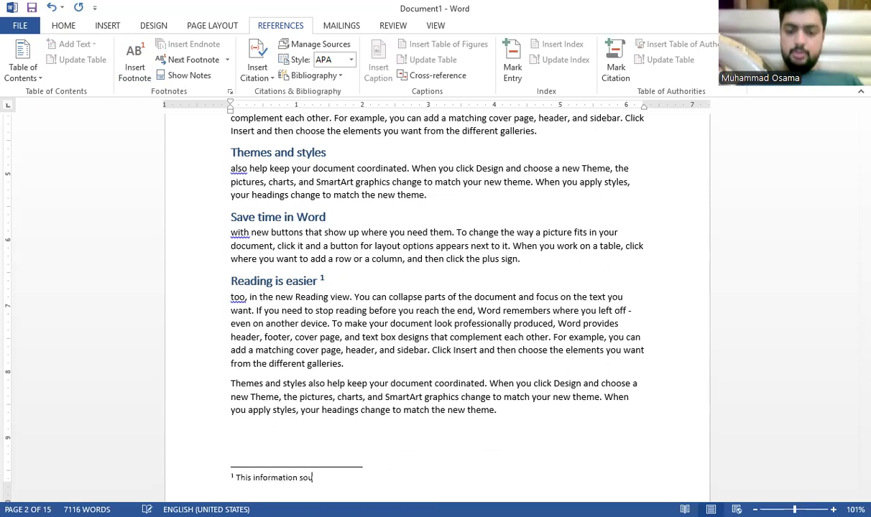
{"action": "type", "text": "rse -"}
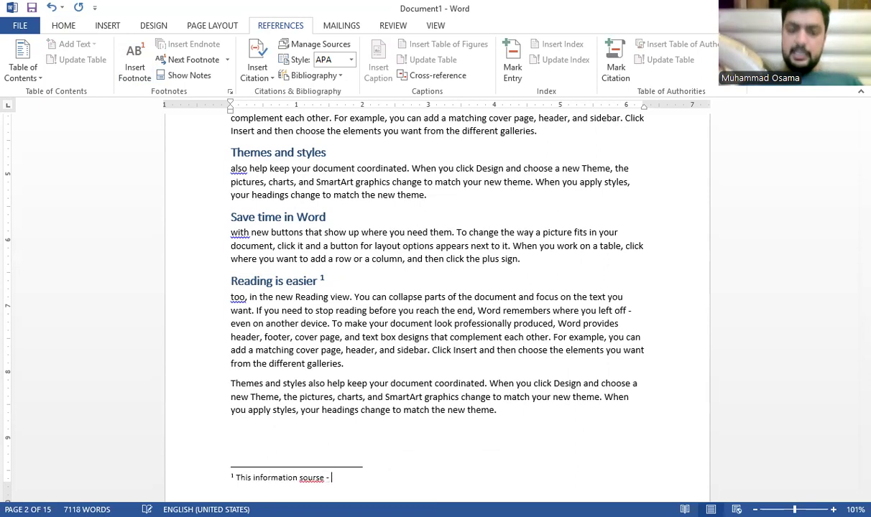
{"action": "key", "text": "BackSpace"}
{"action": "key", "text": "BackSpace"}
{"action": "key", "text": "BackSpace"}
{"action": "key", "text": "BackSpace"}
{"action": "key", "text": "BackSpace"}
{"action": "type", "text": "ce - Hamari "}
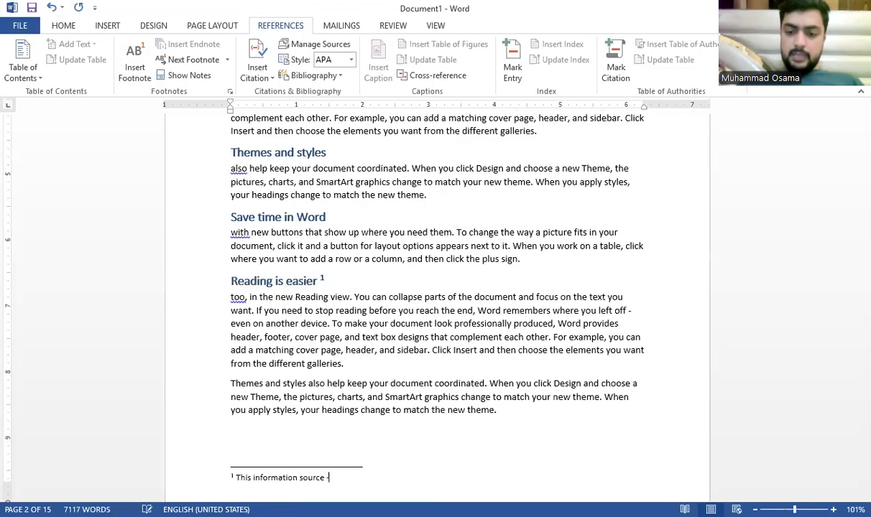
{"action": "type", "text": "web "}
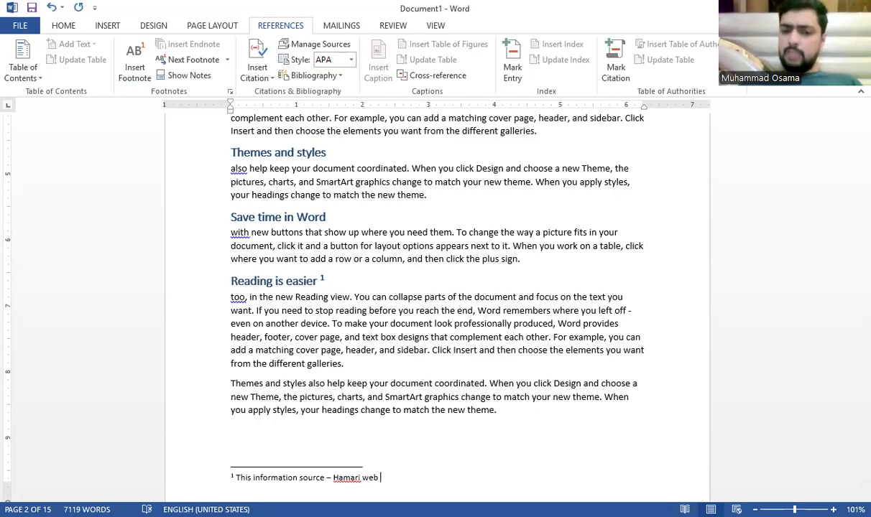
{"action": "type", "text": "page"}
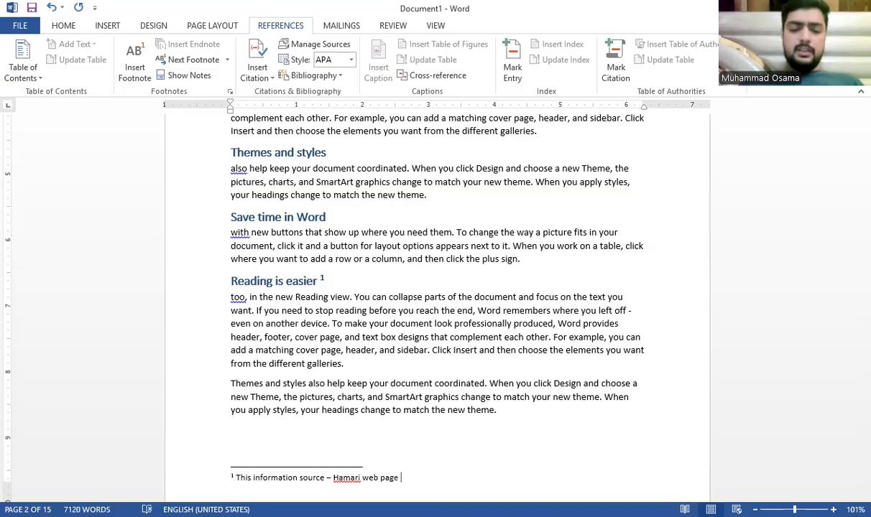
{"action": "type", "text": "15"}
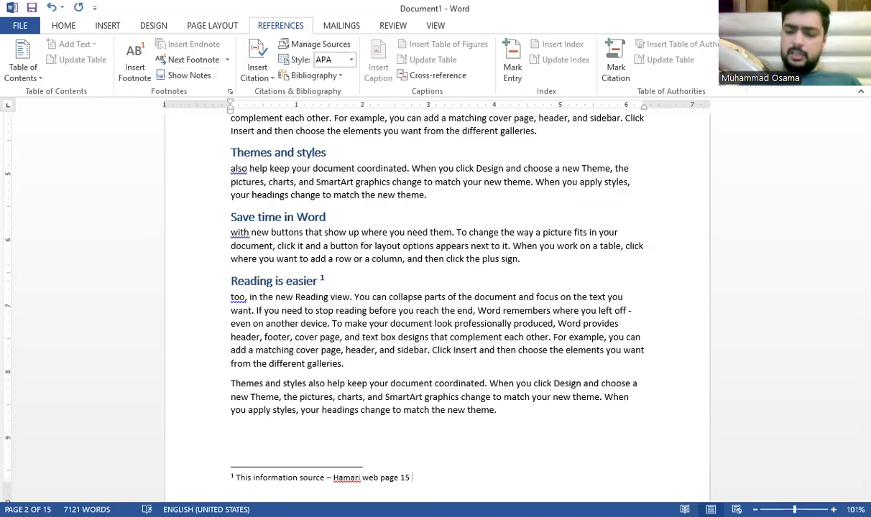
{"action": "left_click", "coordinate": [321, 324]}
{"action": "left_click", "coordinate": [501, 411]}
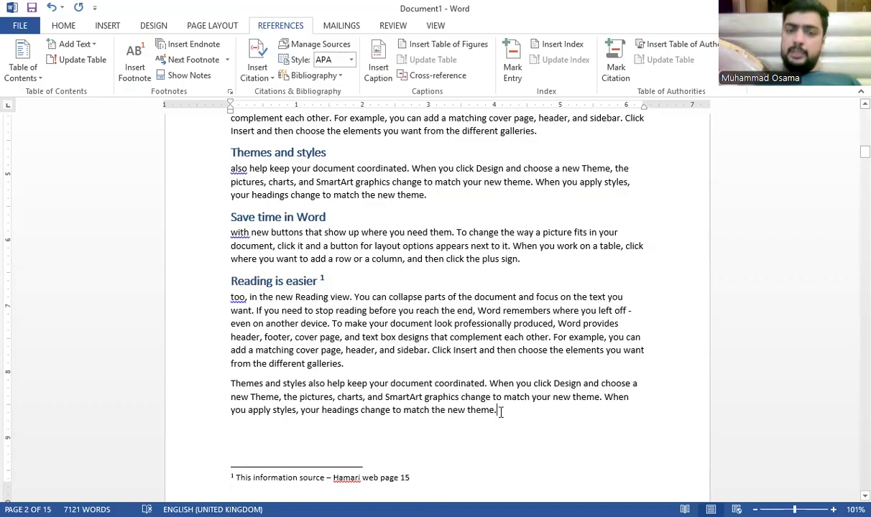
{"action": "scroll", "coordinate": [295, 453], "scroll_direction": "down", "scroll_amount": 3}
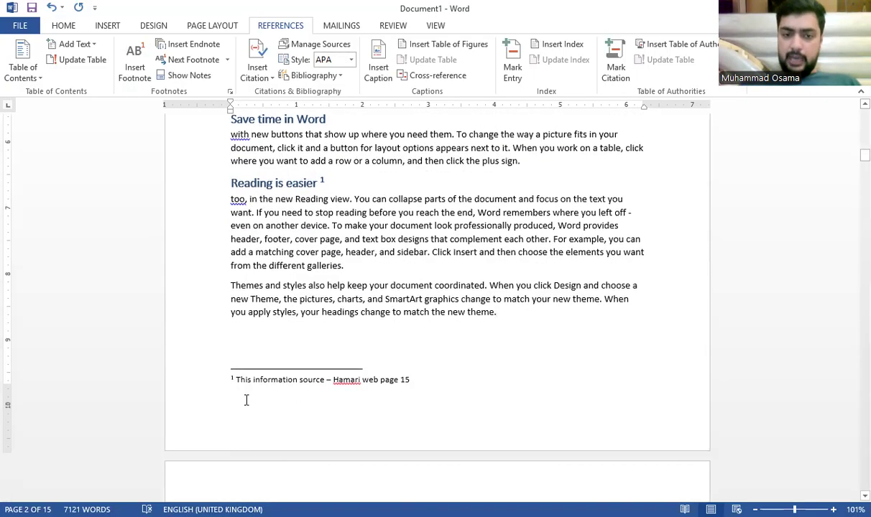
{"action": "scroll", "coordinate": [340, 389], "scroll_direction": "down", "scroll_amount": 4}
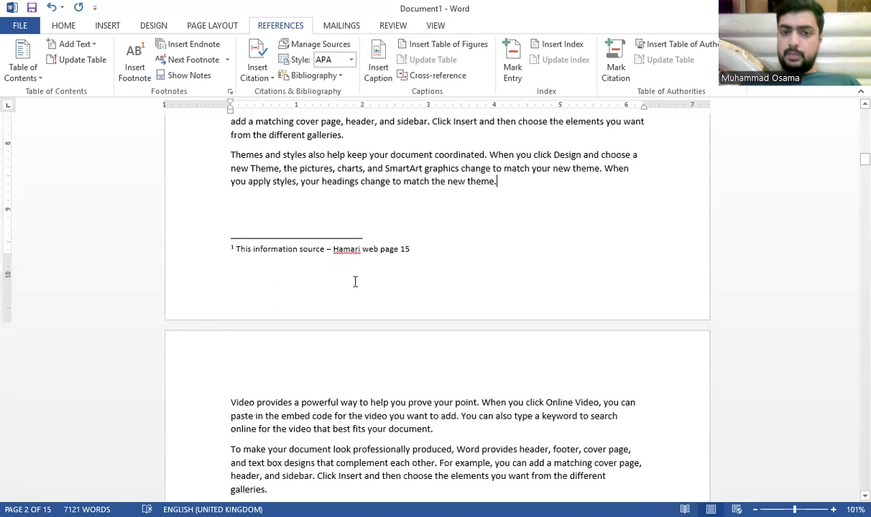
{"action": "scroll", "coordinate": [396, 248], "scroll_direction": "up", "scroll_amount": 4}
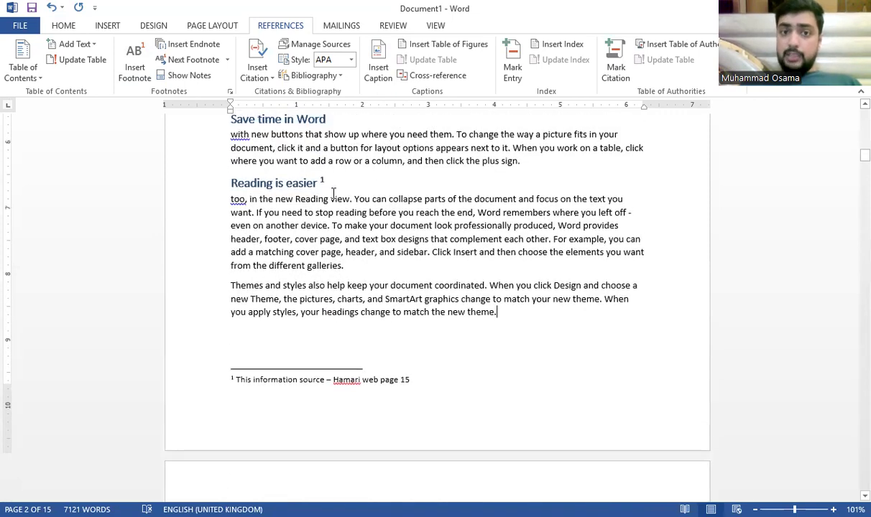
{"action": "double_click", "coordinate": [322, 181]}
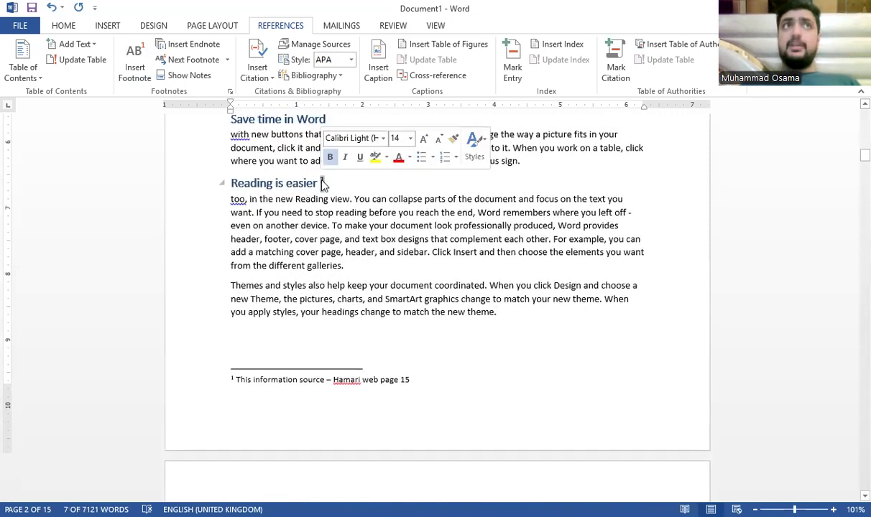
{"action": "mouse_move", "coordinate": [325, 181]}
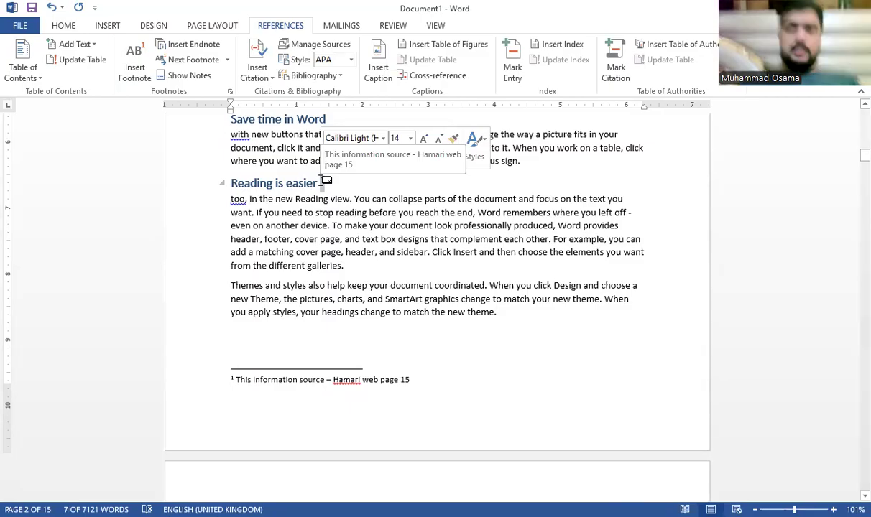
{"action": "left_click", "coordinate": [431, 352]}
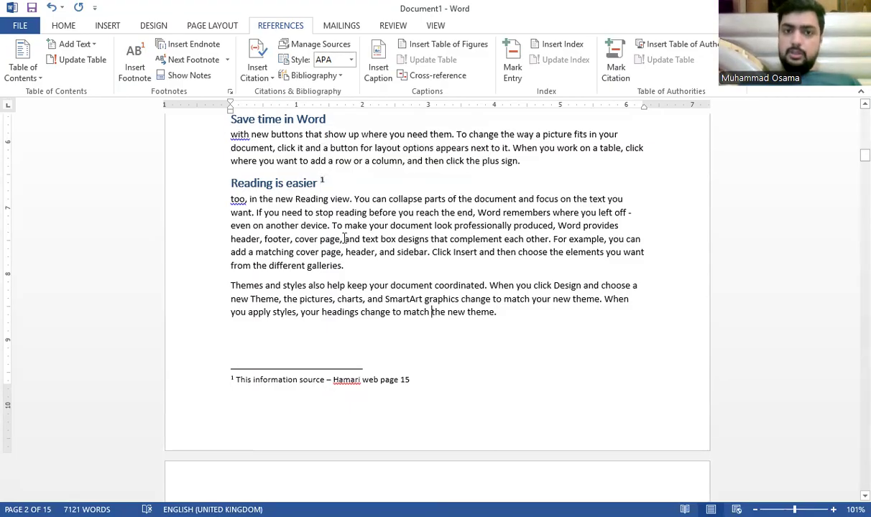
{"action": "mouse_move", "coordinate": [333, 179]}
{"action": "left_mouse_down"}
{"action": "mouse_move", "coordinate": [273, 181]}
{"action": "mouse_move", "coordinate": [317, 183]}
{"action": "left_mouse_up"}
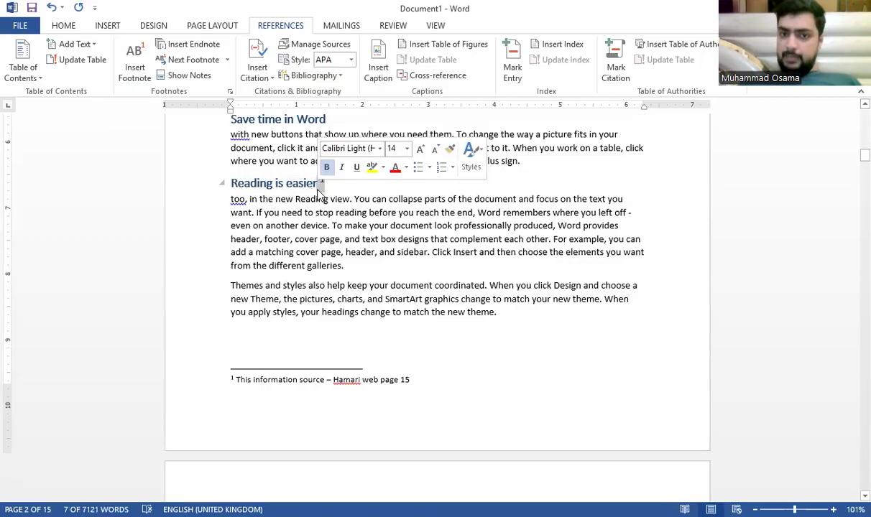
{"action": "double_click", "coordinate": [281, 375]}
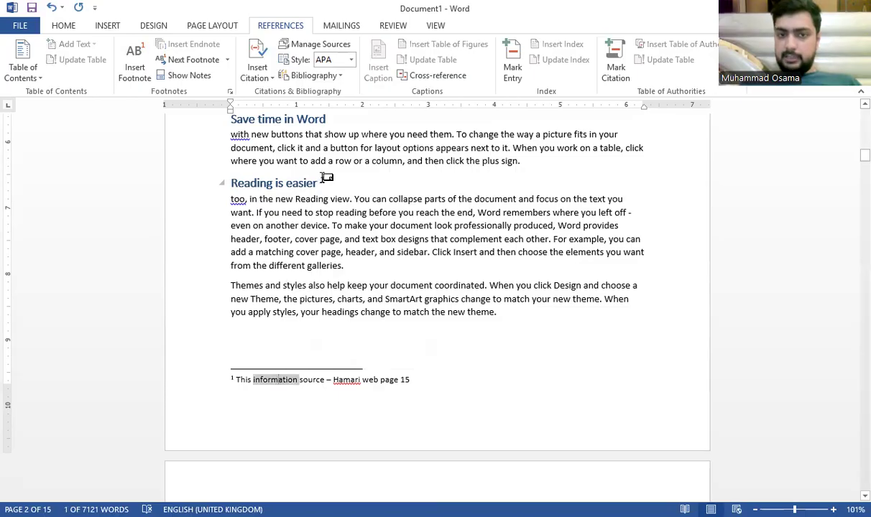
{"action": "left_click", "coordinate": [325, 181]}
{"action": "double_click", "coordinate": [318, 182]}
{"action": "left_click", "coordinate": [319, 182]}
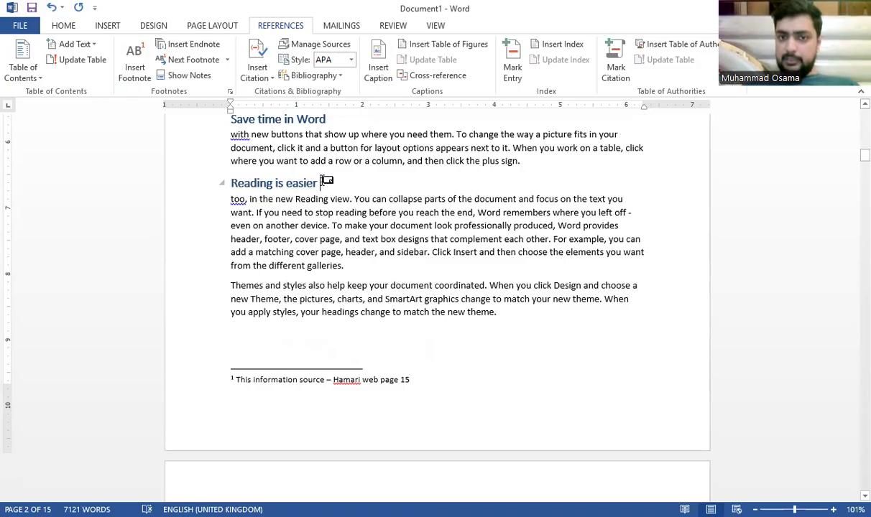
{"action": "left_click", "coordinate": [314, 377]}
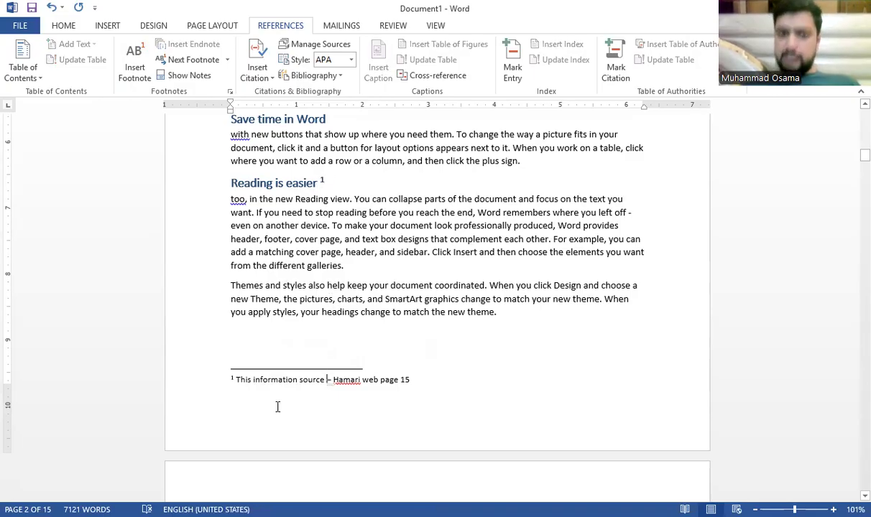
{"action": "scroll", "coordinate": [413, 267], "scroll_direction": "down", "scroll_amount": 8}
{"action": "scroll", "coordinate": [406, 280], "scroll_direction": "down", "scroll_amount": 6}
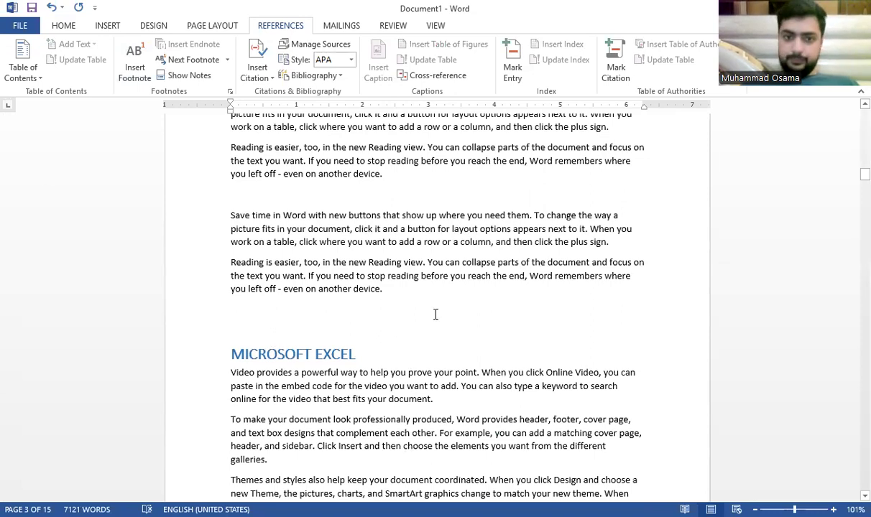
Step: Add footnote 2 to MICROSOFT EXCEL reading 'Source Google Sheet', fixing the capitalisation typos
{"action": "left_click_drag", "start_coordinate": [338, 354], "coordinate": [228, 355]}
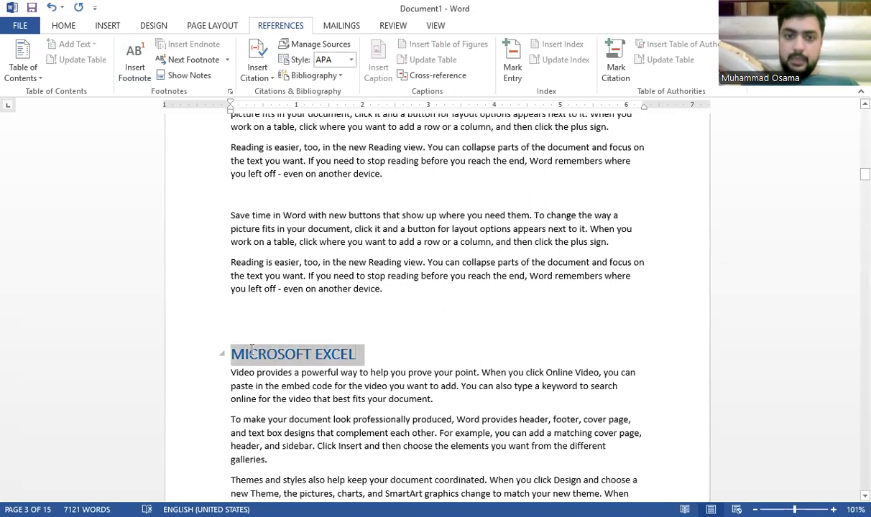
{"action": "left_click", "coordinate": [137, 70]}
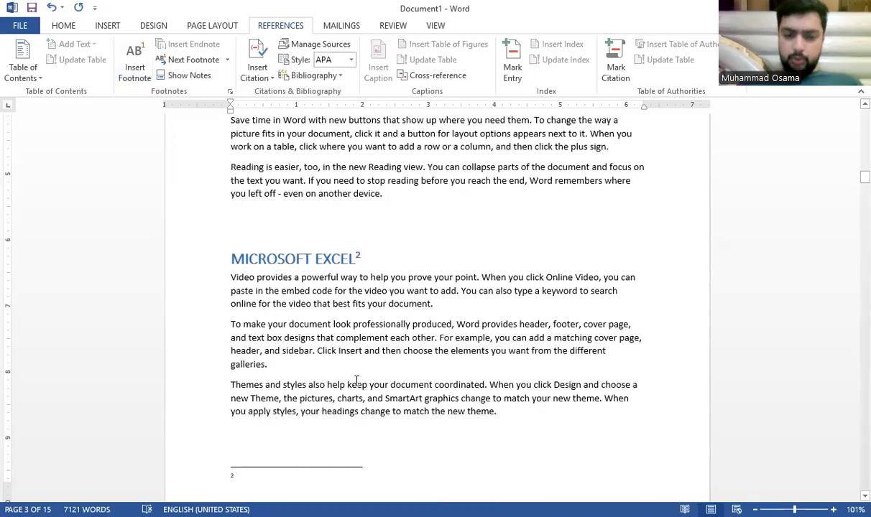
{"action": "type", "text": "SOur"}
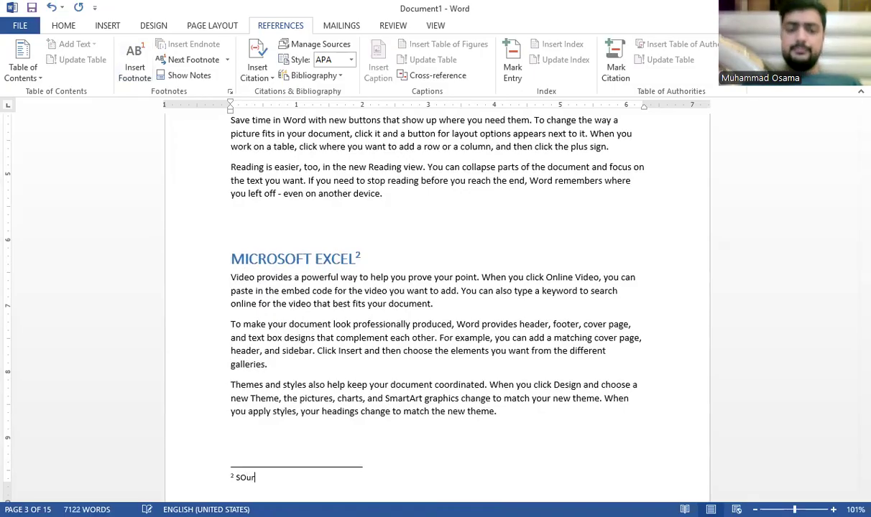
{"action": "key", "text": "BackSpace"}
{"action": "key", "text": "BackSpace"}
{"action": "key", "text": "BackSpace"}
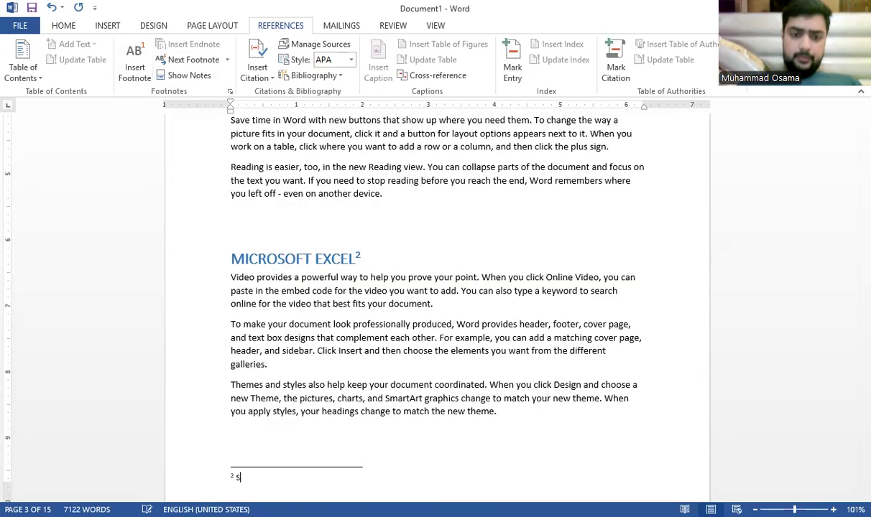
{"action": "type", "text": "ource"}
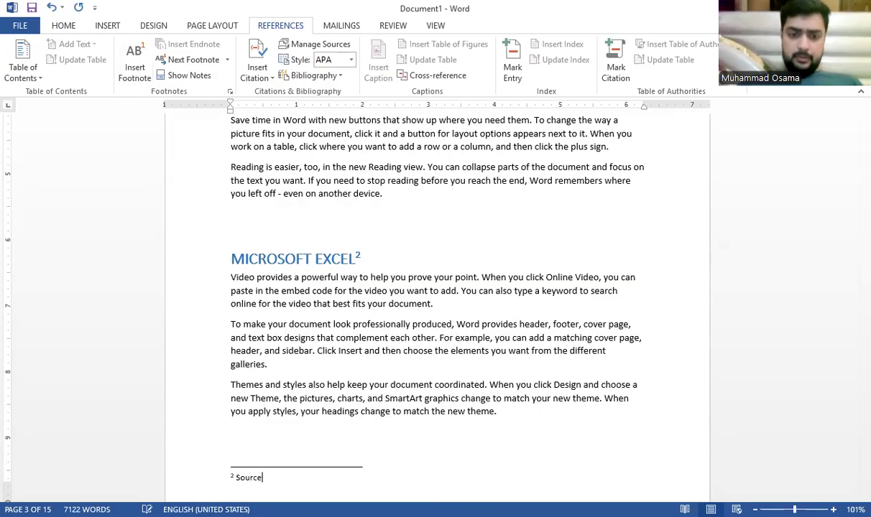
{"action": "type", "text": " Google SHeet"}
{"action": "key", "text": "BackSpace"}
{"action": "key", "text": "BackSpace"}
{"action": "key", "text": "BackSpace"}
{"action": "key", "text": "BackSpace"}
{"action": "type", "text": "he"}
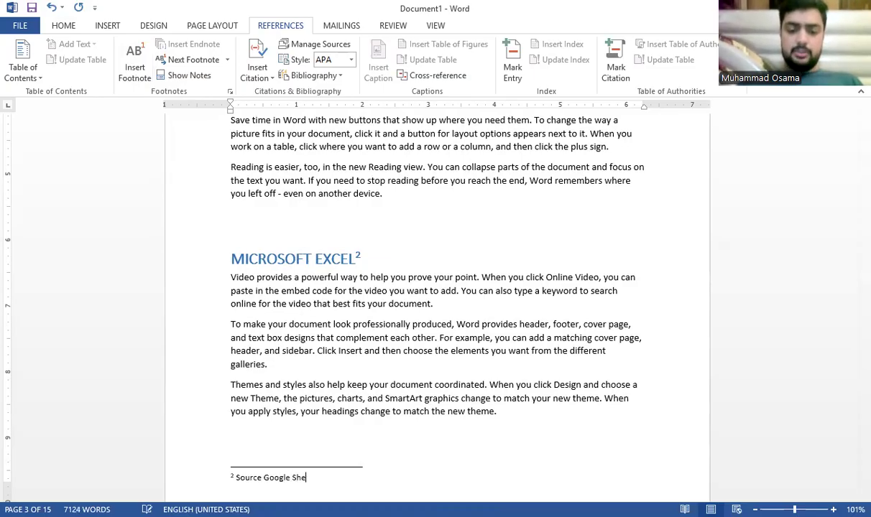
{"action": "type", "text": "et"}
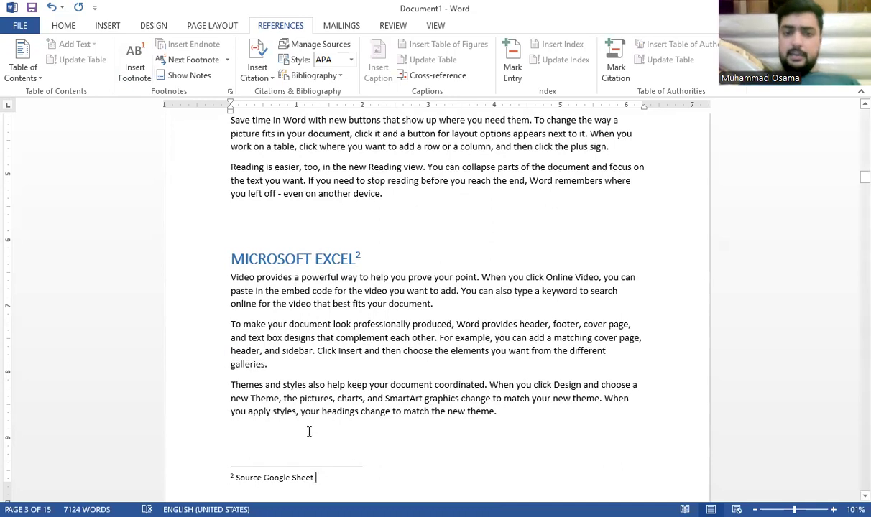
{"action": "double_click", "coordinate": [332, 335]}
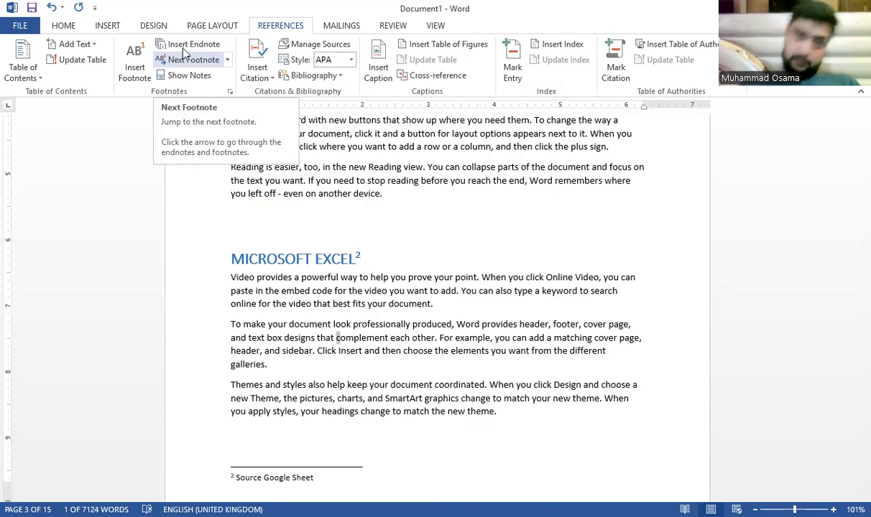
Step: Insert an endnote on Video provides reading 'This Information Source – ABC book by XYZ publisher'
{"action": "scroll", "coordinate": [340, 286], "scroll_direction": "down", "scroll_amount": 5}
{"action": "scroll", "coordinate": [340, 286], "scroll_direction": "up", "scroll_amount": 20}
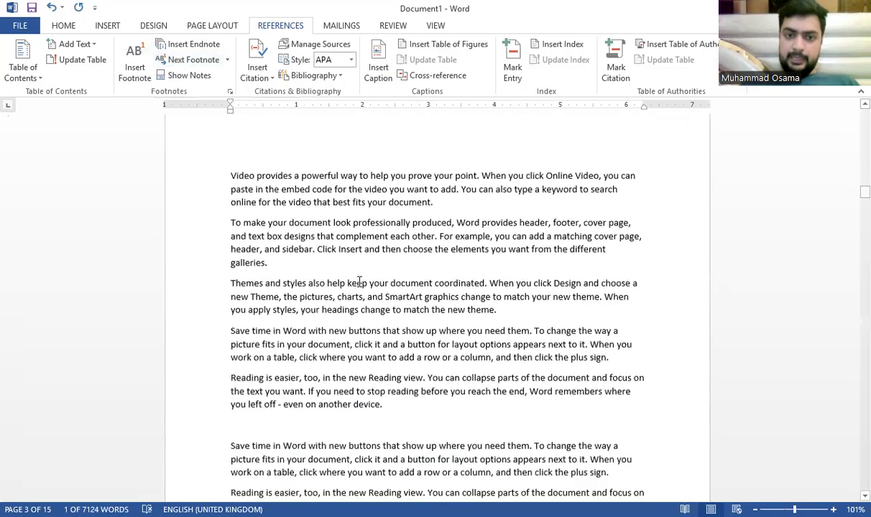
{"action": "scroll", "coordinate": [364, 281], "scroll_direction": "up", "scroll_amount": 7}
{"action": "scroll", "coordinate": [356, 316], "scroll_direction": "down", "scroll_amount": 5}
{"action": "left_click_drag", "start_coordinate": [318, 287], "coordinate": [234, 287]}
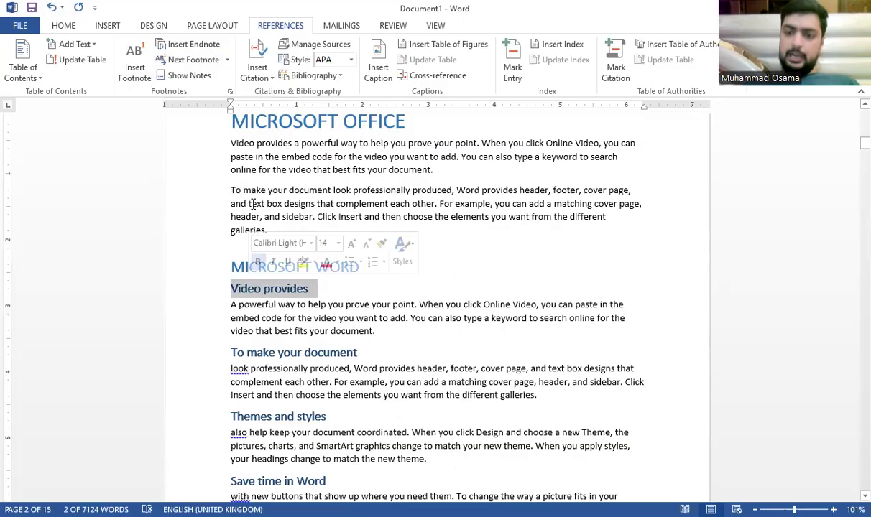
{"action": "left_click", "coordinate": [212, 45]}
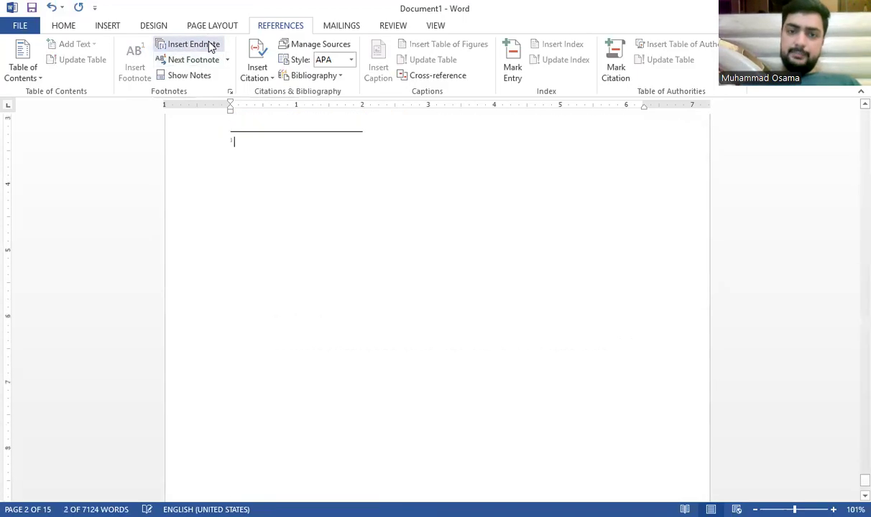
{"action": "scroll", "coordinate": [292, 284], "scroll_direction": "up", "scroll_amount": 3}
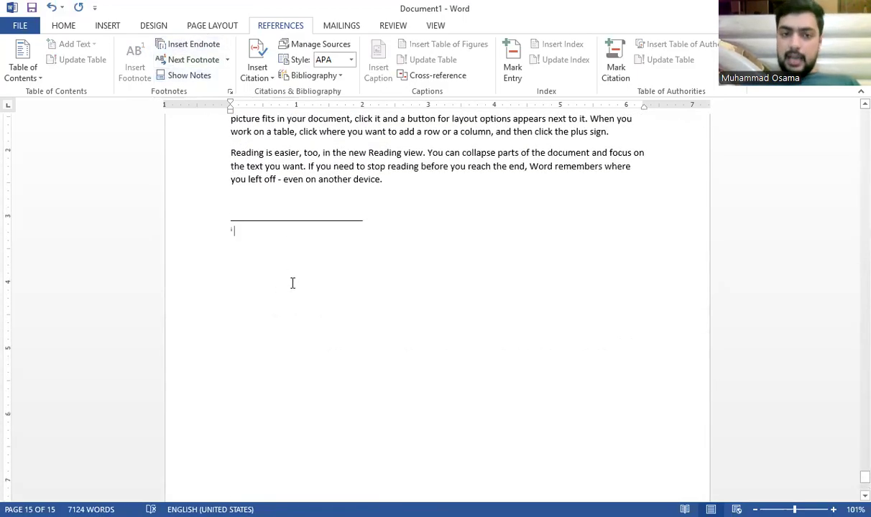
{"action": "scroll", "coordinate": [276, 247], "scroll_direction": "up", "scroll_amount": 5}
{"action": "scroll", "coordinate": [276, 248], "scroll_direction": "down", "scroll_amount": 5}
{"action": "scroll", "coordinate": [276, 247], "scroll_direction": "up", "scroll_amount": 1}
{"action": "scroll", "coordinate": [276, 247], "scroll_direction": "down", "scroll_amount": 1}
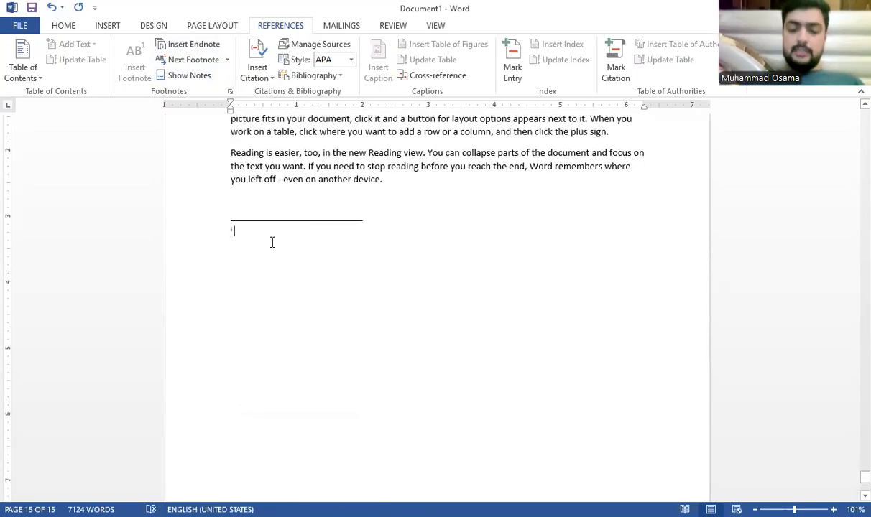
{"action": "type", "text": "This"}
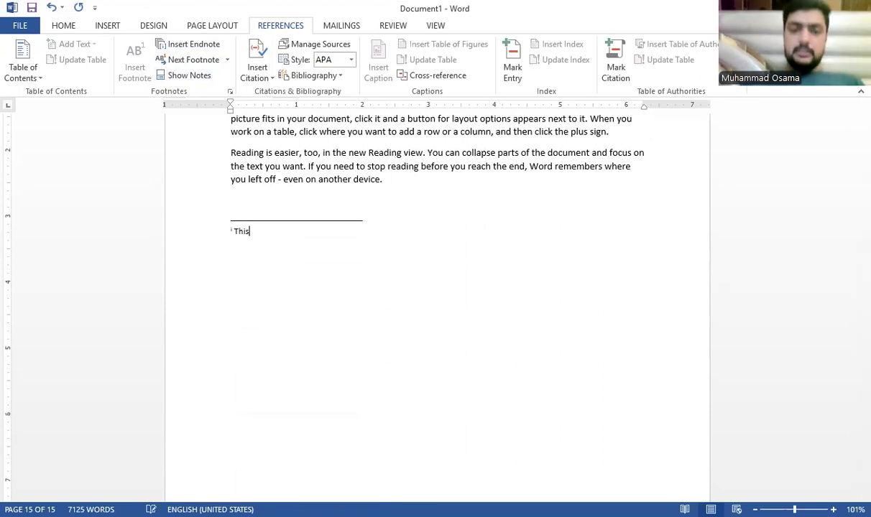
{"action": "type", "text": "Informat"}
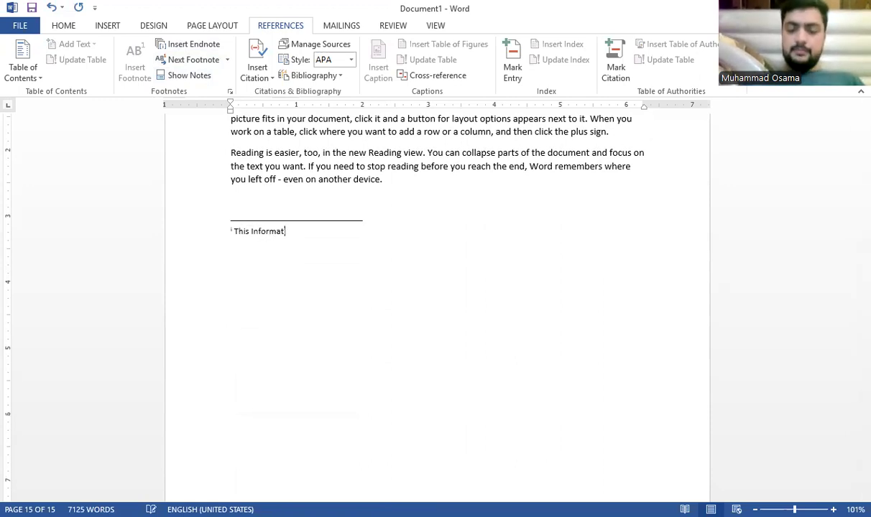
{"action": "type", "text": "ion Source - "}
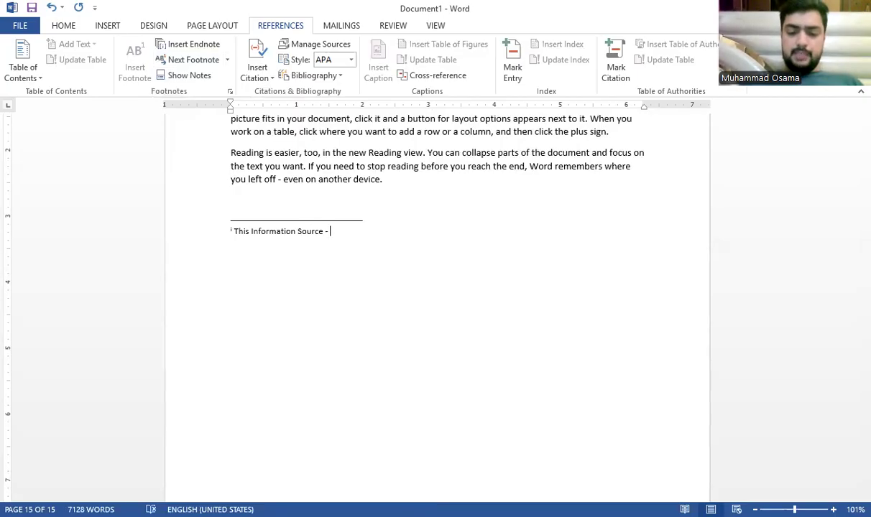
{"action": "type", "text": "ABC b"}
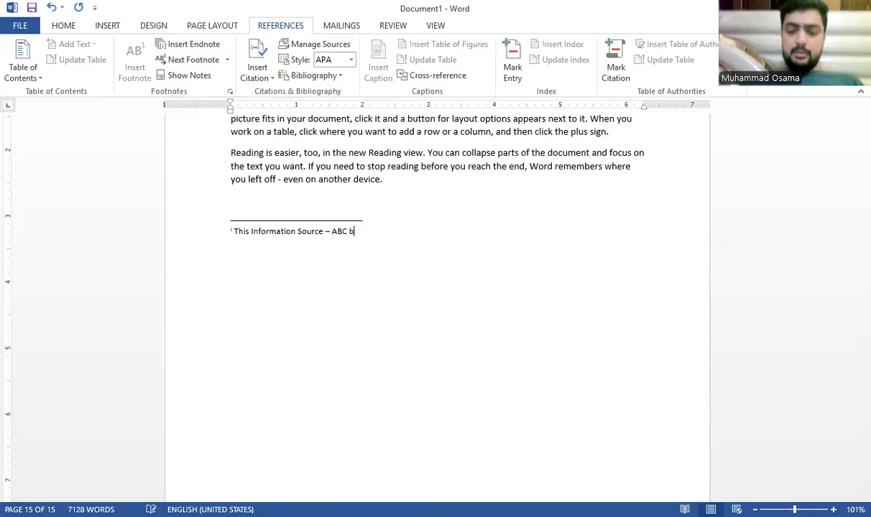
{"action": "type", "text": "ook by XYZ oublishe"}
{"action": "key", "text": "BackSpace"}
{"action": "key", "text": "BackSpace"}
{"action": "key", "text": "BackSpace"}
{"action": "key", "text": "BackSpace"}
{"action": "key", "text": "BackSpace"}
{"action": "key", "text": "BackSpace"}
{"action": "key", "text": "BackSpace"}
{"action": "key", "text": "BackSpace"}
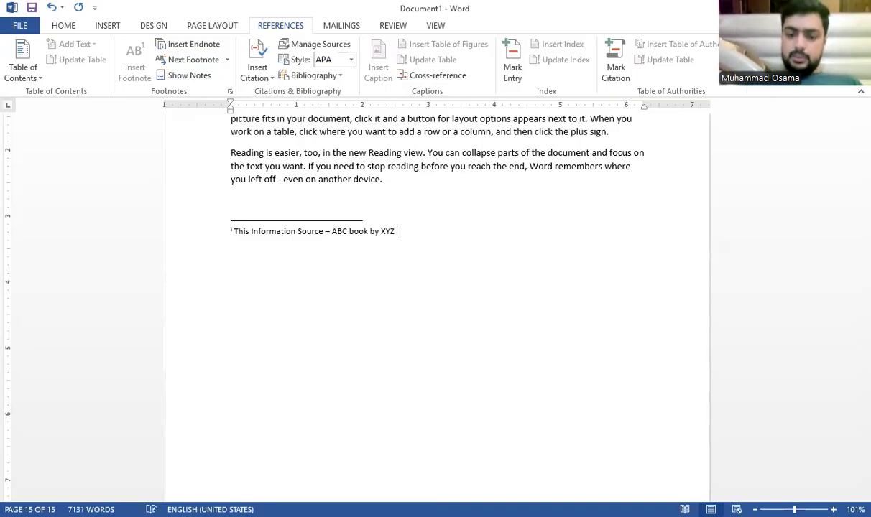
{"action": "type", "text": "ublisher"}
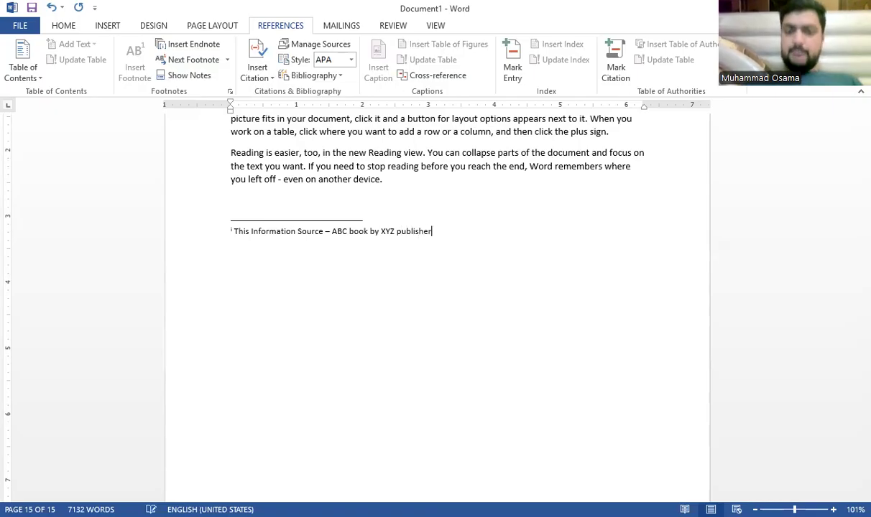
Step: Leave the endnote and return to the Video provides heading on page 2
{"action": "left_click", "coordinate": [367, 214]}
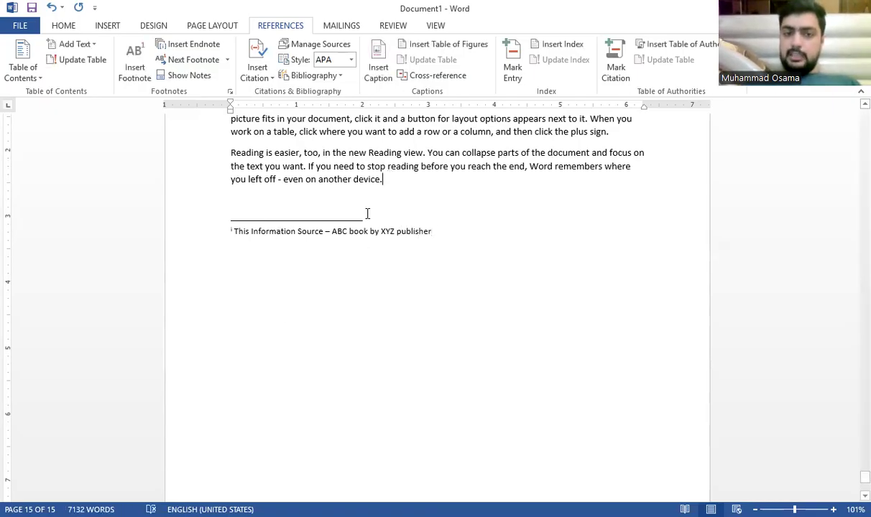
{"action": "scroll", "coordinate": [335, 218], "scroll_direction": "up", "scroll_amount": 3}
{"action": "scroll", "coordinate": [335, 219], "scroll_direction": "up", "scroll_amount": 15}
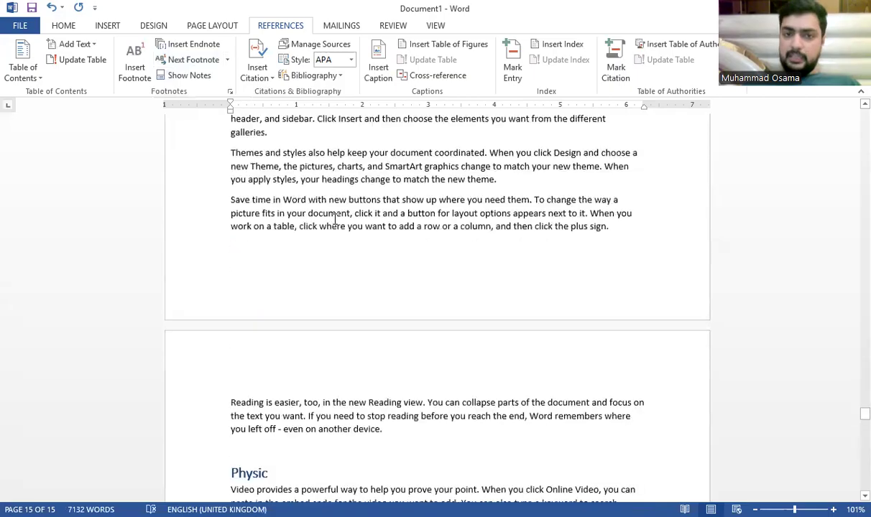
{"action": "scroll", "coordinate": [335, 218], "scroll_direction": "up", "scroll_amount": 15}
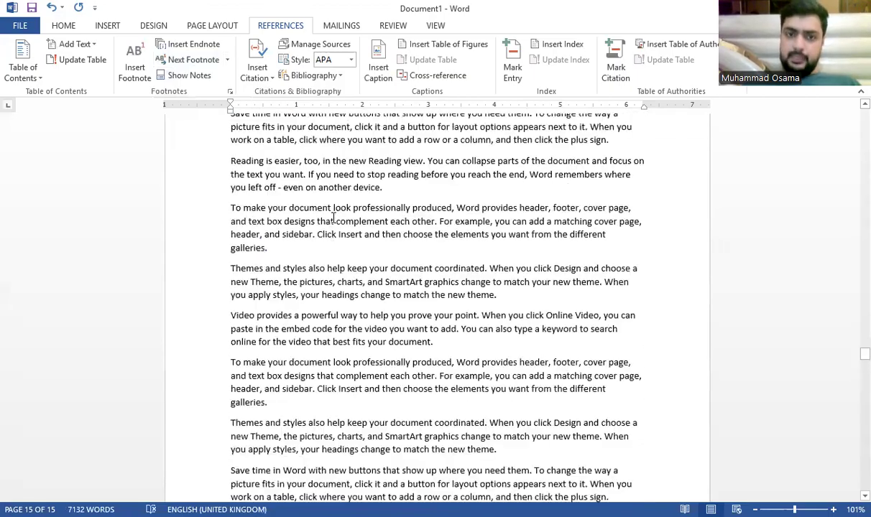
{"action": "scroll", "coordinate": [335, 219], "scroll_direction": "up", "scroll_amount": 10}
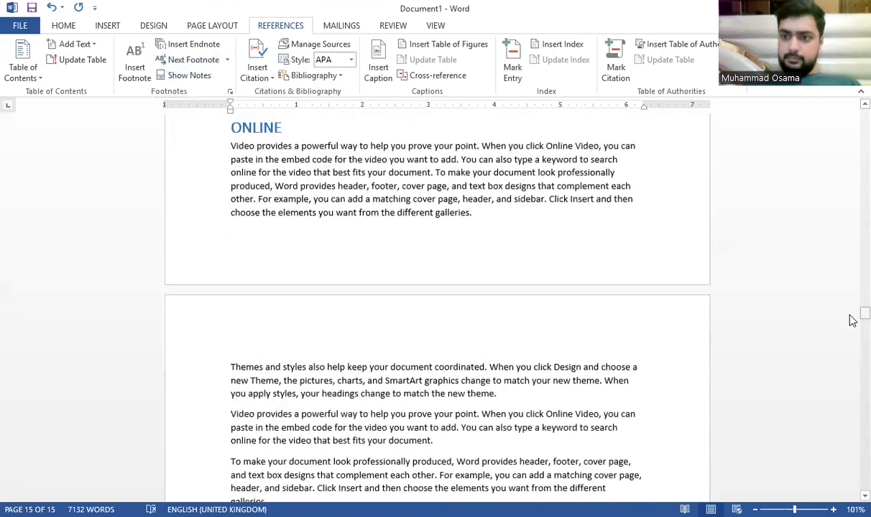
{"action": "scroll", "coordinate": [503, 313], "scroll_direction": "up", "scroll_amount": 20}
{"action": "scroll", "coordinate": [436, 334], "scroll_direction": "down", "scroll_amount": 5}
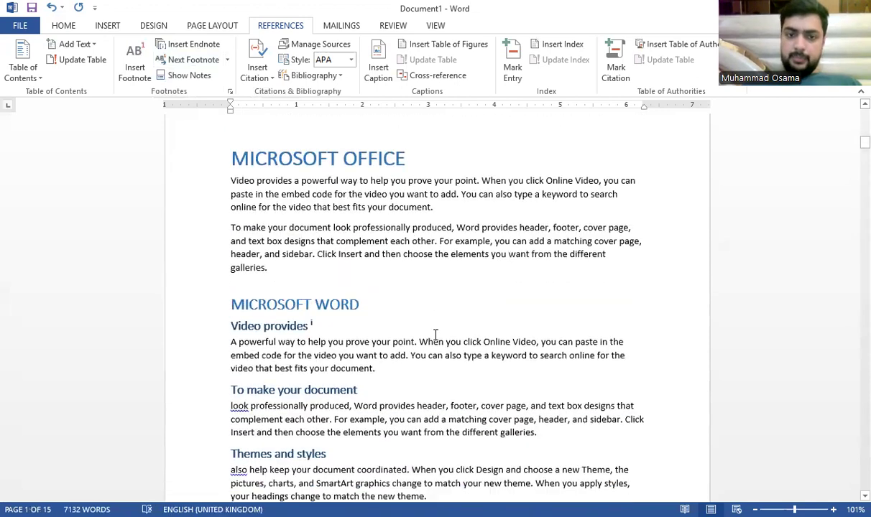
{"action": "mouse_move", "coordinate": [316, 318]}
{"action": "left_mouse_down"}
{"action": "mouse_move", "coordinate": [308, 329]}
{"action": "mouse_move", "coordinate": [311, 317]}
{"action": "left_mouse_up"}
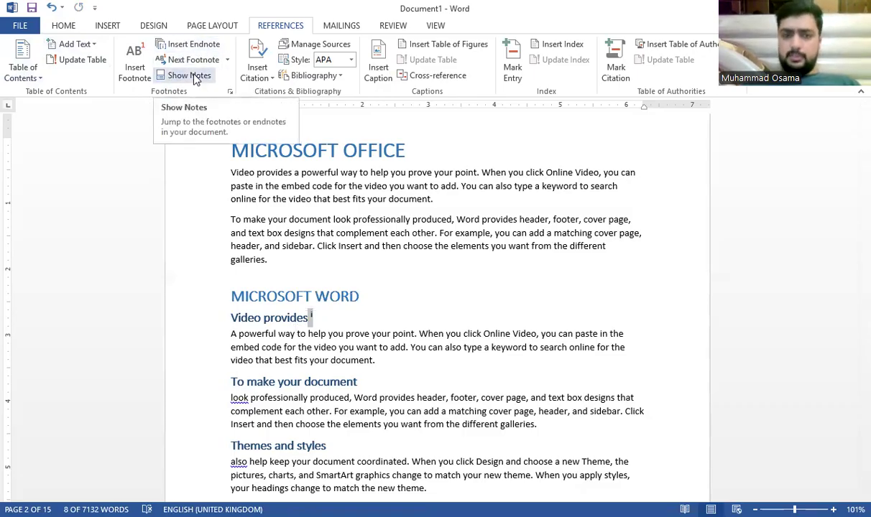
Step: Show the footnote area, step to the next and previous footnote, then scroll back up
{"action": "left_click", "coordinate": [194, 78]}
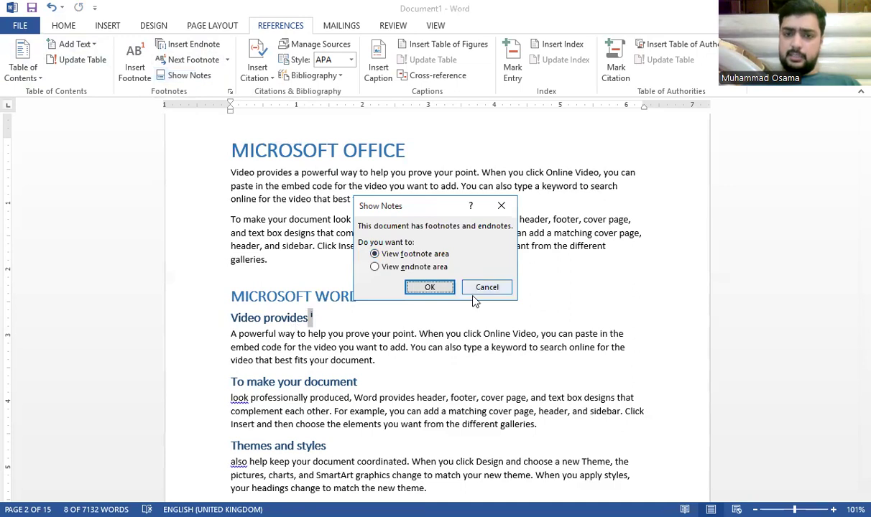
{"action": "left_click", "coordinate": [205, 61]}
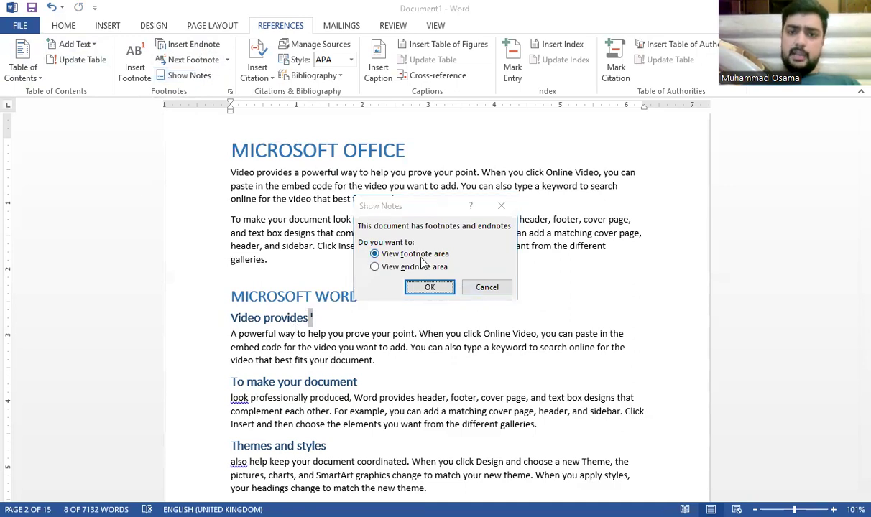
{"action": "left_click", "coordinate": [429, 288]}
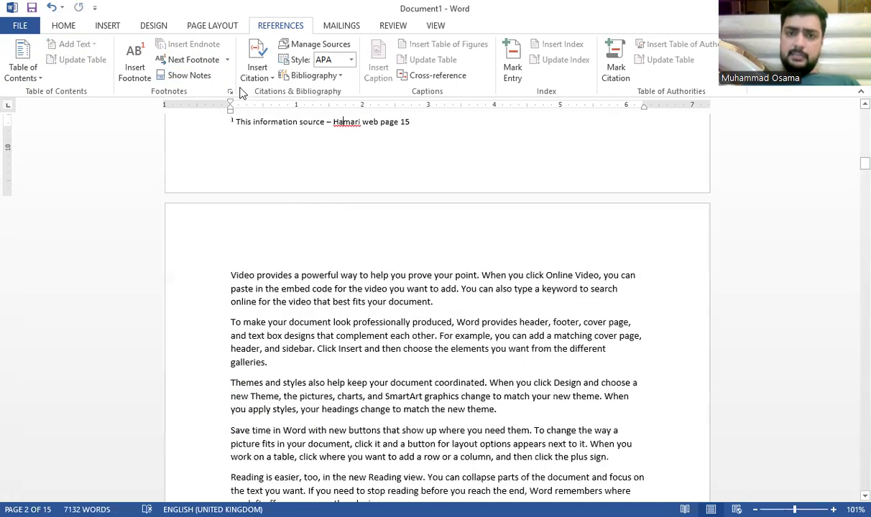
{"action": "left_click", "coordinate": [214, 62]}
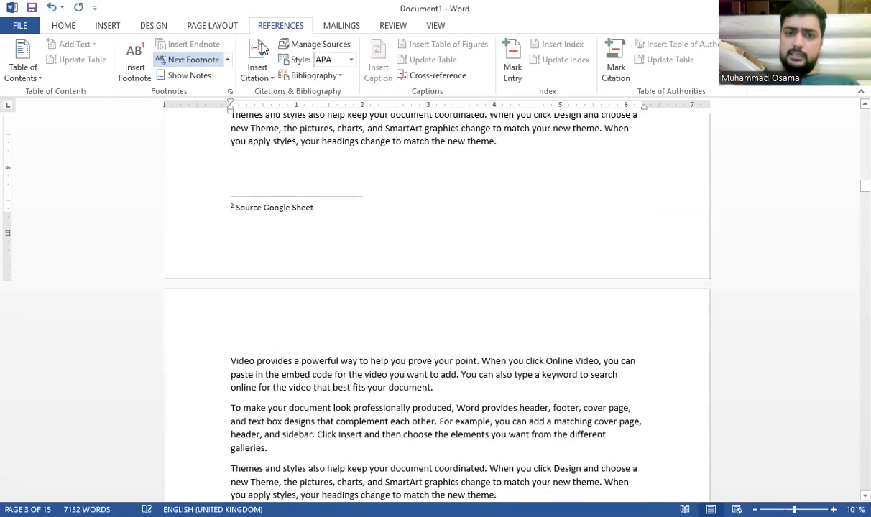
{"action": "left_click", "coordinate": [229, 62]}
{"action": "left_click", "coordinate": [218, 92]}
{"action": "left_click", "coordinate": [361, 139]}
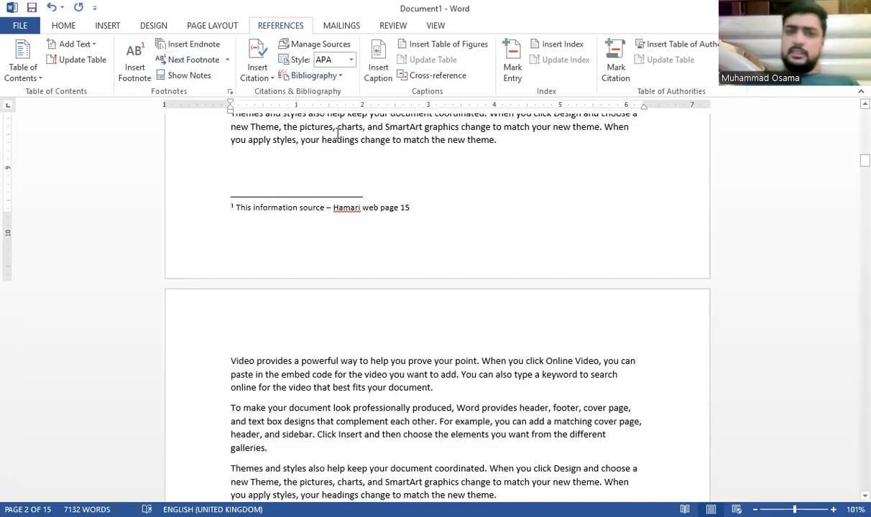
{"action": "scroll", "coordinate": [355, 148], "scroll_direction": "up", "scroll_amount": 15}
Step: Insert a page break so MICROSOFT OFFICE starts on a new page after the contents
{"action": "scroll", "coordinate": [356, 148], "scroll_direction": "up", "scroll_amount": 1}
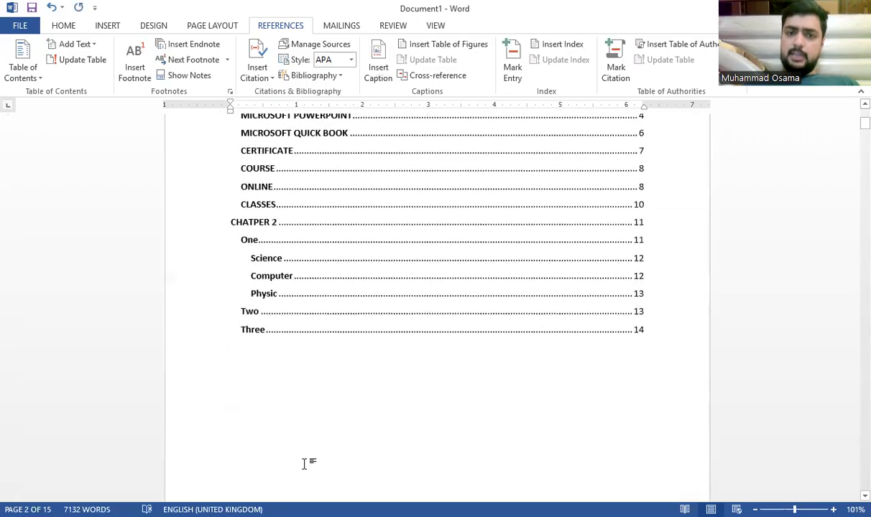
{"action": "left_click", "coordinate": [306, 408]}
{"action": "key", "text": "ctrl+Return"}
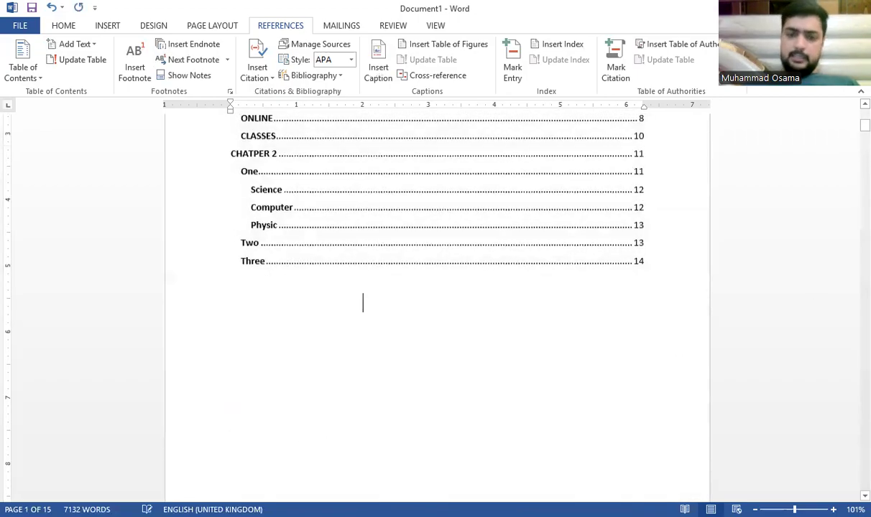
{"action": "key", "text": "ctrl+z"}
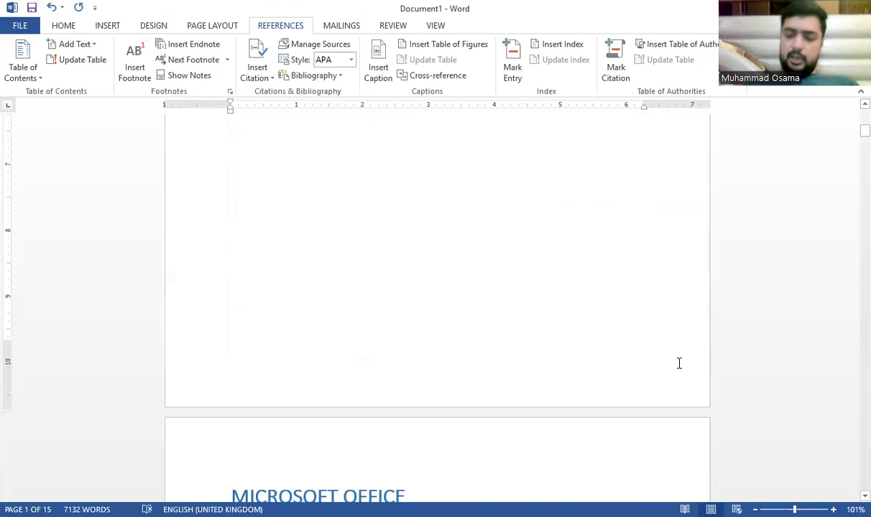
{"action": "key", "text": "ctrl+Return"}
{"action": "scroll", "coordinate": [689, 357], "scroll_direction": "down", "scroll_amount": 8}
{"action": "scroll", "coordinate": [687, 358], "scroll_direction": "up", "scroll_amount": 5}
{"action": "key", "text": "ctrl+z"}
{"action": "scroll", "coordinate": [687, 358], "scroll_direction": "up", "scroll_amount": 3}
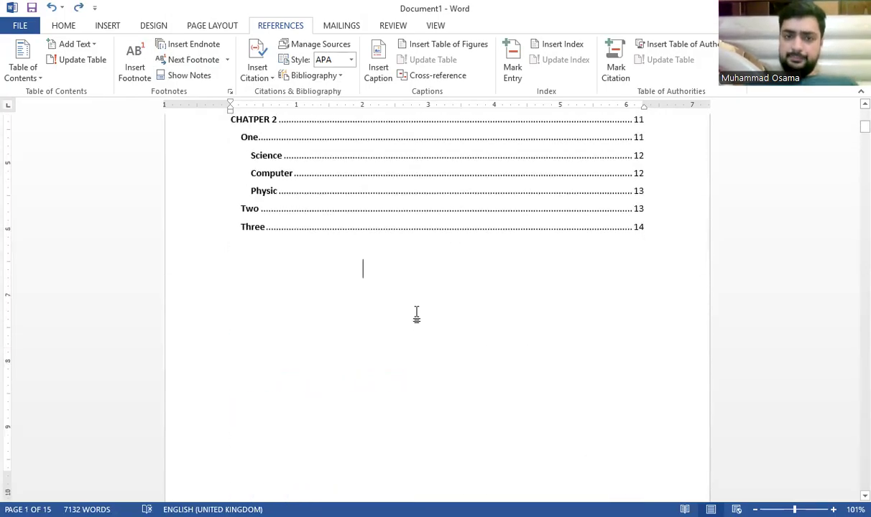
{"action": "key", "text": "BackSpace"}
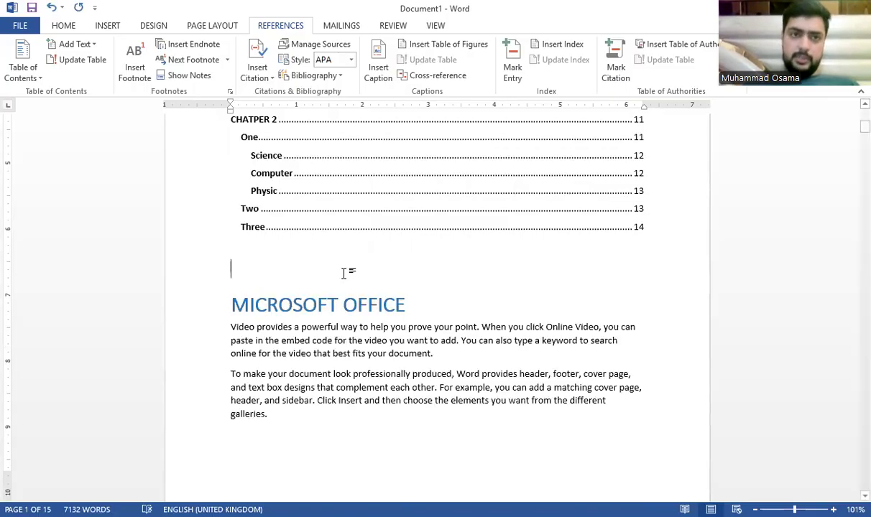
{"action": "left_click", "coordinate": [107, 25]}
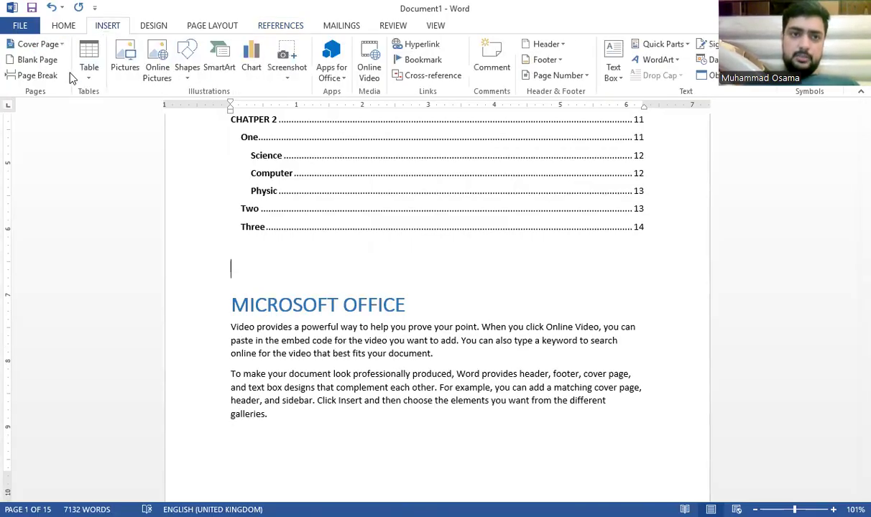
{"action": "left_click", "coordinate": [37, 78]}
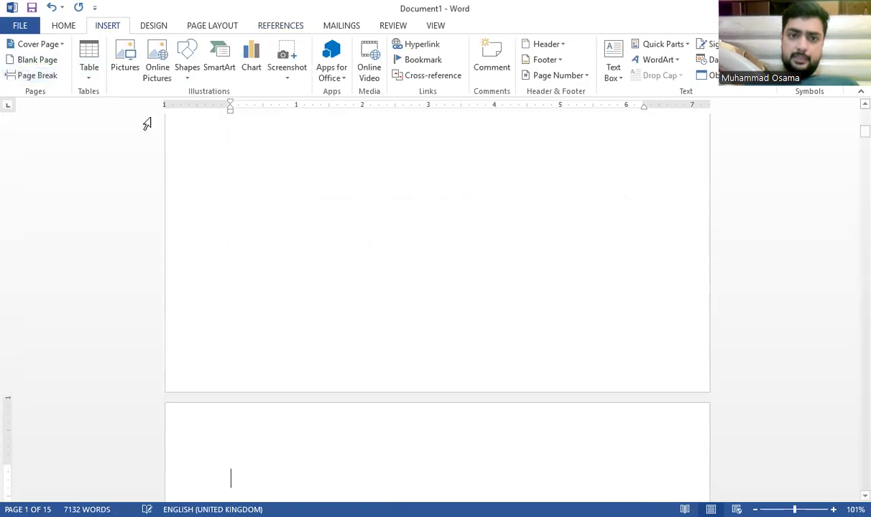
Step: Update the entire table of contents
{"action": "scroll", "coordinate": [339, 228], "scroll_direction": "up", "scroll_amount": 5}
{"action": "left_click", "coordinate": [355, 232]}
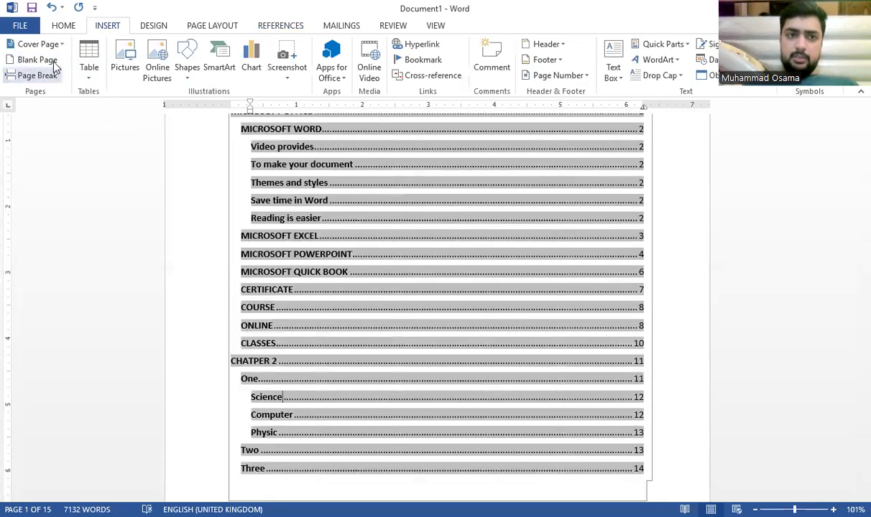
{"action": "left_click", "coordinate": [280, 25]}
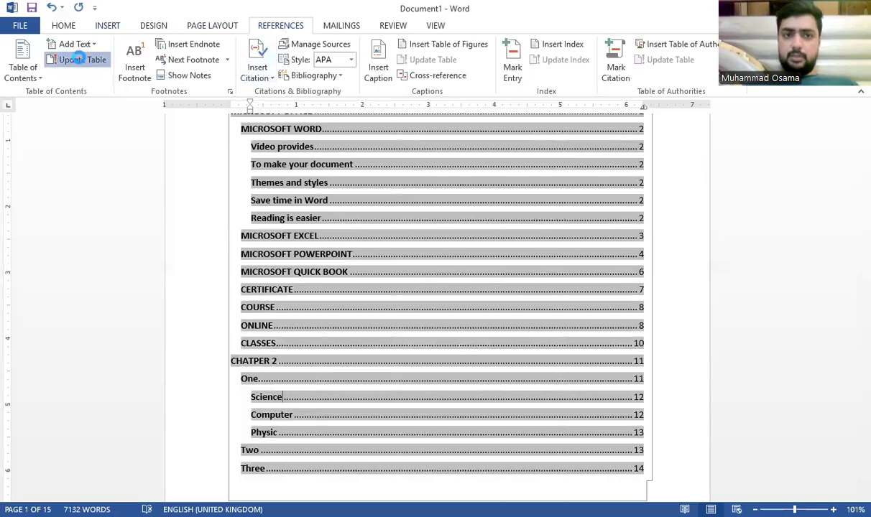
{"action": "left_click", "coordinate": [74, 58]}
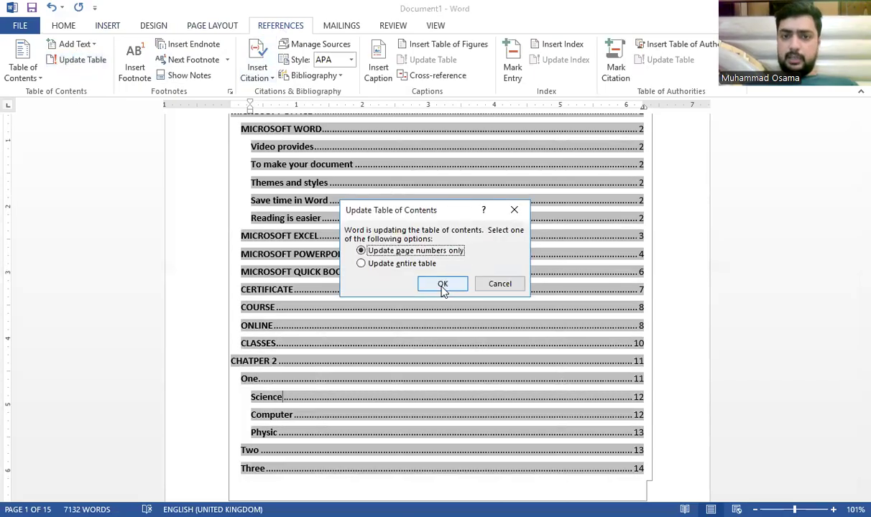
{"action": "left_click", "coordinate": [404, 267]}
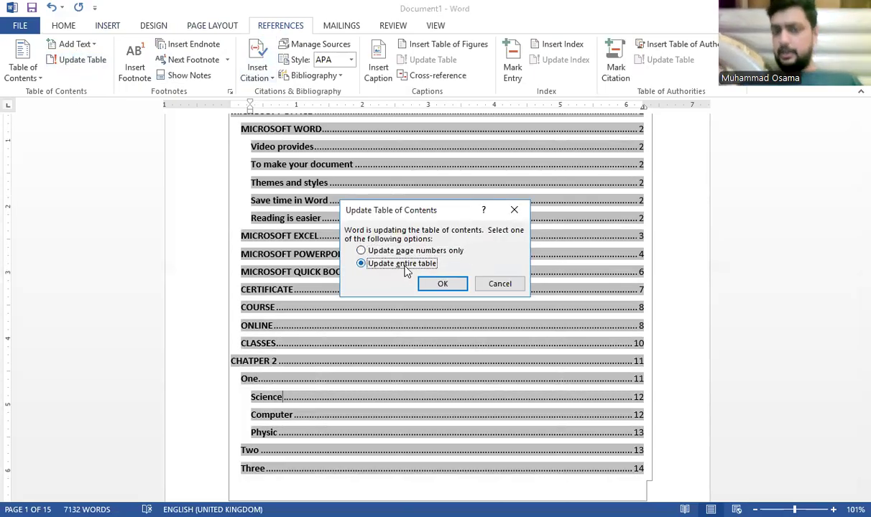
{"action": "left_click", "coordinate": [438, 284]}
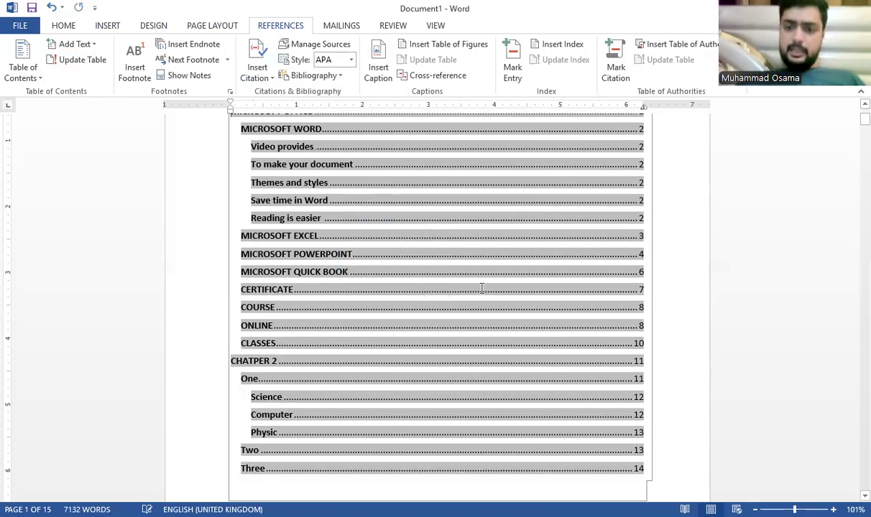
{"action": "scroll", "coordinate": [478, 286], "scroll_direction": "down", "scroll_amount": 3}
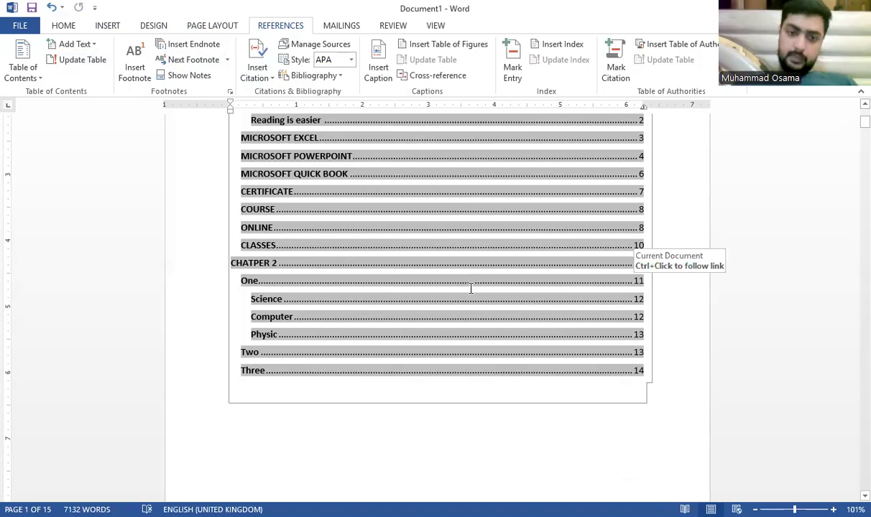
{"action": "left_click", "coordinate": [265, 453]}
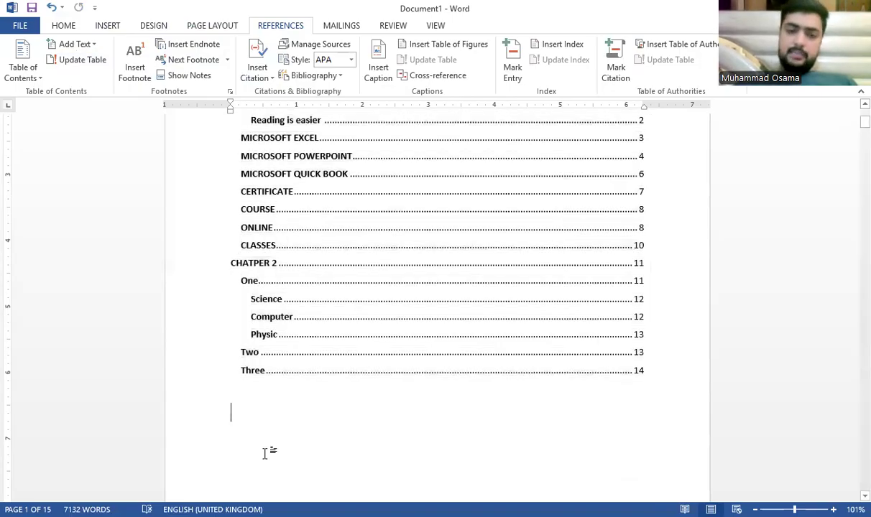
Step: Add an empty line below the contents and start a new citation source via Add New Source
{"action": "key", "text": "Return"}
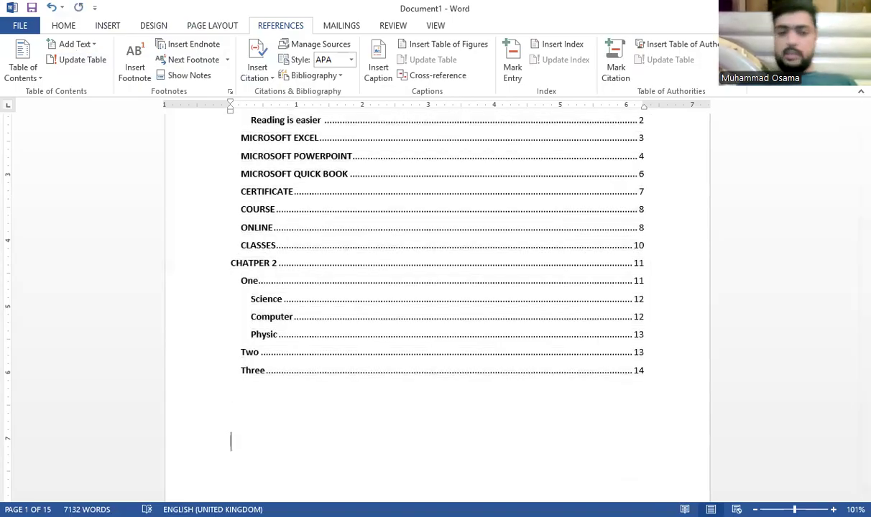
{"action": "scroll", "coordinate": [303, 397], "scroll_direction": "down", "scroll_amount": 4}
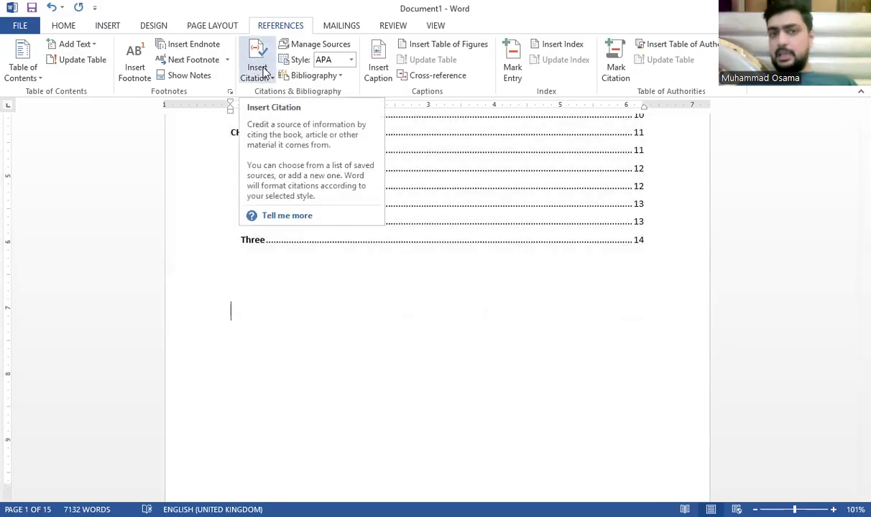
{"action": "left_click", "coordinate": [266, 77]}
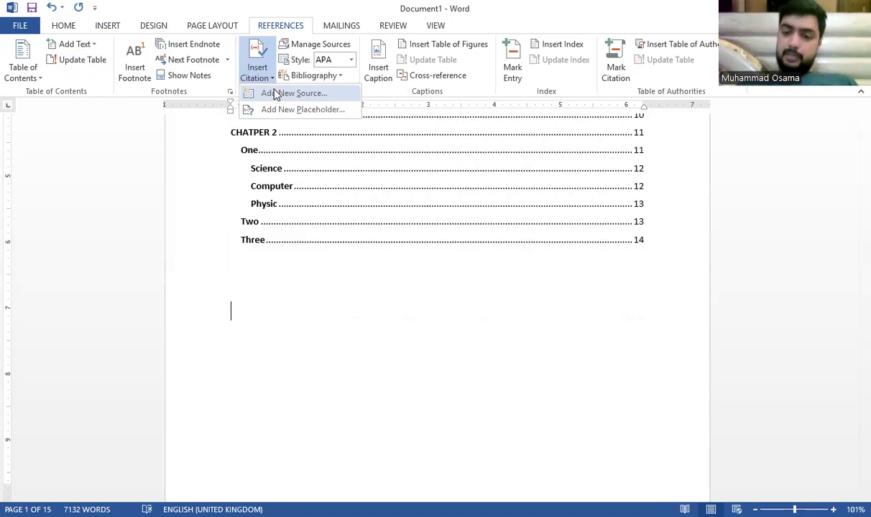
{"action": "left_click", "coordinate": [276, 94]}
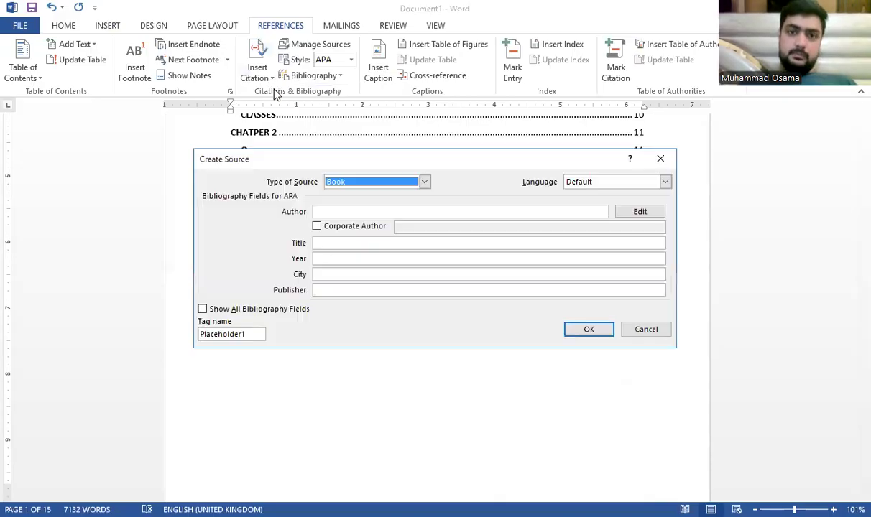
Step: Set the source type to Journal Article and enter the author's name as a personal author
{"action": "left_click", "coordinate": [381, 182]}
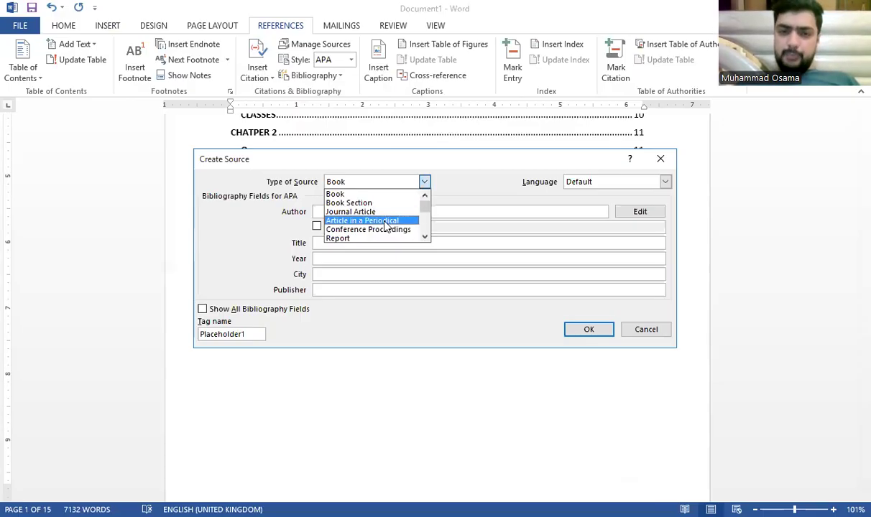
{"action": "scroll", "coordinate": [368, 219], "scroll_direction": "down", "scroll_amount": 1}
{"action": "scroll", "coordinate": [368, 219], "scroll_direction": "down", "scroll_amount": 3}
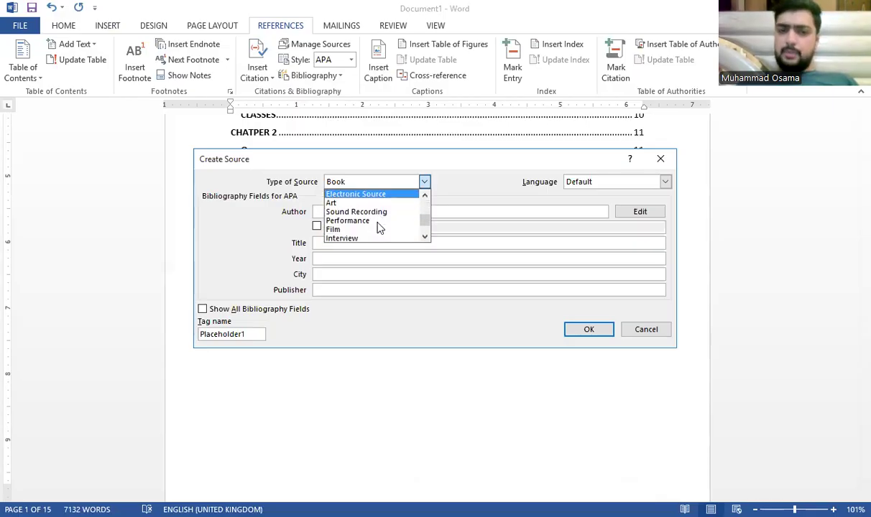
{"action": "scroll", "coordinate": [367, 220], "scroll_direction": "up", "scroll_amount": 4}
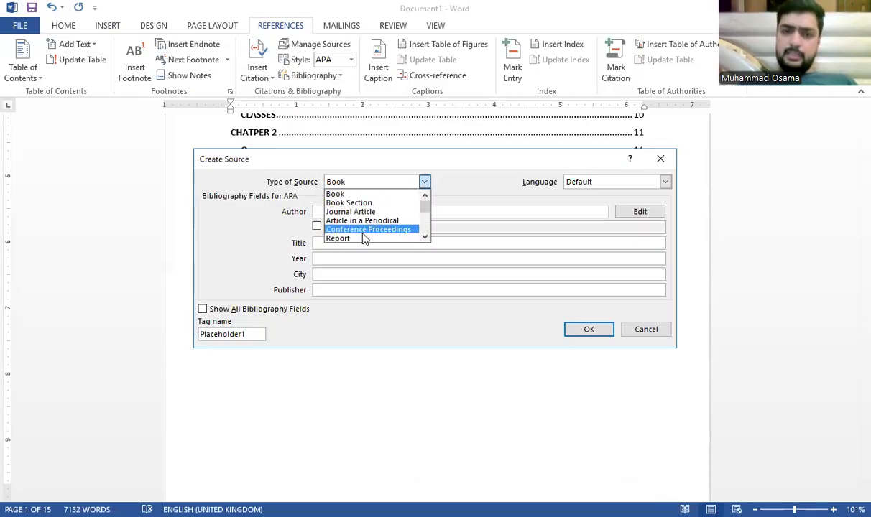
{"action": "left_click", "coordinate": [379, 215]}
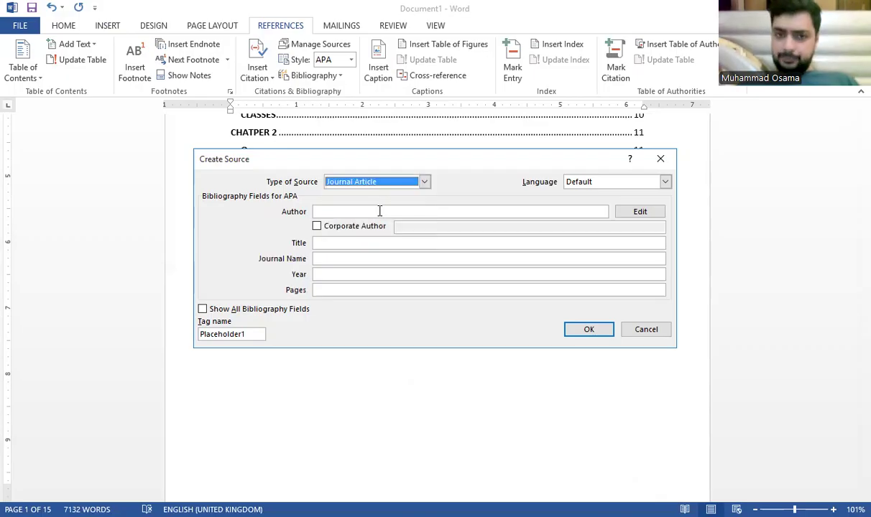
{"action": "left_click", "coordinate": [376, 212]}
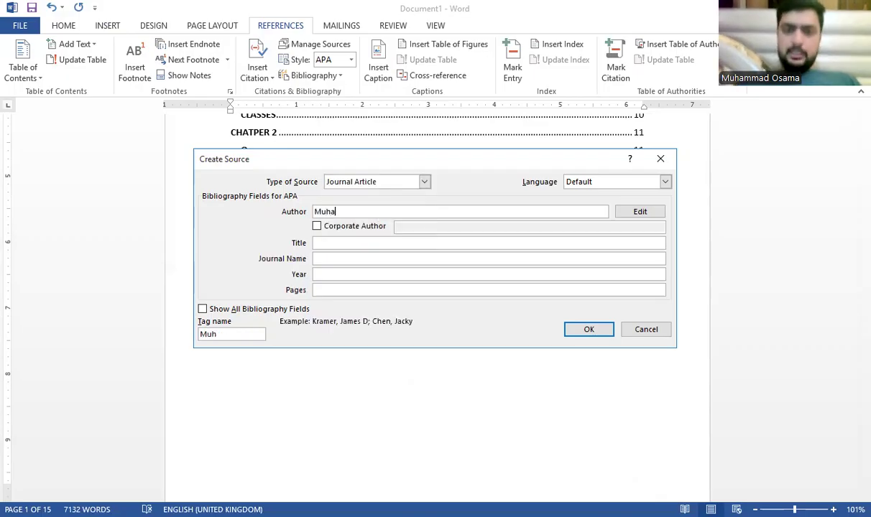
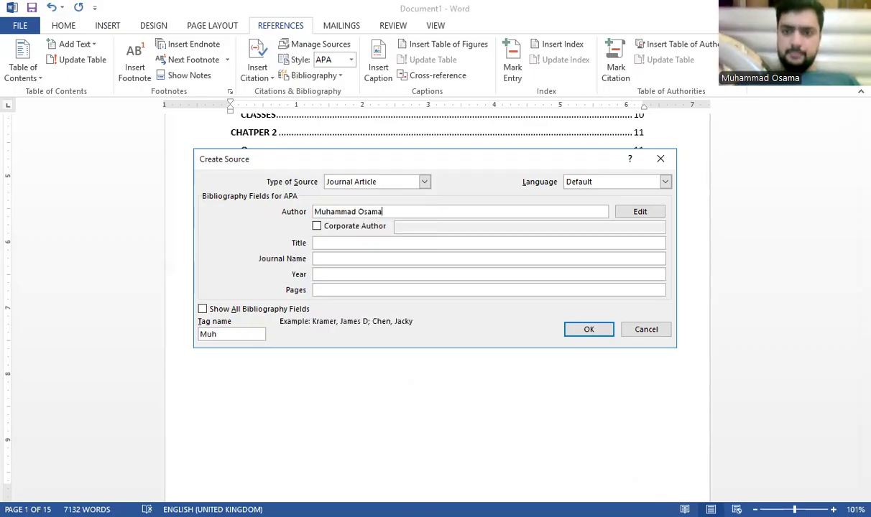
{"action": "left_click", "coordinate": [365, 226]}
{"action": "left_click", "coordinate": [365, 227]}
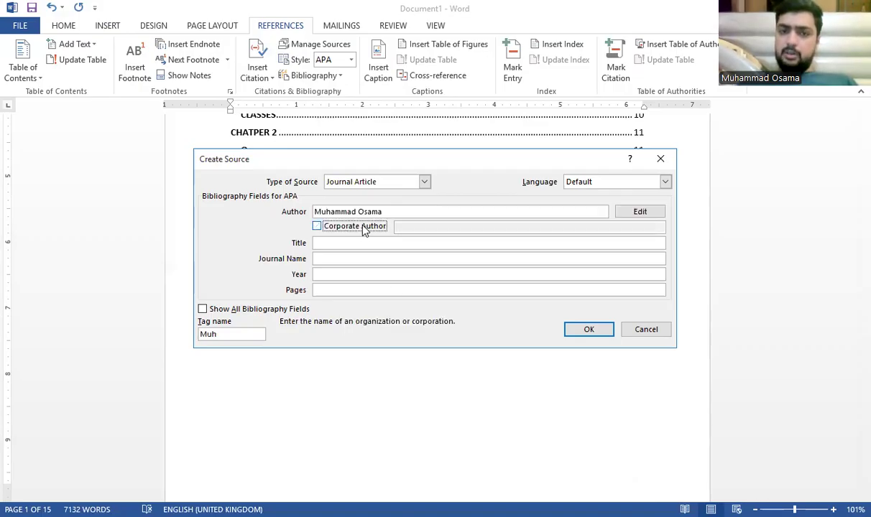
Step: Fill in the title, journal name Microsoft Office 2025, year 2025 and pages 15
{"action": "left_click", "coordinate": [348, 244]}
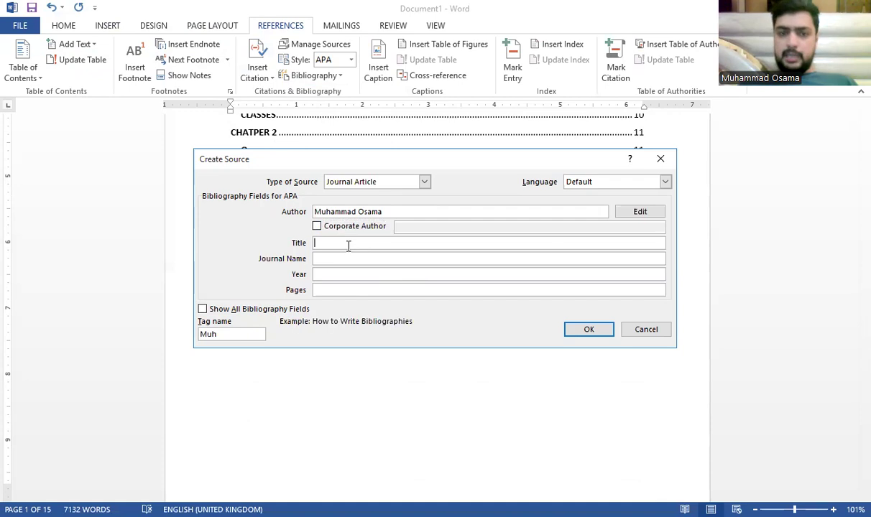
{"action": "type", "text": "MUhammad"}
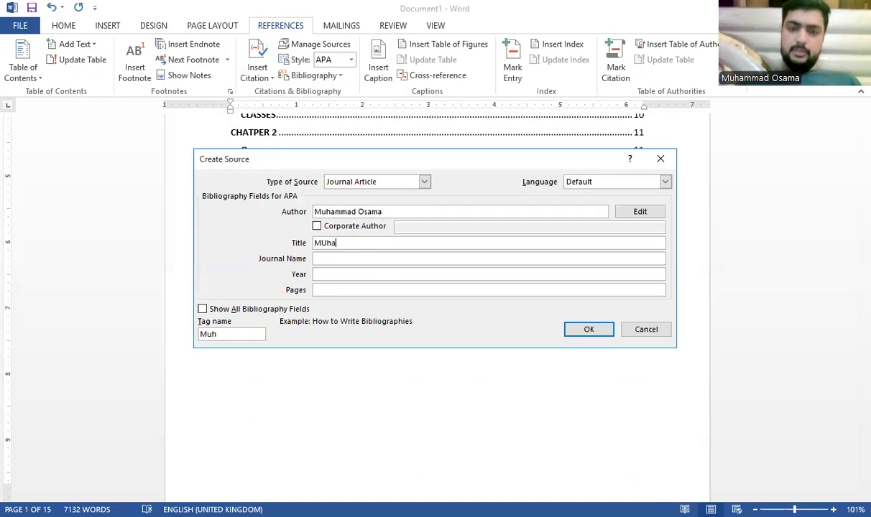
{"action": "key", "text": "BackSpace"}
{"action": "key", "text": "BackSpace"}
{"action": "key", "text": "BackSpace"}
{"action": "key", "text": "BackSpace"}
{"action": "key", "text": "BackSpace"}
{"action": "key", "text": "BackSpace"}
{"action": "key", "text": "BackSpace"}
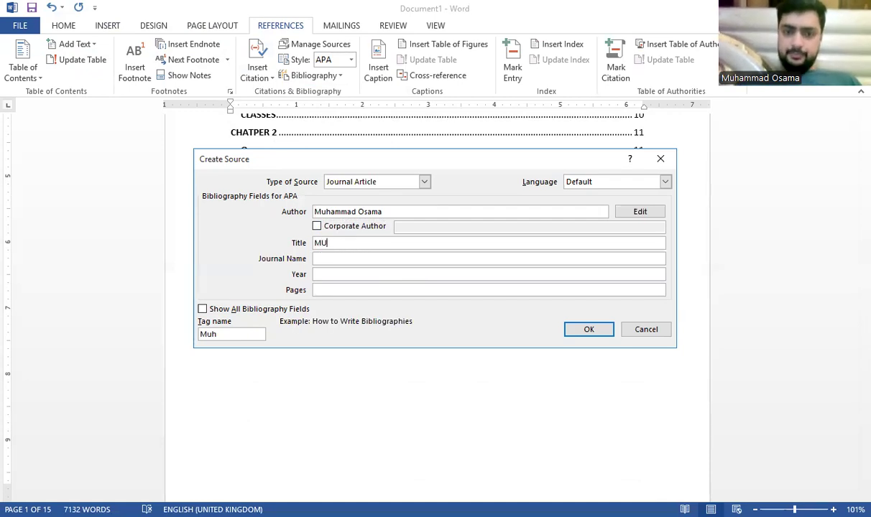
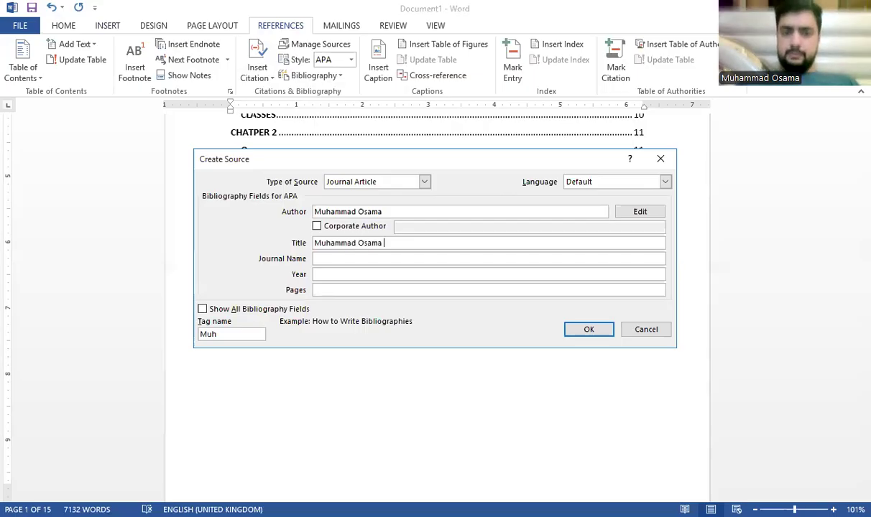
{"action": "left_click", "coordinate": [345, 259]}
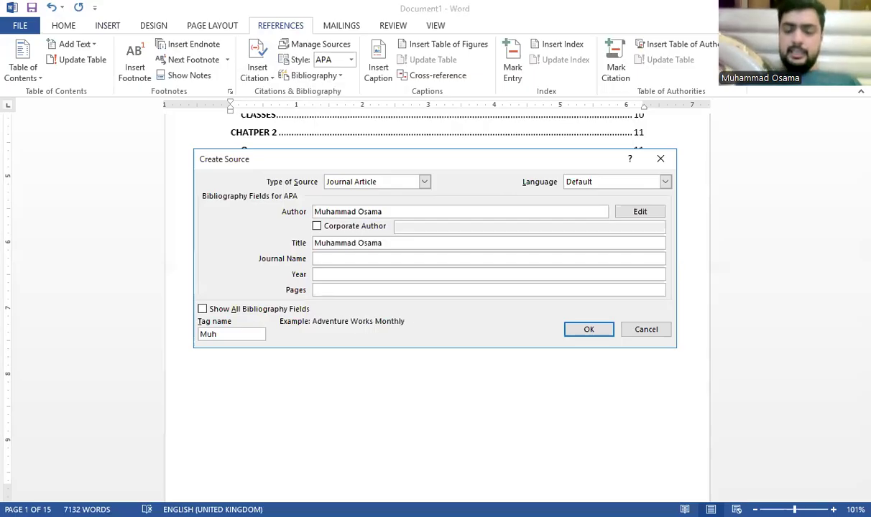
{"action": "type", "text": "Microsof"}
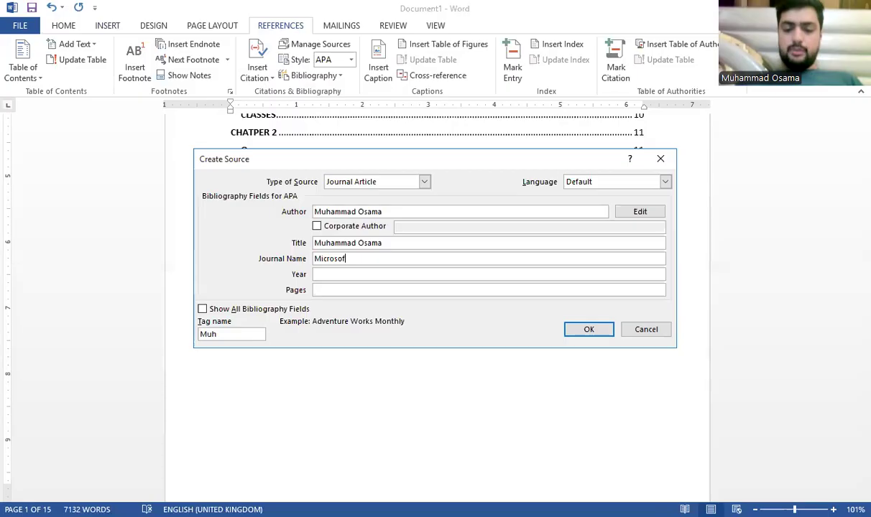
{"action": "type", "text": "t Office 2025"}
{"action": "left_click", "coordinate": [315, 275]}
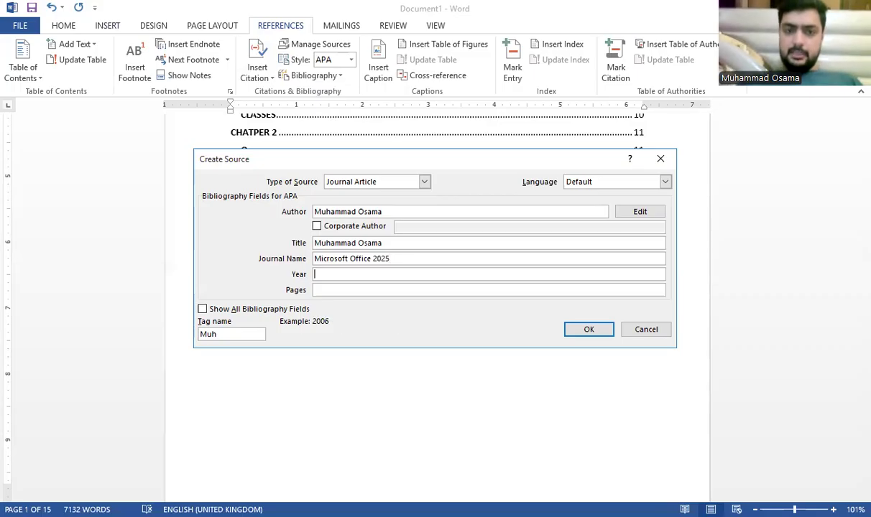
{"action": "type", "text": "2025"}
{"action": "left_click", "coordinate": [397, 291]}
{"action": "type", "text": "16"}
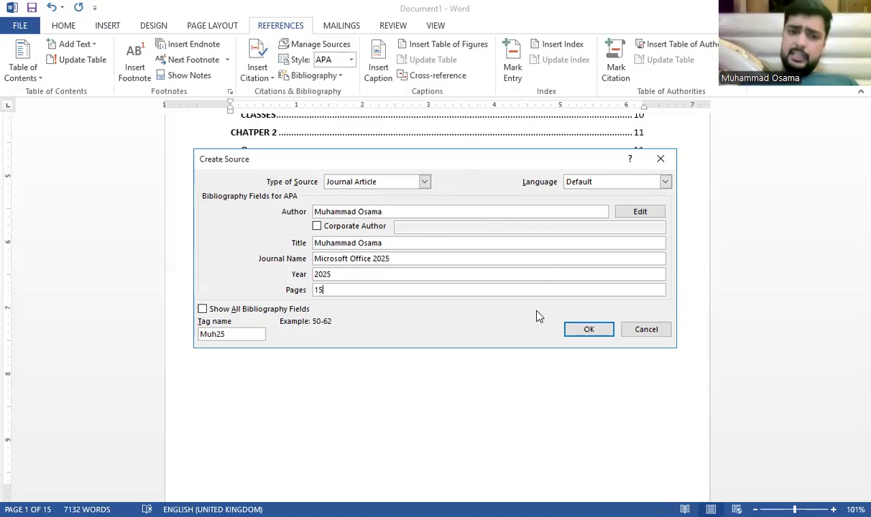
Step: Show all bibliography fields and enter 'Kara' as the city
{"action": "left_click", "coordinate": [235, 309]}
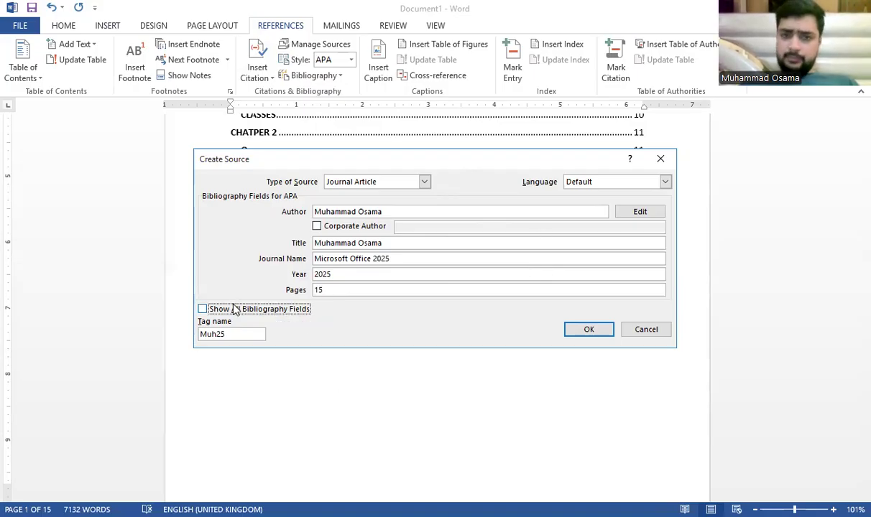
{"action": "left_click", "coordinate": [375, 274]}
{"action": "type", "text": "Karachi"}
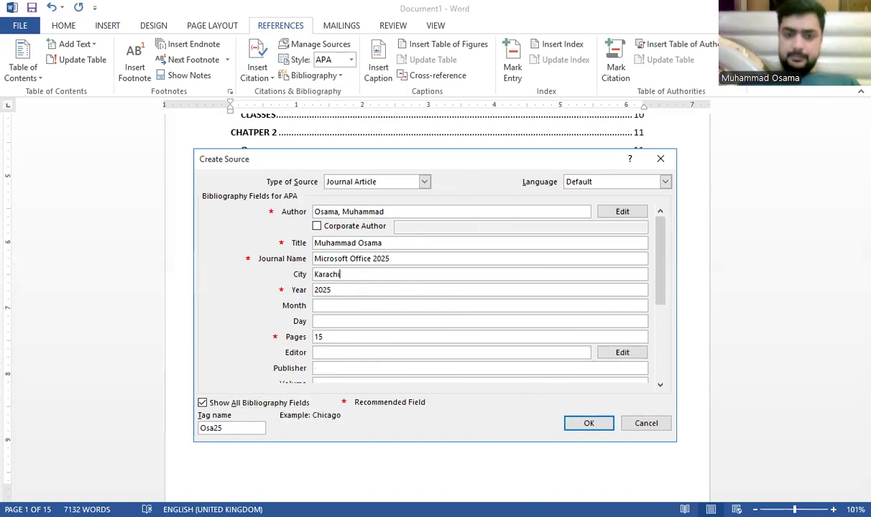
{"action": "left_click", "coordinate": [355, 354]}
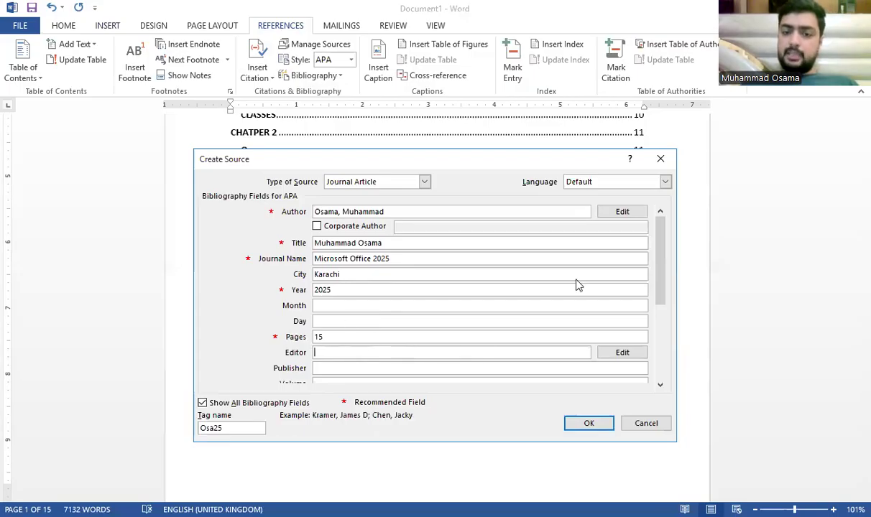
{"action": "left_click_drag", "start_coordinate": [666, 248], "coordinate": [657, 287]}
Step: Step through the Volume, Short Title, Comments and Day Accessed fields, then confirm the source
{"action": "left_click", "coordinate": [317, 306]}
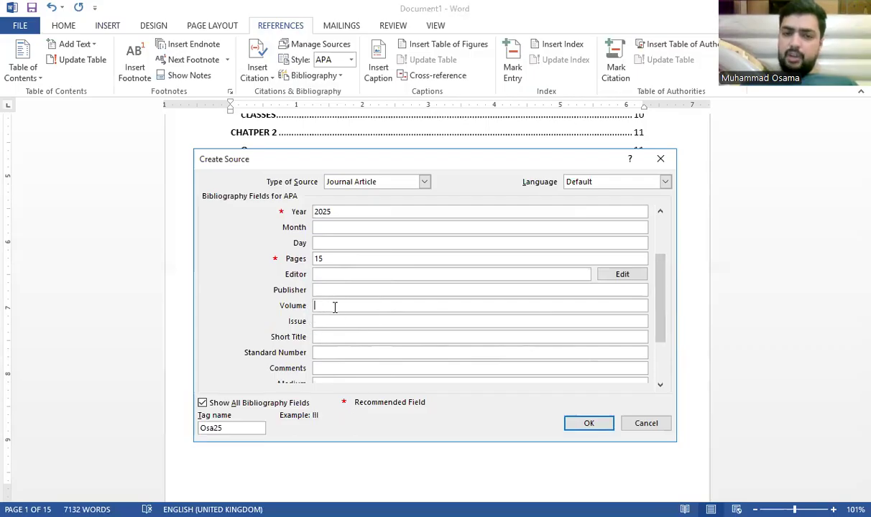
{"action": "left_click", "coordinate": [332, 338]}
{"action": "left_click", "coordinate": [337, 367]}
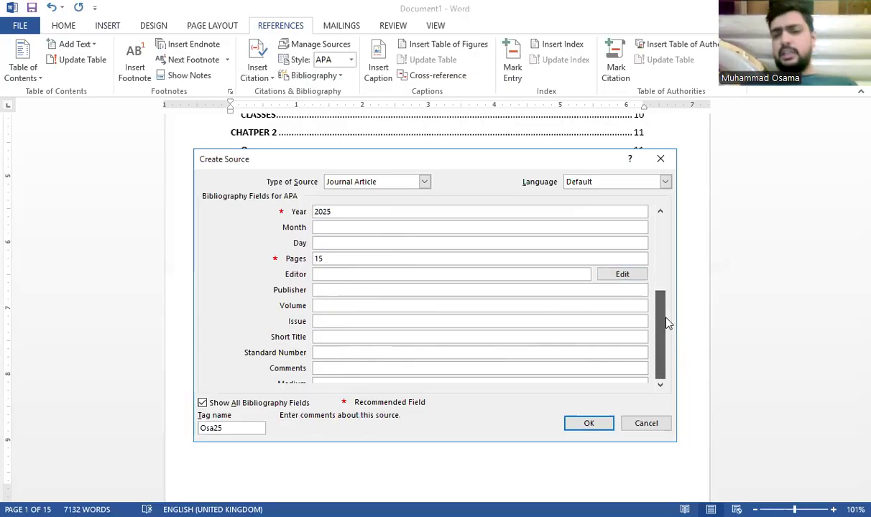
{"action": "scroll", "coordinate": [667, 322], "scroll_direction": "down", "scroll_amount": 2}
{"action": "left_click", "coordinate": [320, 353]}
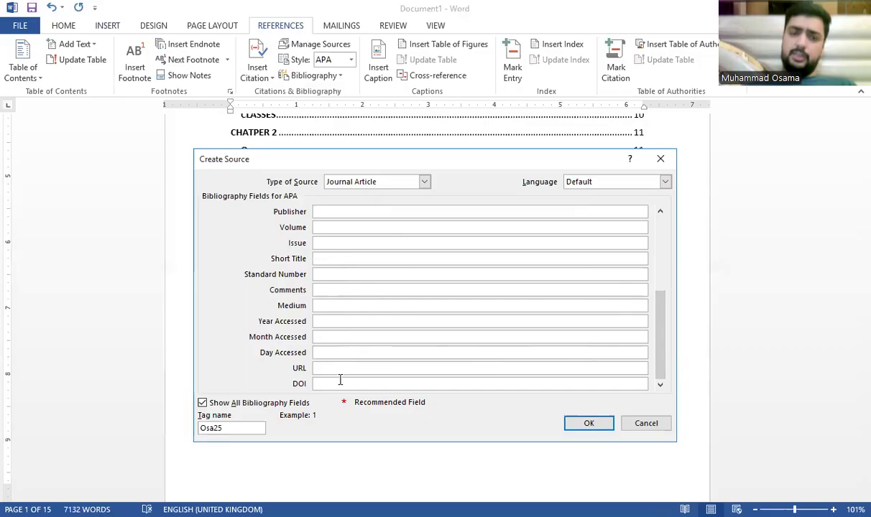
{"action": "left_click", "coordinate": [575, 424]}
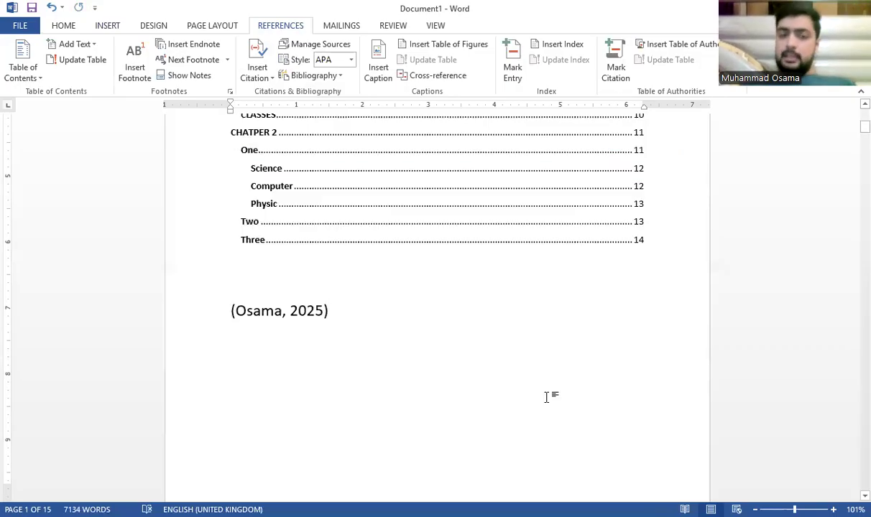
Step: Delete the citation below the contents, review Manage Sources, then bring up the Figure 1 caption settings
{"action": "left_click_drag", "start_coordinate": [362, 334], "coordinate": [228, 327]}
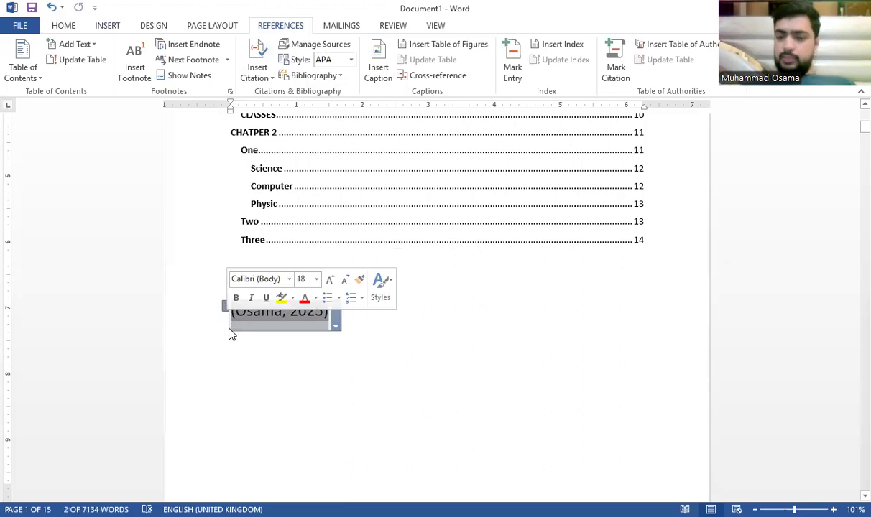
{"action": "key", "text": "Delete"}
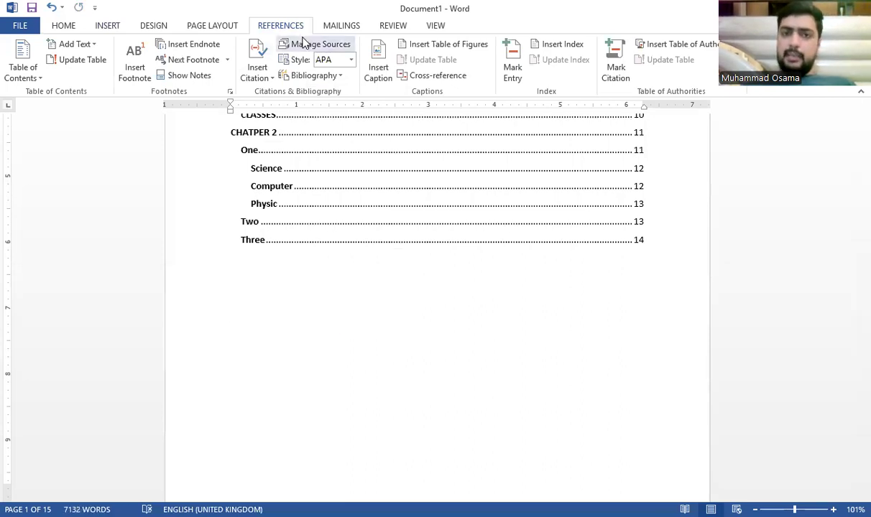
{"action": "left_click", "coordinate": [304, 44]}
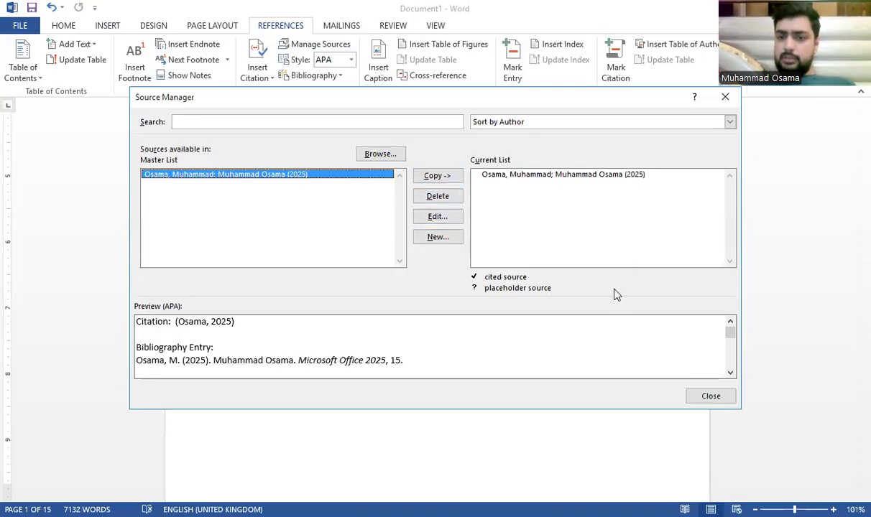
{"action": "left_click", "coordinate": [722, 97]}
{"action": "left_click", "coordinate": [375, 49]}
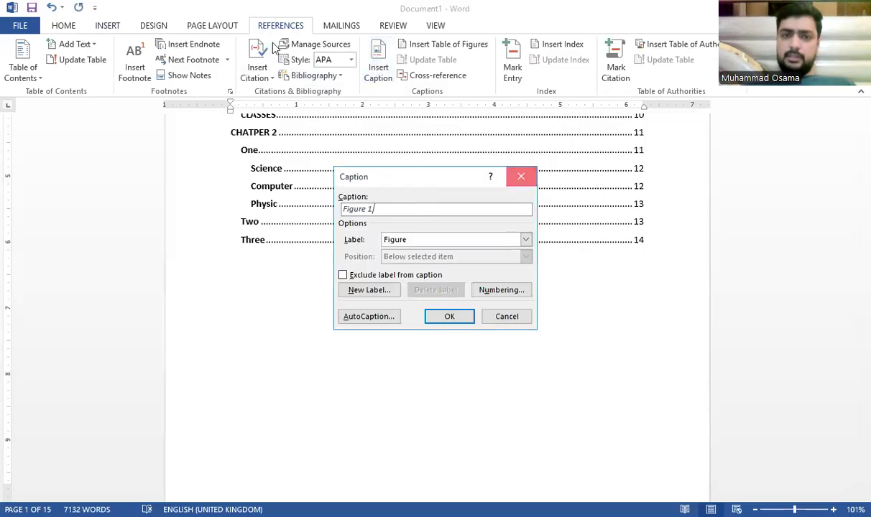
Step: Cancel the caption and cite the saved journal source below the contents
{"action": "left_click", "coordinate": [533, 177]}
{"action": "left_click", "coordinate": [257, 70]}
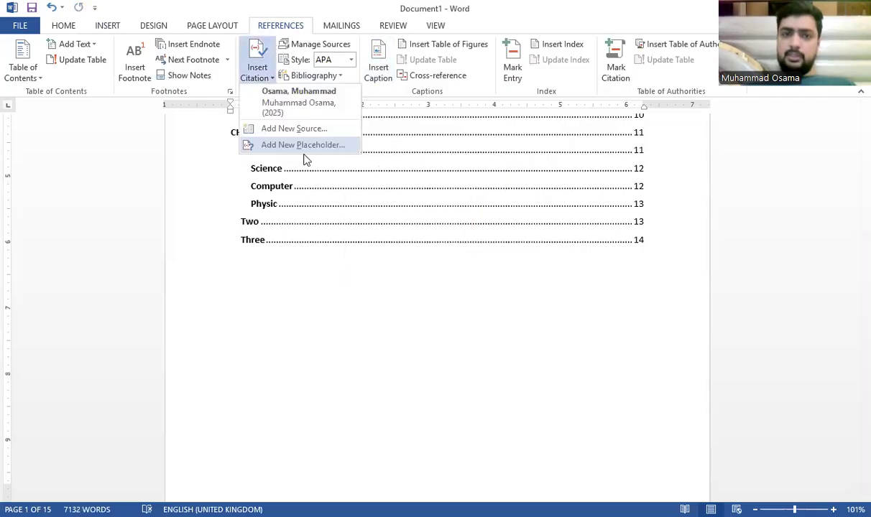
{"action": "left_click", "coordinate": [294, 103]}
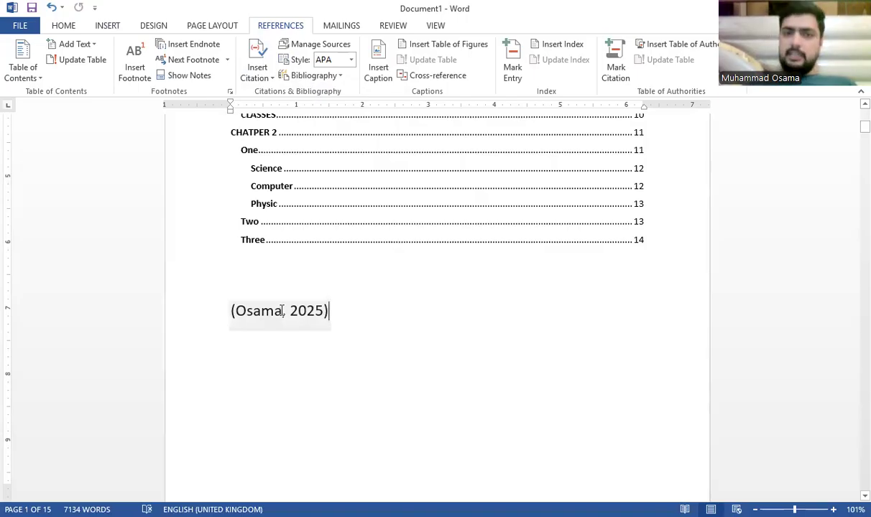
Step: Change the citation style to GOST - Name Sort, then to Harvard - Anglia
{"action": "left_click", "coordinate": [350, 59]}
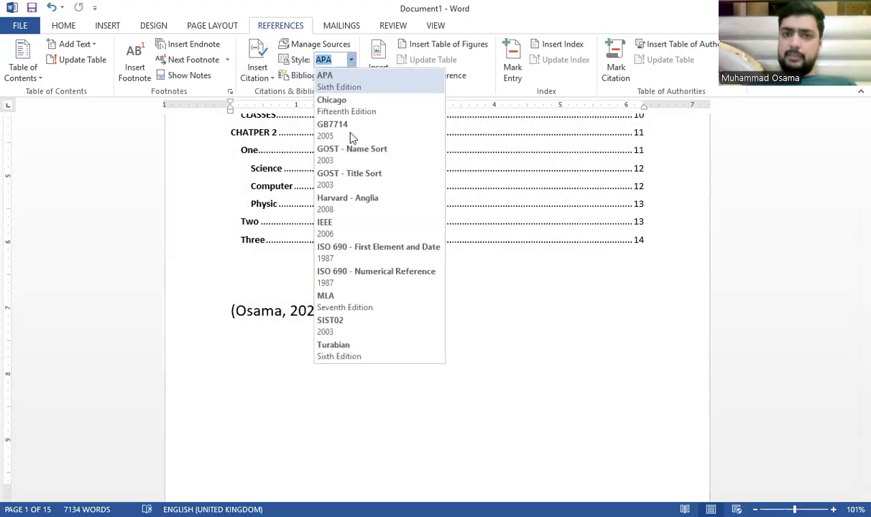
{"action": "left_click", "coordinate": [355, 154]}
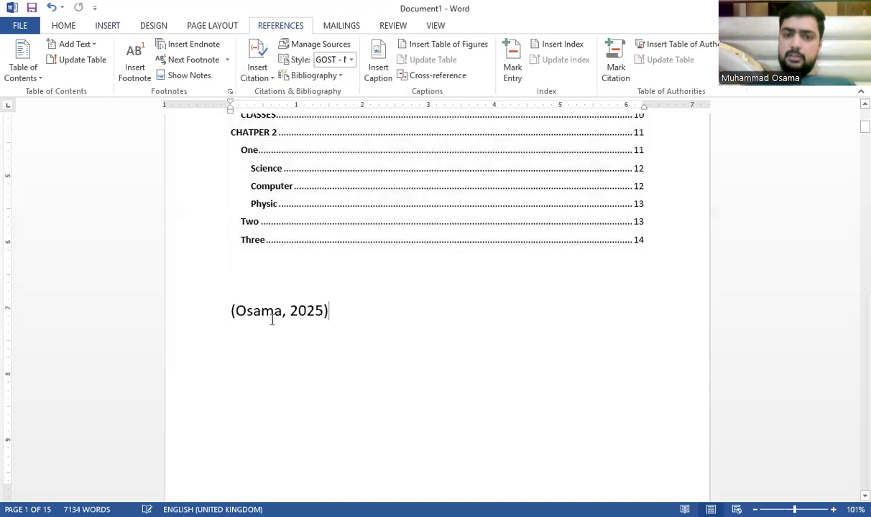
{"action": "left_click", "coordinate": [351, 60]}
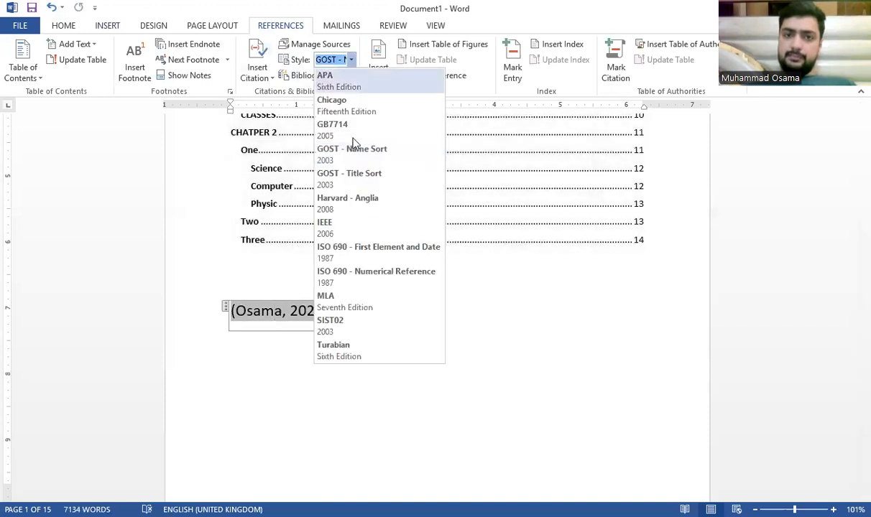
{"action": "left_click", "coordinate": [349, 200]}
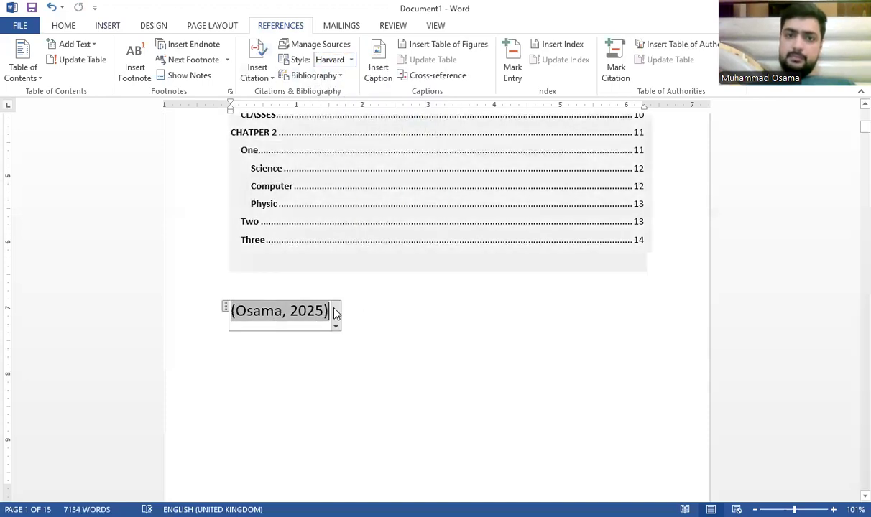
{"action": "left_click", "coordinate": [337, 317]}
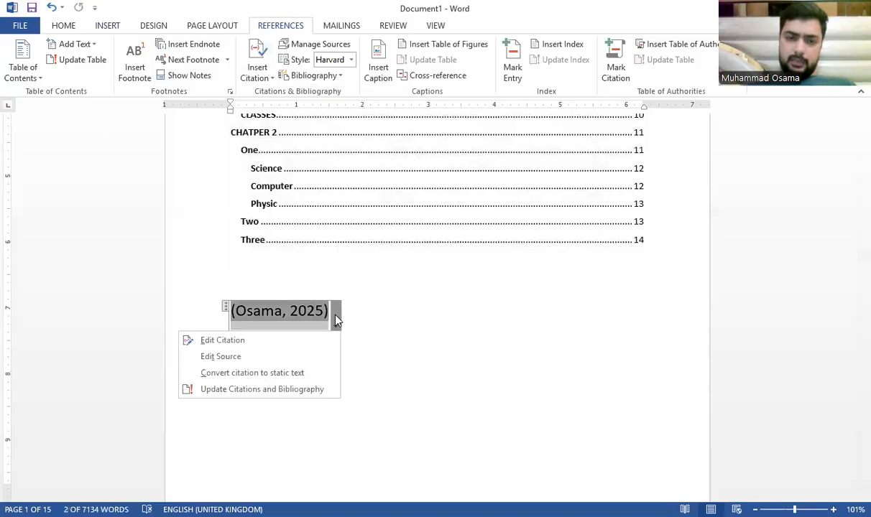
Step: Try inserting a Bibliography and a Works Cited list at the citation
{"action": "left_click", "coordinate": [341, 80]}
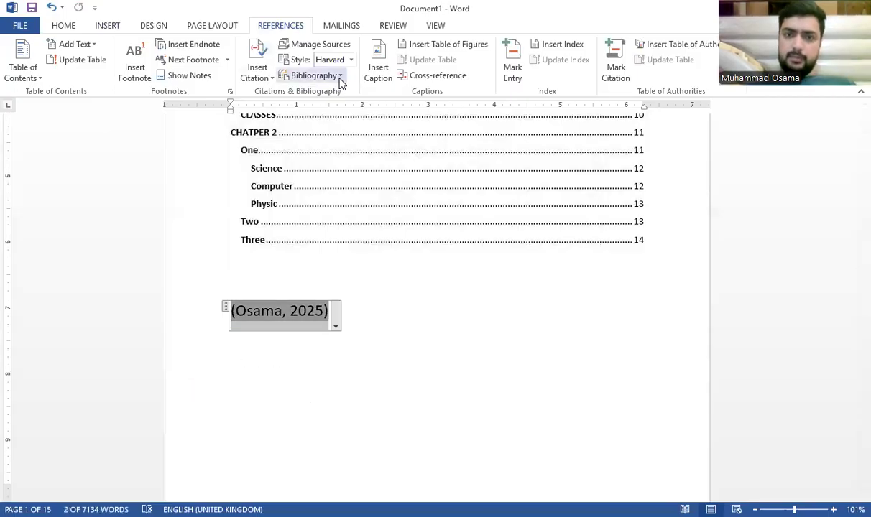
{"action": "left_click", "coordinate": [340, 78]}
{"action": "left_click", "coordinate": [325, 138]}
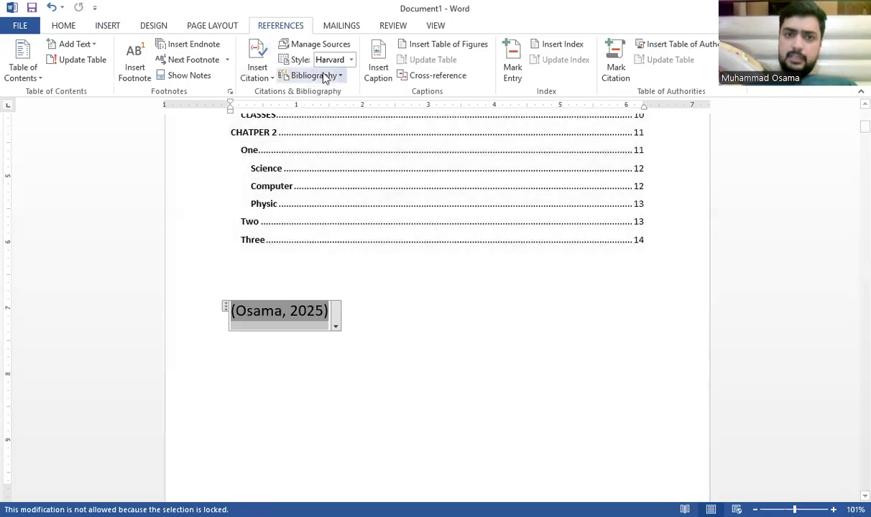
{"action": "left_click", "coordinate": [317, 76]}
{"action": "left_click", "coordinate": [323, 301]}
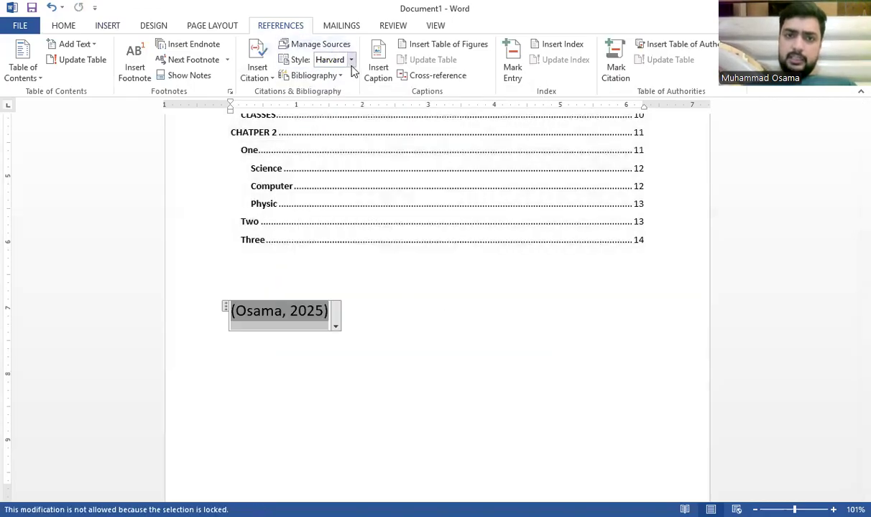
Step: Switch the citation style to Turabian and cite the saved source again
{"action": "left_click", "coordinate": [351, 60]}
{"action": "left_click", "coordinate": [356, 345]}
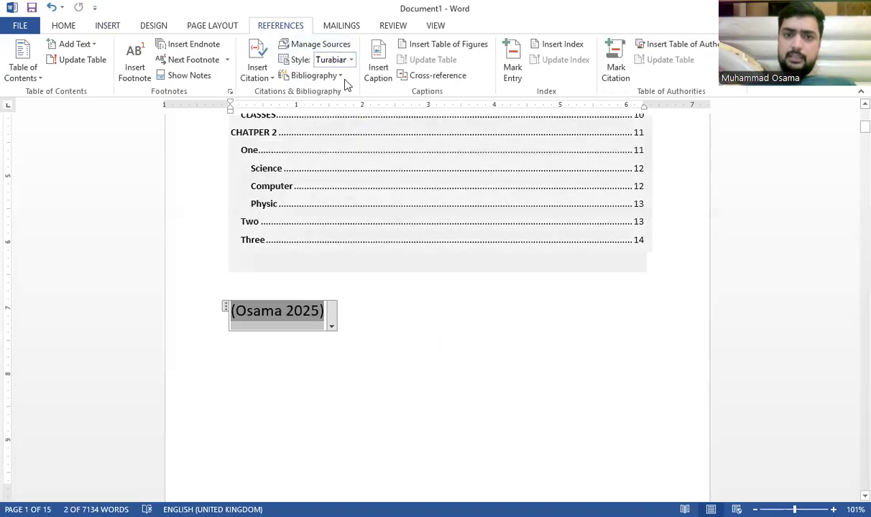
{"action": "left_click", "coordinate": [350, 60]}
{"action": "left_click", "coordinate": [257, 72]}
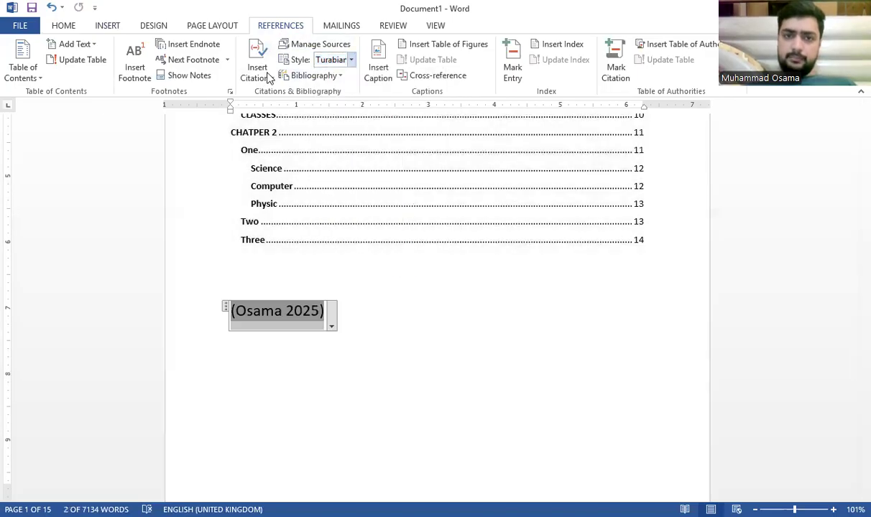
{"action": "left_click", "coordinate": [258, 72]}
{"action": "left_click", "coordinate": [288, 115]}
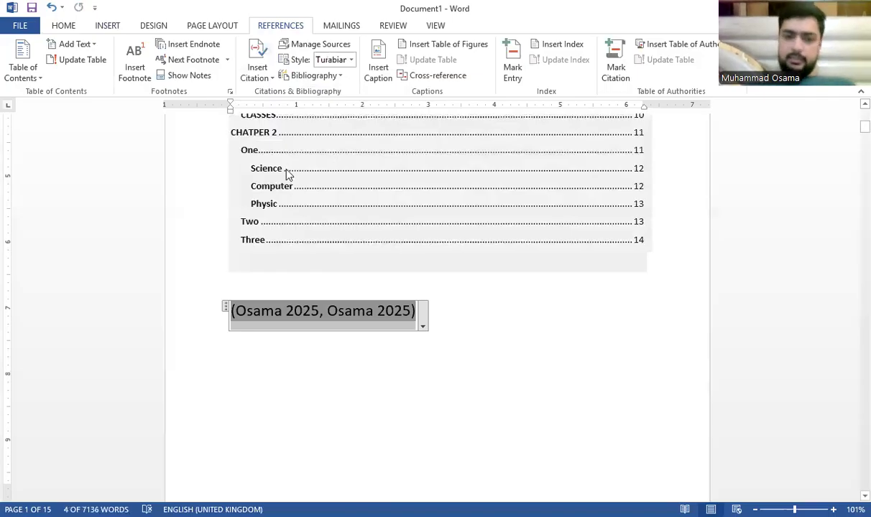
Step: Delete the doubled citation and insert a single citation of the saved source
{"action": "left_click_drag", "start_coordinate": [424, 315], "coordinate": [109, 328]}
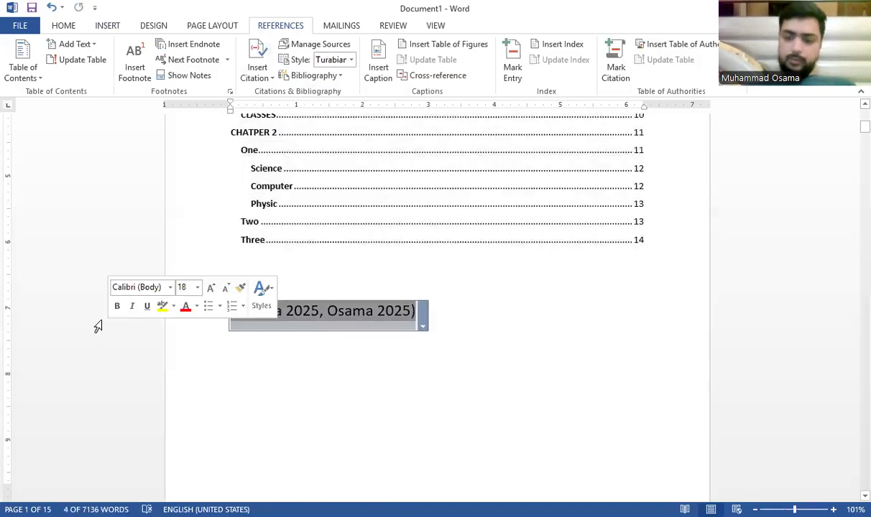
{"action": "key", "text": "Delete"}
{"action": "left_click", "coordinate": [256, 63]}
{"action": "left_click", "coordinate": [280, 100]}
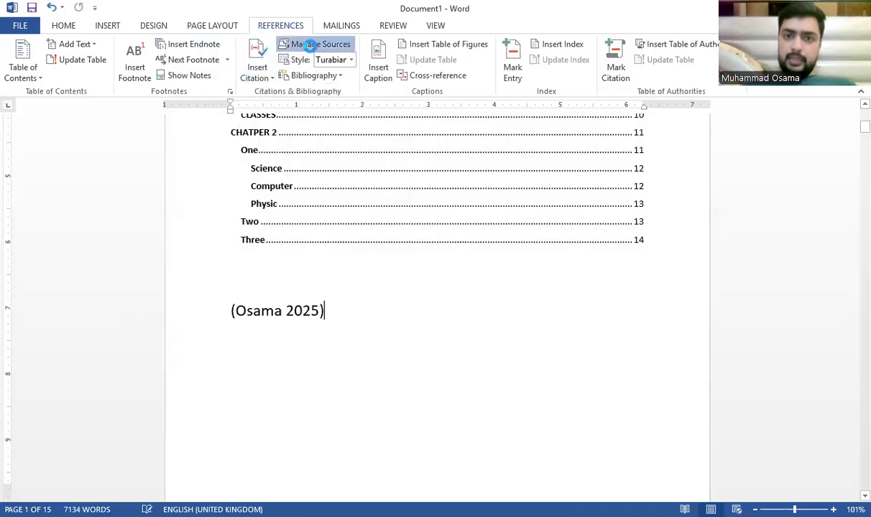
Step: Check the saved source sorted by author and its Turabian preview in Manage Sources
{"action": "left_click", "coordinate": [573, 126]}
{"action": "left_click", "coordinate": [572, 134]}
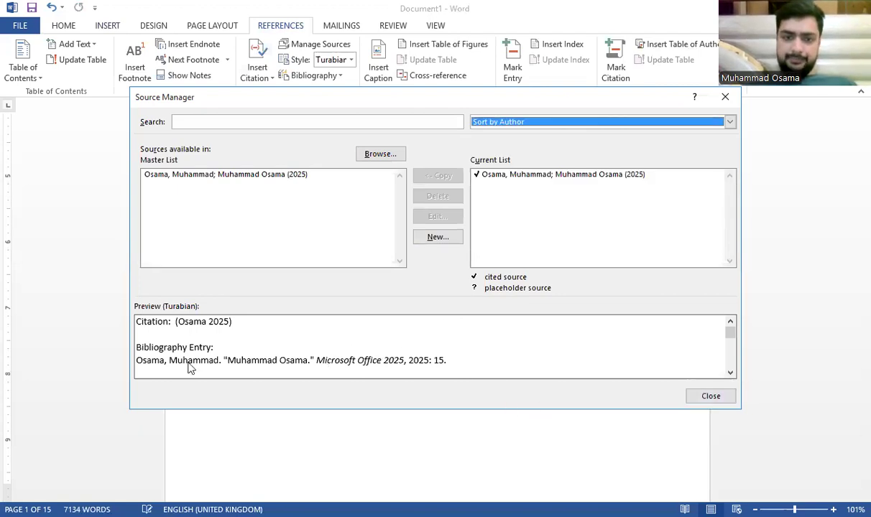
{"action": "left_click", "coordinate": [710, 396]}
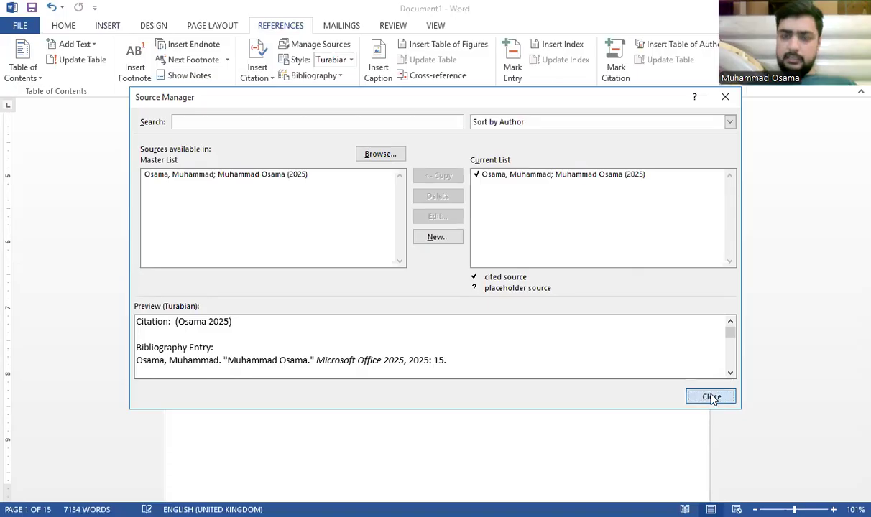
{"action": "left_click", "coordinate": [333, 61]}
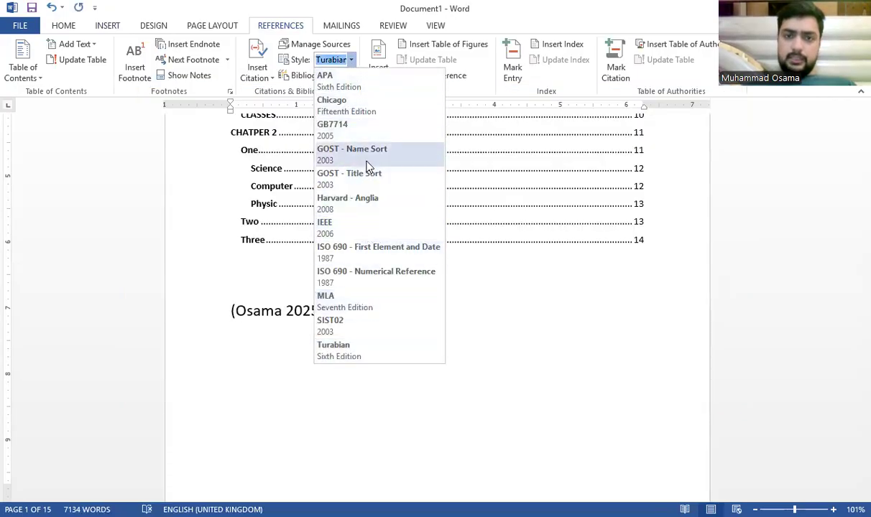
Step: Switch the citation style to GB7714 and insert a Works Cited list below the references
{"action": "left_click", "coordinate": [364, 135]}
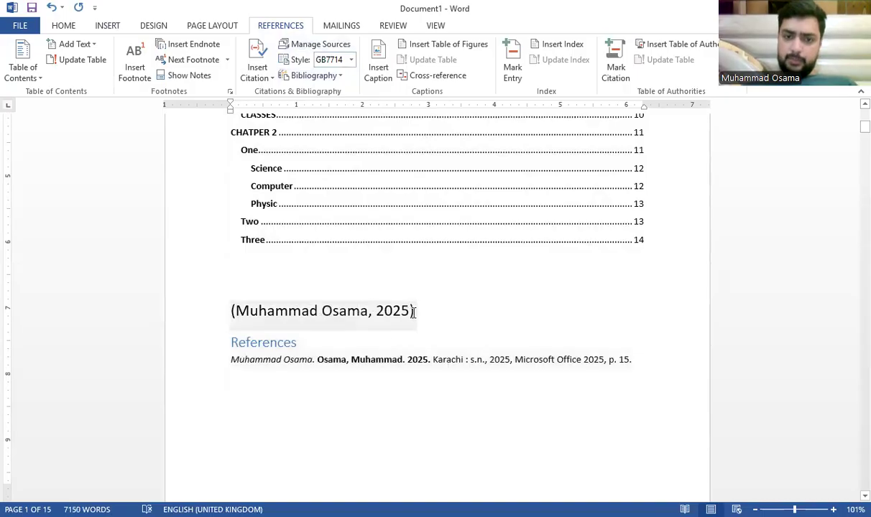
{"action": "left_click", "coordinate": [249, 377]}
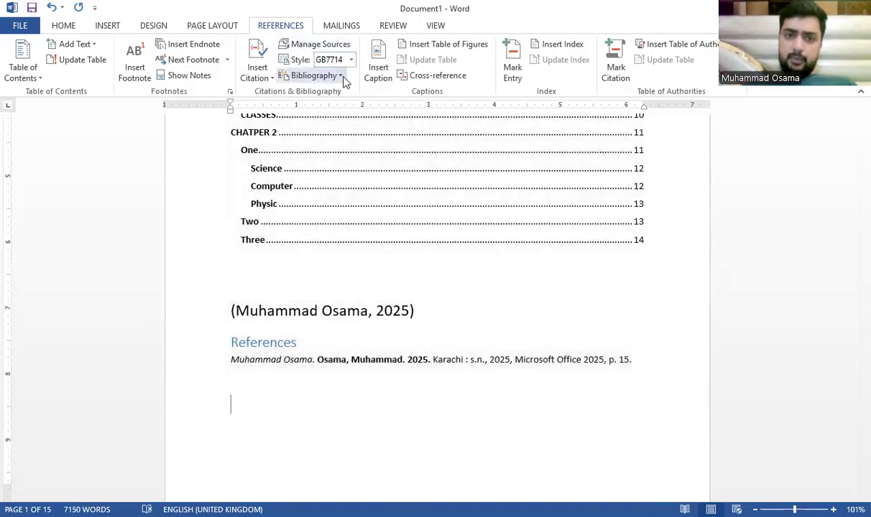
{"action": "left_click", "coordinate": [342, 76]}
{"action": "left_click", "coordinate": [343, 332]}
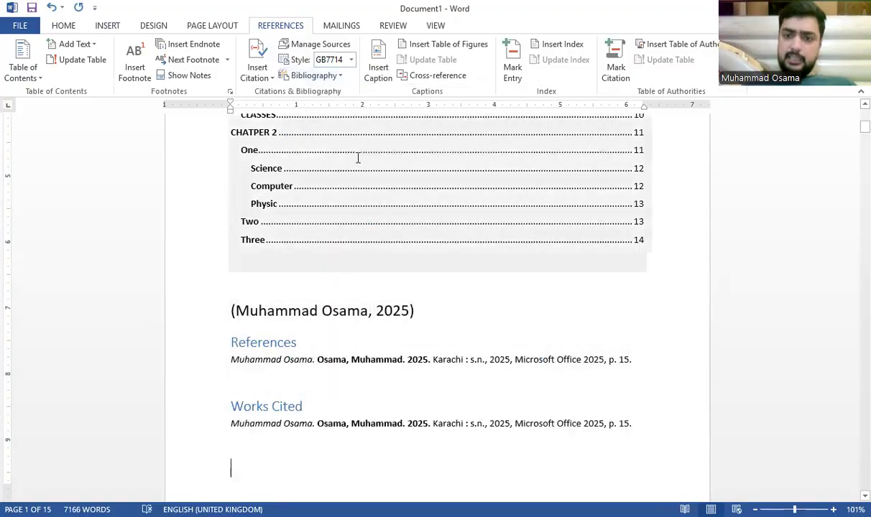
Step: Insert a Bibliography, then undo both the Bibliography and Works Cited insertions
{"action": "left_click", "coordinate": [322, 78]}
{"action": "left_click", "coordinate": [344, 143]}
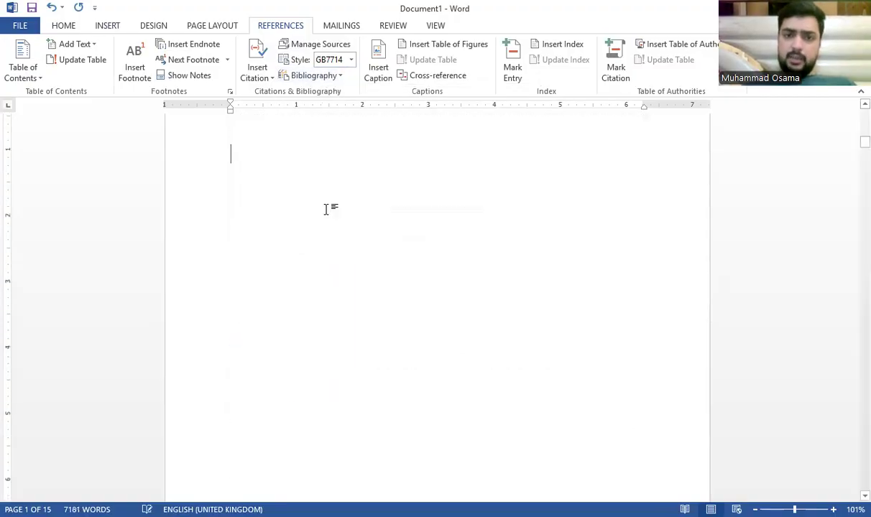
{"action": "key", "text": "ctrl+z"}
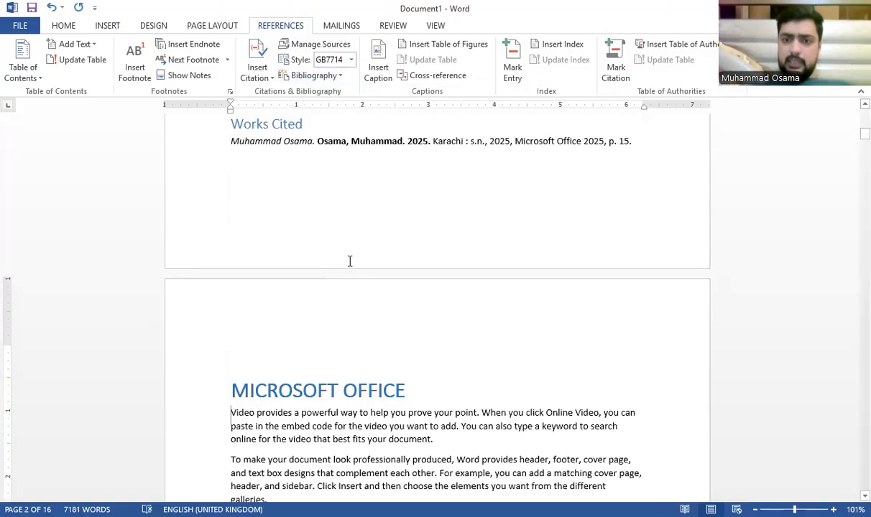
{"action": "key", "text": "ctrl+z"}
{"action": "key", "text": "ctrl+z"}
{"action": "key", "text": "ctrl+z"}
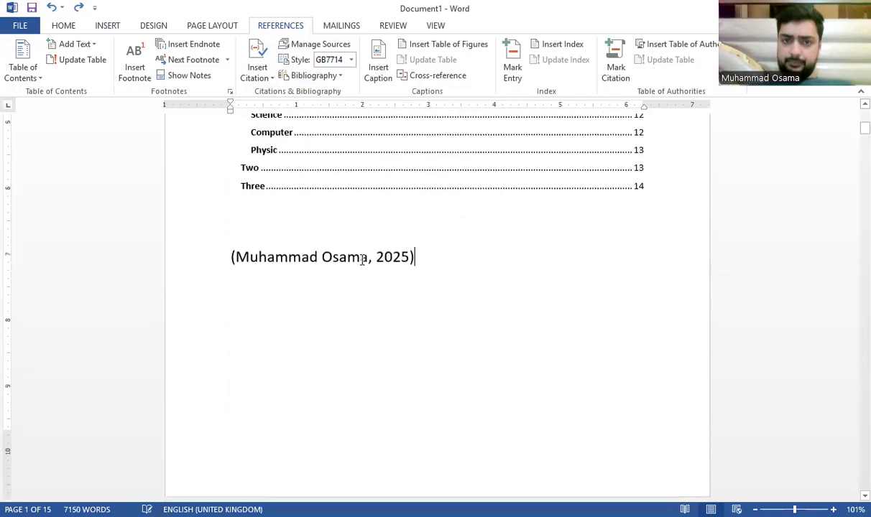
Step: Switch the citation style to APA and insert a Bibliography block below the citation
{"action": "left_click", "coordinate": [349, 60]}
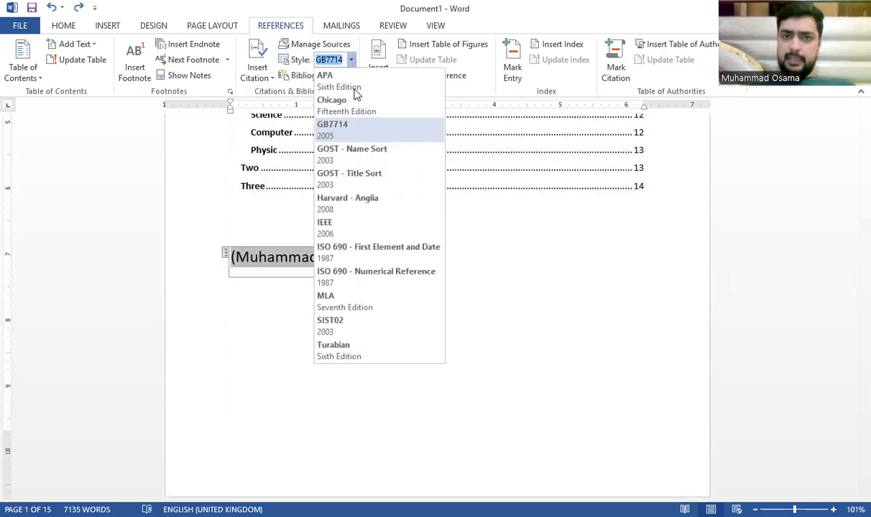
{"action": "left_click", "coordinate": [361, 80]}
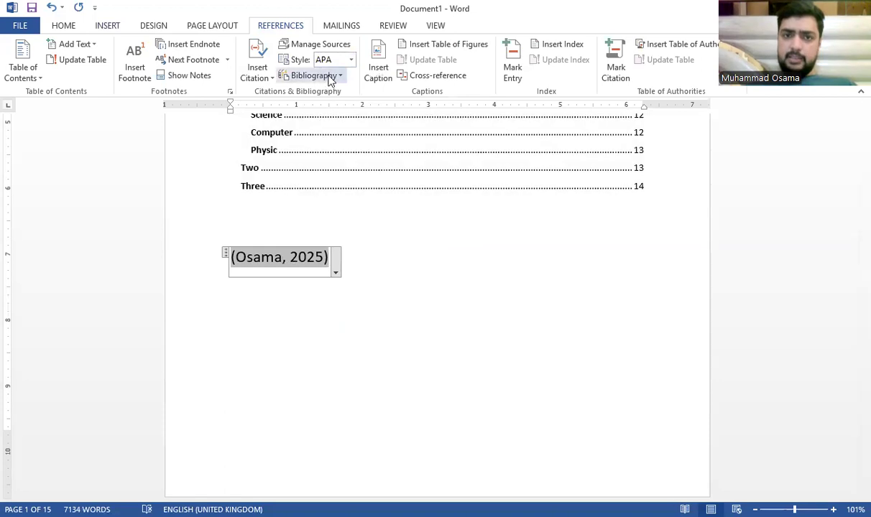
{"action": "left_click", "coordinate": [331, 291]}
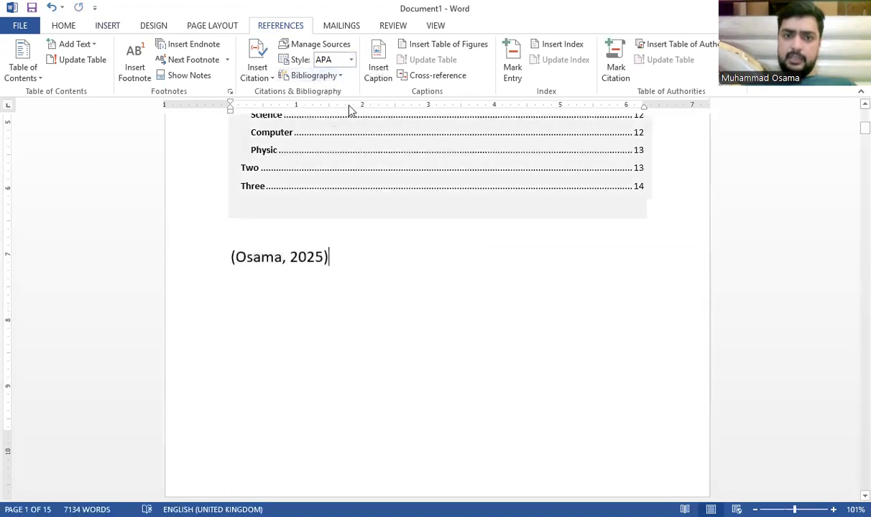
{"action": "left_click", "coordinate": [341, 76]}
{"action": "left_click", "coordinate": [359, 135]}
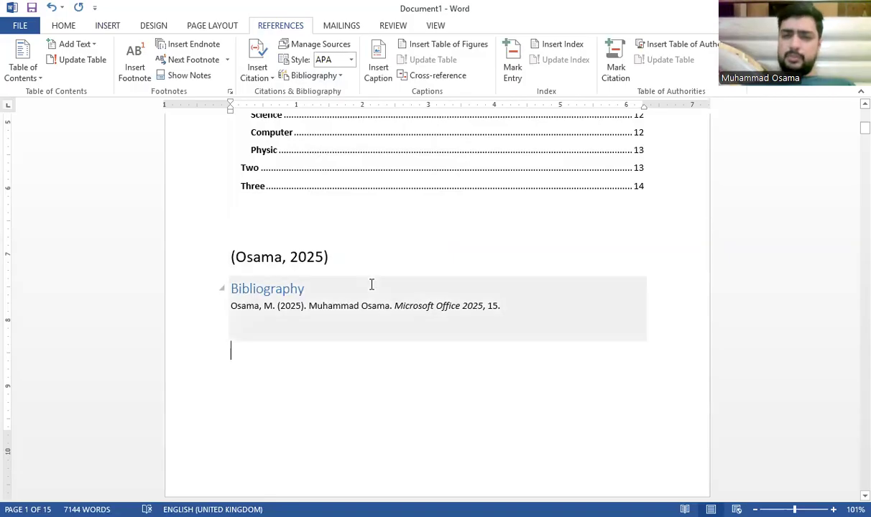
Step: Change the citation style to GOST - Title Sort and move to the blank line below the bibliography
{"action": "left_click", "coordinate": [340, 76]}
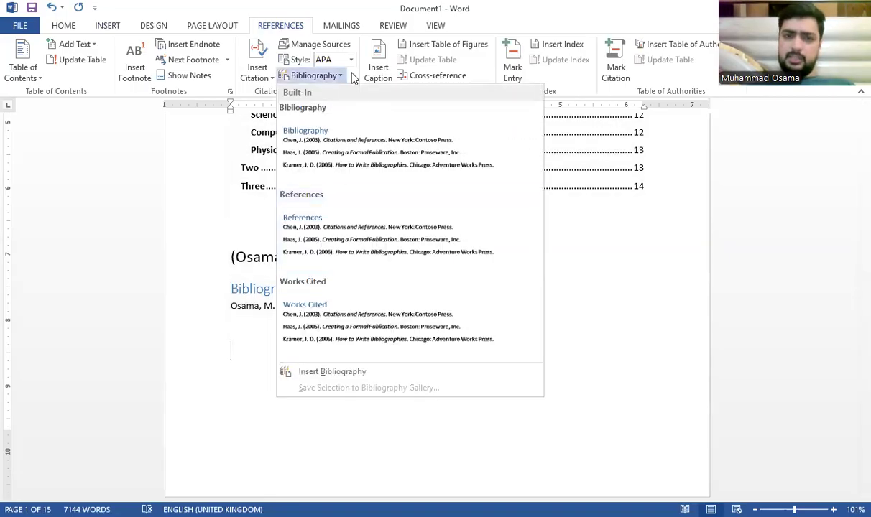
{"action": "left_click", "coordinate": [353, 60]}
{"action": "left_click", "coordinate": [369, 183]}
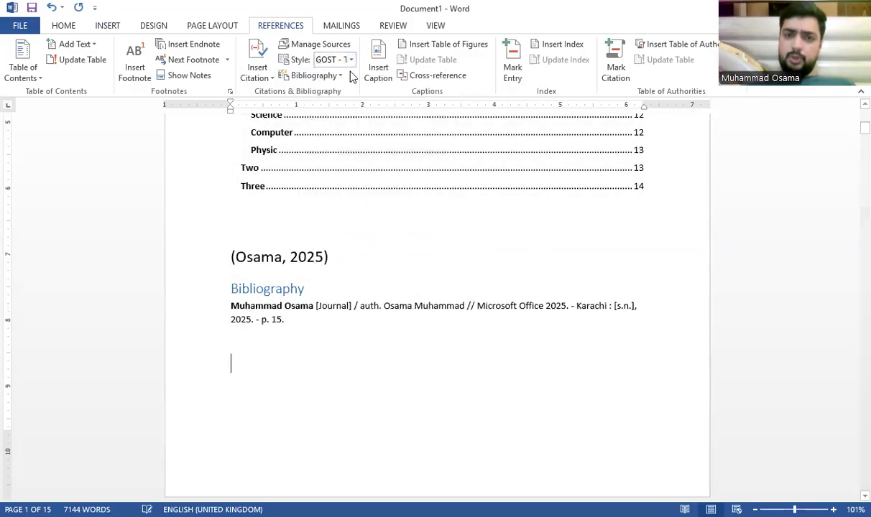
{"action": "left_click", "coordinate": [335, 81]}
{"action": "left_click", "coordinate": [170, 352]}
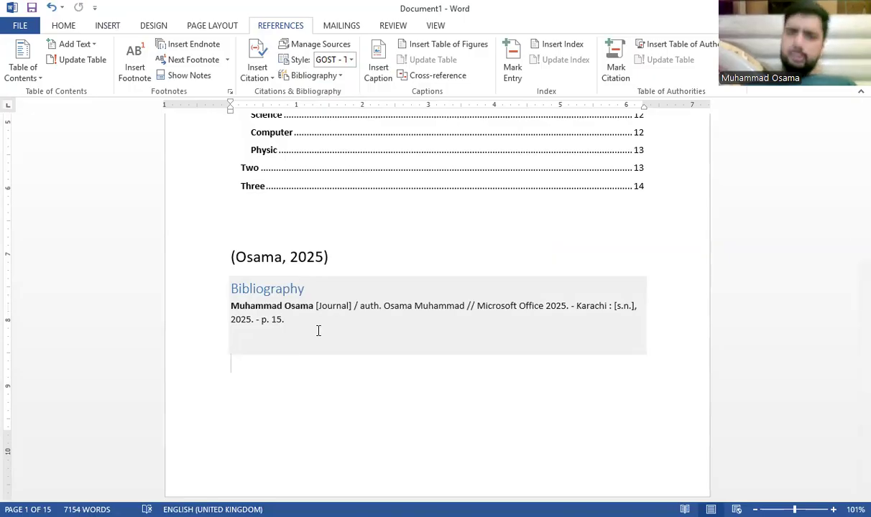
{"action": "double_click", "coordinate": [335, 374]}
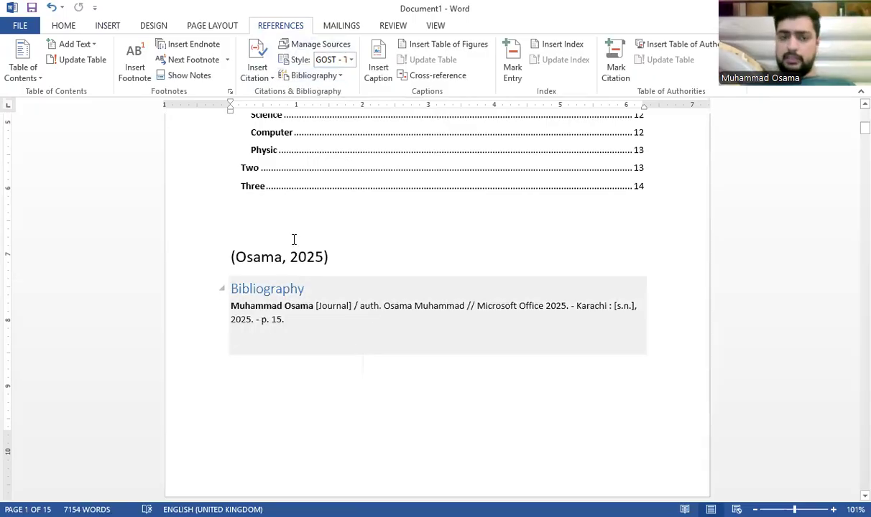
Step: Add an empty paragraph after 'another device.' at the end of the Reading is easier paragraph
{"action": "left_click_drag", "start_coordinate": [344, 254], "coordinate": [223, 281]}
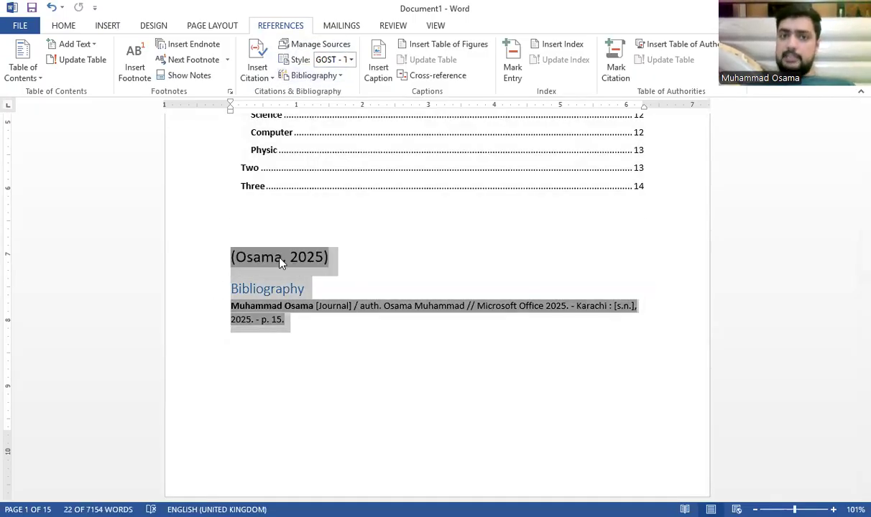
{"action": "left_click", "coordinate": [280, 259]}
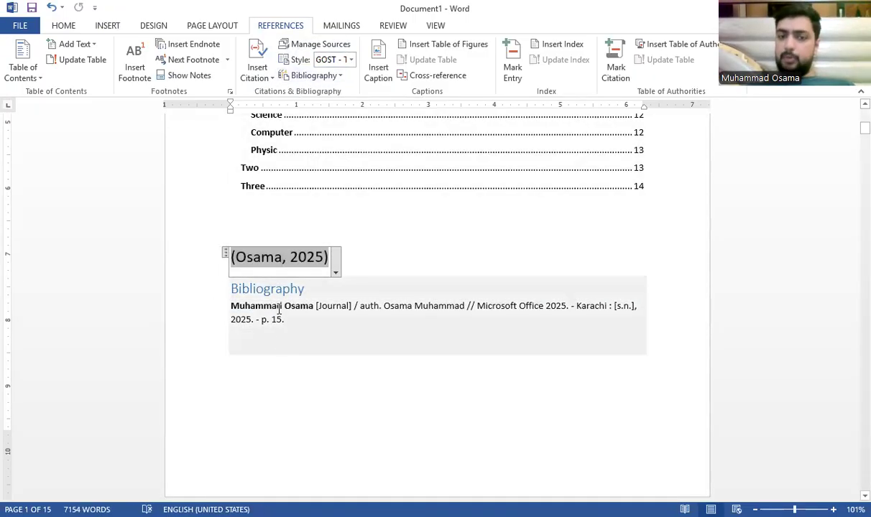
{"action": "left_click", "coordinate": [490, 223]}
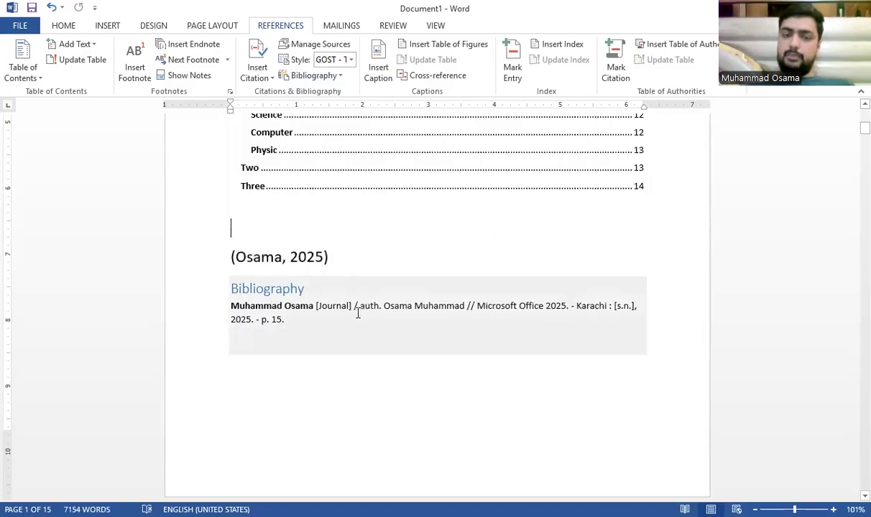
{"action": "scroll", "coordinate": [330, 293], "scroll_direction": "up", "scroll_amount": 5}
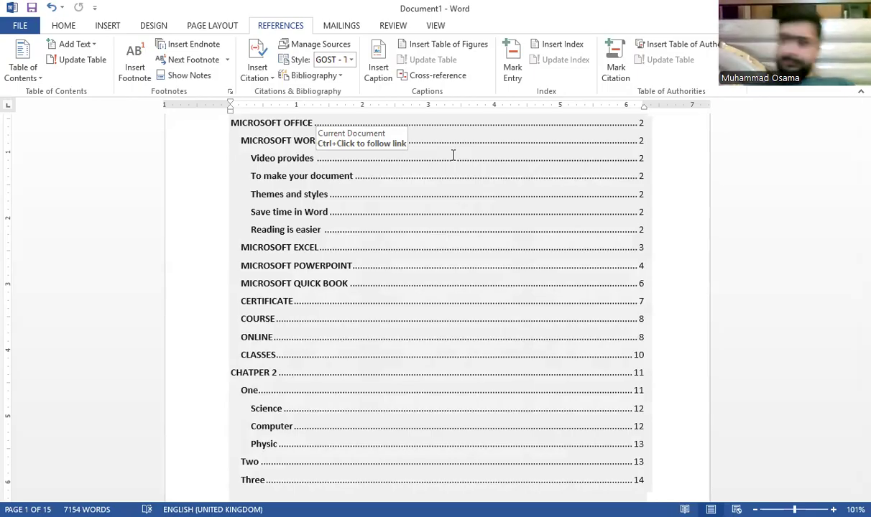
{"action": "scroll", "coordinate": [551, 350], "scroll_direction": "down", "scroll_amount": 20}
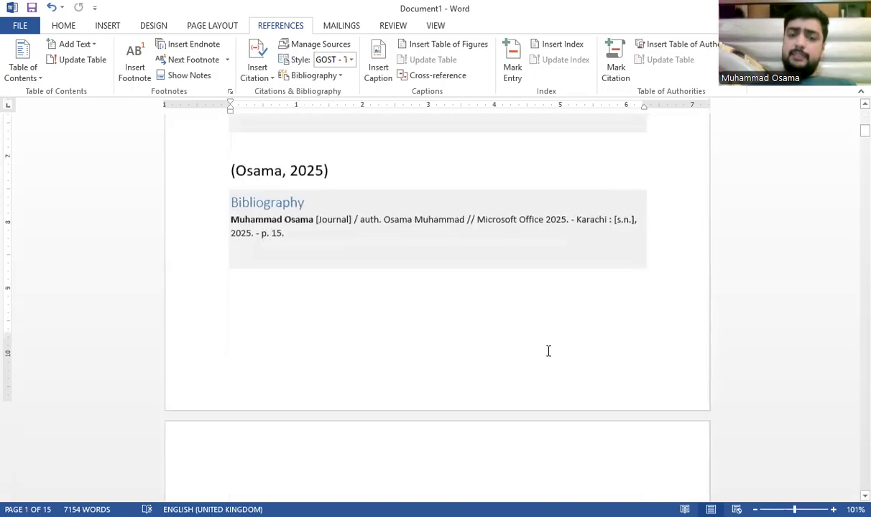
{"action": "scroll", "coordinate": [556, 335], "scroll_direction": "down", "scroll_amount": 12}
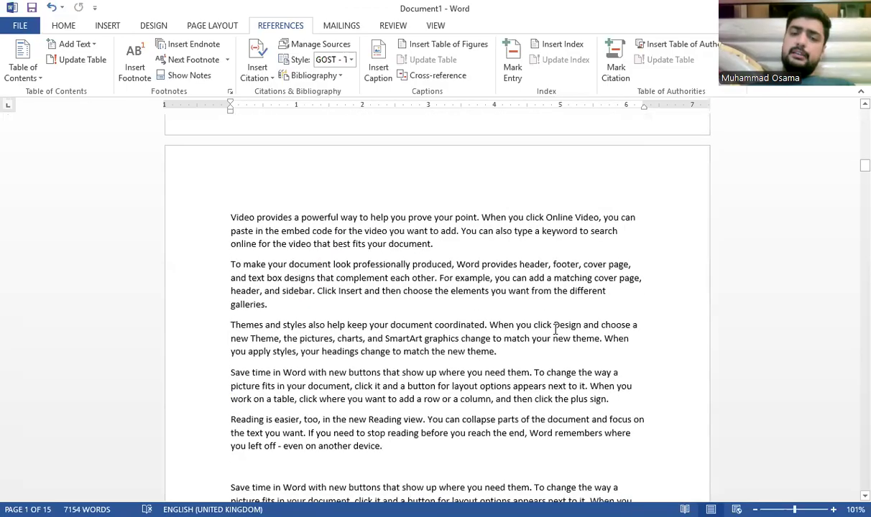
{"action": "scroll", "coordinate": [539, 340], "scroll_direction": "down", "scroll_amount": 4}
{"action": "left_click", "coordinate": [468, 294]}
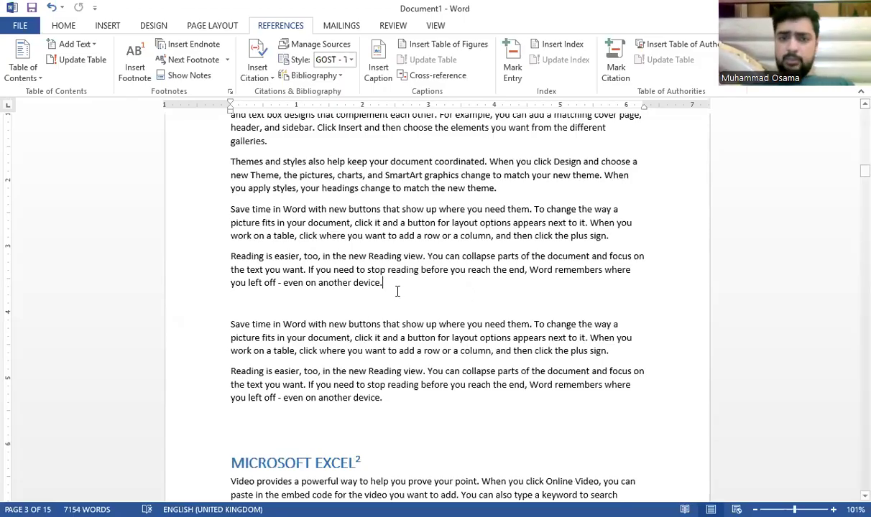
{"action": "key", "text": "Return"}
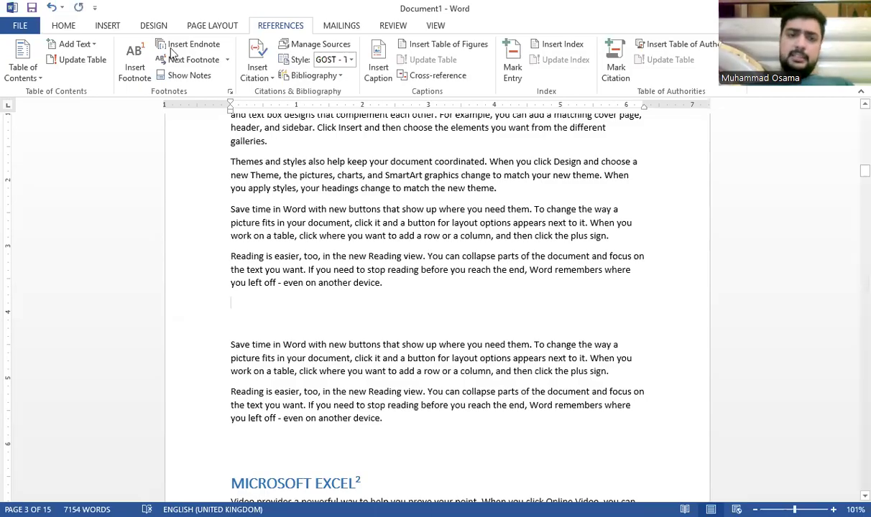
Step: Insert the Compliance certificate image from the Downloads folder on the new blank line
{"action": "left_click", "coordinate": [105, 27]}
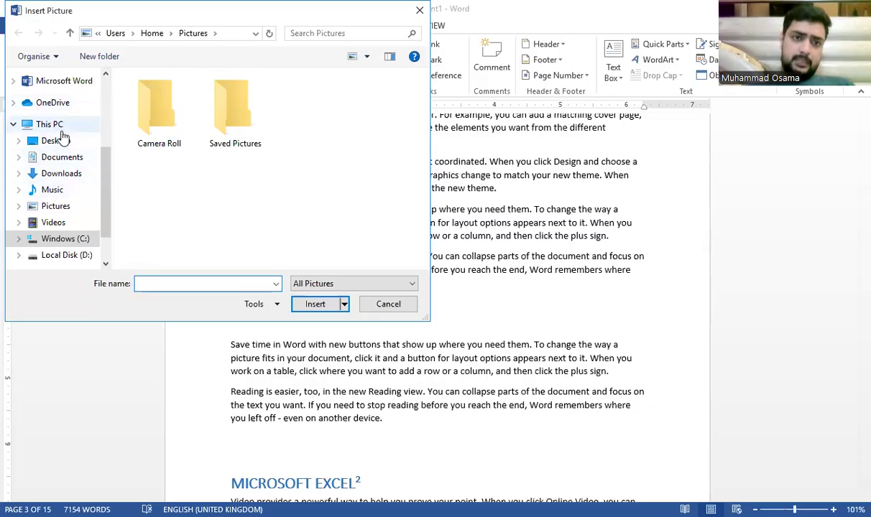
{"action": "left_click", "coordinate": [59, 207]}
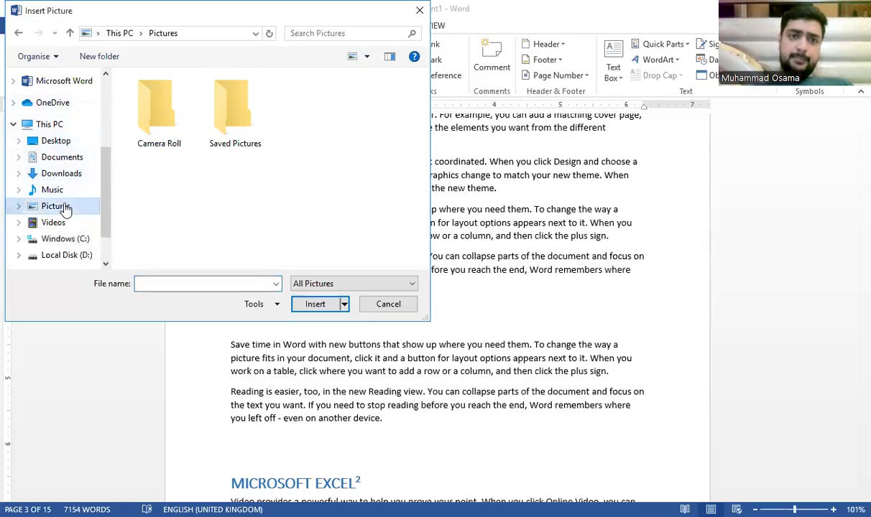
{"action": "left_click", "coordinate": [64, 177]}
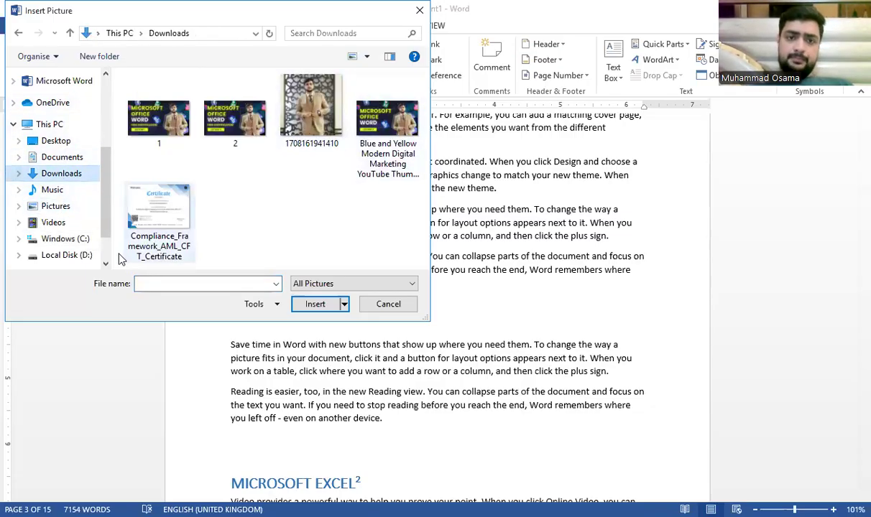
{"action": "left_click", "coordinate": [146, 208]}
{"action": "double_click", "coordinate": [146, 209]}
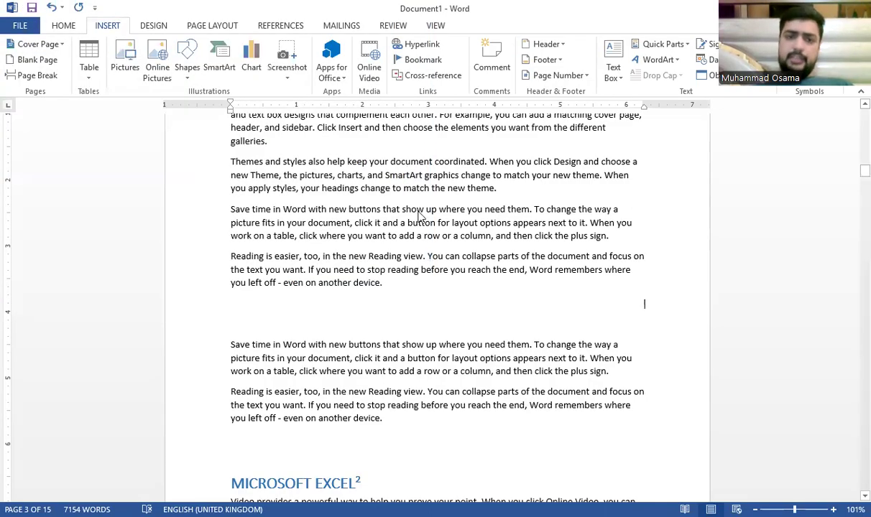
Step: Shrink the certificate picture to about half width and set its wrapping to Top and Bottom
{"action": "scroll", "coordinate": [558, 373], "scroll_direction": "down", "scroll_amount": 5}
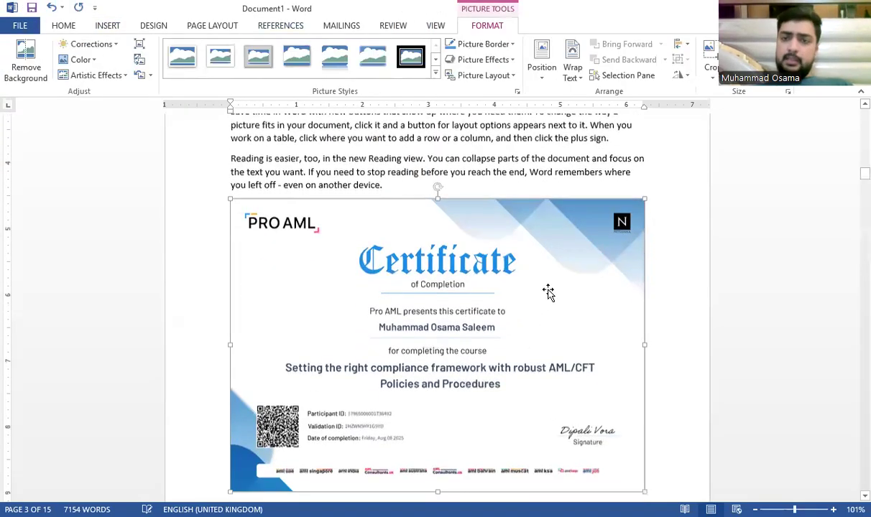
{"action": "left_click", "coordinate": [575, 69]}
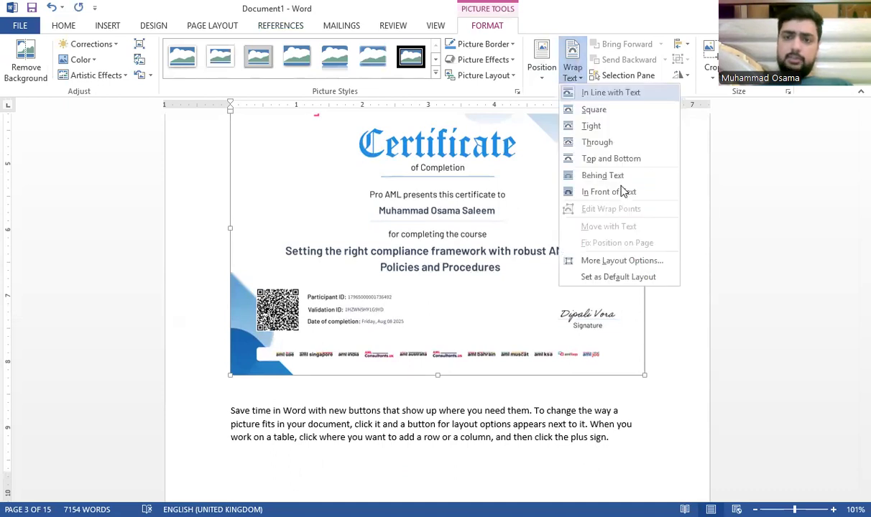
{"action": "left_click", "coordinate": [614, 143]}
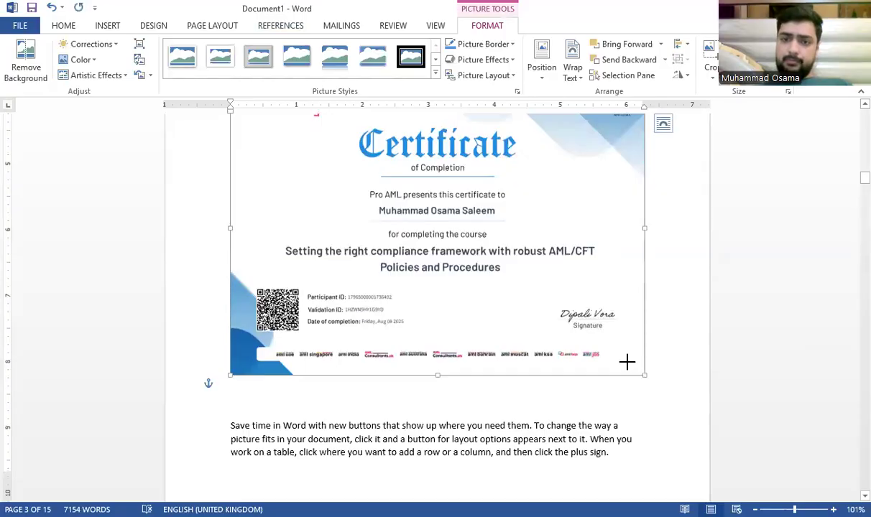
{"action": "left_click_drag", "start_coordinate": [645, 375], "coordinate": [440, 248]}
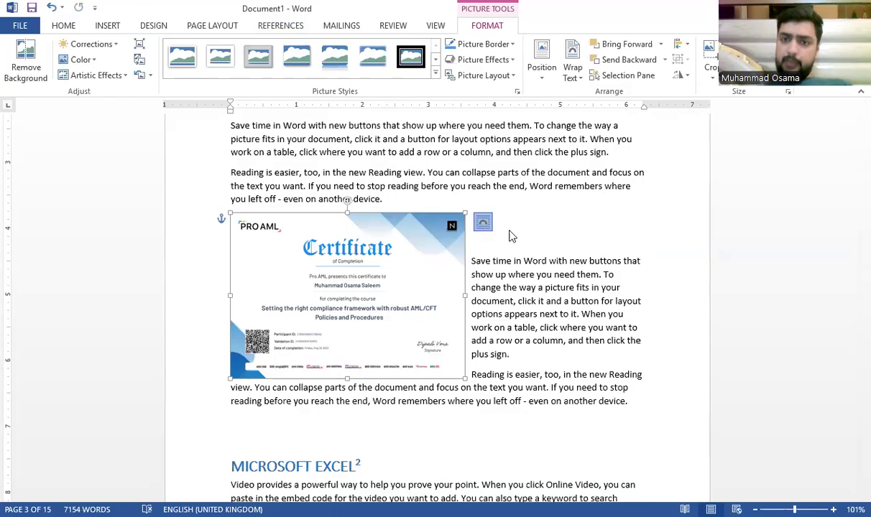
{"action": "left_click", "coordinate": [483, 223]}
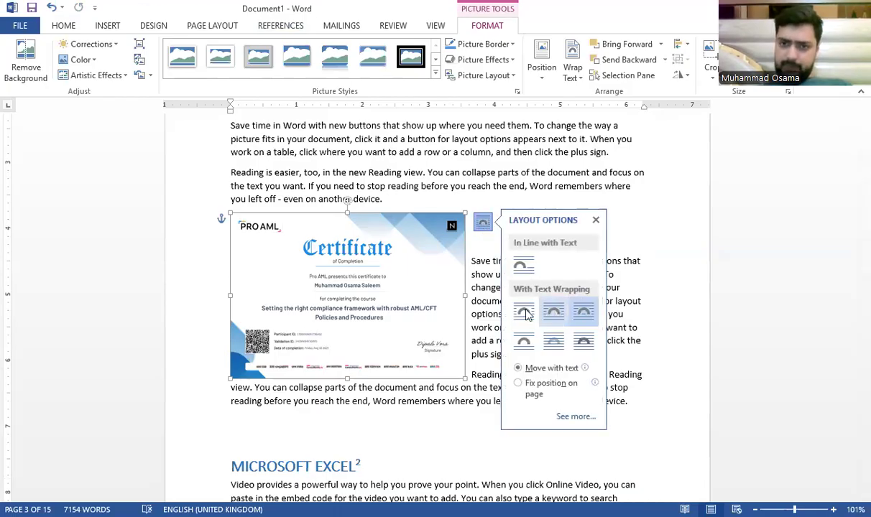
{"action": "left_click", "coordinate": [523, 341]}
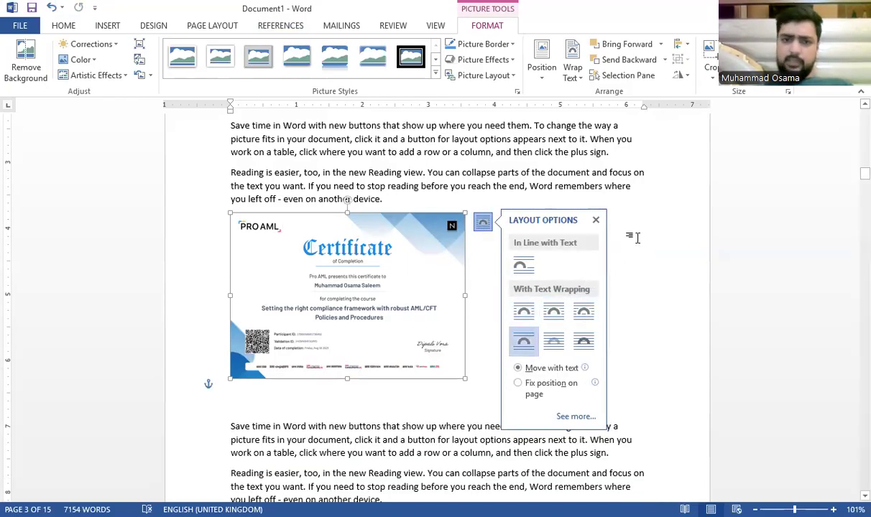
{"action": "left_click", "coordinate": [636, 238]}
Step: Enlarge the certificate picture slightly and delete the empty line beneath it
{"action": "left_click", "coordinate": [345, 288]}
{"action": "left_click", "coordinate": [483, 223]}
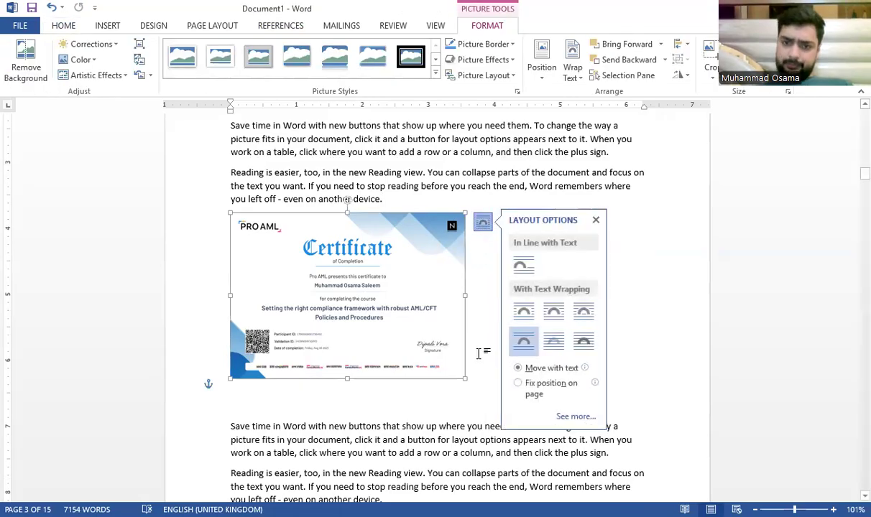
{"action": "left_click_drag", "start_coordinate": [464, 378], "coordinate": [510, 426]}
{"action": "left_click", "coordinate": [429, 445]}
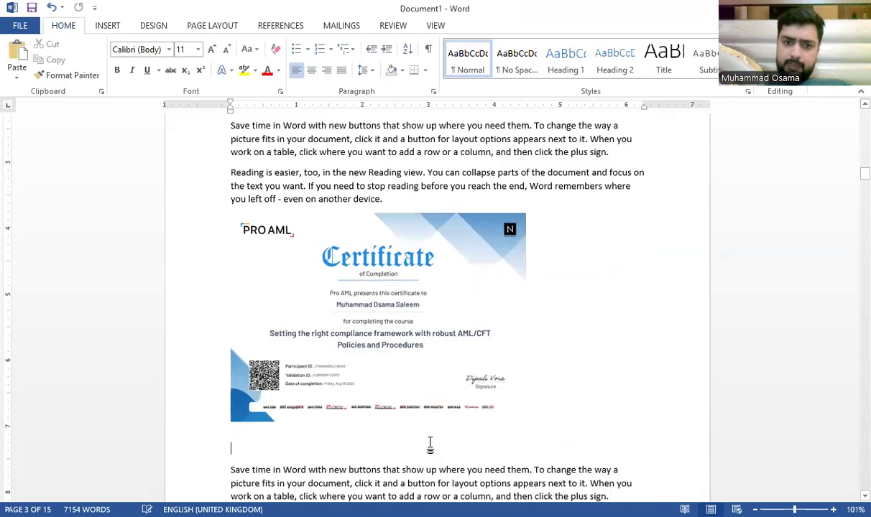
{"action": "key", "text": "BackSpace"}
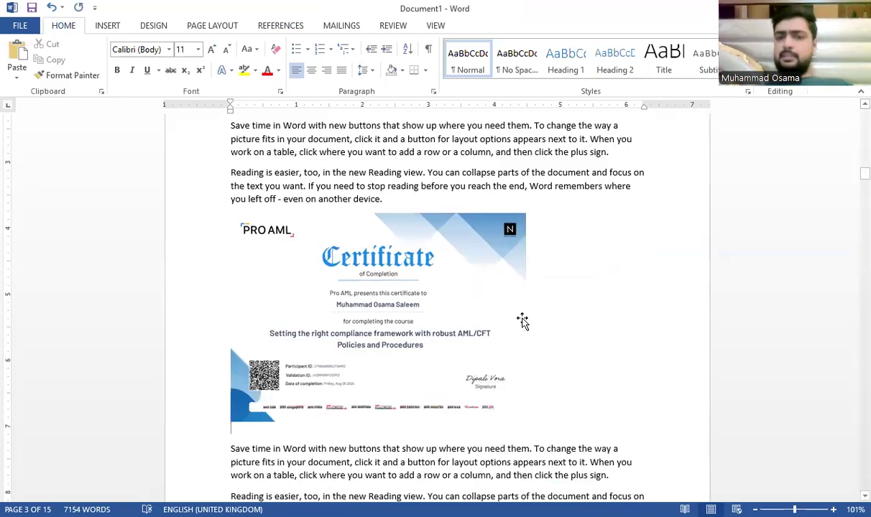
Step: Create a new caption label named 'Microsoft' for the selected certificate picture
{"action": "left_click", "coordinate": [521, 321]}
{"action": "left_click", "coordinate": [603, 277]}
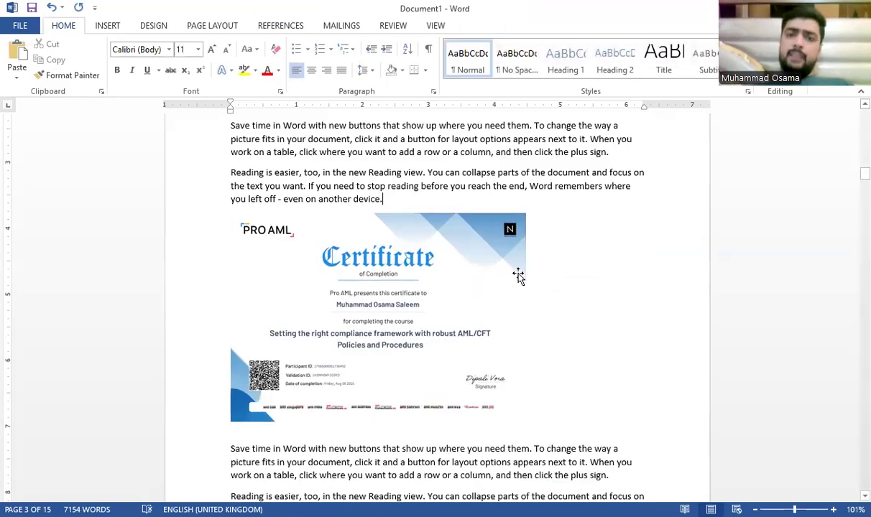
{"action": "left_click", "coordinate": [424, 252]}
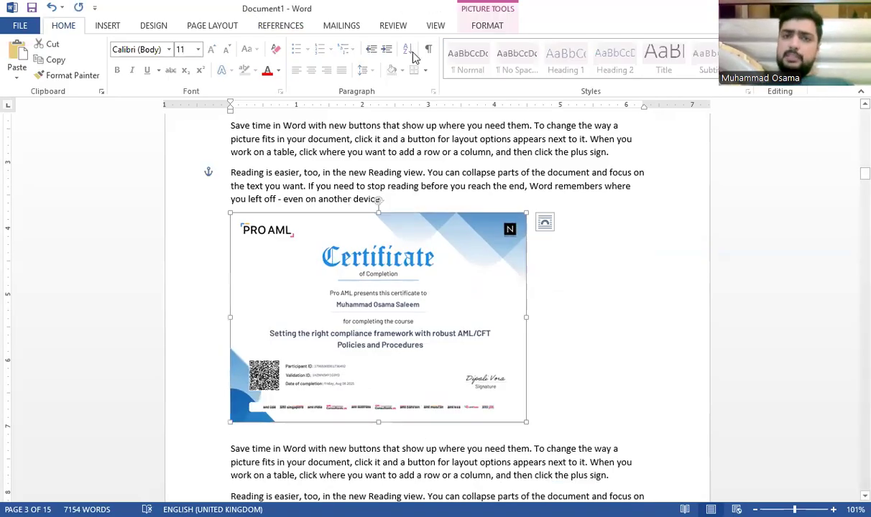
{"action": "left_click", "coordinate": [288, 29]}
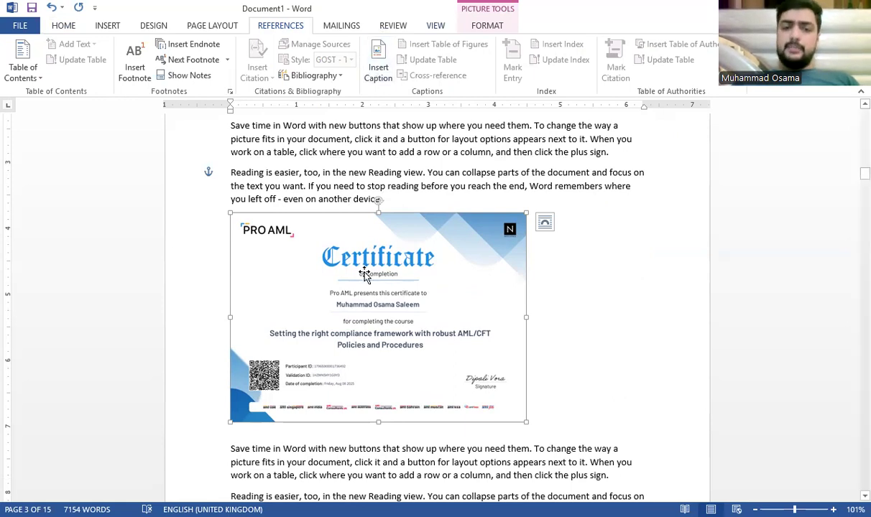
{"action": "left_click", "coordinate": [378, 69]}
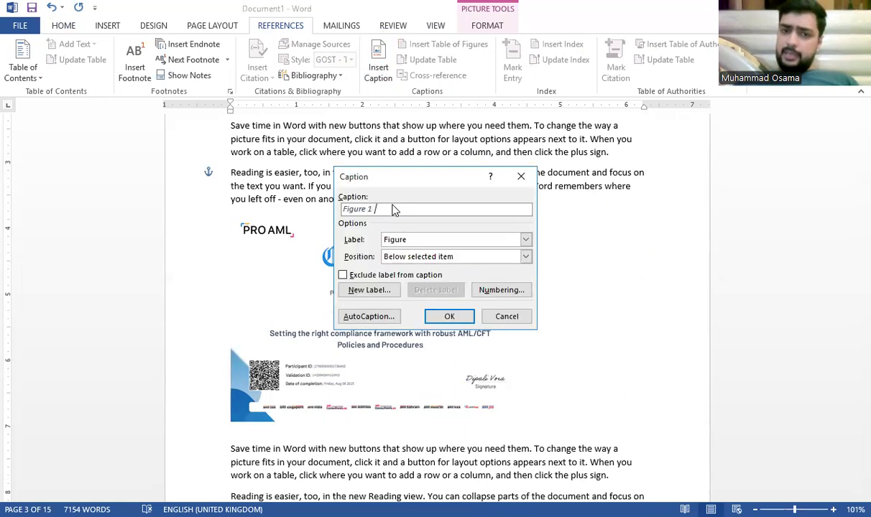
{"action": "left_click", "coordinate": [419, 241]}
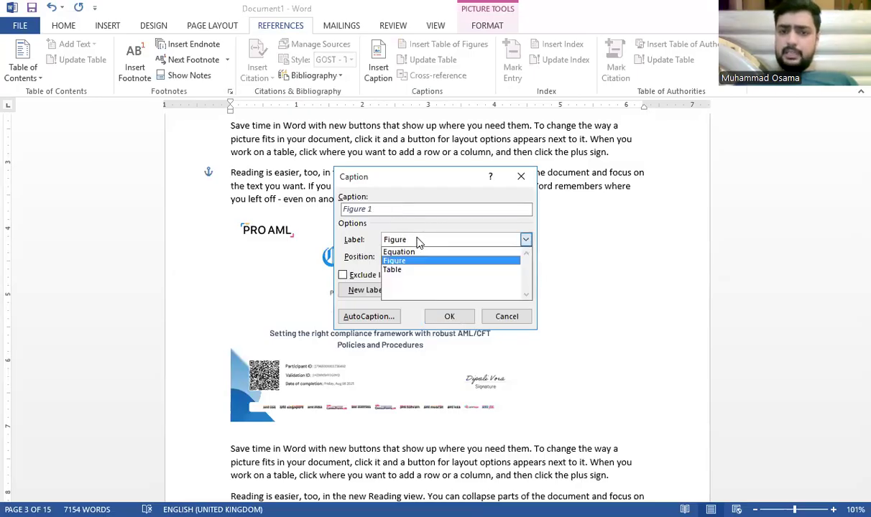
{"action": "left_click", "coordinate": [402, 260]}
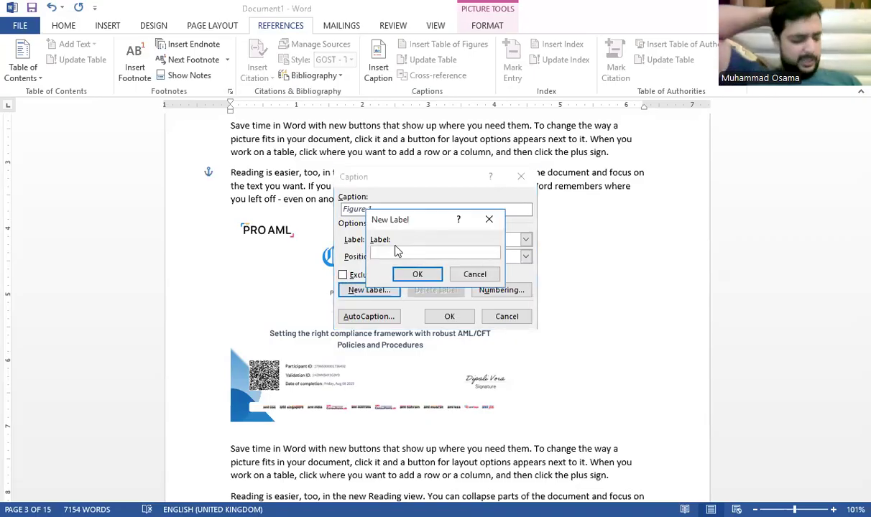
{"action": "type", "text": "Micro"}
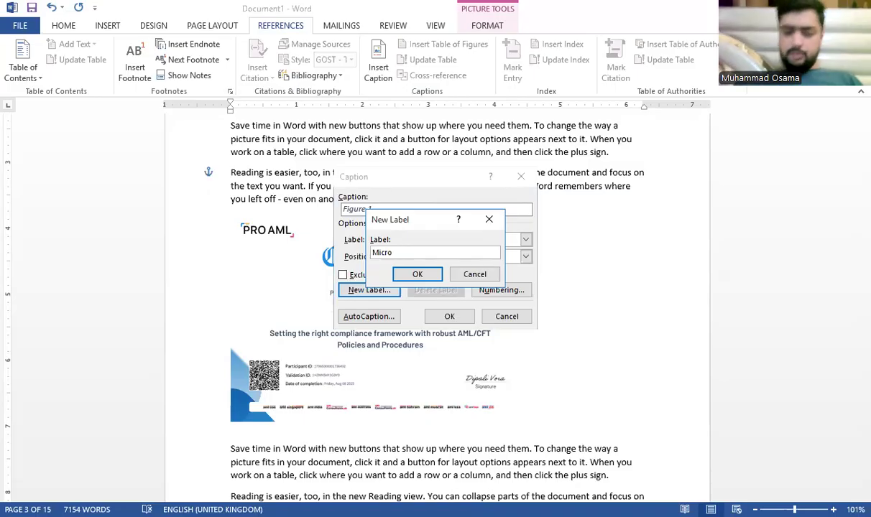
{"action": "type", "text": "soft"}
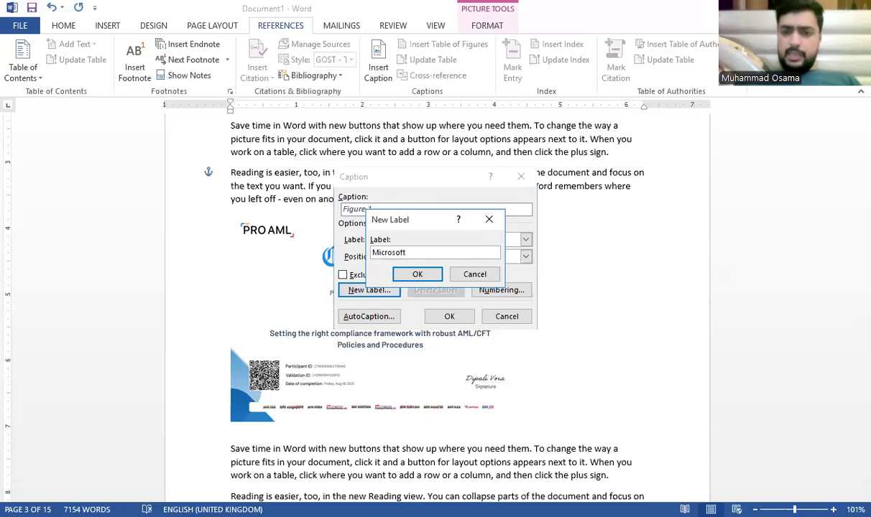
{"action": "left_click", "coordinate": [416, 278]}
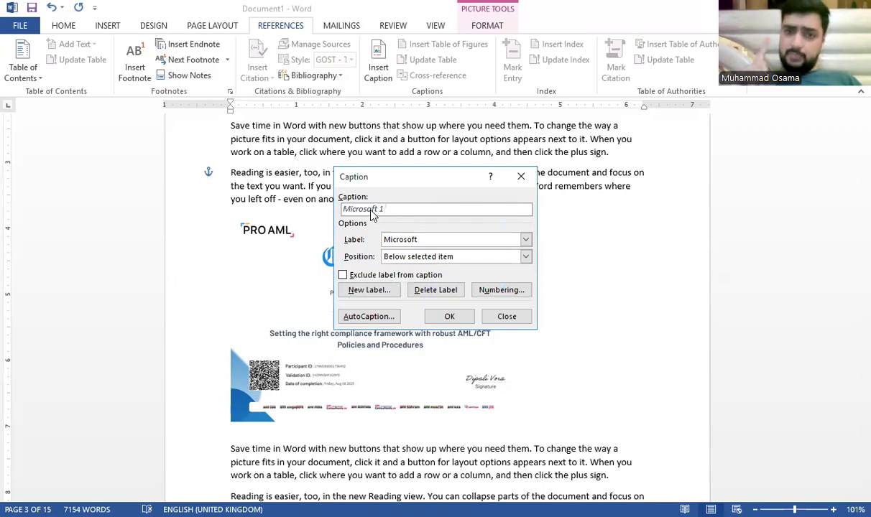
Step: Add the caption 'Microsoft 1' below the picture and delete the empty paragraph beneath it
{"action": "left_click", "coordinate": [472, 257]}
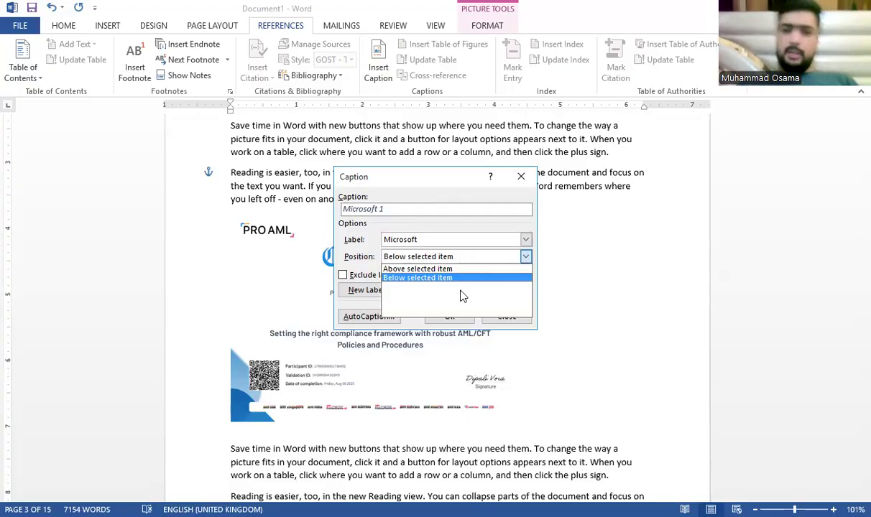
{"action": "left_click", "coordinate": [468, 278]}
{"action": "left_click", "coordinate": [450, 317]}
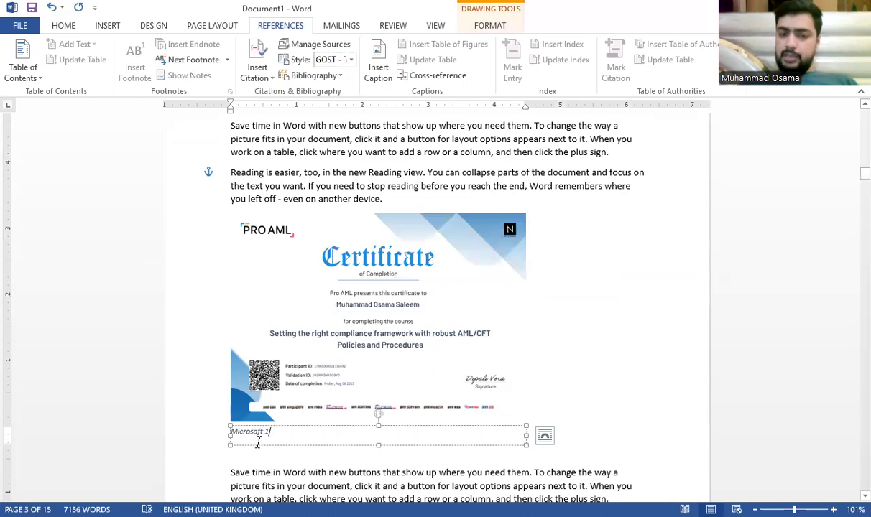
{"action": "left_click", "coordinate": [595, 324]}
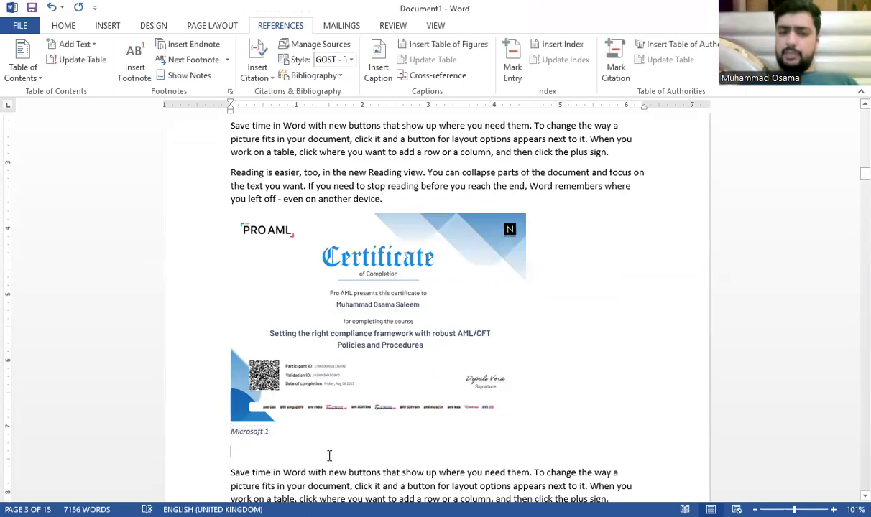
{"action": "key", "text": "BackSpace"}
Step: Insert the certificate picture on a new line after the paragraph ending 'galleries.'
{"action": "scroll", "coordinate": [209, 493], "scroll_direction": "down", "scroll_amount": 12}
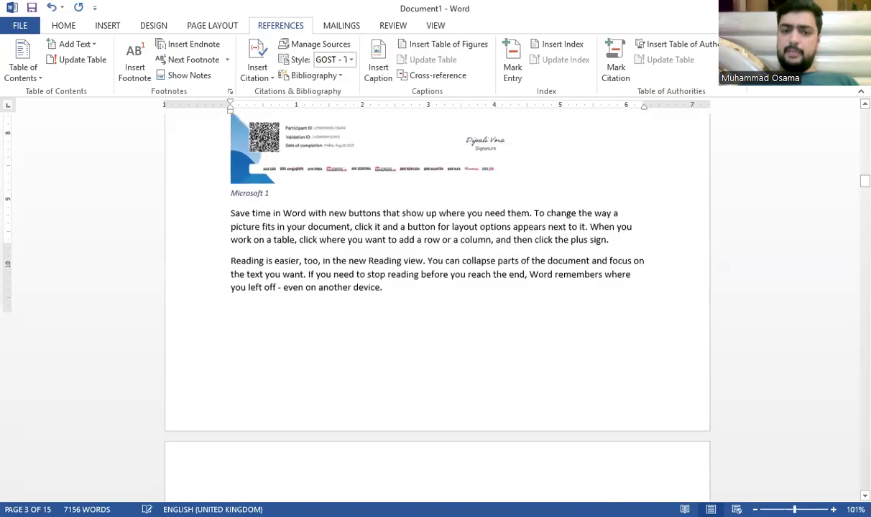
{"action": "scroll", "coordinate": [207, 493], "scroll_direction": "down", "scroll_amount": 6}
{"action": "left_click", "coordinate": [278, 264]}
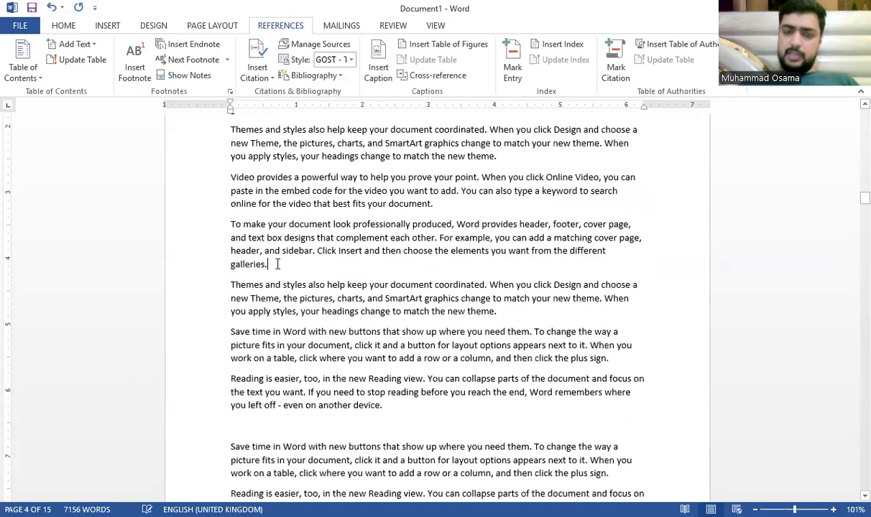
{"action": "key", "text": "Return"}
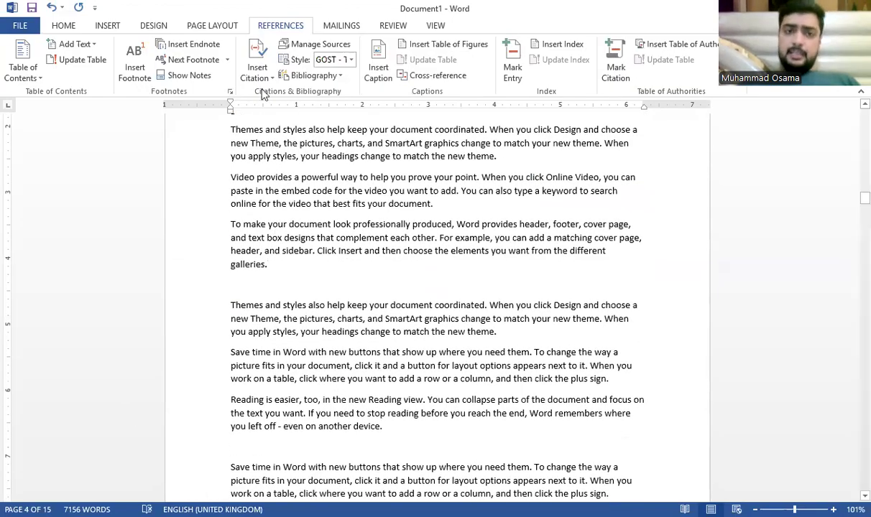
{"action": "left_click", "coordinate": [107, 25]}
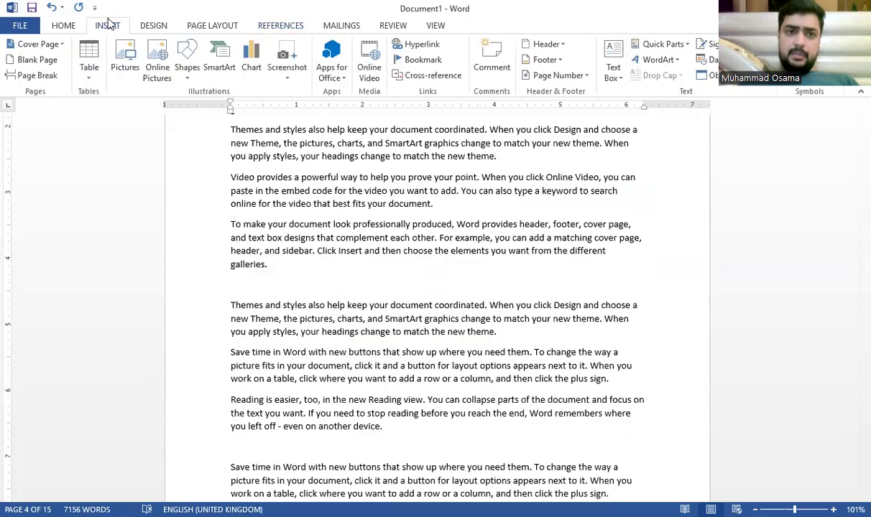
{"action": "left_click", "coordinate": [126, 65]}
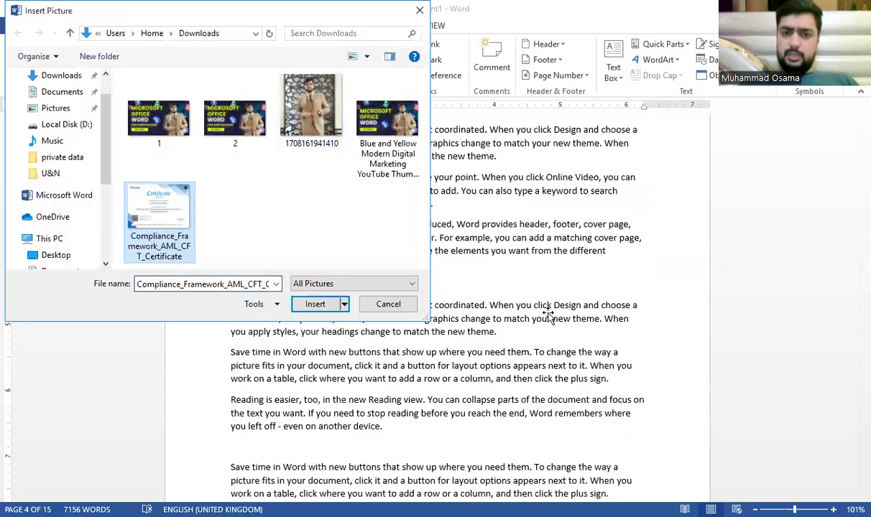
{"action": "key", "text": "Return"}
Step: Set the new certificate picture to wrap with text and make it smaller
{"action": "left_click", "coordinate": [664, 160]}
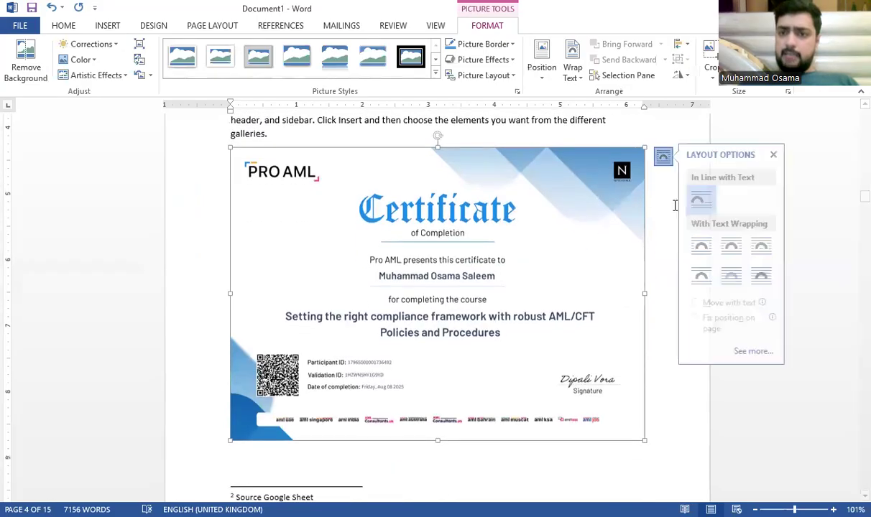
{"action": "left_click", "coordinate": [713, 284]}
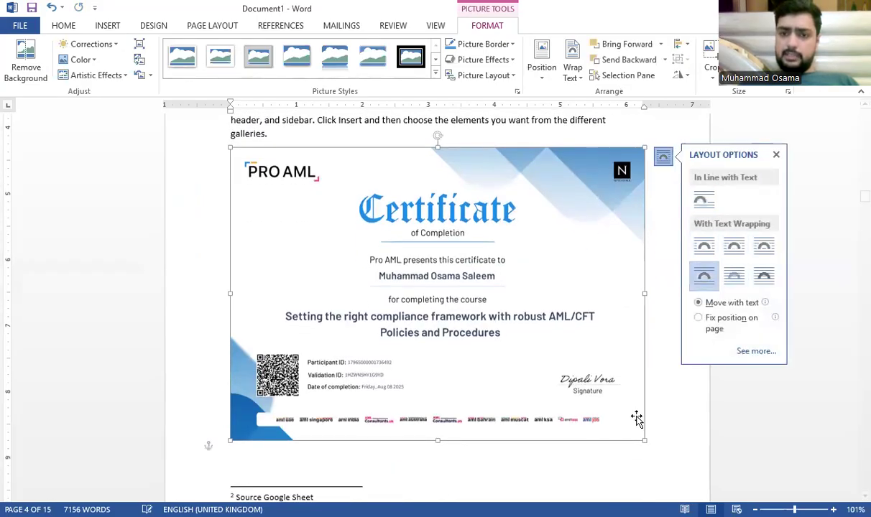
{"action": "left_click", "coordinate": [620, 418]}
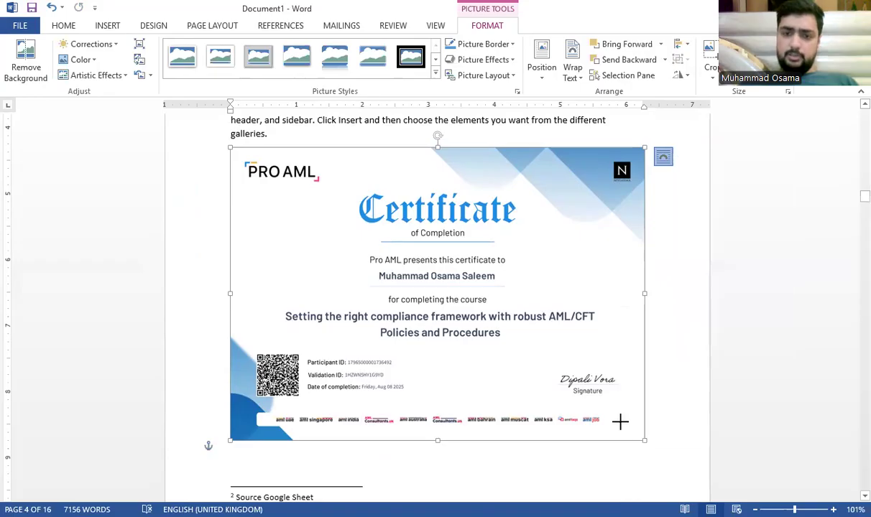
{"action": "left_click", "coordinate": [652, 243]}
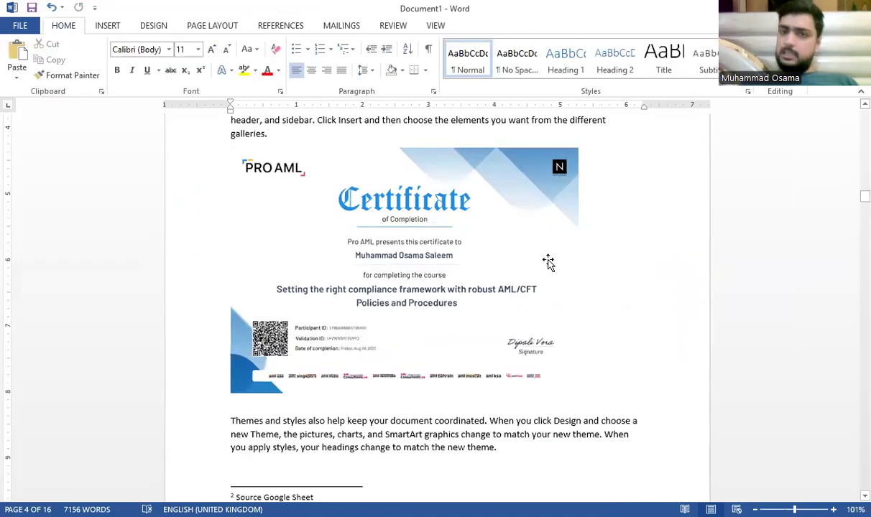
{"action": "left_click", "coordinate": [548, 263]}
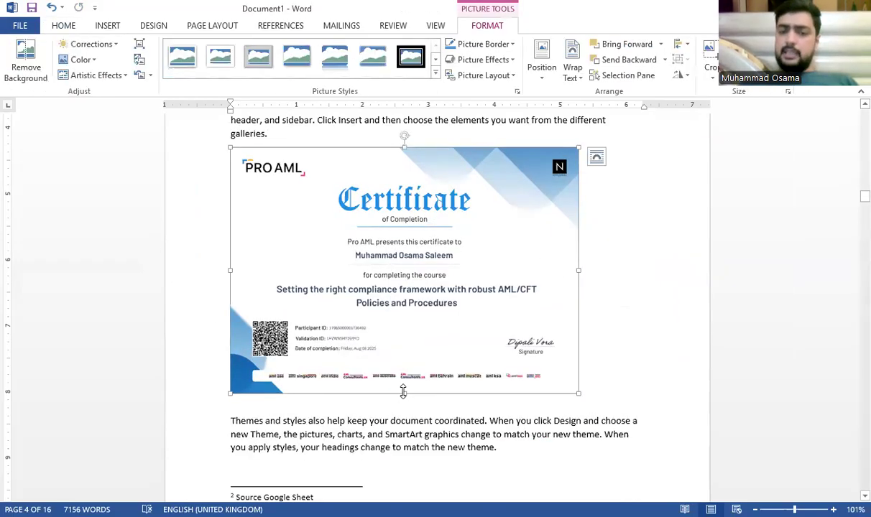
{"action": "left_click", "coordinate": [164, 26]}
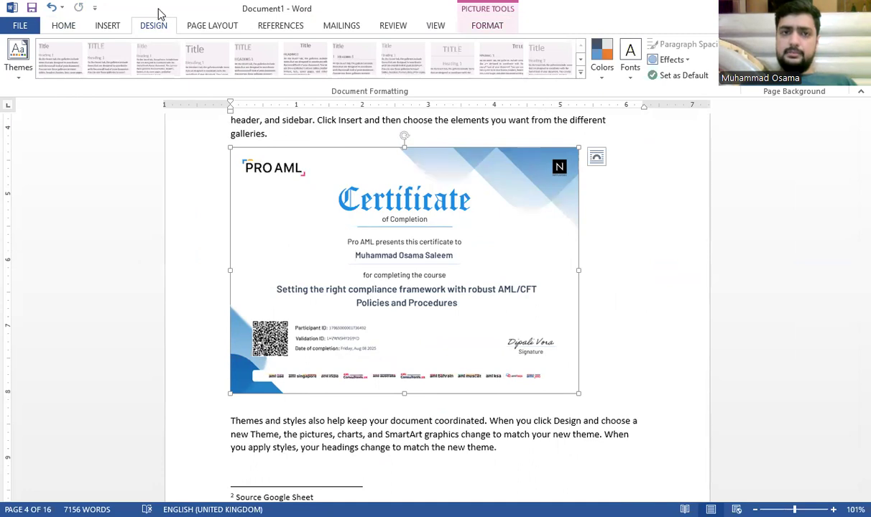
{"action": "left_click", "coordinate": [263, 29]}
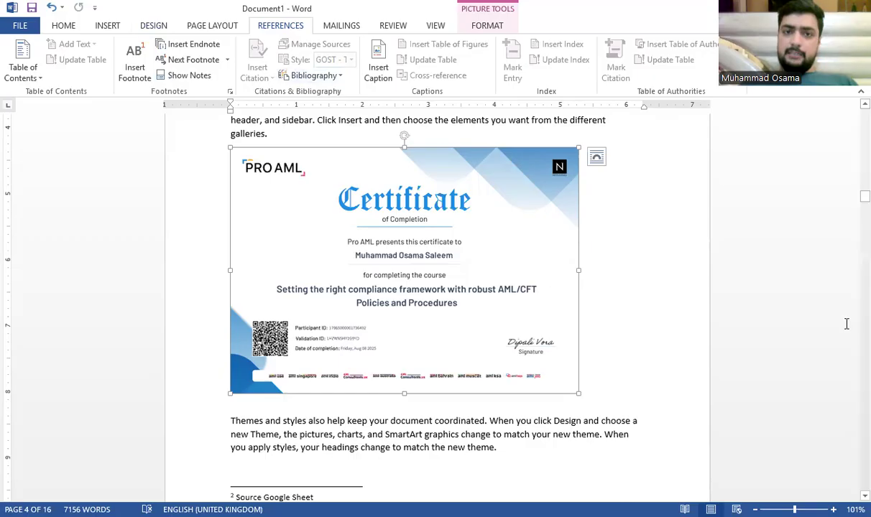
Step: Insert a 'Microsoft 2' caption with the Microsoft label and delete the blank line below it
{"action": "left_click", "coordinate": [379, 69]}
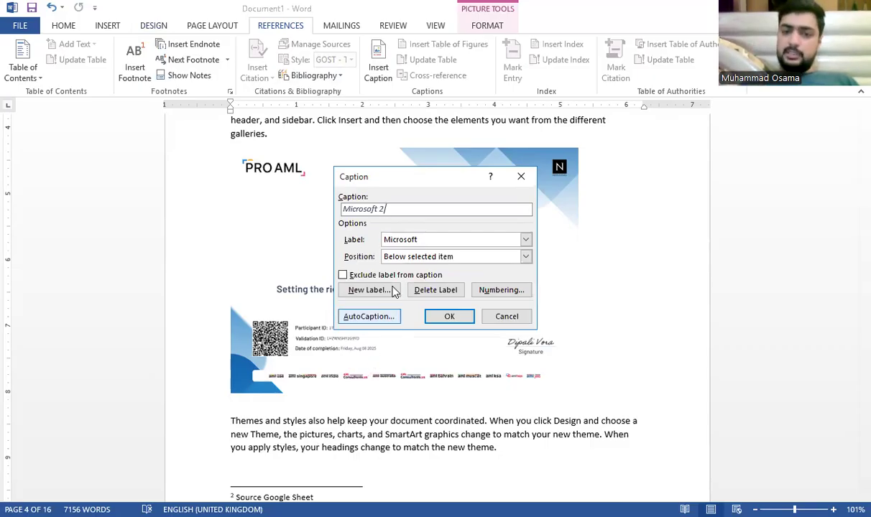
{"action": "left_click", "coordinate": [417, 244]}
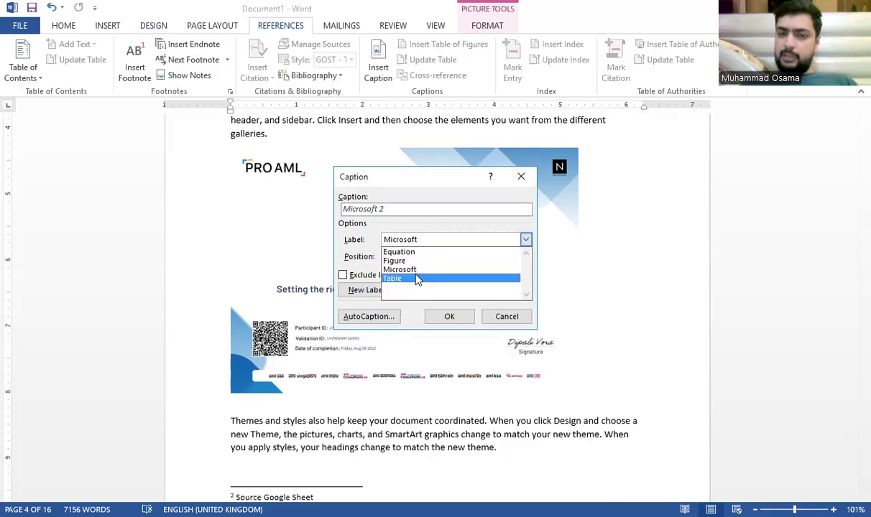
{"action": "left_click", "coordinate": [416, 271]}
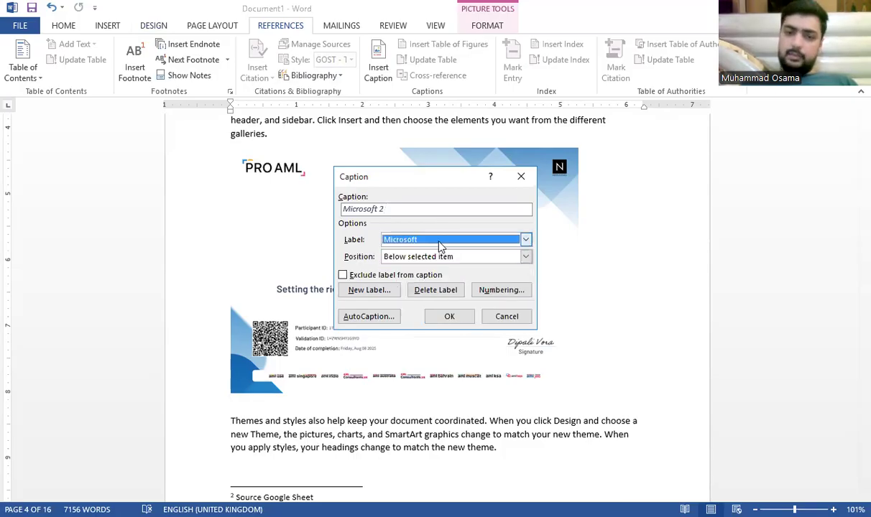
{"action": "left_click", "coordinate": [440, 246]}
{"action": "left_click", "coordinate": [406, 260]}
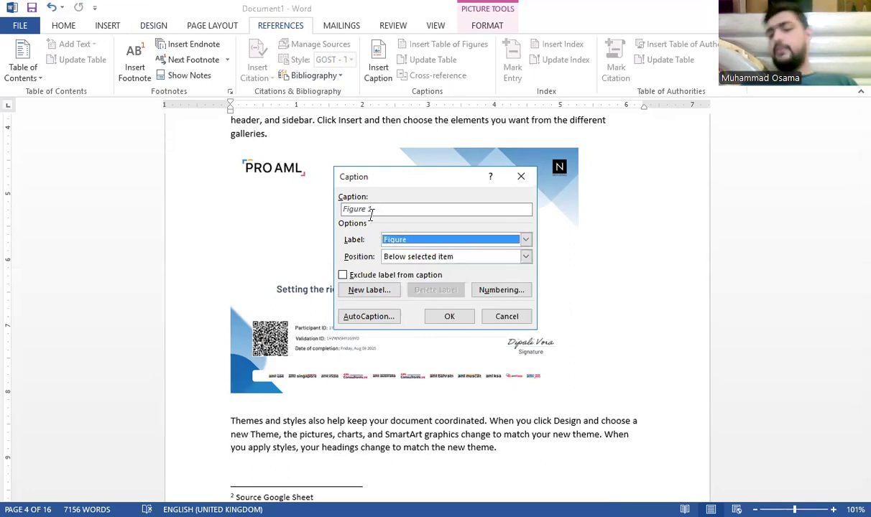
{"action": "left_click", "coordinate": [414, 241]}
{"action": "left_click", "coordinate": [413, 268]}
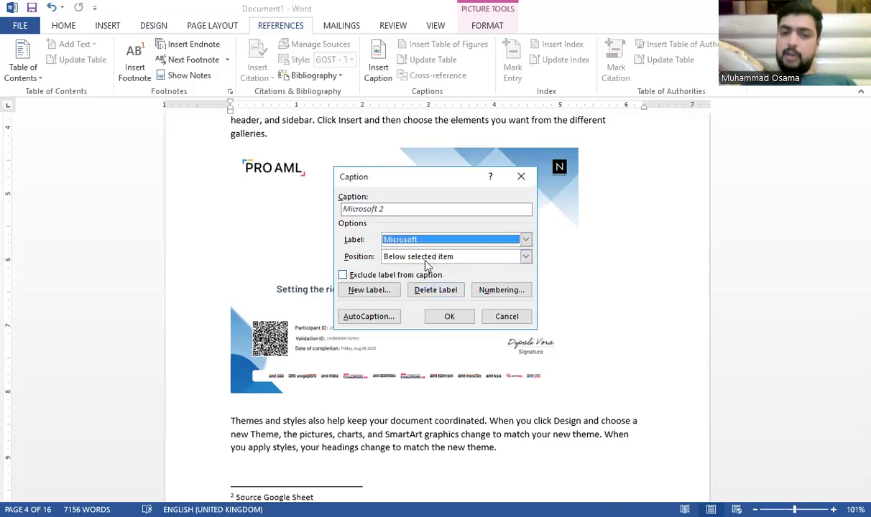
{"action": "left_click", "coordinate": [429, 318]}
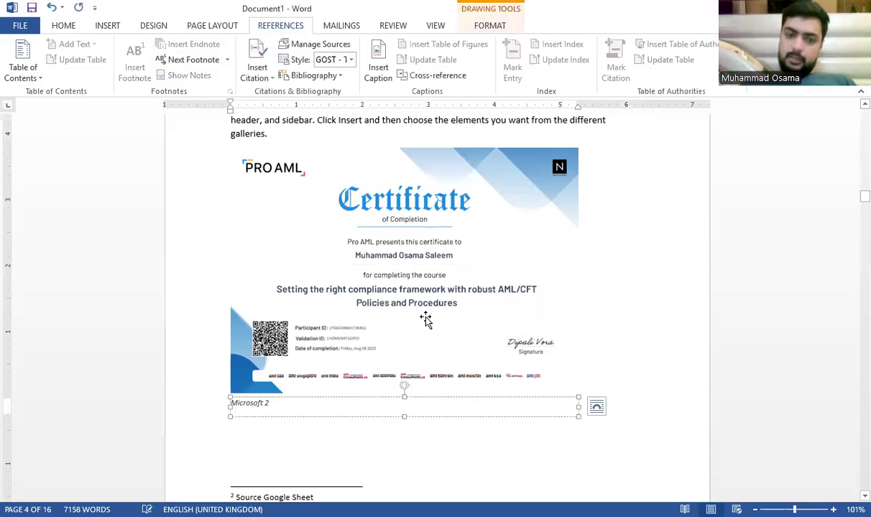
{"action": "left_click", "coordinate": [344, 455]}
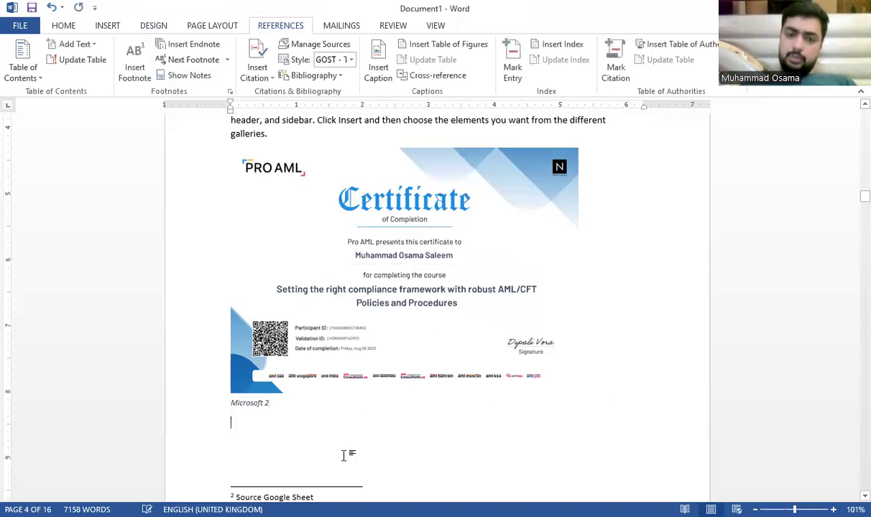
{"action": "key", "text": "BackSpace"}
Step: Insert a Classic-format table of figures below the certificate, then scroll up to the table of contents
{"action": "scroll", "coordinate": [474, 131], "scroll_direction": "up", "scroll_amount": 3}
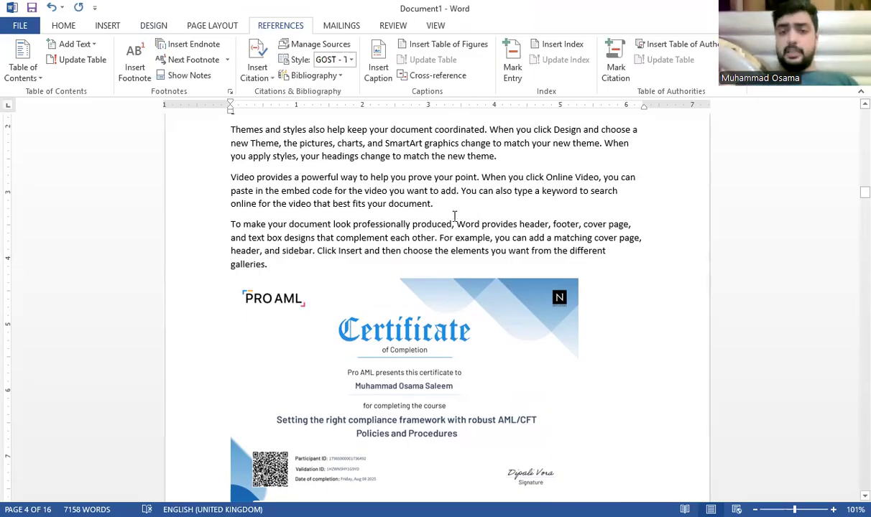
{"action": "left_click", "coordinate": [452, 48]}
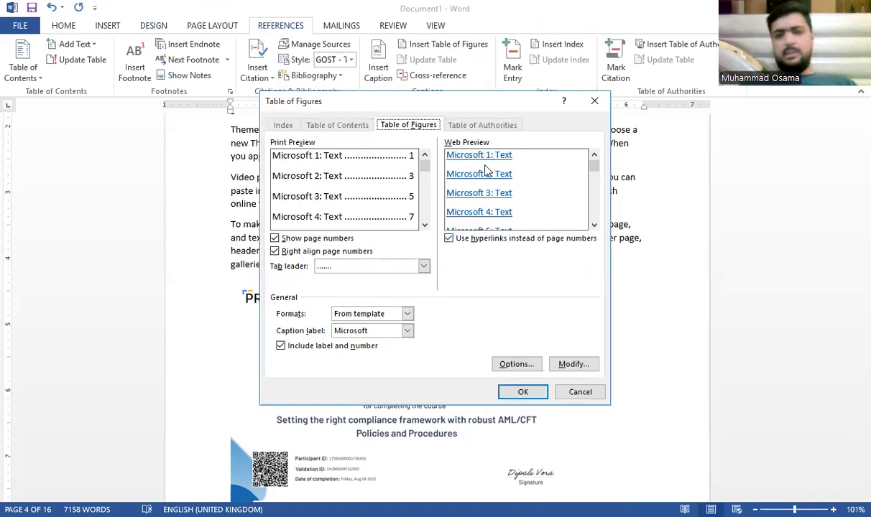
{"action": "left_click", "coordinate": [407, 314]}
{"action": "left_click", "coordinate": [388, 337]}
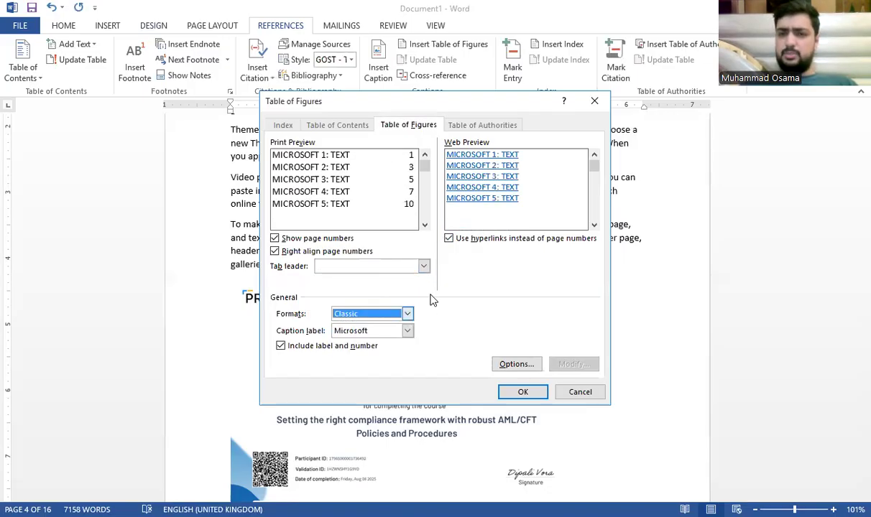
{"action": "left_click", "coordinate": [522, 391]}
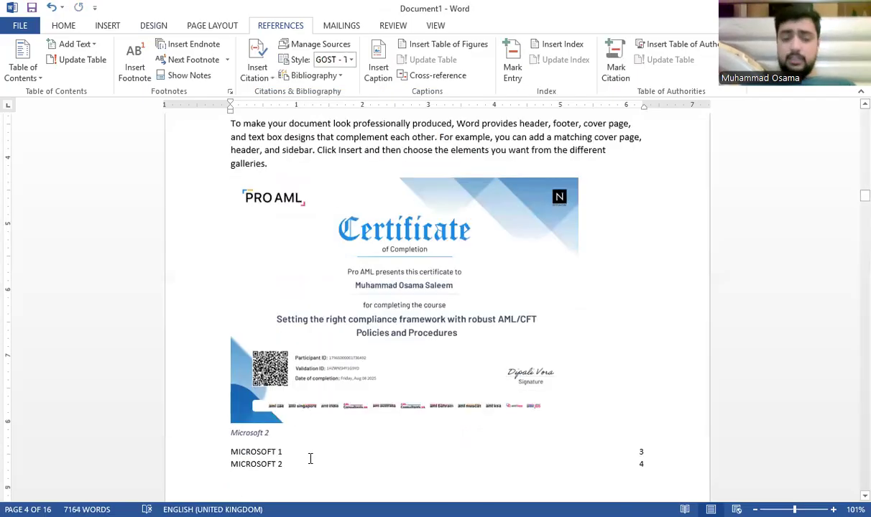
{"action": "scroll", "coordinate": [311, 458], "scroll_direction": "up", "scroll_amount": 20}
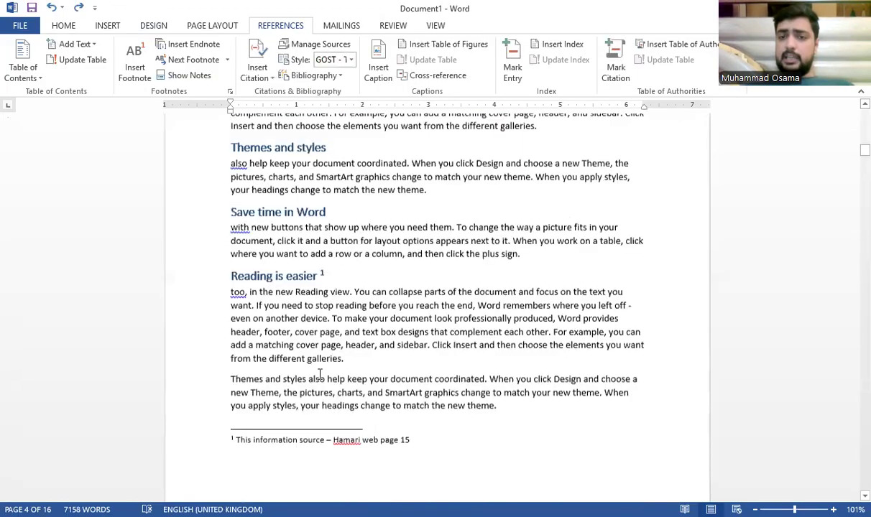
{"action": "scroll", "coordinate": [320, 375], "scroll_direction": "up", "scroll_amount": 5}
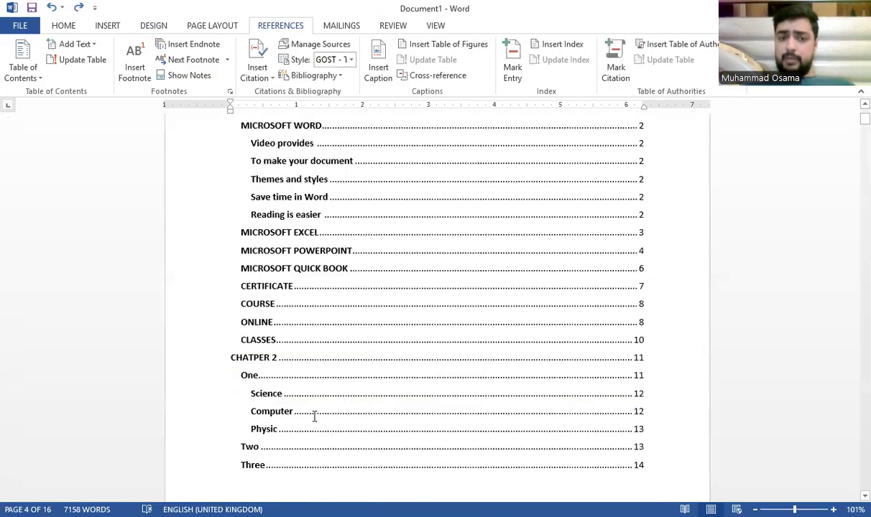
Step: Insert a table of figures on the empty line right after the table of contents
{"action": "scroll", "coordinate": [314, 417], "scroll_direction": "down", "scroll_amount": 3}
{"action": "left_click", "coordinate": [309, 402]}
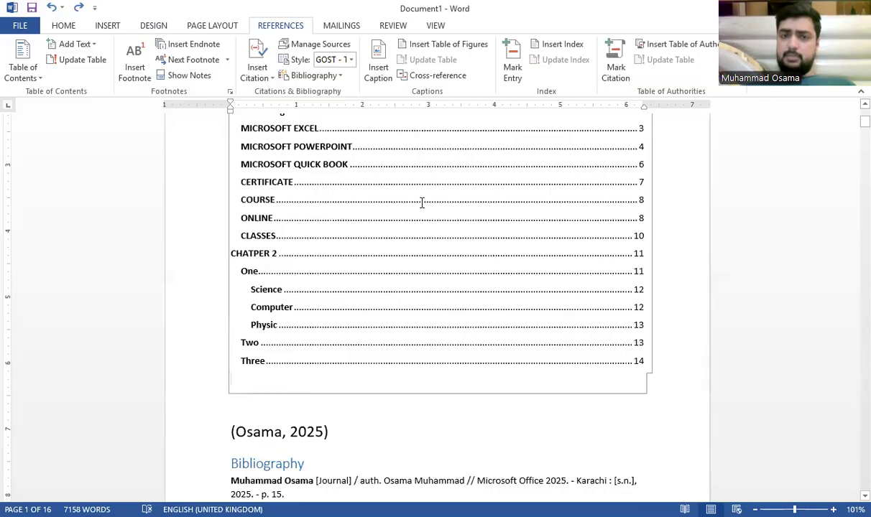
{"action": "left_click", "coordinate": [454, 45]}
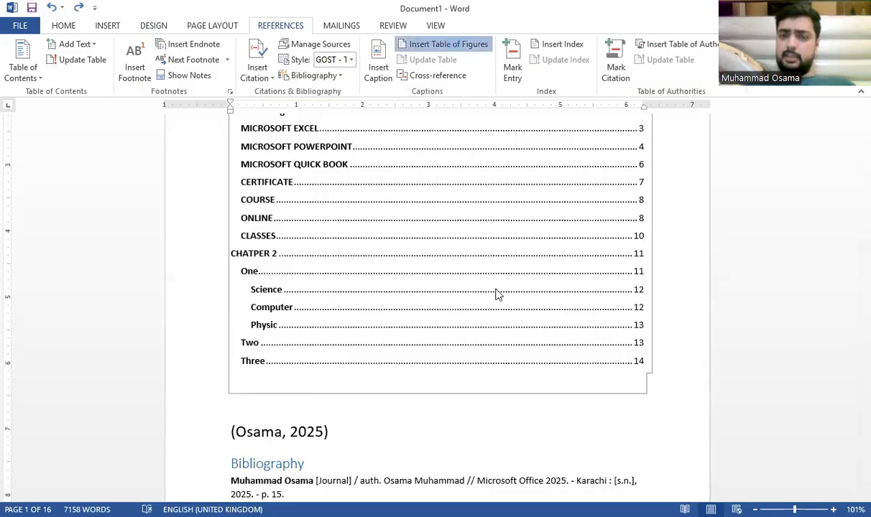
{"action": "left_click", "coordinate": [523, 392]}
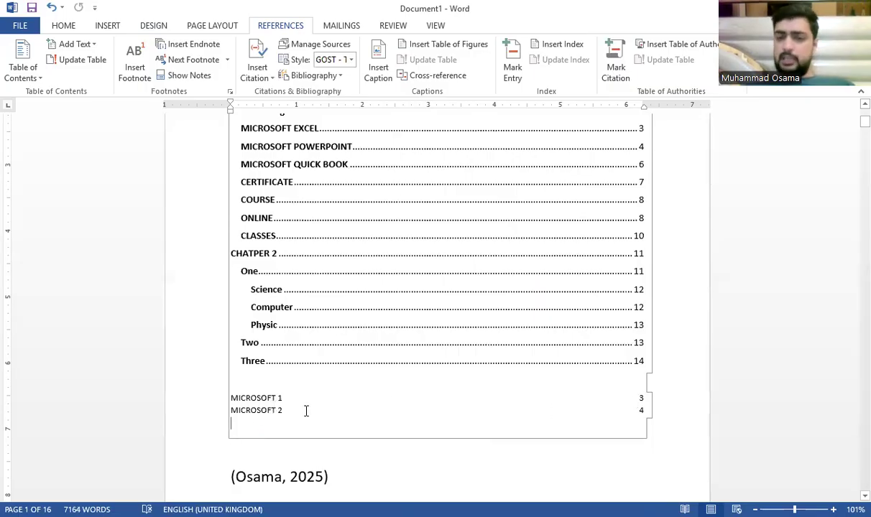
Step: Add the heading 'DIAGRAM' on a new line above the figure list
{"action": "left_click", "coordinate": [298, 377]}
{"action": "key", "text": "Return"}
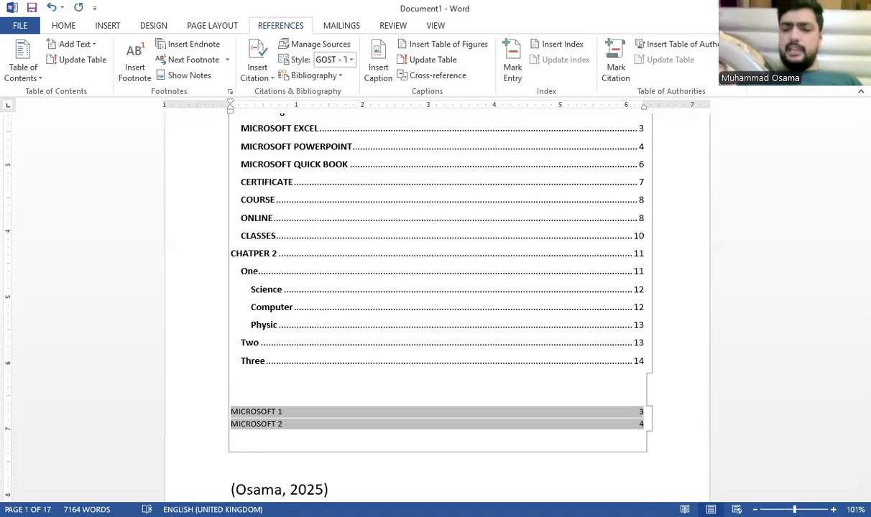
{"action": "type", "text": "DIAGRAM"}
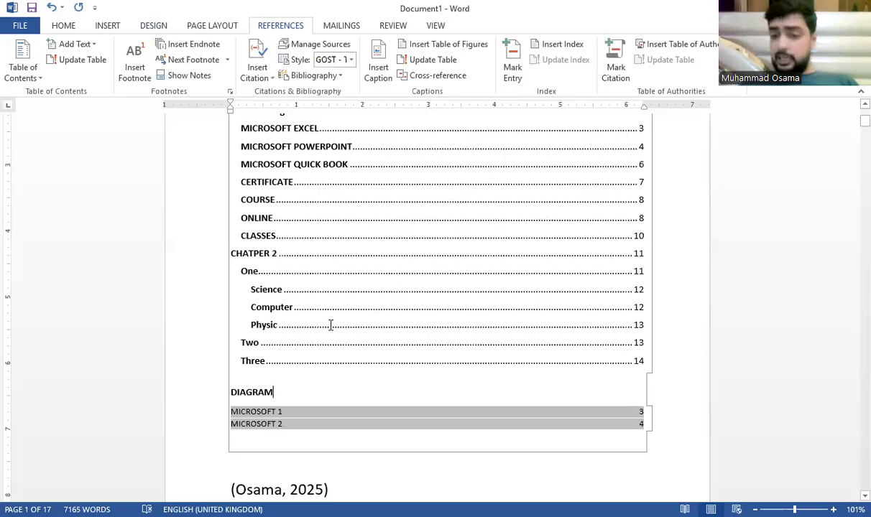
{"action": "left_click", "coordinate": [345, 412]}
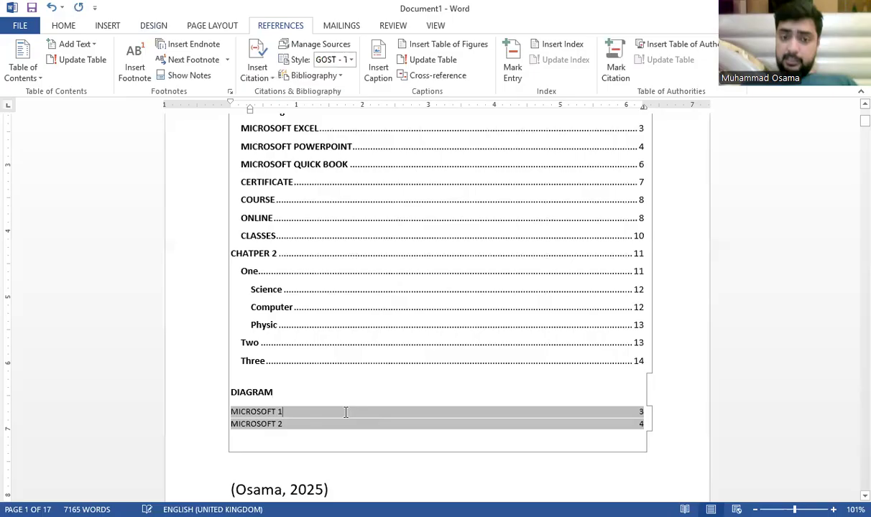
{"action": "left_click", "coordinate": [667, 327]}
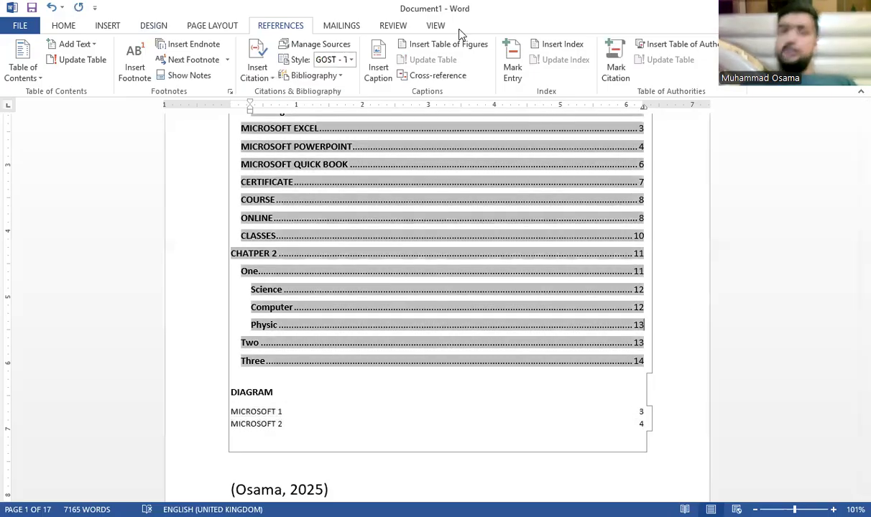
{"action": "left_click", "coordinate": [434, 76]}
{"action": "left_click", "coordinate": [431, 178]}
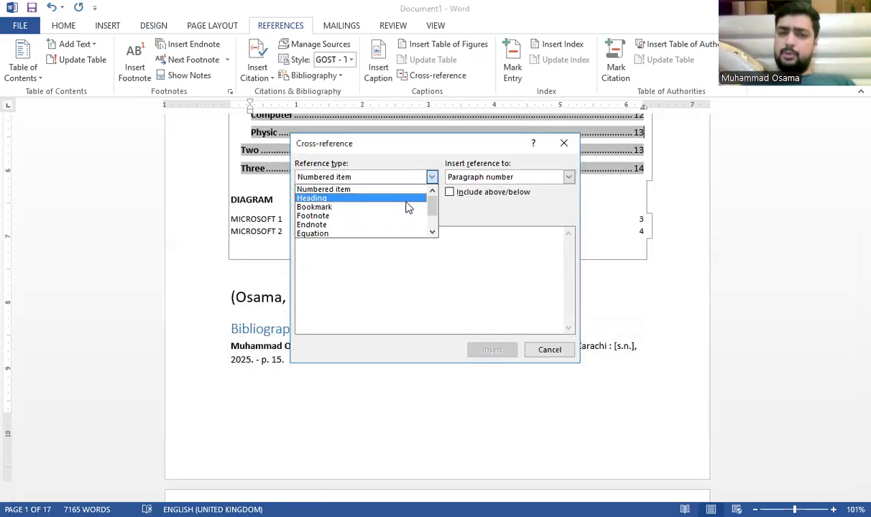
{"action": "left_click", "coordinate": [388, 218]}
{"action": "left_click", "coordinate": [367, 242]}
{"action": "left_click", "coordinate": [367, 233]}
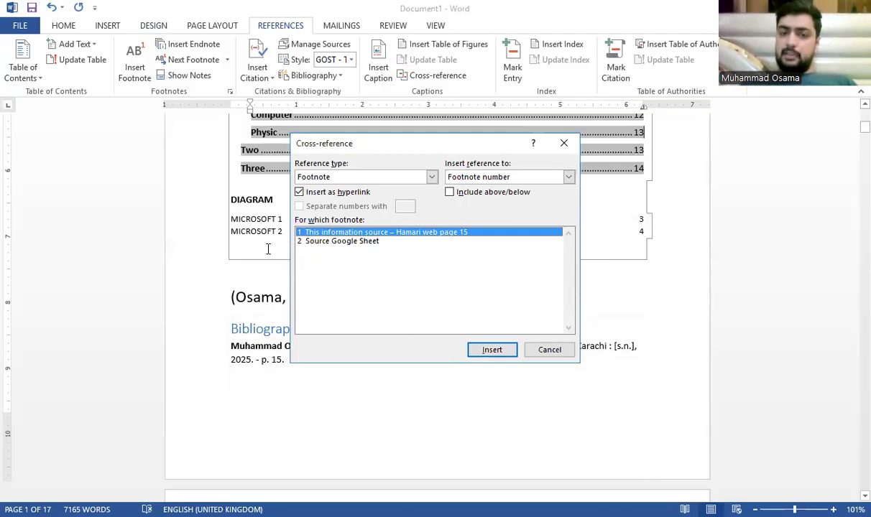
{"action": "left_click", "coordinate": [549, 354]}
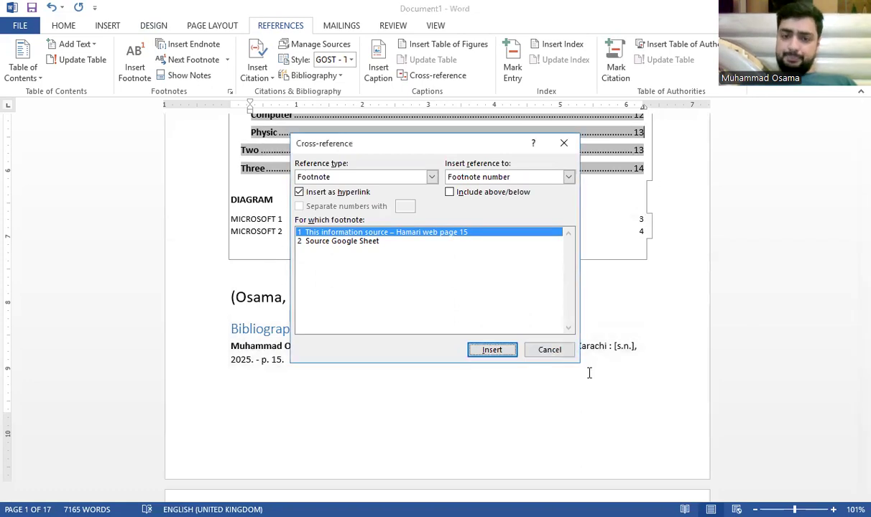
{"action": "left_click", "coordinate": [541, 344]}
{"action": "left_click", "coordinate": [307, 249]}
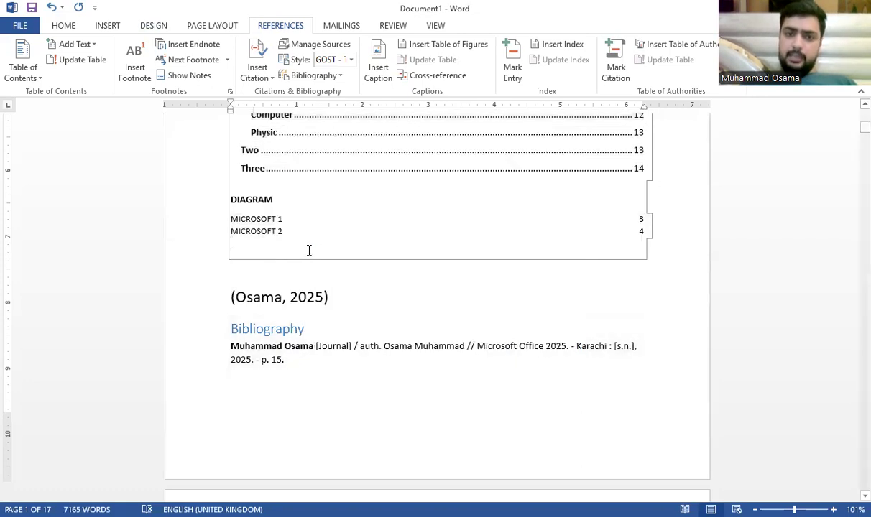
{"action": "key", "text": "Return"}
{"action": "type", "text": "FOOT"}
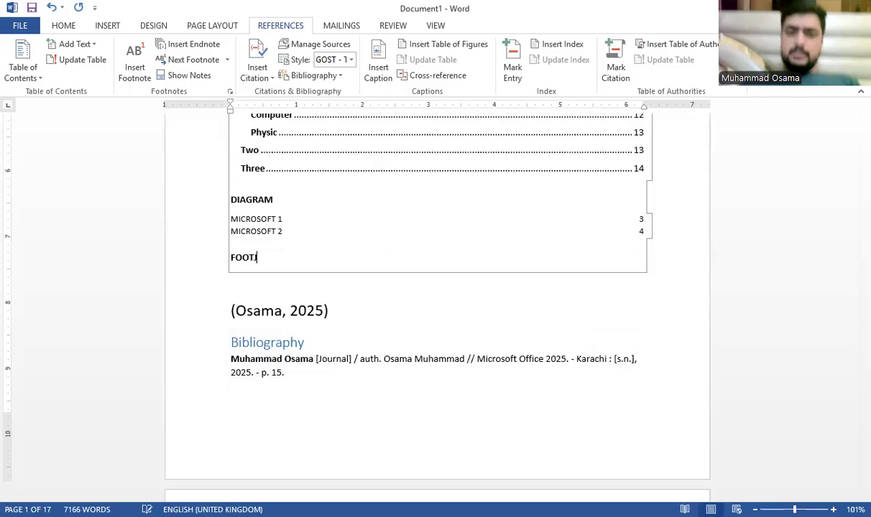
{"action": "type", "text": "NM"}
{"action": "type", "text": "OTE"}
{"action": "key", "text": "Return"}
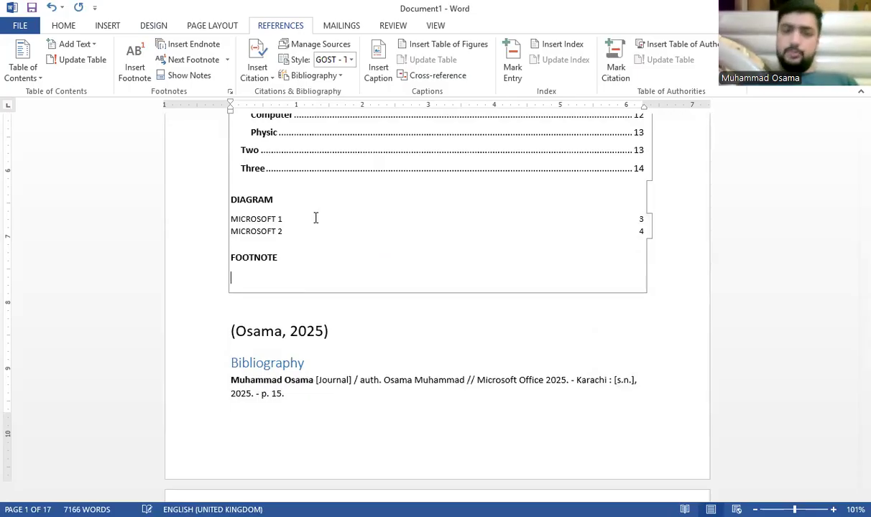
{"action": "left_click", "coordinate": [426, 77]}
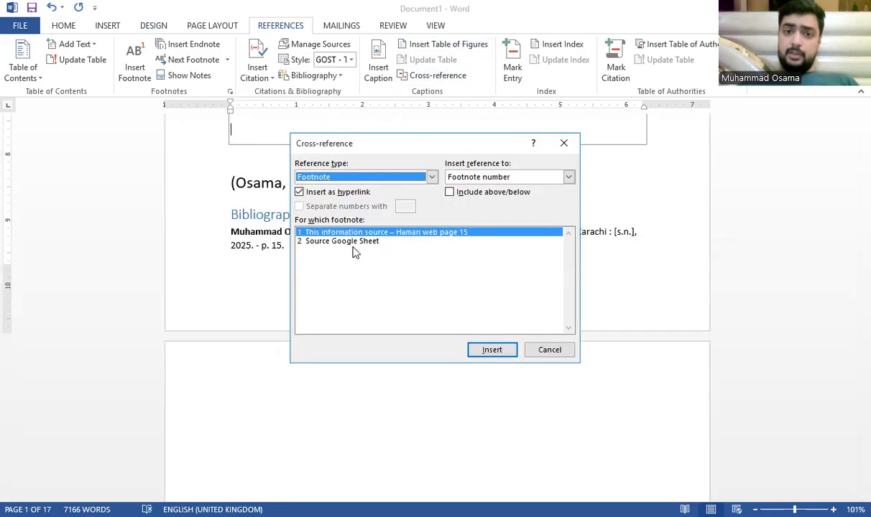
{"action": "left_click", "coordinate": [498, 350]}
{"action": "left_click", "coordinate": [558, 350]}
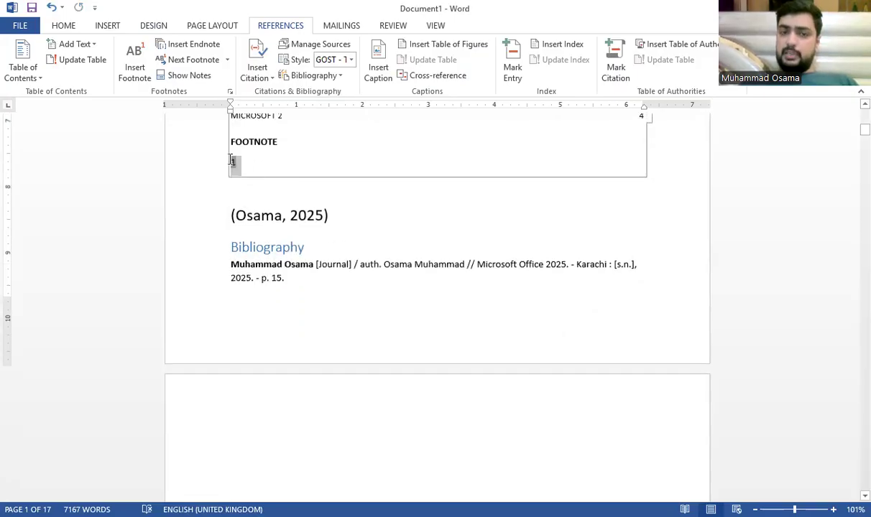
{"action": "double_click", "coordinate": [232, 162]}
{"action": "key", "text": "BackSpace"}
{"action": "key", "text": "BackSpace"}
{"action": "key", "text": "BackSpace"}
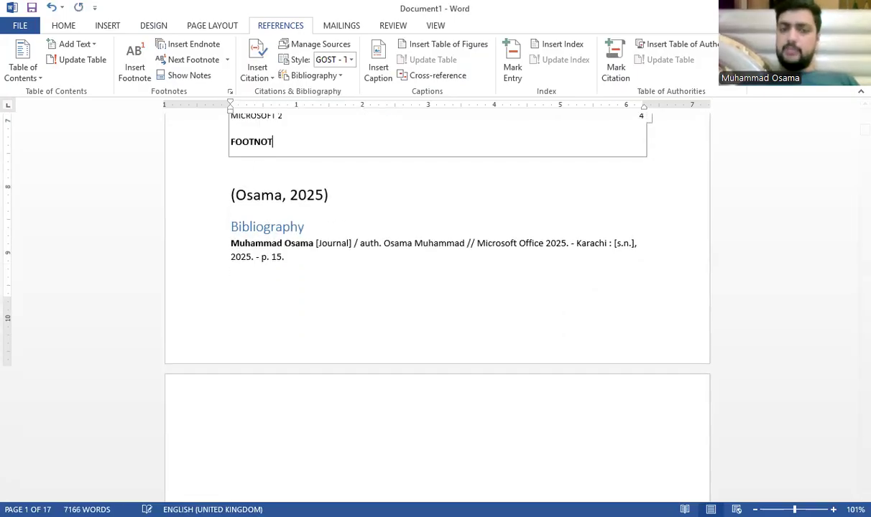
{"action": "key", "text": "BackSpace"}
{"action": "key", "text": "BackSpace"}
{"action": "key", "text": "BackSpace"}
{"action": "key", "text": "BackSpace"}
{"action": "key", "text": "BackSpace"}
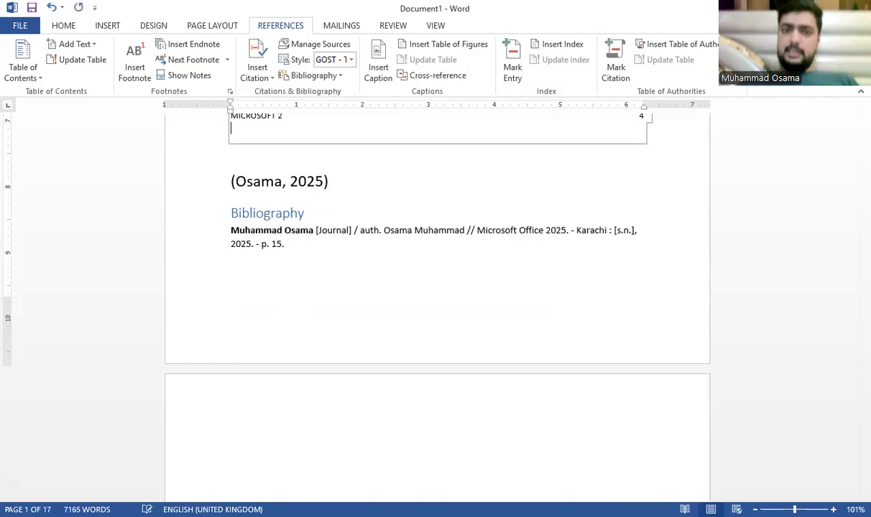
{"action": "left_click", "coordinate": [717, 300]}
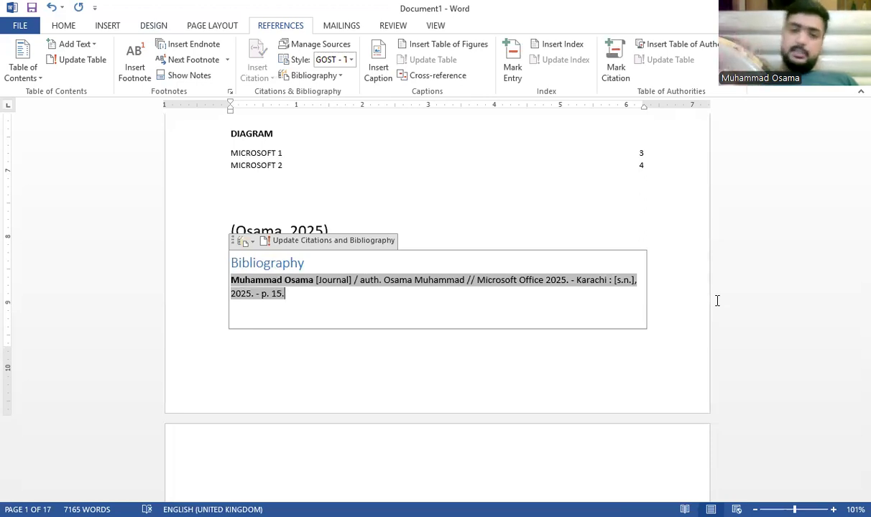
Step: Delete the blank page following the bibliography, bringing the document down to 16 pages
{"action": "left_click", "coordinate": [506, 445]}
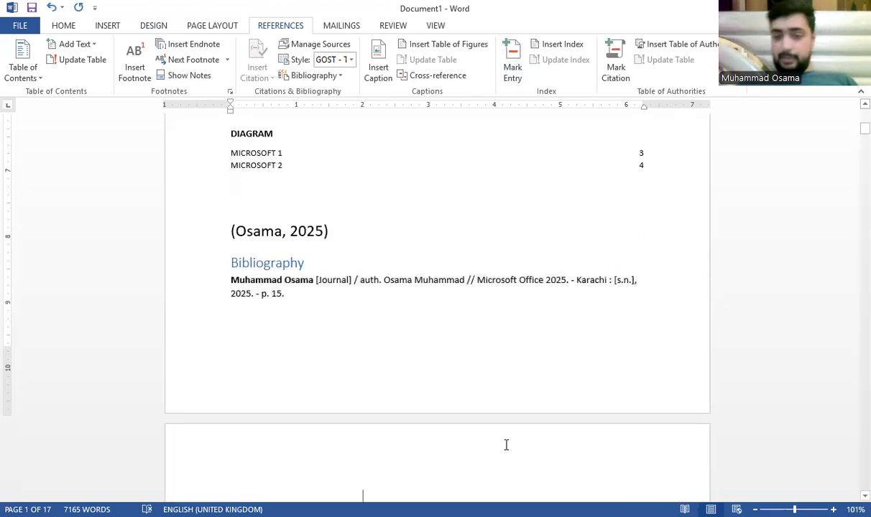
{"action": "scroll", "coordinate": [496, 439], "scroll_direction": "down", "scroll_amount": 10}
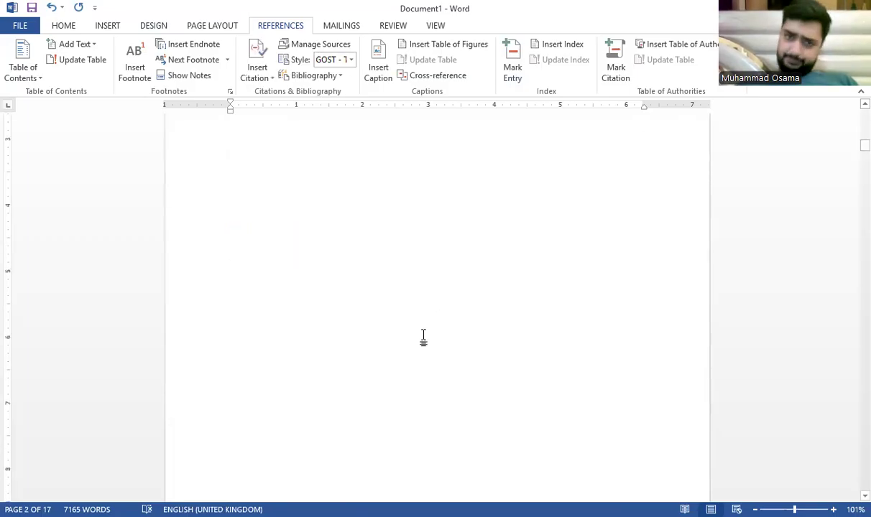
{"action": "scroll", "coordinate": [399, 261], "scroll_direction": "up", "scroll_amount": 8}
{"action": "scroll", "coordinate": [364, 475], "scroll_direction": "down", "scroll_amount": 3}
{"action": "left_click_drag", "start_coordinate": [378, 491], "coordinate": [240, 470]}
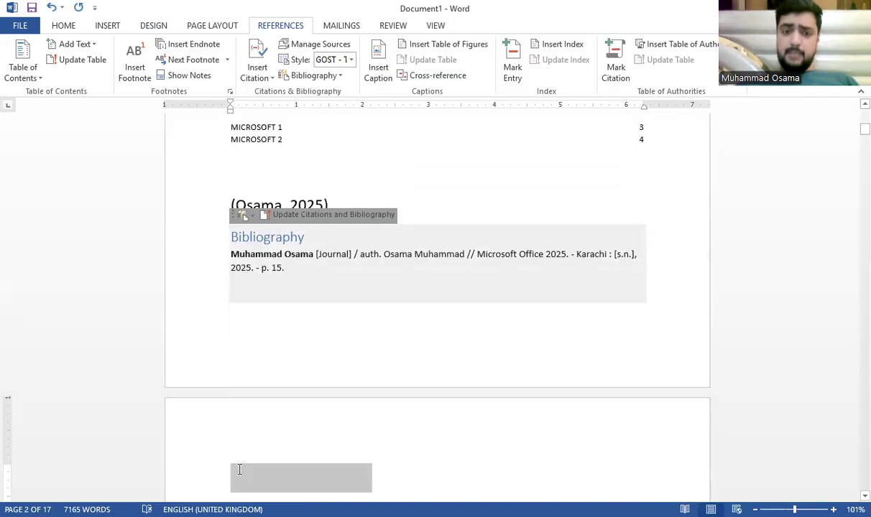
{"action": "key", "text": "BackSpace"}
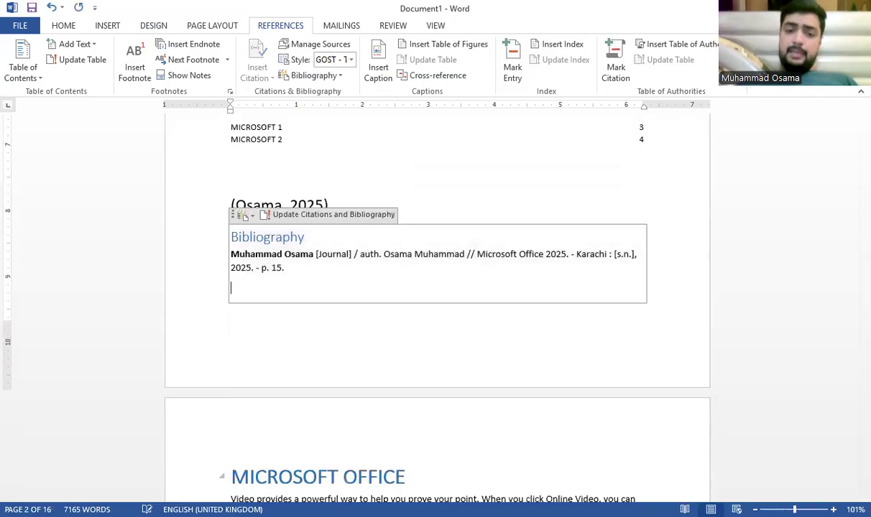
{"action": "scroll", "coordinate": [286, 463], "scroll_direction": "up", "scroll_amount": 10}
{"action": "left_click", "coordinate": [483, 243]}
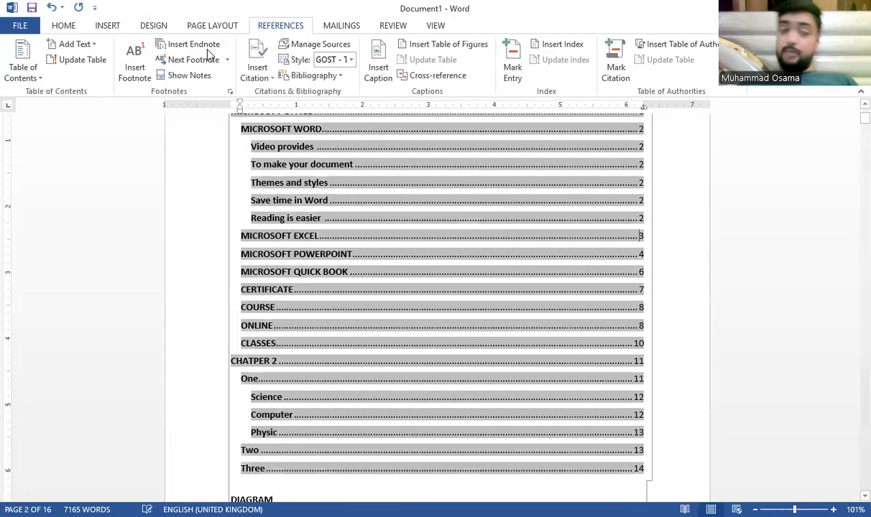
{"action": "left_click", "coordinate": [79, 60]}
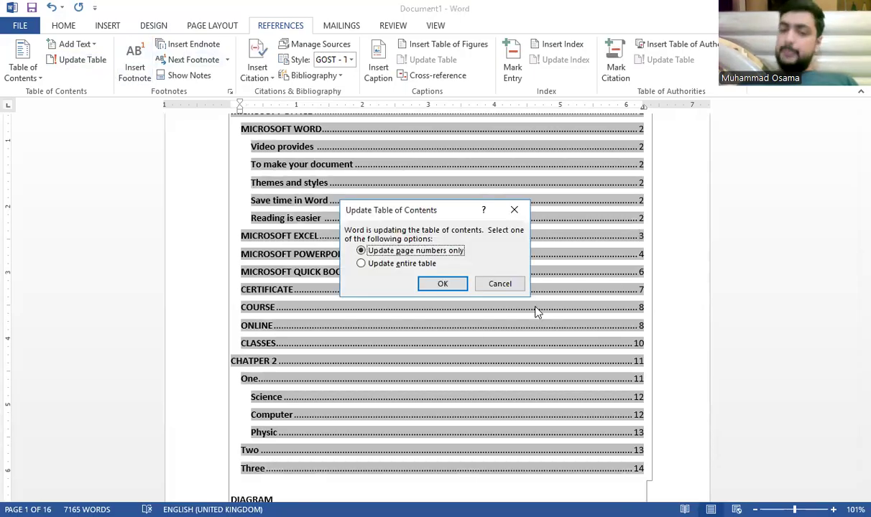
{"action": "left_click", "coordinate": [392, 263]}
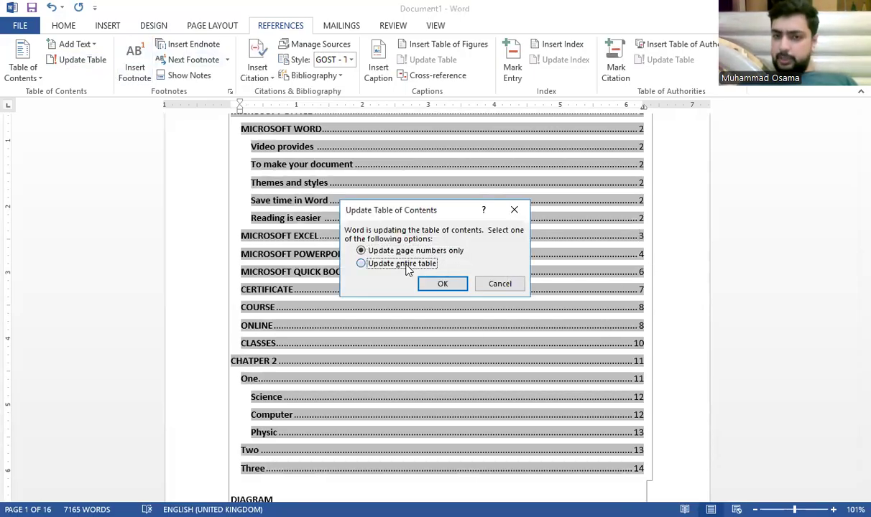
{"action": "left_click", "coordinate": [447, 285]}
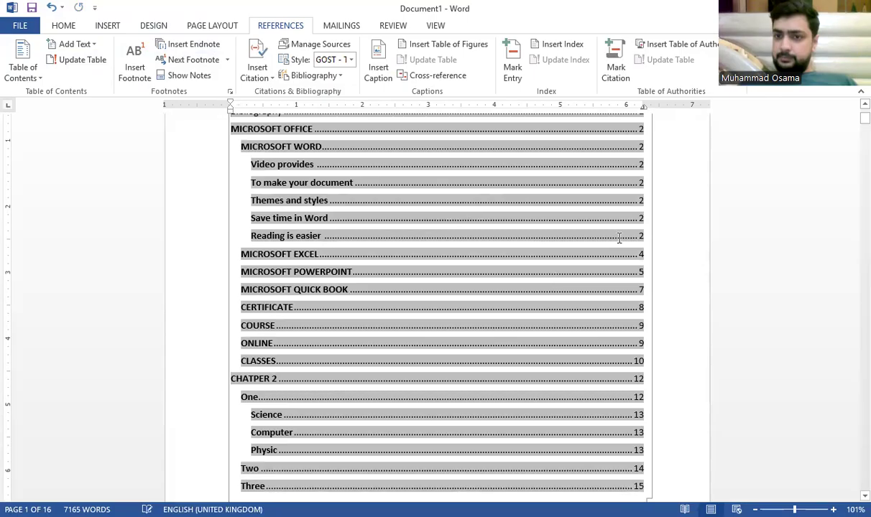
{"action": "scroll", "coordinate": [488, 266], "scroll_direction": "down", "scroll_amount": 5}
{"action": "scroll", "coordinate": [414, 288], "scroll_direction": "up", "scroll_amount": 4}
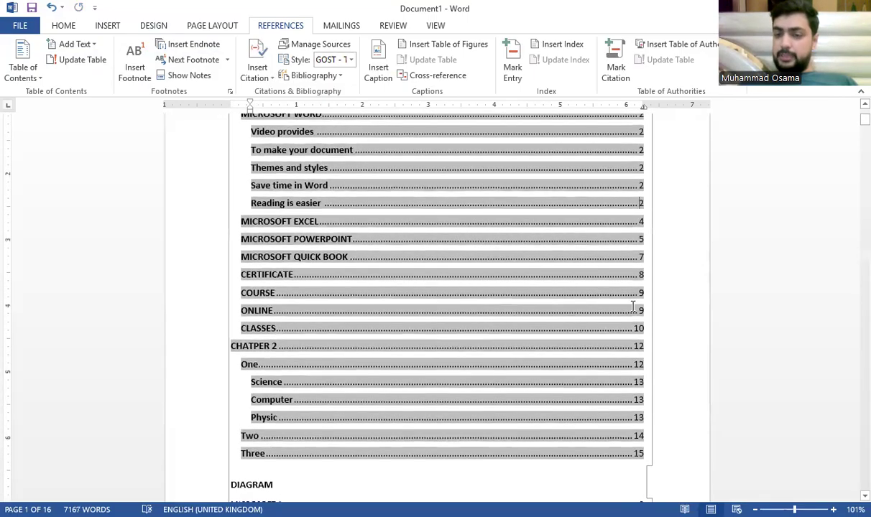
{"action": "scroll", "coordinate": [609, 344], "scroll_direction": "up", "scroll_amount": 4}
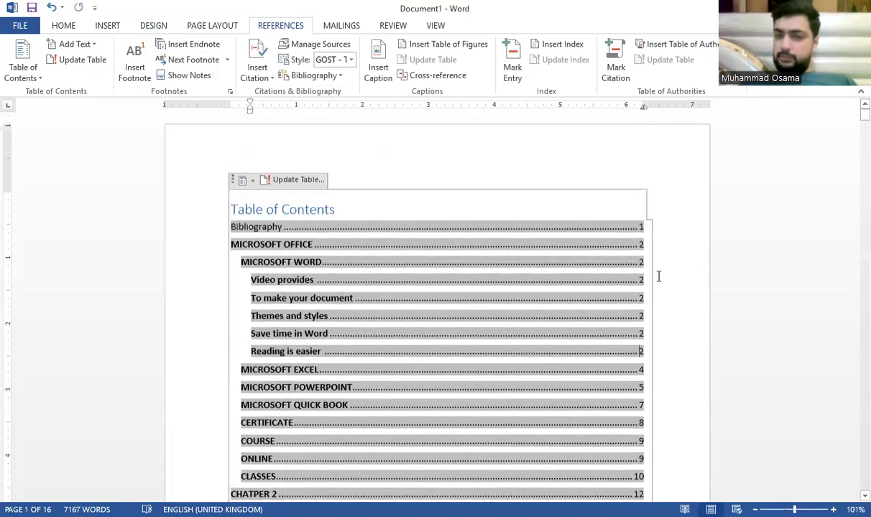
{"action": "left_click", "coordinate": [471, 167]}
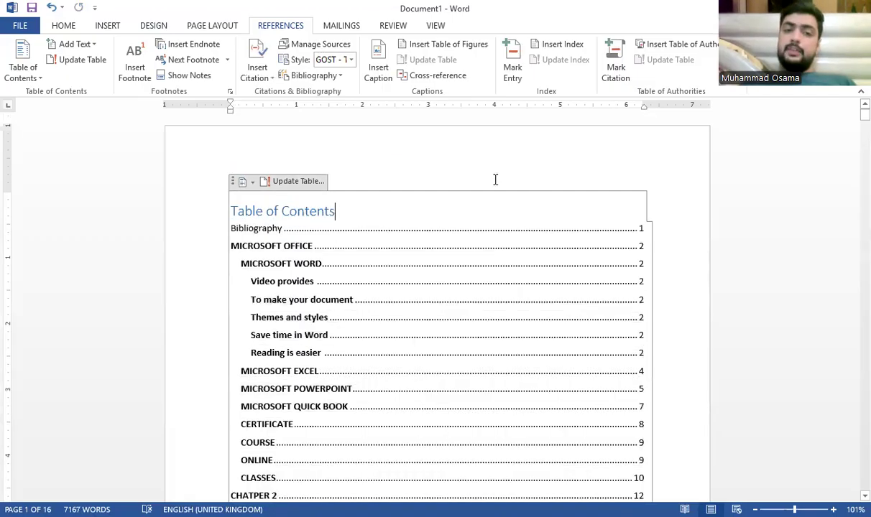
{"action": "scroll", "coordinate": [482, 199], "scroll_direction": "down", "scroll_amount": 6}
{"action": "scroll", "coordinate": [482, 199], "scroll_direction": "down", "scroll_amount": 5}
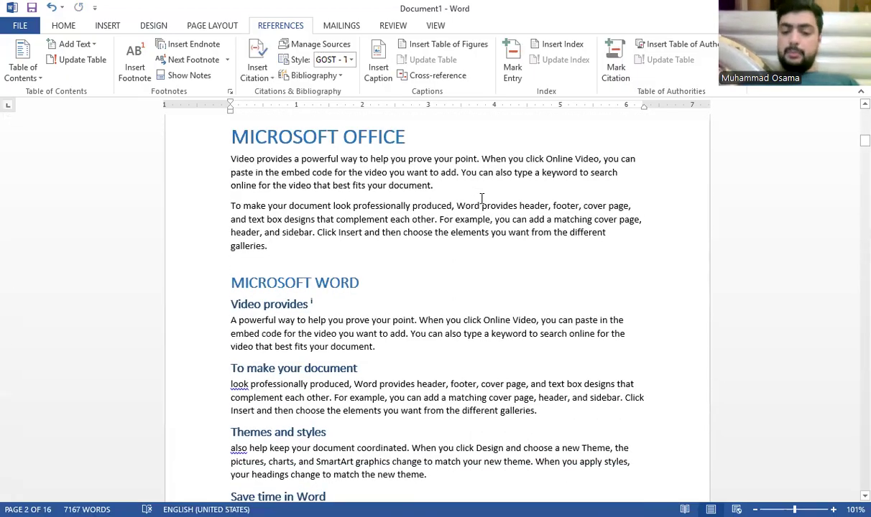
{"action": "key", "text": "ctrl+p"}
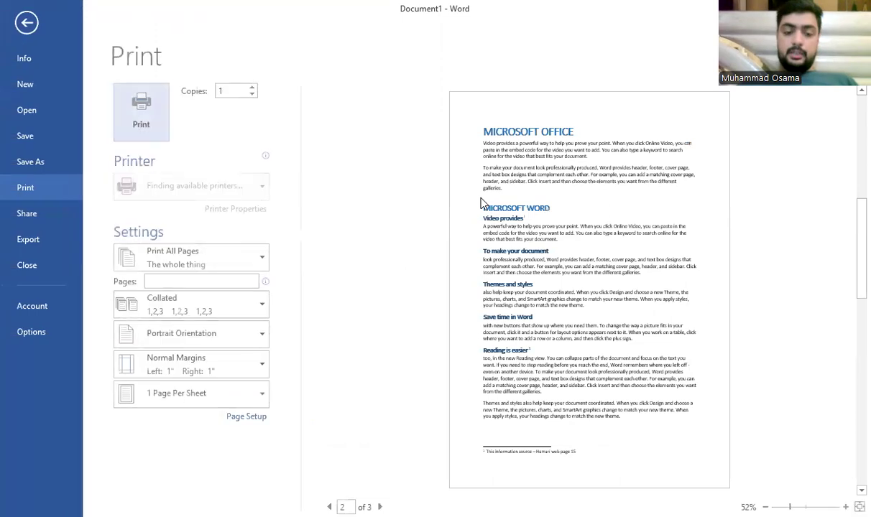
{"action": "scroll", "coordinate": [552, 204], "scroll_direction": "down", "scroll_amount": 2}
{"action": "scroll", "coordinate": [557, 208], "scroll_direction": "up", "scroll_amount": 3}
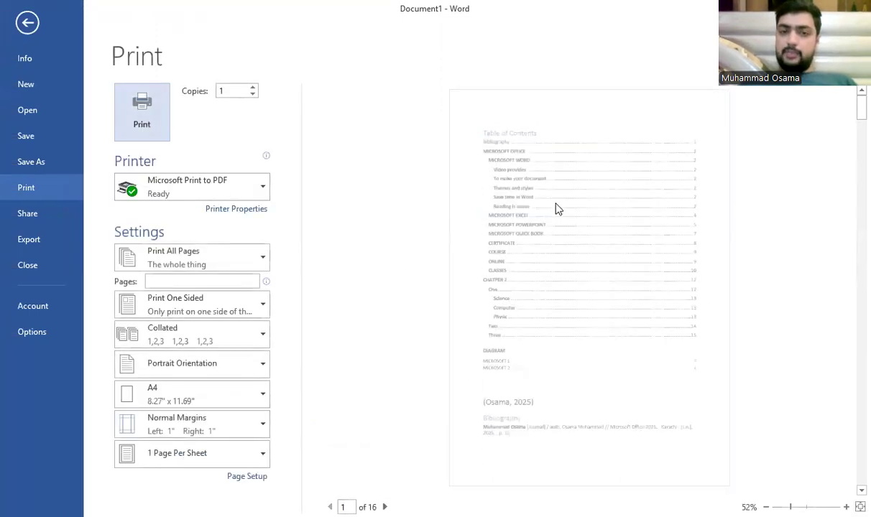
{"action": "scroll", "coordinate": [557, 209], "scroll_direction": "down", "scroll_amount": 2}
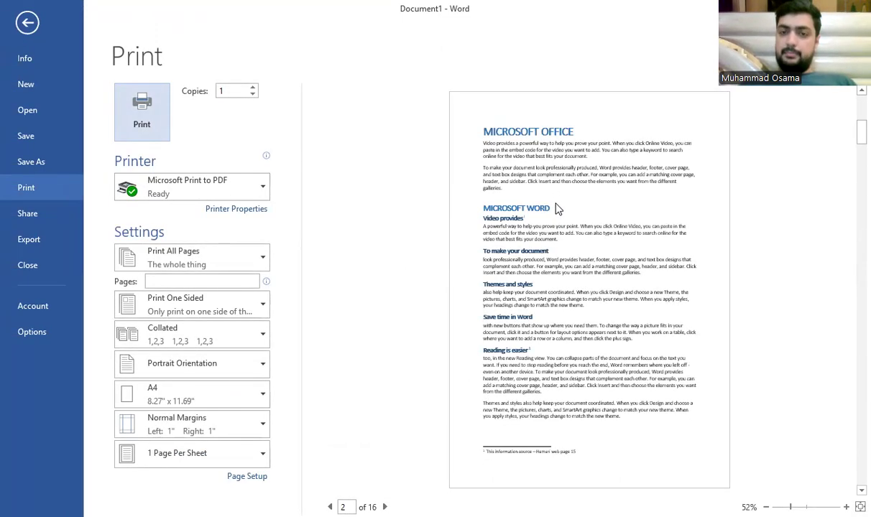
{"action": "scroll", "coordinate": [557, 208], "scroll_direction": "down", "scroll_amount": 1}
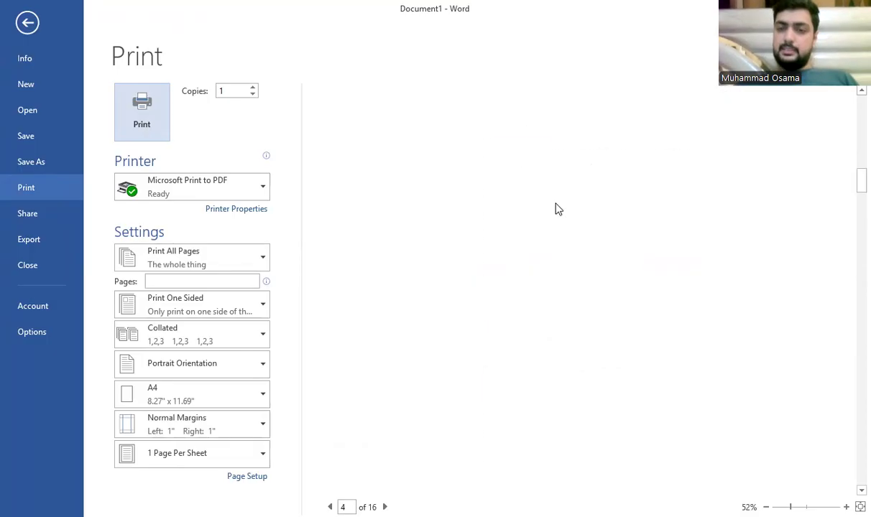
{"action": "key", "text": "Escape"}
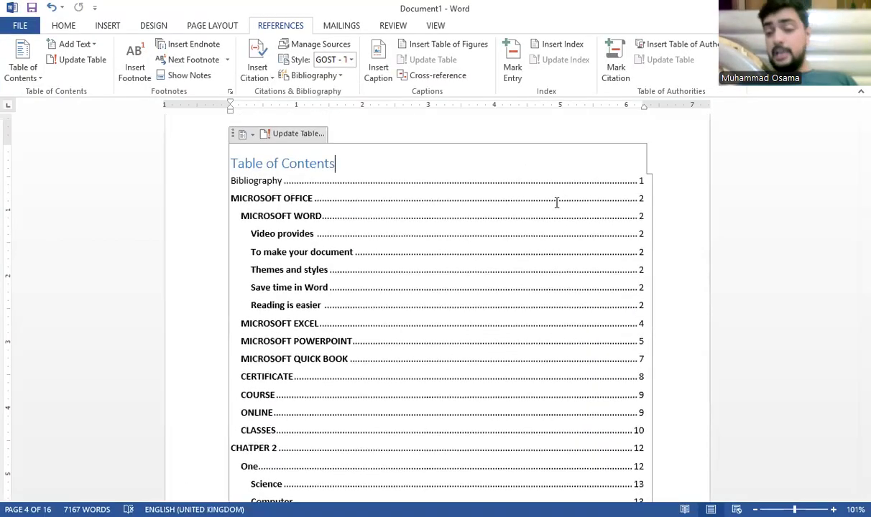
Step: Place the cursor after the MICROSOFT WORD heading and bring up Mark Index Entry
{"action": "left_click", "coordinate": [690, 184]}
{"action": "scroll", "coordinate": [686, 190], "scroll_direction": "down", "scroll_amount": 6}
{"action": "scroll", "coordinate": [685, 190], "scroll_direction": "down", "scroll_amount": 5}
{"action": "left_click", "coordinate": [443, 164]}
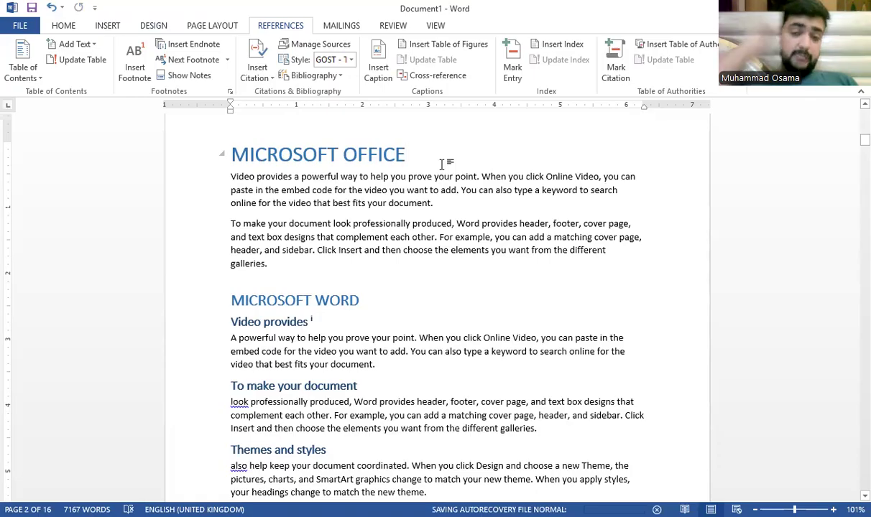
{"action": "left_click", "coordinate": [358, 300]}
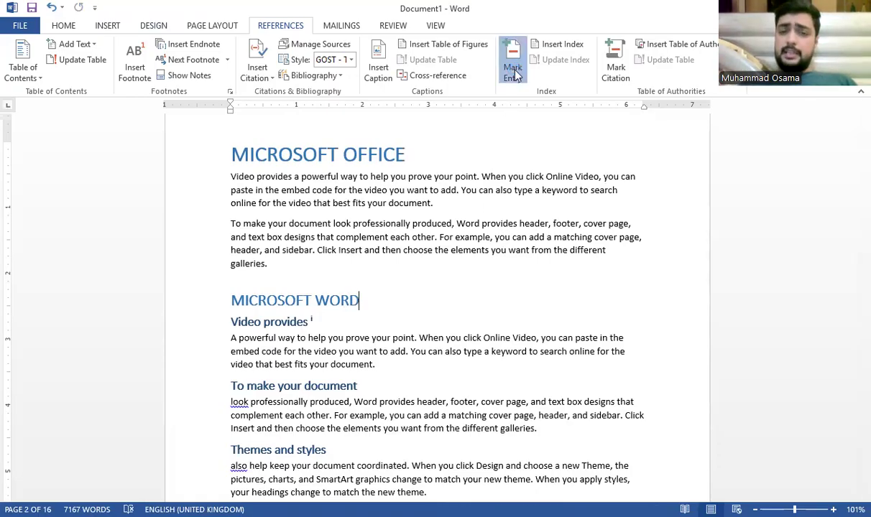
{"action": "left_click", "coordinate": [514, 72]}
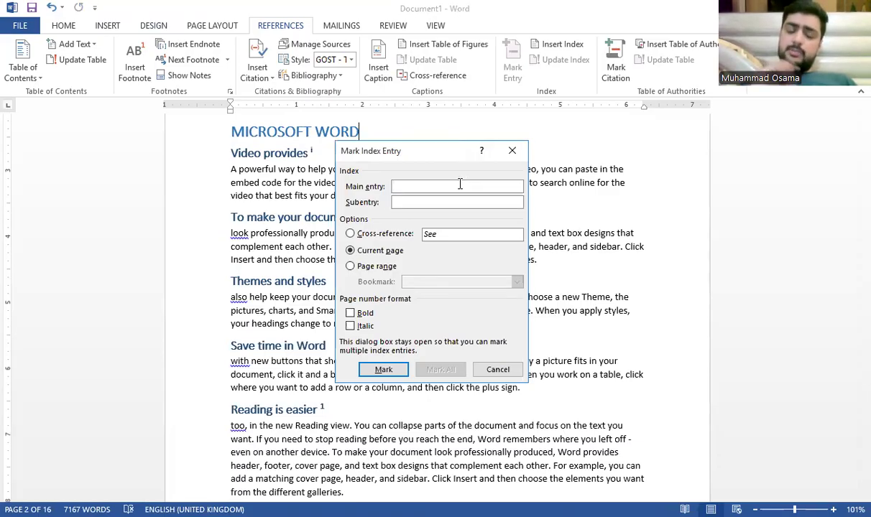
Step: Mark an index entry with main entry 'FIRST' and subentry 'Part 1', then close the dialog
{"action": "type", "text": "FIRST"}
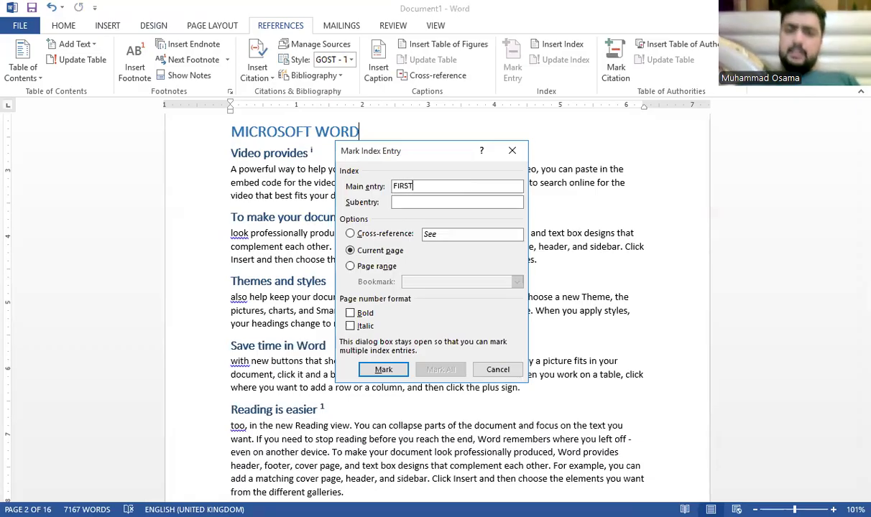
{"action": "left_click", "coordinate": [453, 204]}
{"action": "type", "text": "Part 1"}
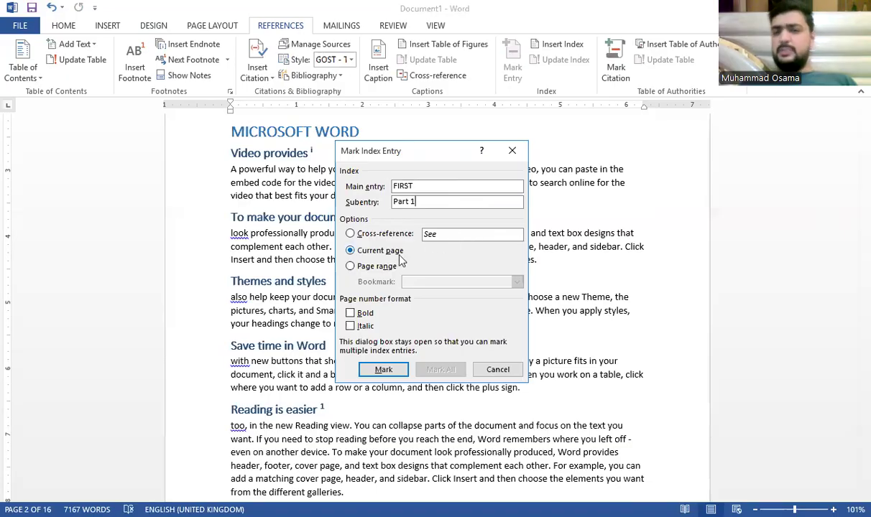
{"action": "left_click", "coordinate": [383, 370]}
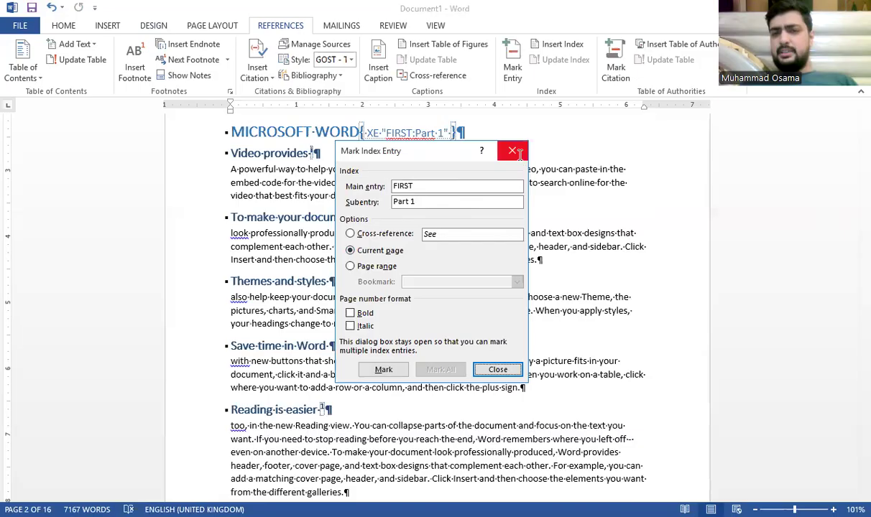
{"action": "left_click", "coordinate": [512, 152]}
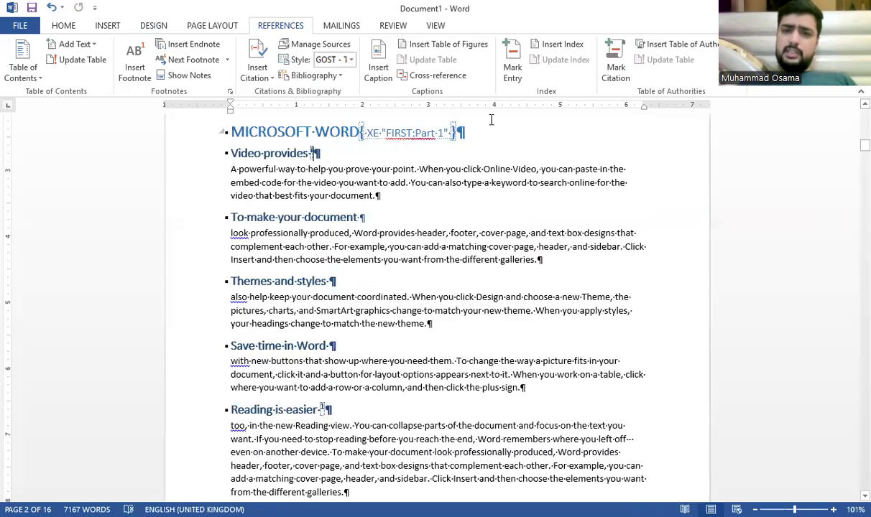
Step: Turn Show/Hide ¶ off so formatting marks and the index field code are hidden
{"action": "left_click", "coordinate": [63, 25]}
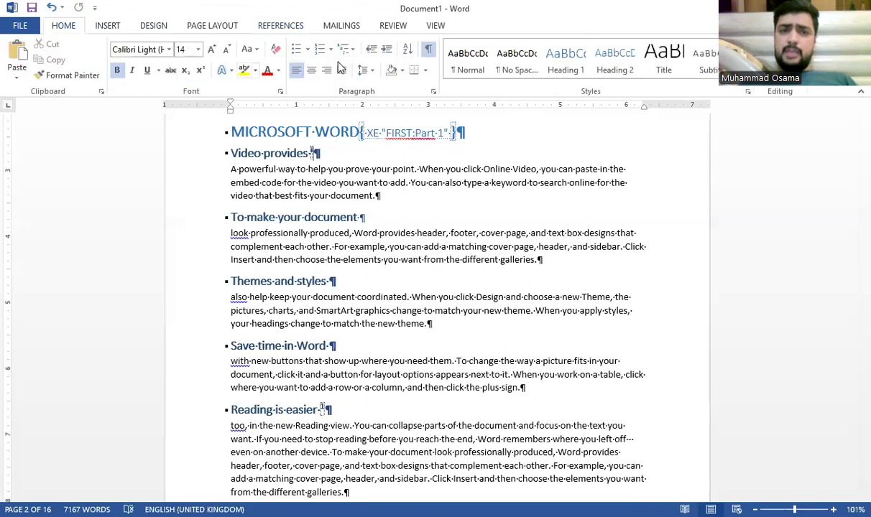
{"action": "left_click", "coordinate": [427, 49]}
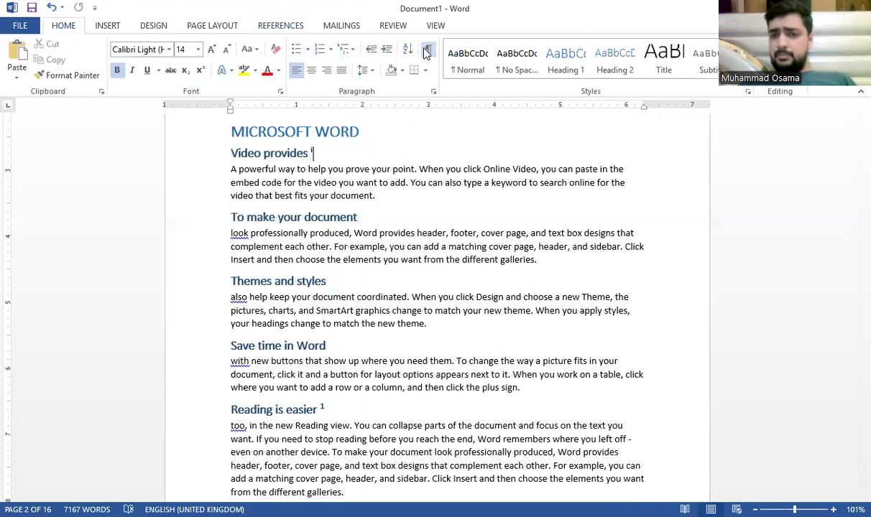
{"action": "left_click", "coordinate": [426, 50]}
{"action": "left_click", "coordinate": [426, 51]}
{"action": "left_click", "coordinate": [426, 50]}
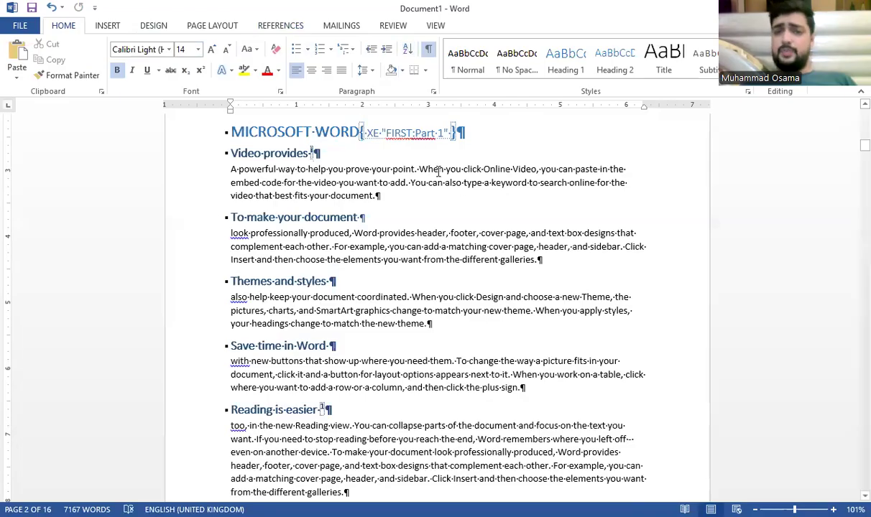
{"action": "left_click", "coordinate": [435, 132]}
{"action": "triple_click", "coordinate": [440, 133]}
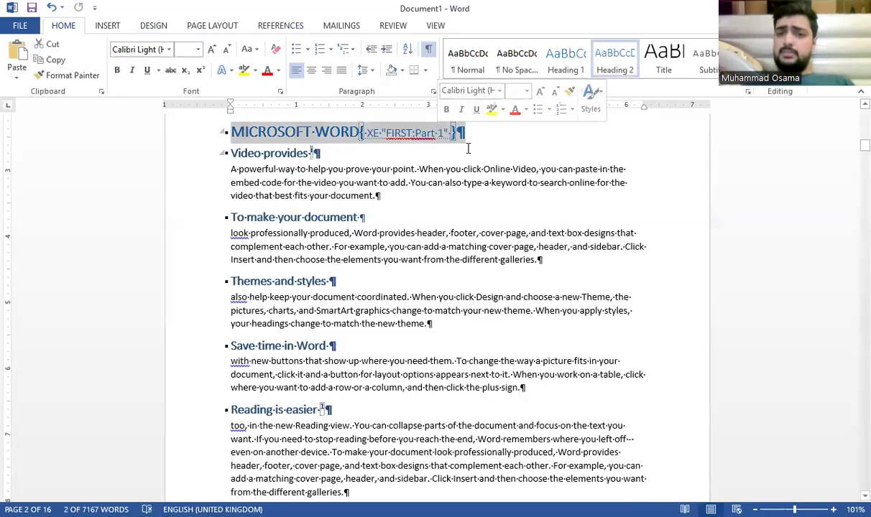
{"action": "left_click", "coordinate": [467, 148]}
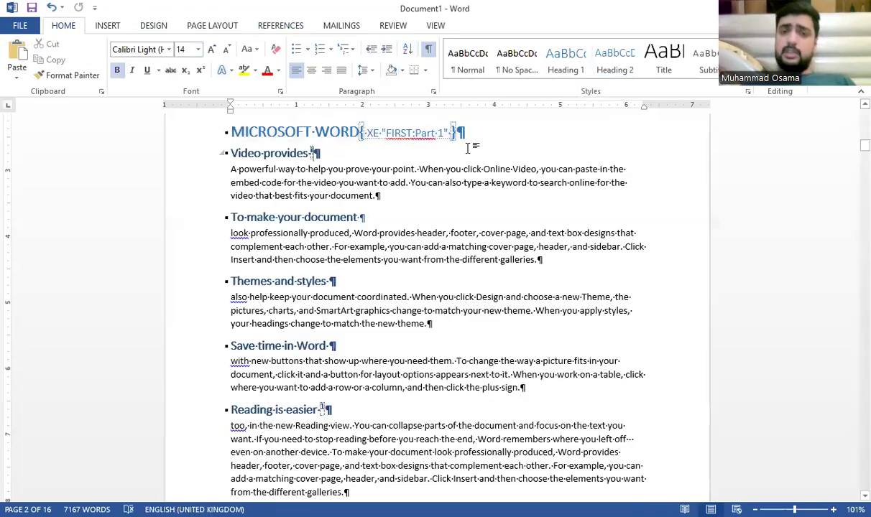
{"action": "left_click", "coordinate": [430, 51]}
{"action": "left_click", "coordinate": [280, 26]}
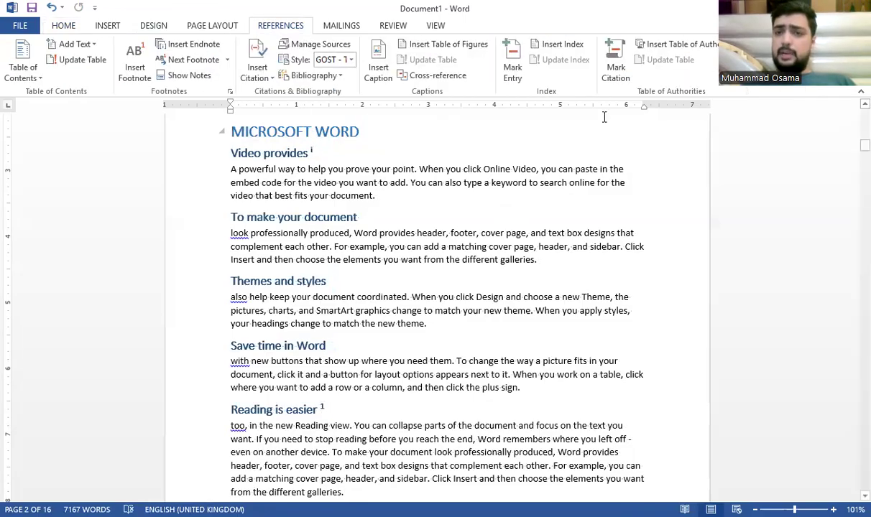
{"action": "left_click", "coordinate": [615, 69]}
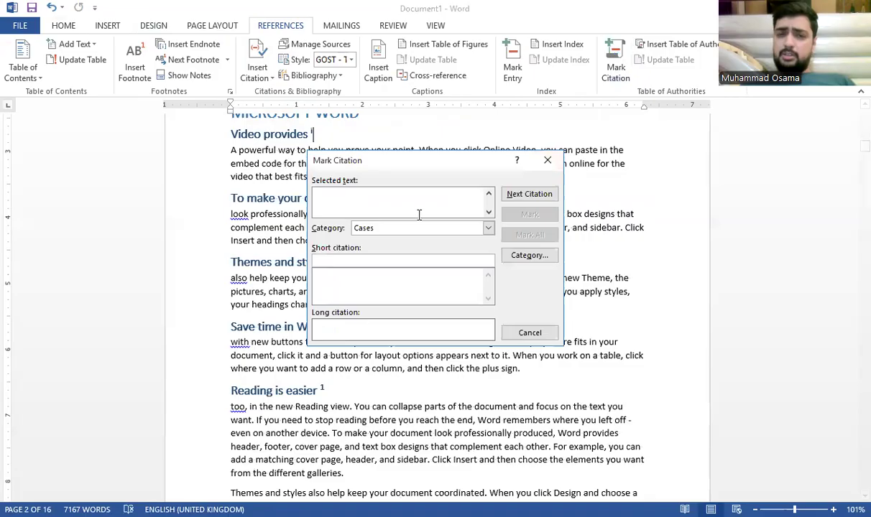
{"action": "left_click", "coordinate": [511, 194]}
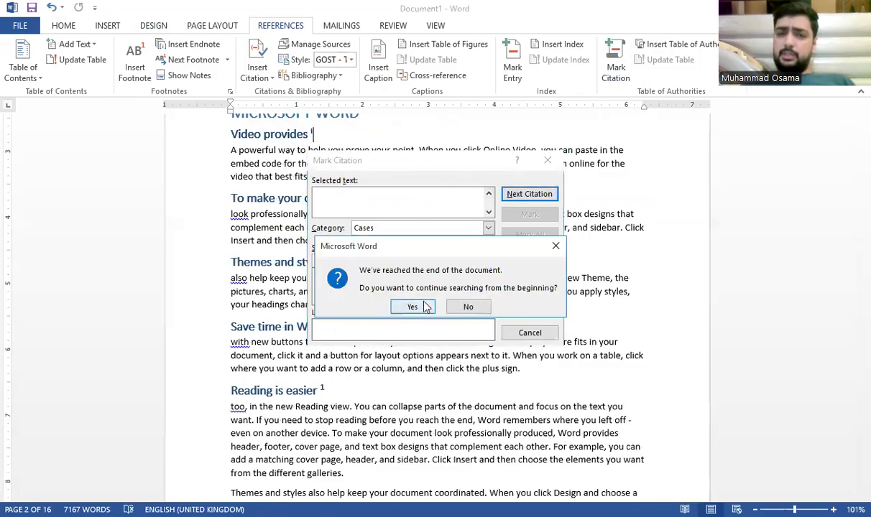
{"action": "left_click", "coordinate": [412, 307]}
{"action": "left_click", "coordinate": [446, 304]}
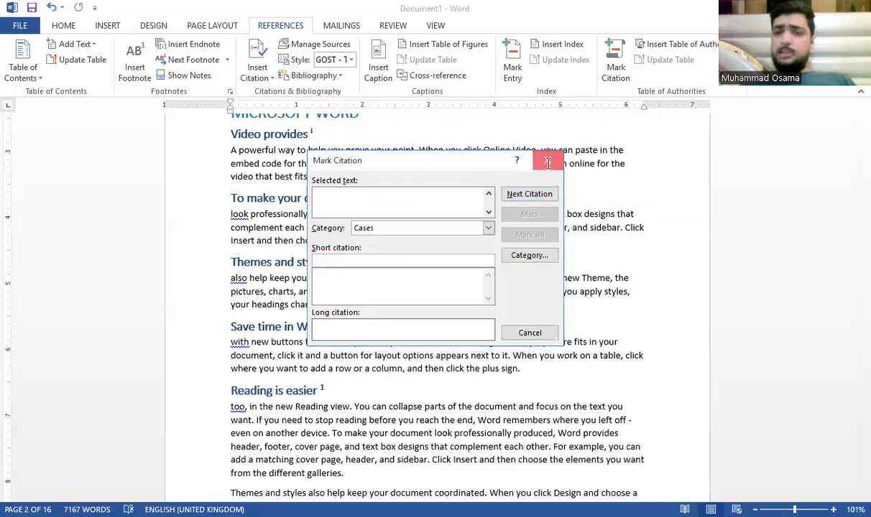
{"action": "left_click", "coordinate": [547, 161]}
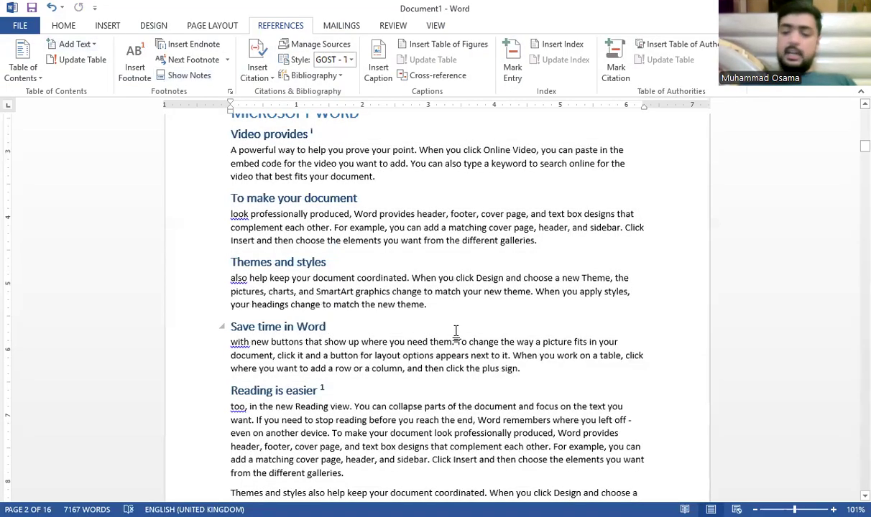
Step: Select all document content with Ctrl+A and delete it
{"action": "key", "text": "ctrl+a"}
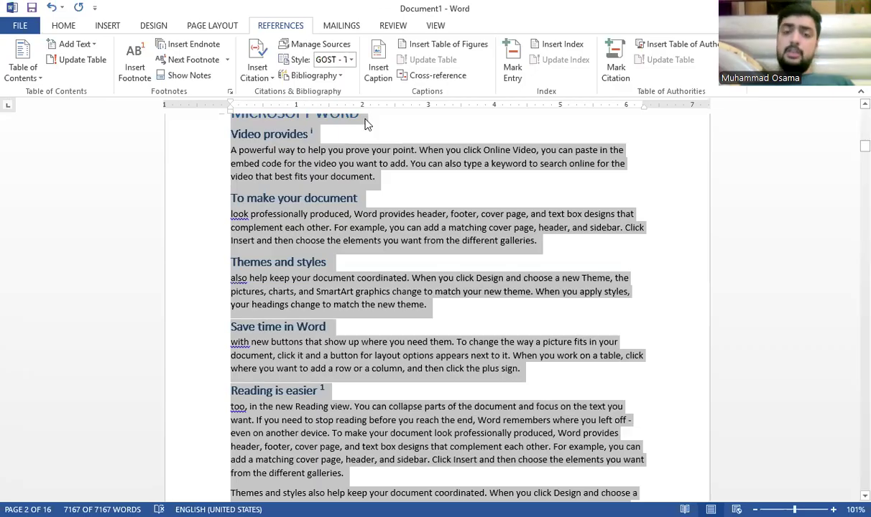
{"action": "key", "text": "Delete"}
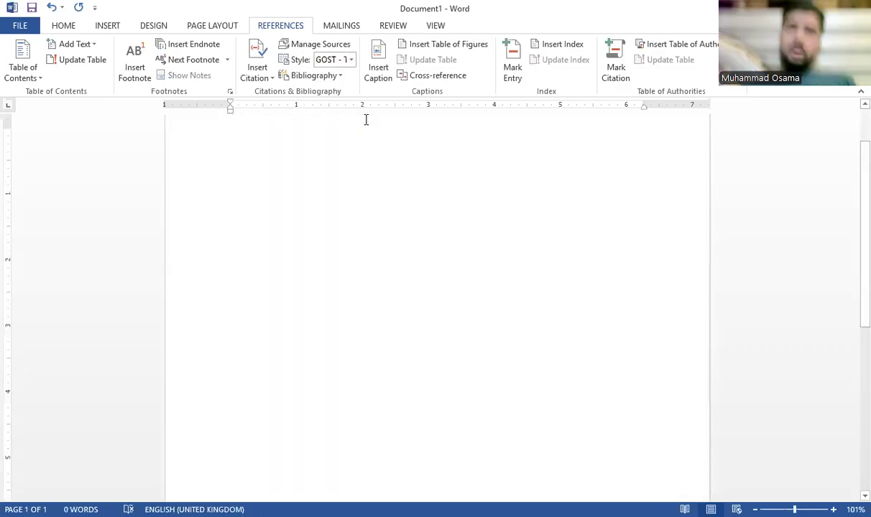